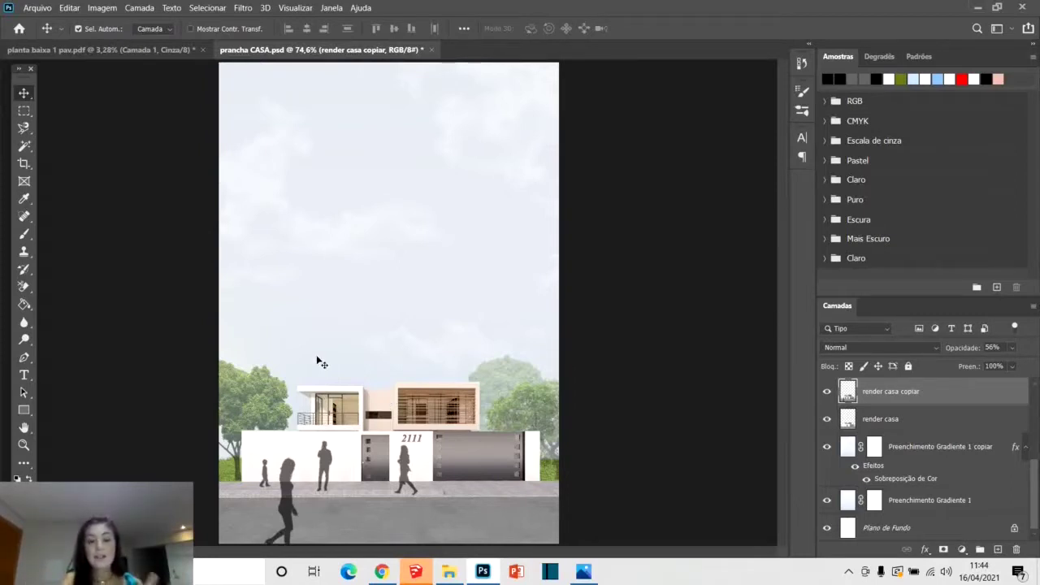
View the PRANCHA COLAGEM.png reference board and open planta baixa.pdf from the workshop folder in Photoshop.
left_click(584, 572)
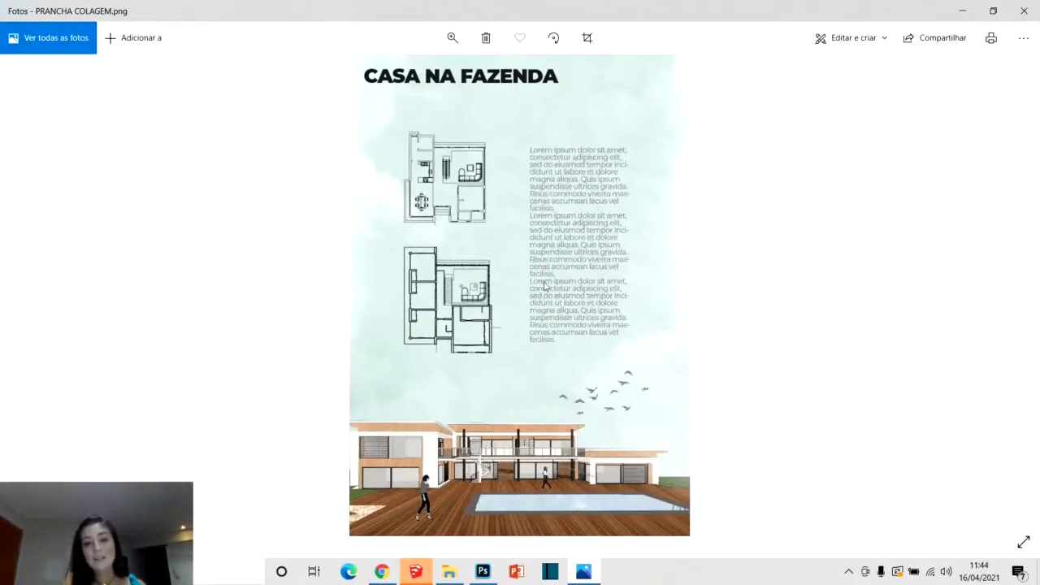
left_click(964, 12)
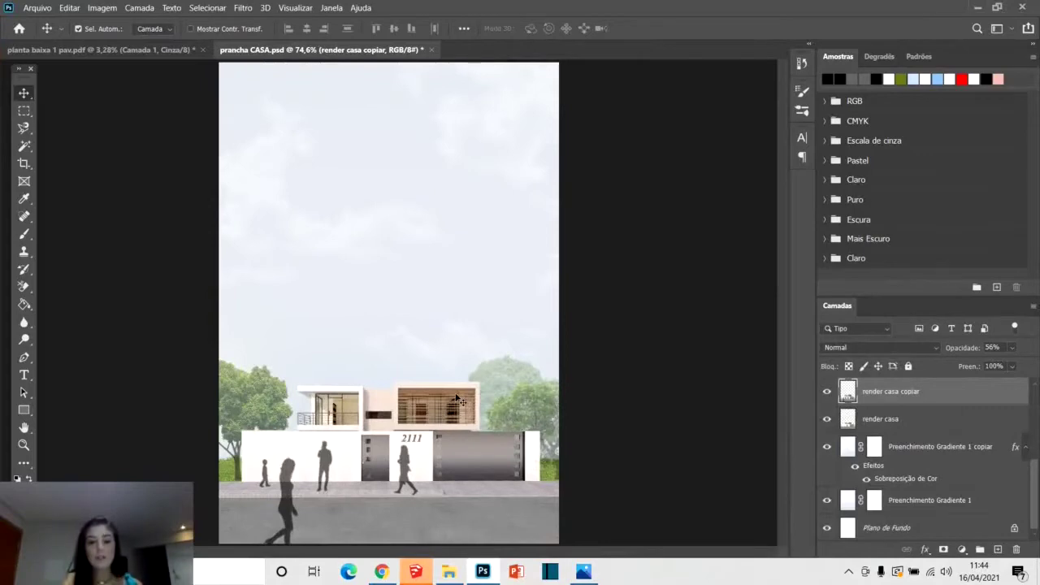
left_click(449, 572)
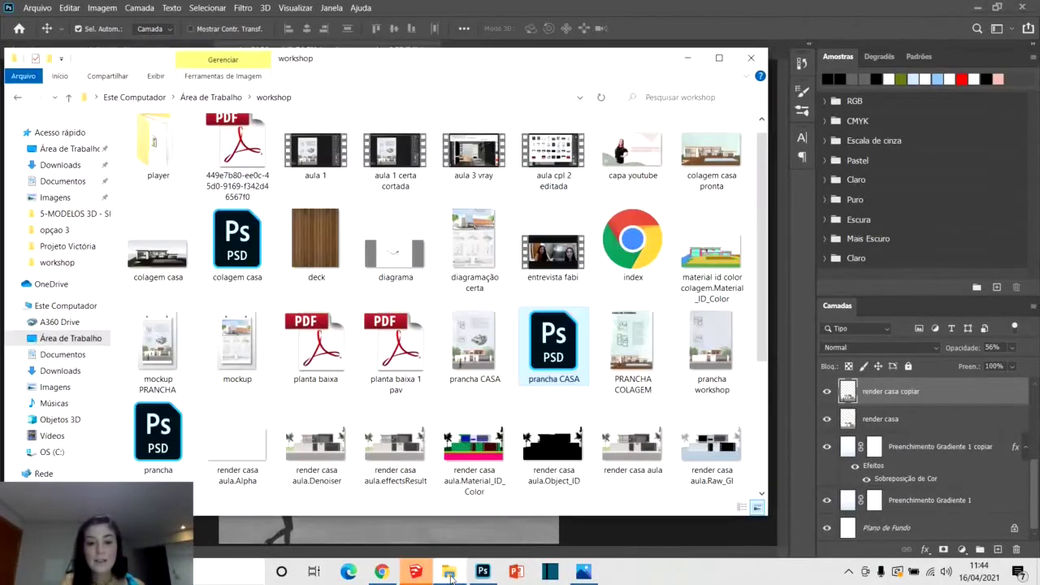
left_click(342, 359)
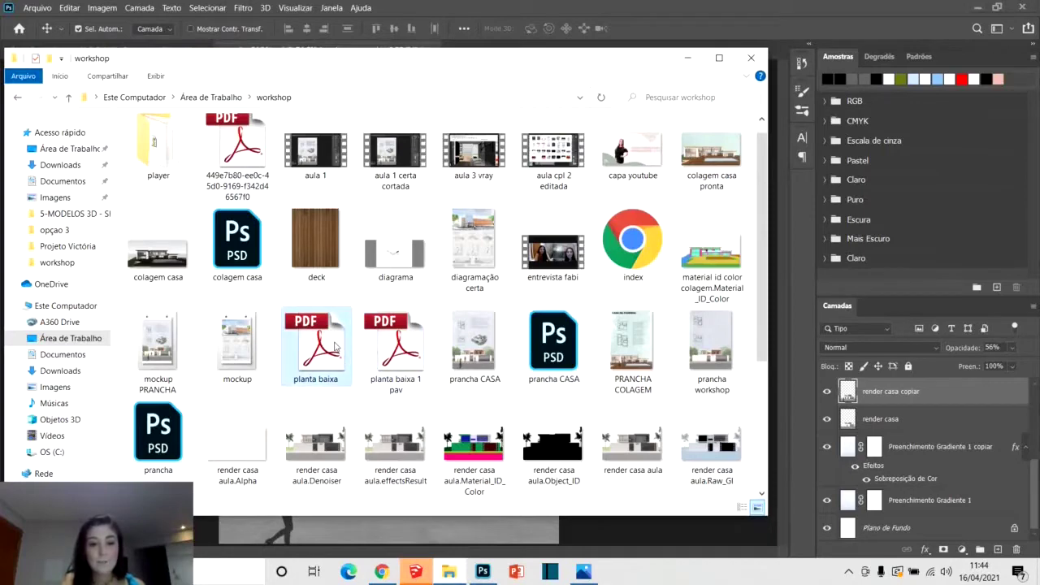
right_click(340, 347)
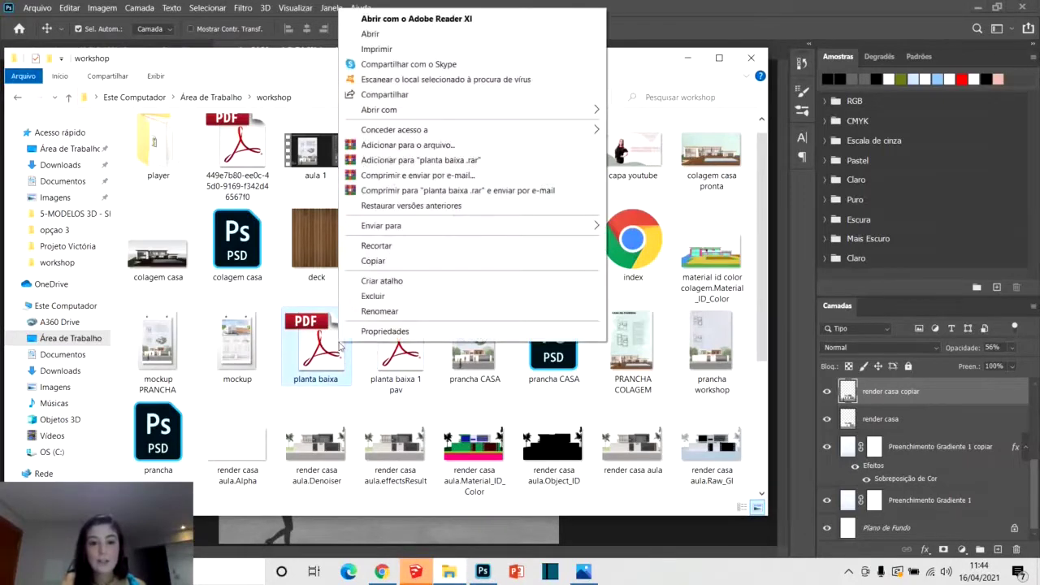
mouse_move(445, 111)
left_click(700, 112)
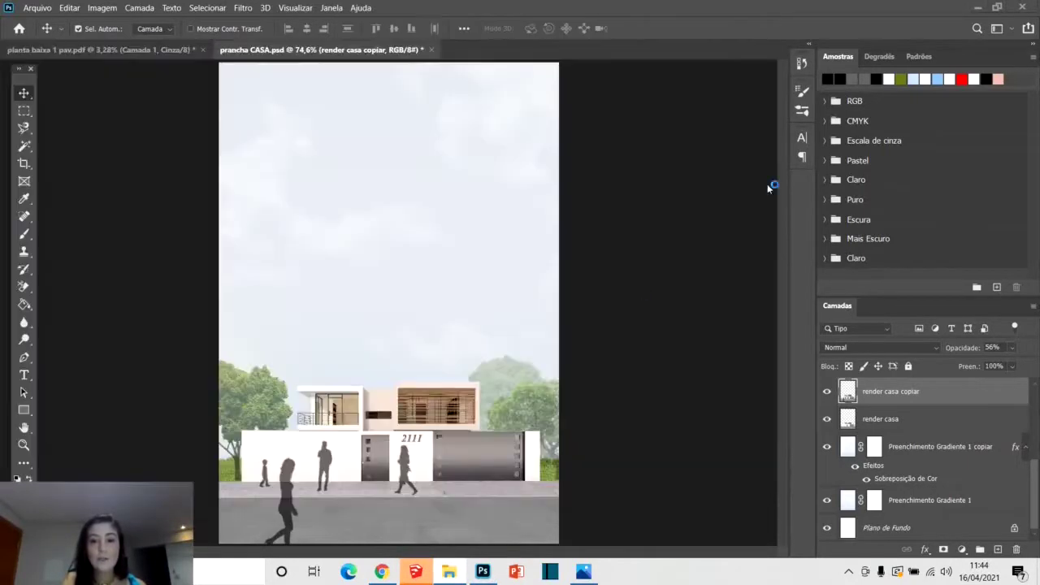
left_click(681, 356)
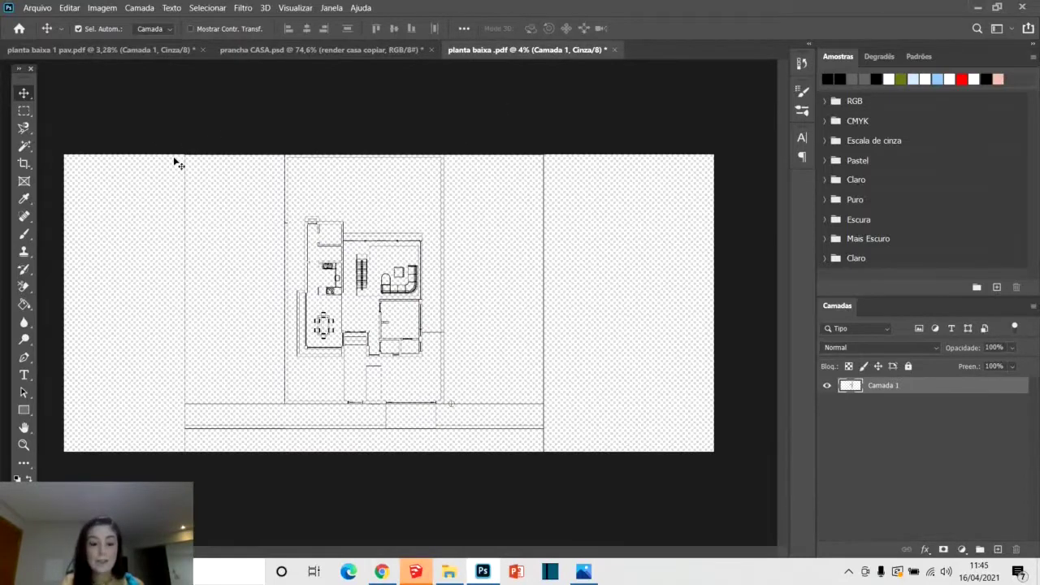
Copy a full-height rectangular area around the floor plan in planta baixa.pdf and paste it into prancha CASA.psd.
key("ctrl+minus")
left_click(23, 110)
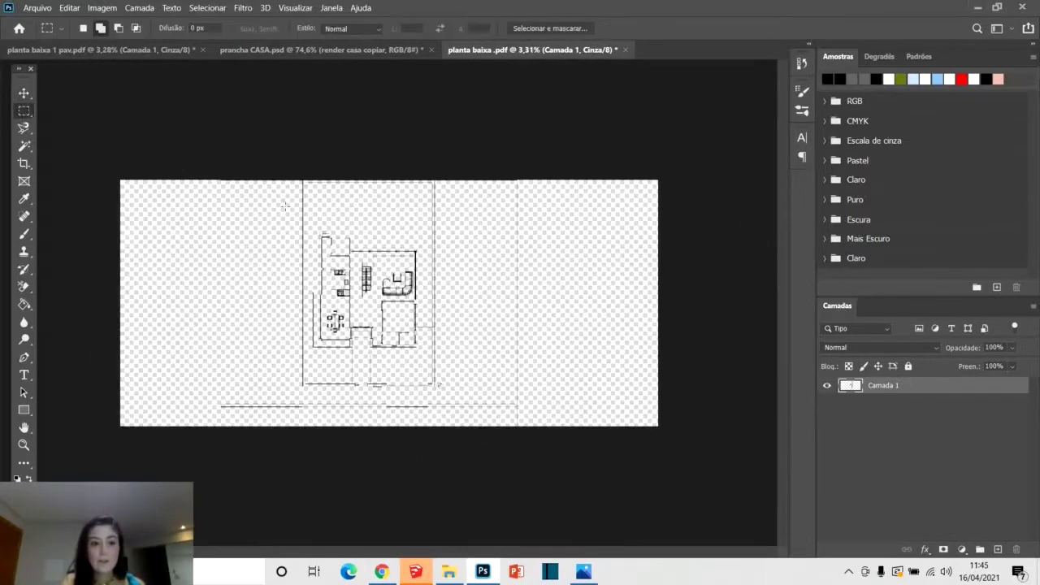
left_click_drag(290, 179, 550, 426)
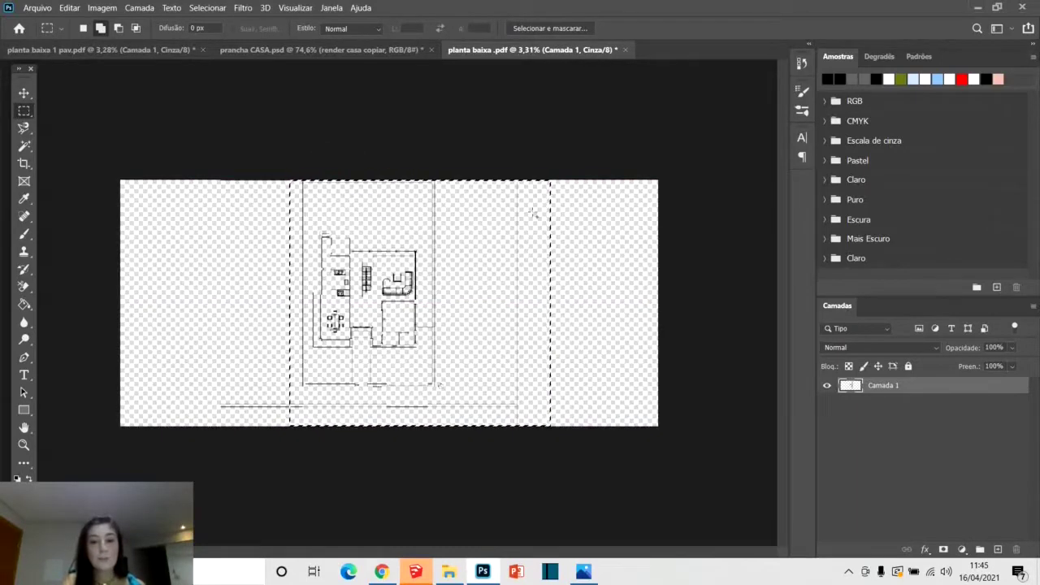
left_click(413, 53)
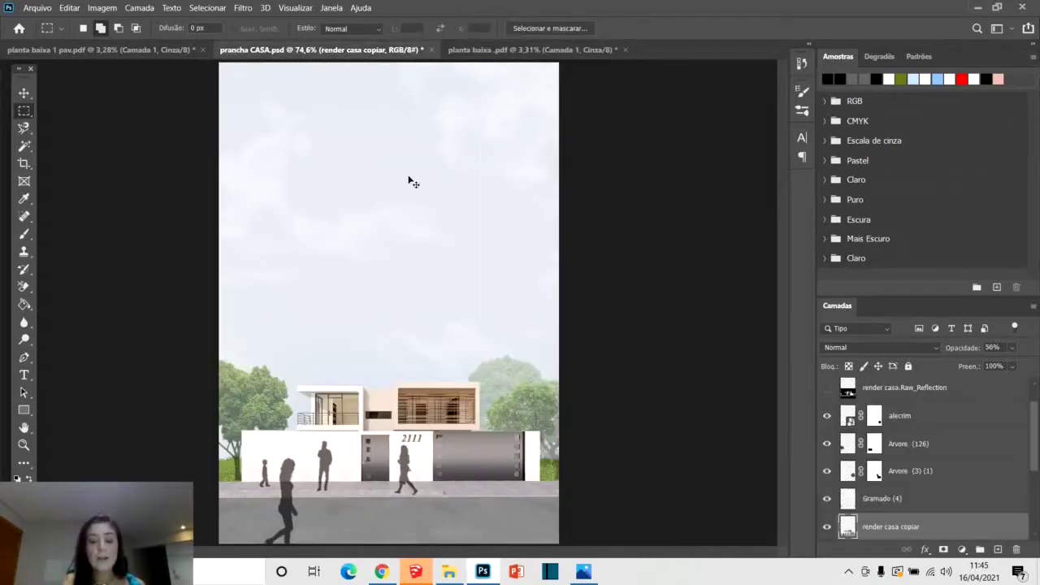
key("ctrl+v")
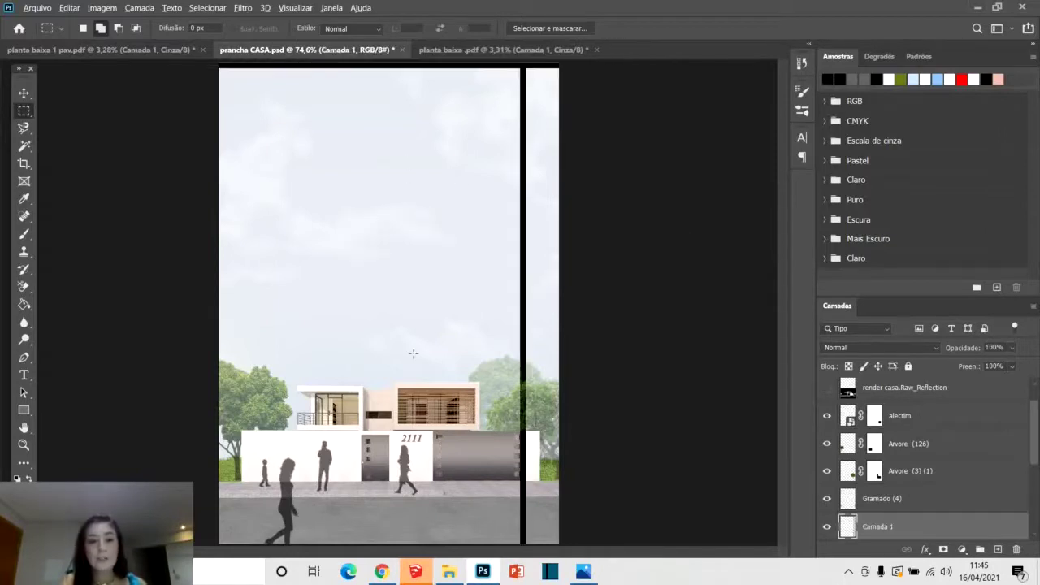
Move the oversized pasted floor plan layer up and to the left on the board.
scroll(422, 286, "down", 3)
scroll(422, 286, "down", 4)
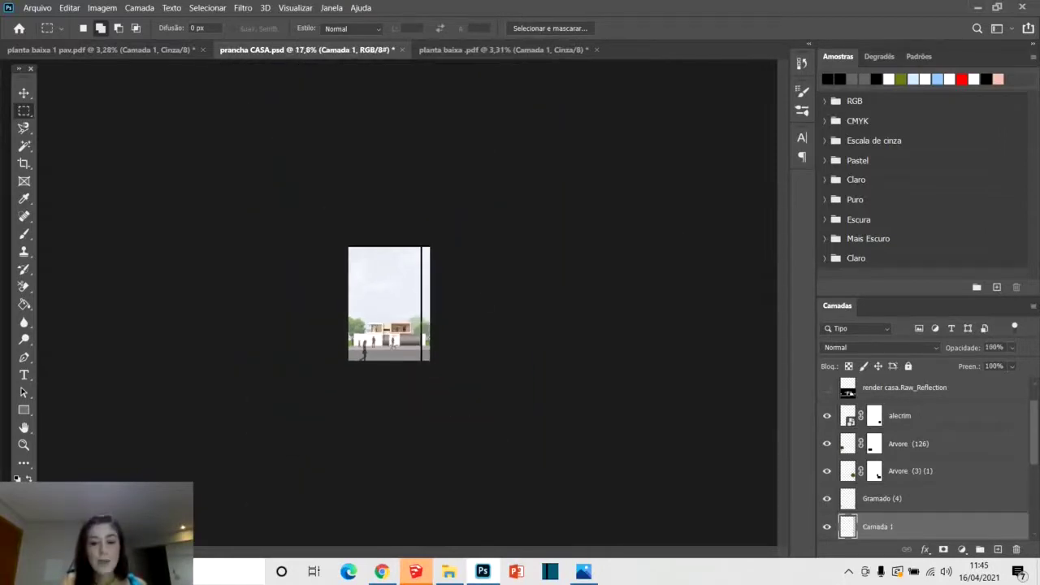
key("v")
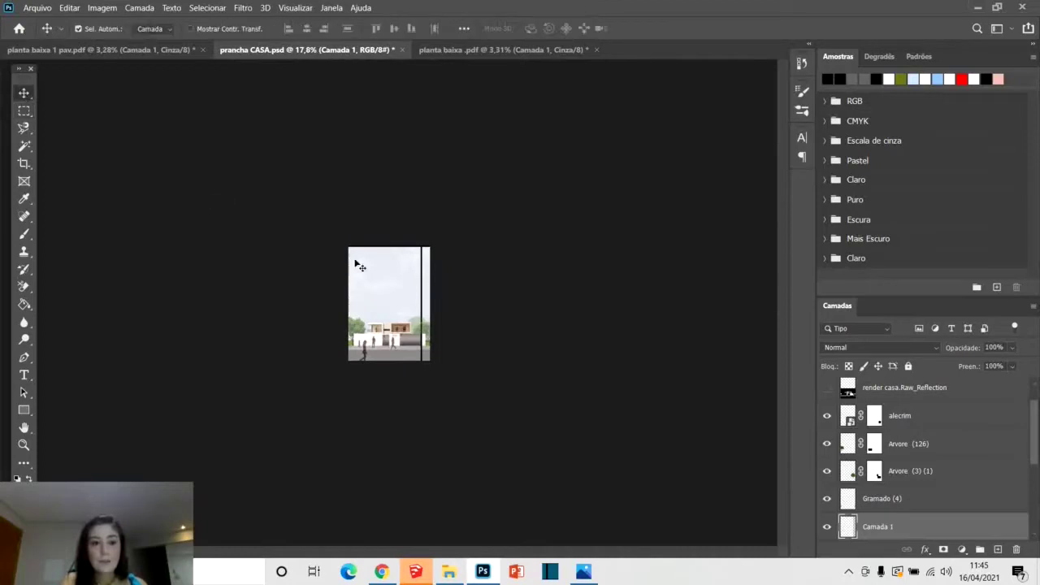
left_click(422, 285)
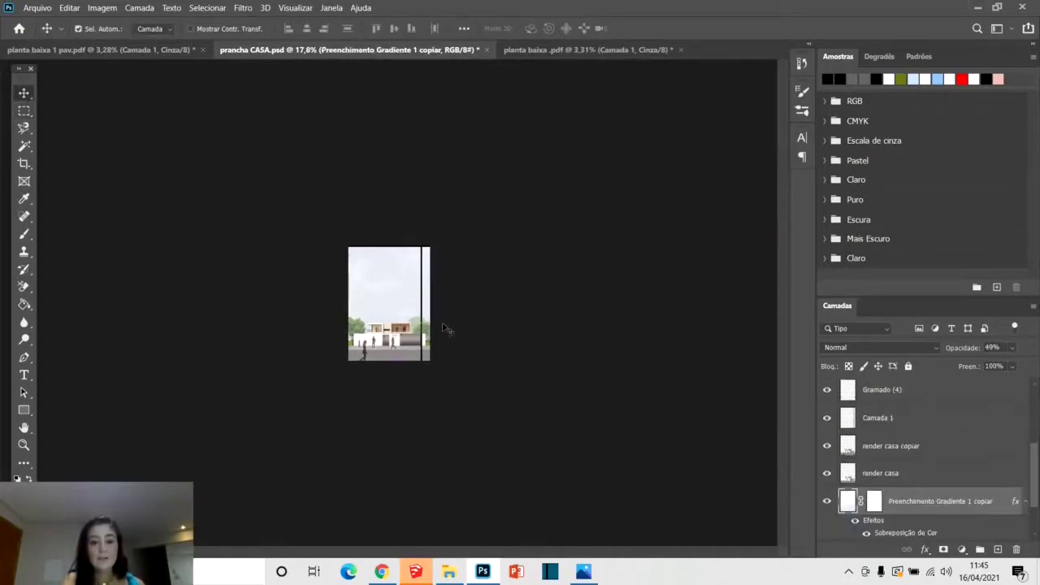
scroll(433, 274, "up", 2)
scroll(434, 274, "up", 1)
left_click_drag(469, 269, 290, 235)
scroll(387, 304, "down", 3)
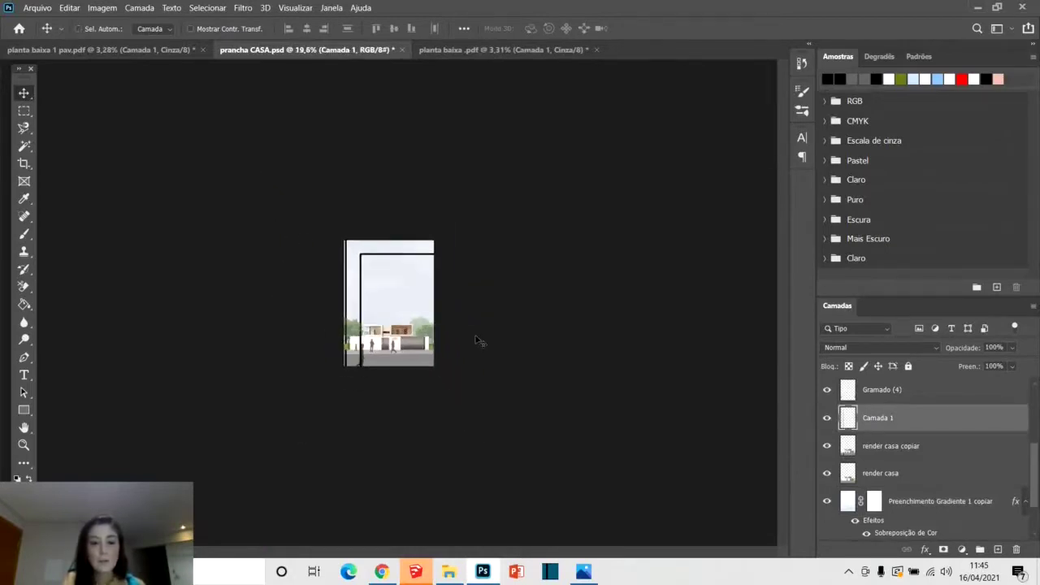
Scale the floor plan layer proportionally to about 6.8% and place it over the sky above the house.
key("ctrl+t")
scroll(479, 343, "down", 6)
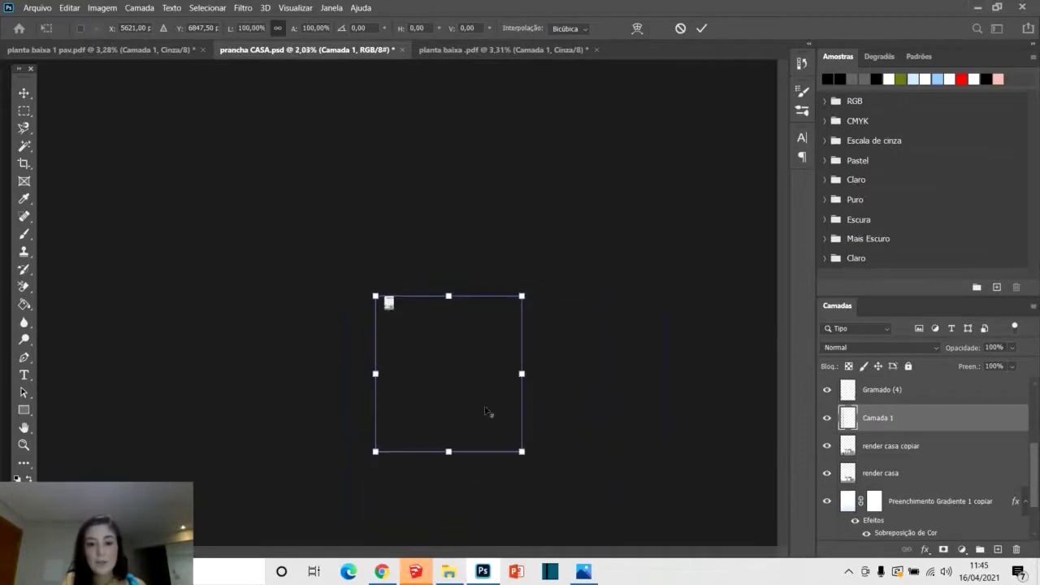
left_click_drag(521, 452, 398, 313)
scroll(402, 304, "up", 6)
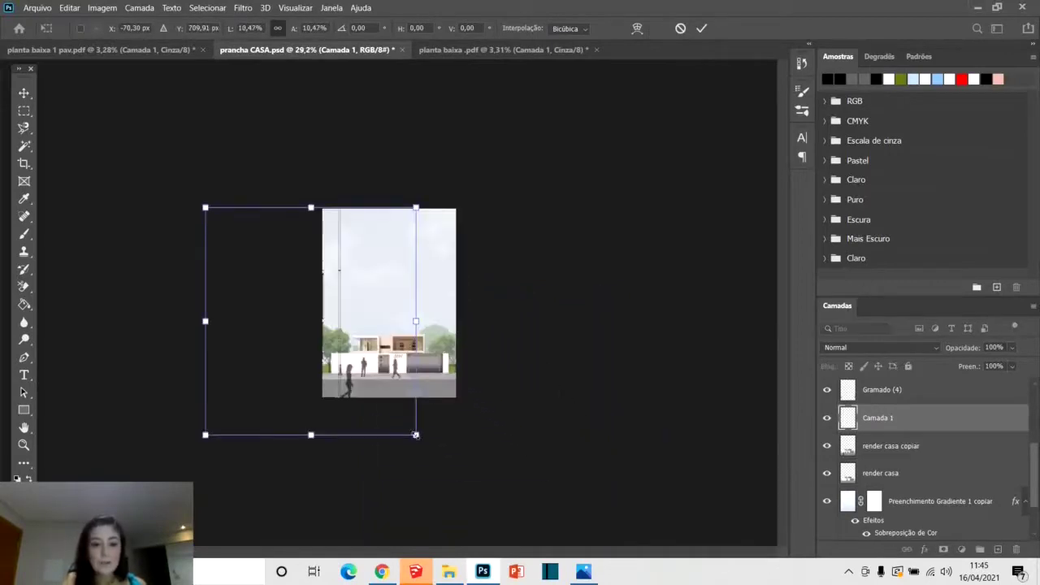
left_click_drag(416, 435, 342, 355)
left_click_drag(261, 293, 389, 288)
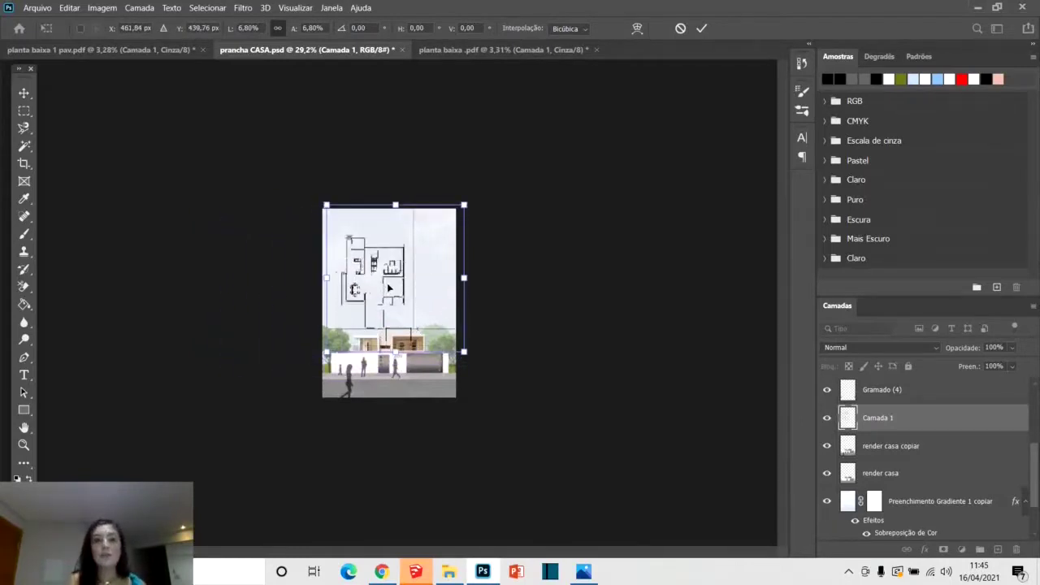
key("Return")
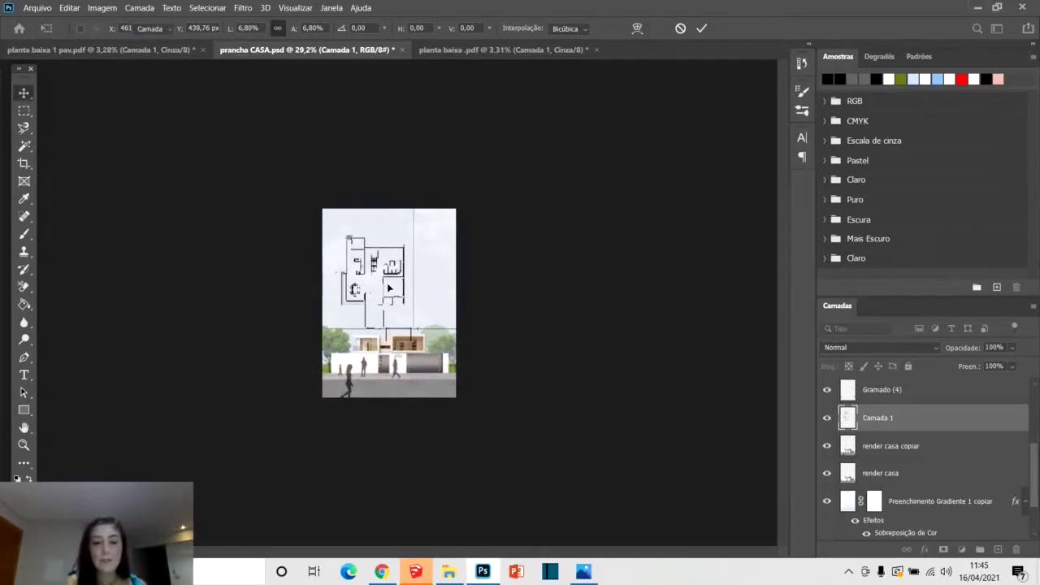
Shift the floor plan slightly downward on the board.
scroll(387, 283, "up", 3)
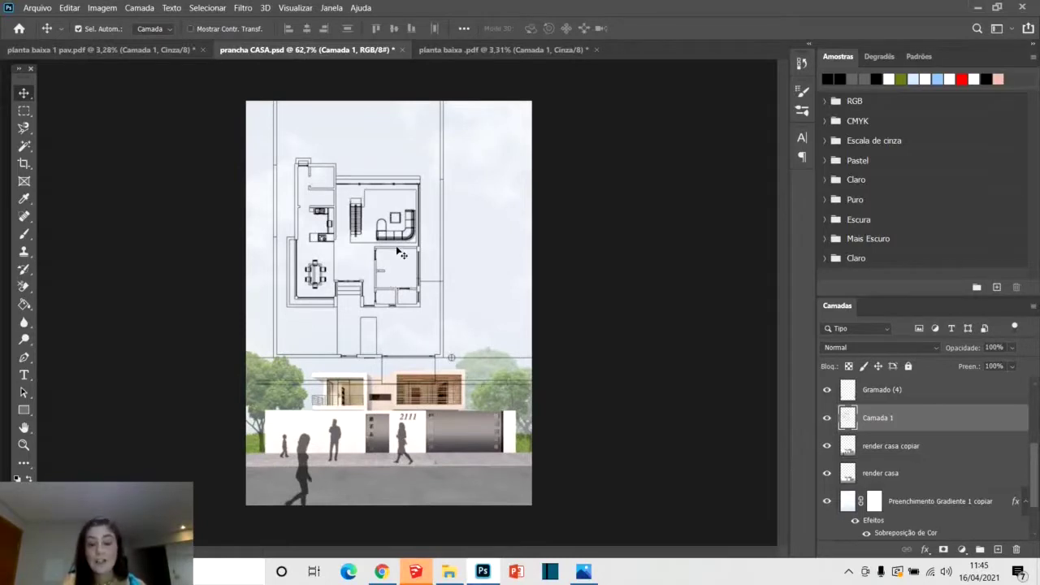
left_click_drag(402, 254, 404, 257)
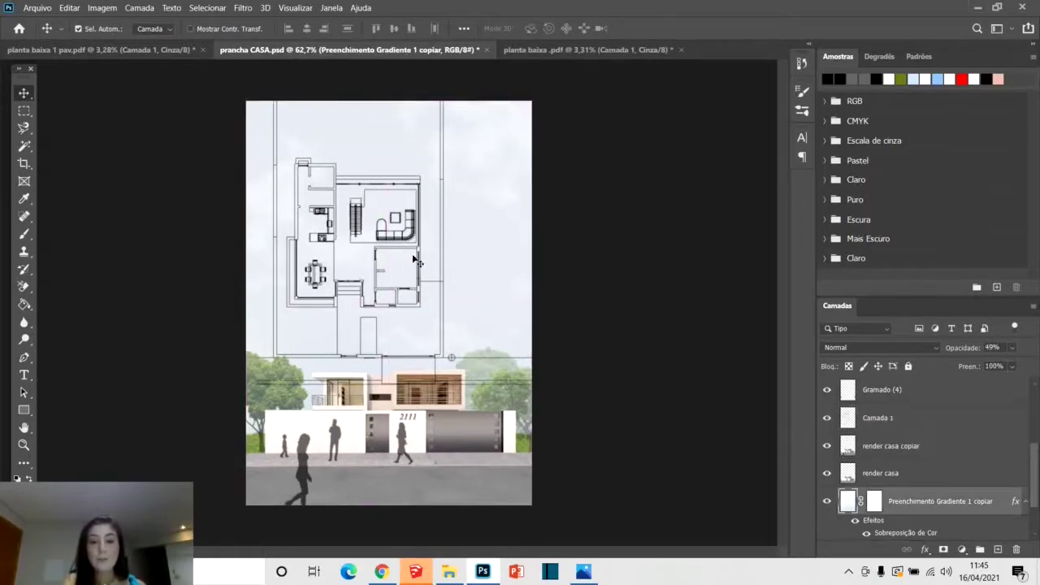
mouse_move(416, 260)
left_mouse_down()
mouse_move(436, 266)
mouse_move(417, 280)
mouse_move(412, 268)
left_mouse_up()
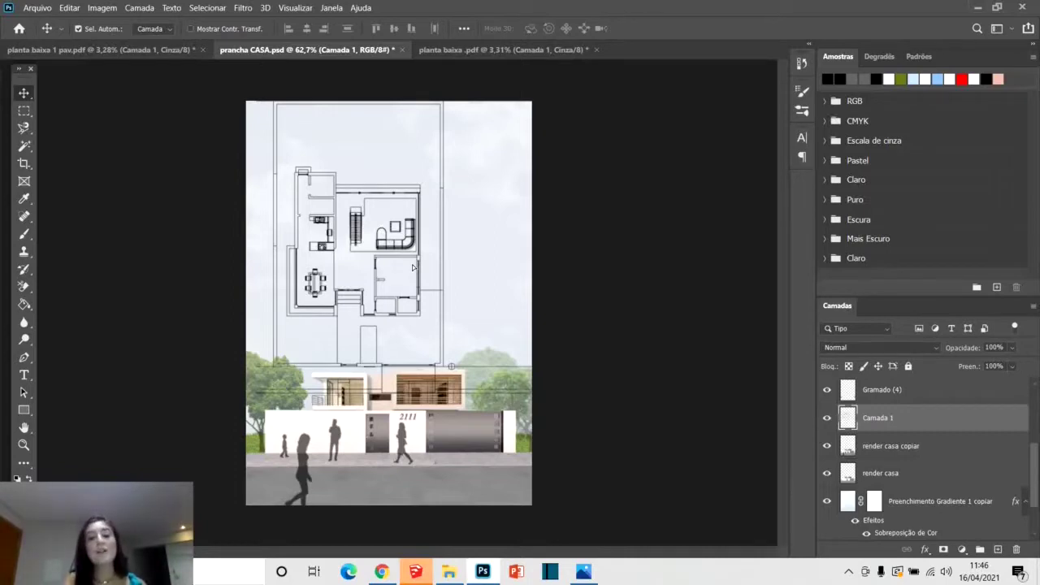
Scale the floor plan proportionally to about 49% and place it in the upper-left part of the sky.
key("ctrl+t")
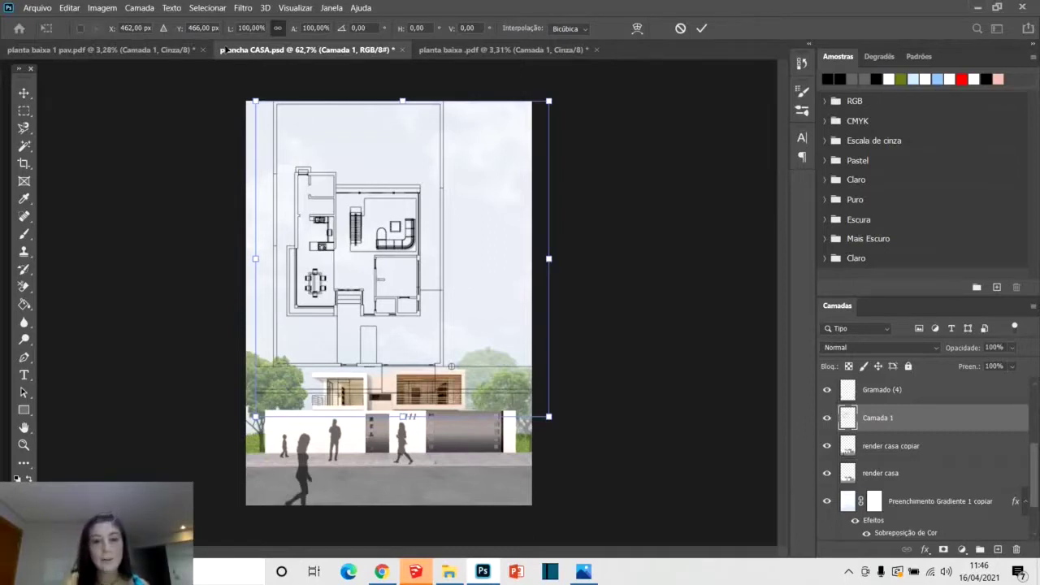
left_click_drag(549, 416, 544, 412)
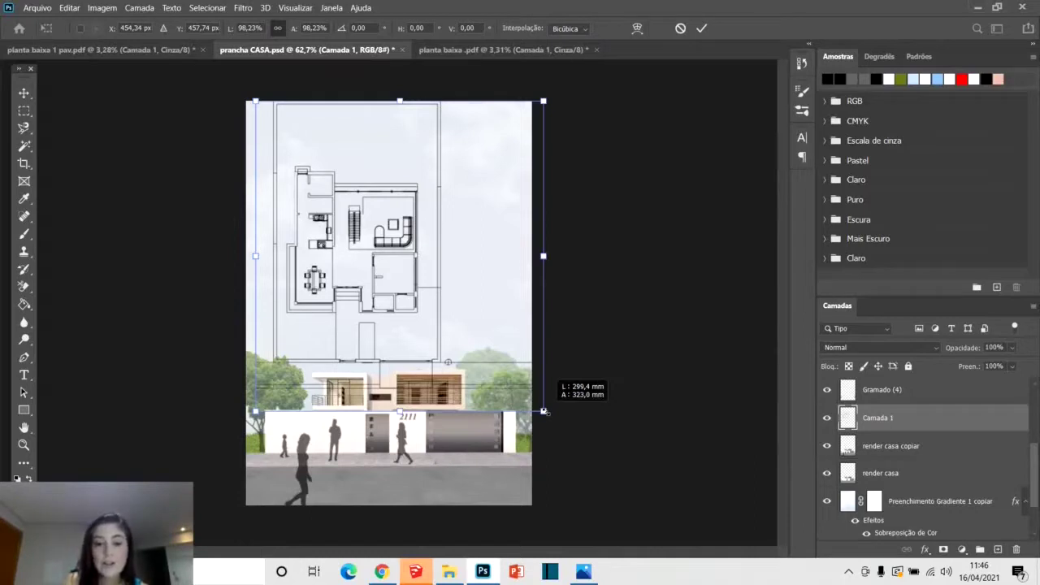
left_click_drag(544, 411, 556, 401)
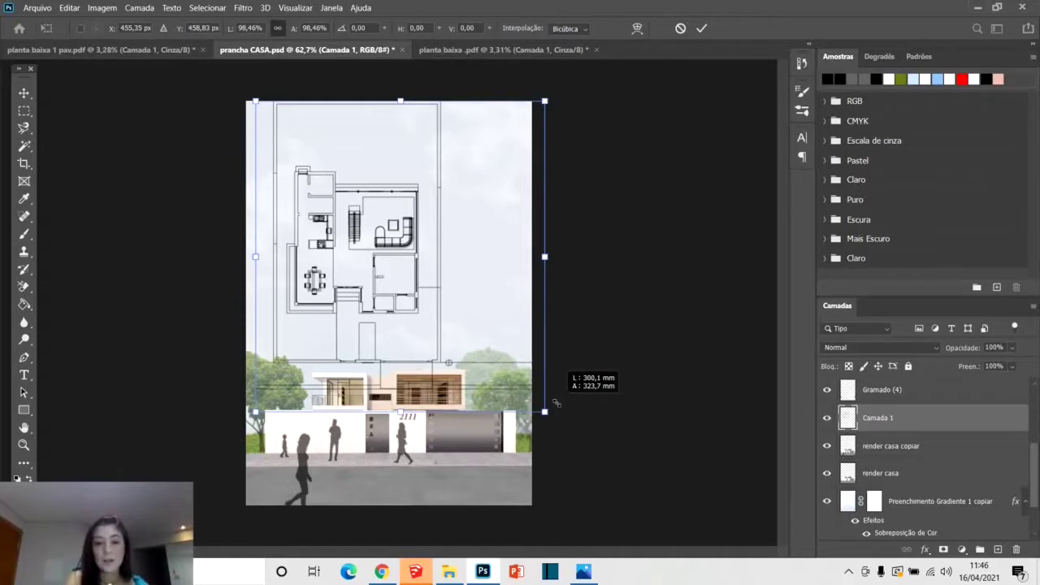
left_click_drag(556, 402, 428, 230)
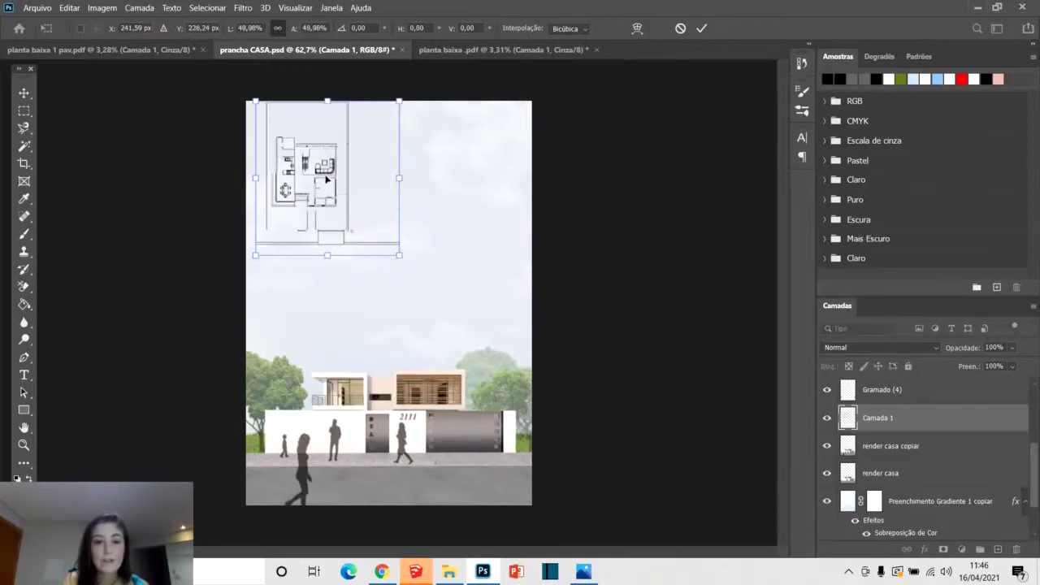
left_click_drag(325, 181, 350, 194)
key("Return")
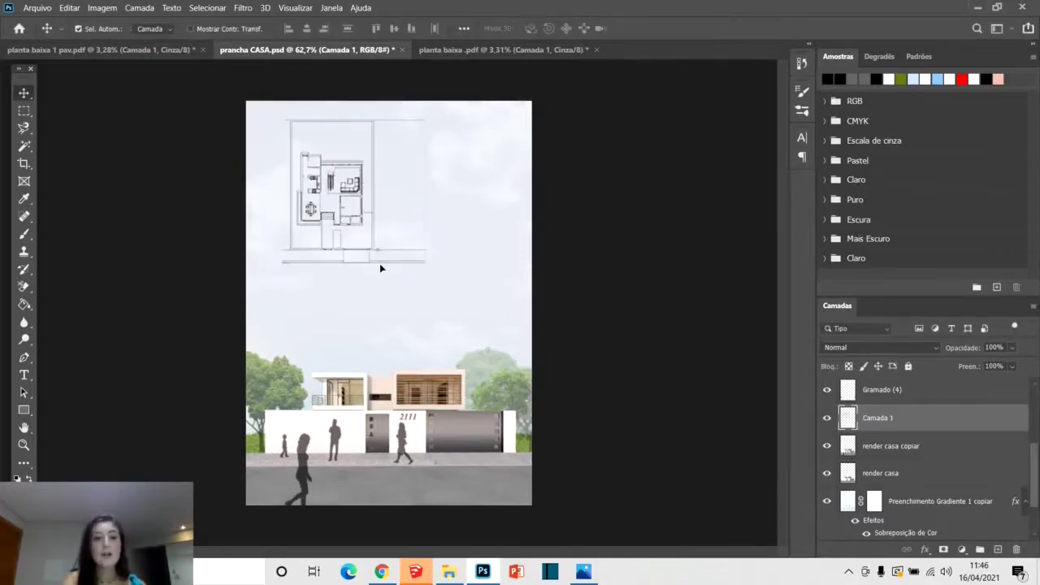
Reduce the floor plan proportionally again, to about 67% of its size.
scroll(358, 203, "up", 5)
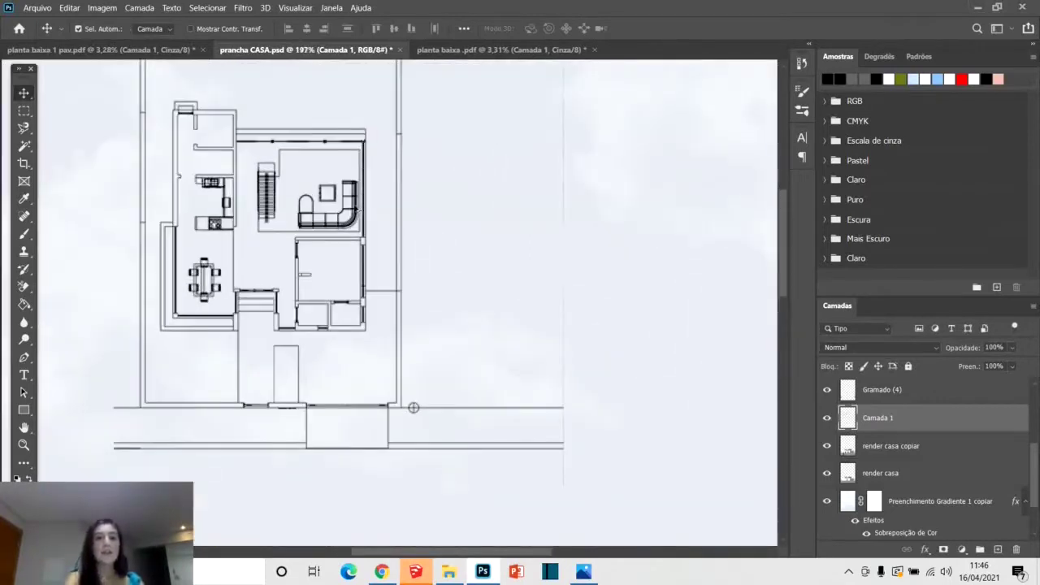
scroll(356, 210, "down", 5)
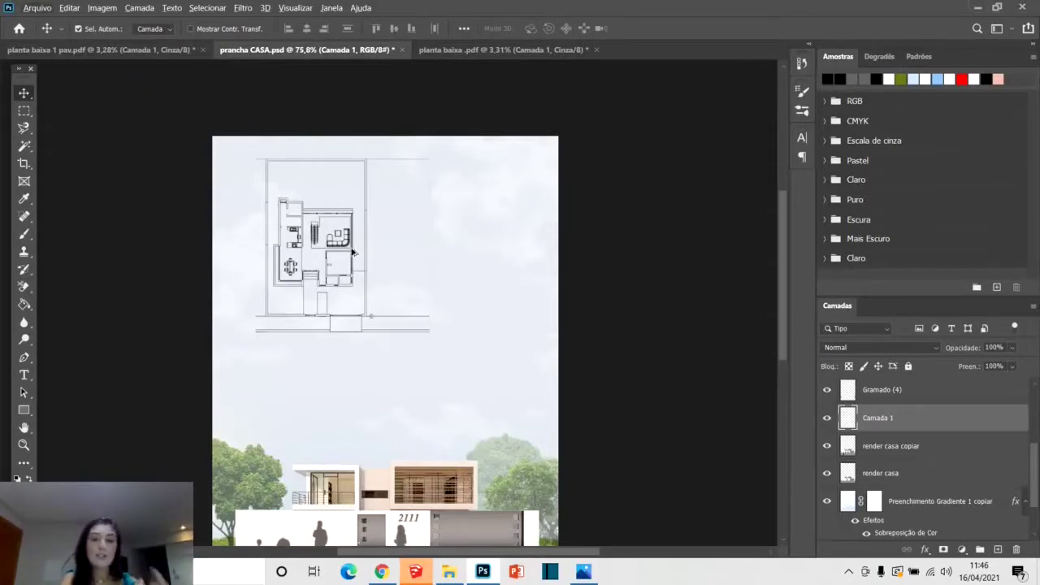
key("ctrl+t")
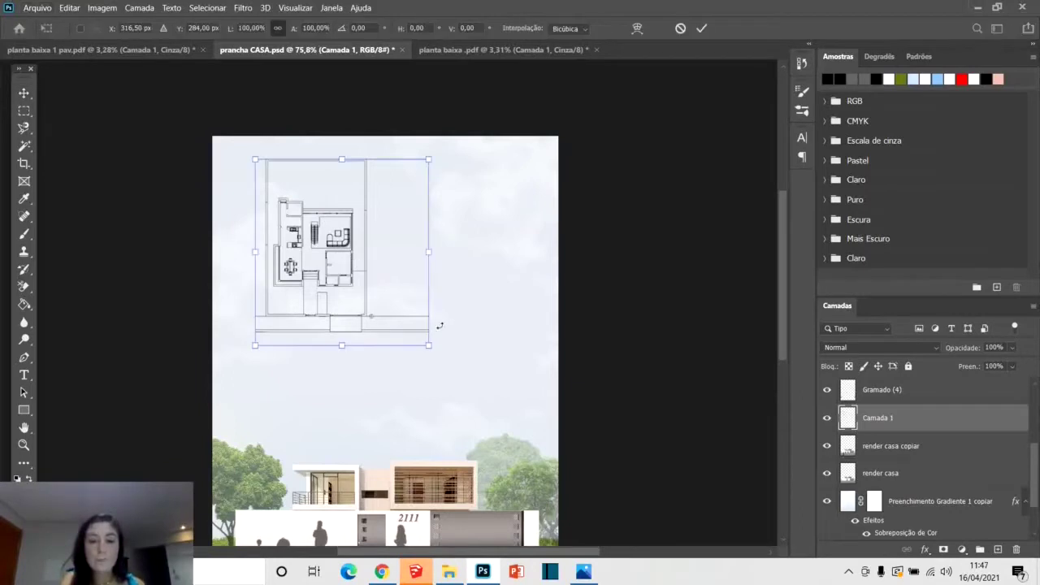
left_click_drag(429, 347, 422, 341)
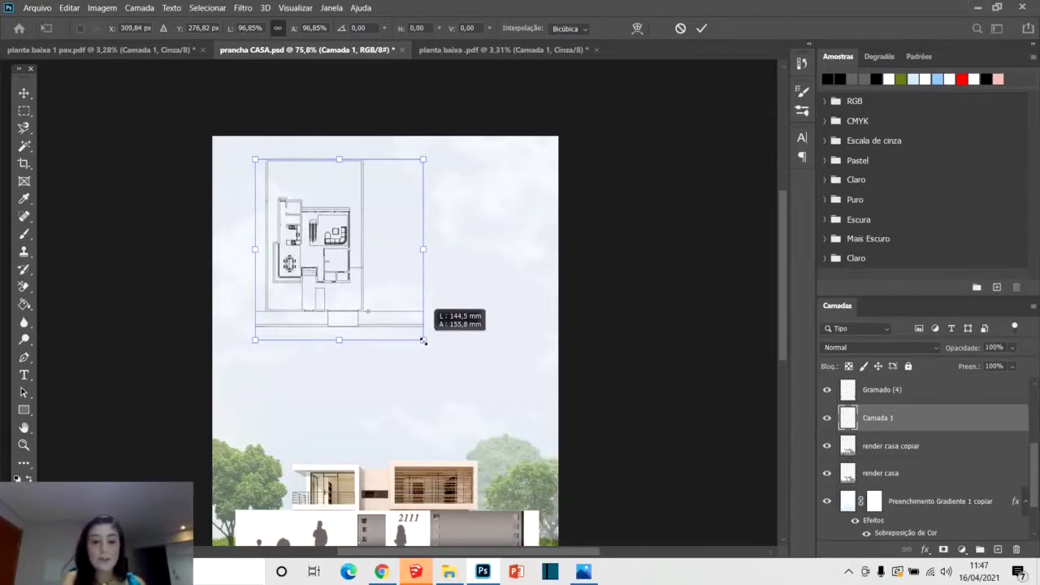
left_click_drag(423, 342, 369, 290)
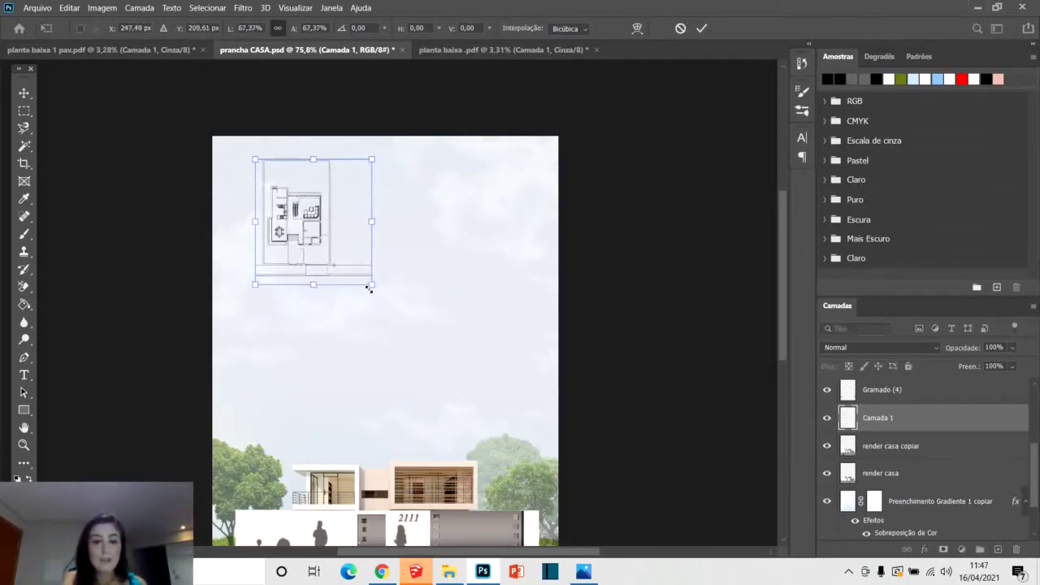
double_click(315, 235)
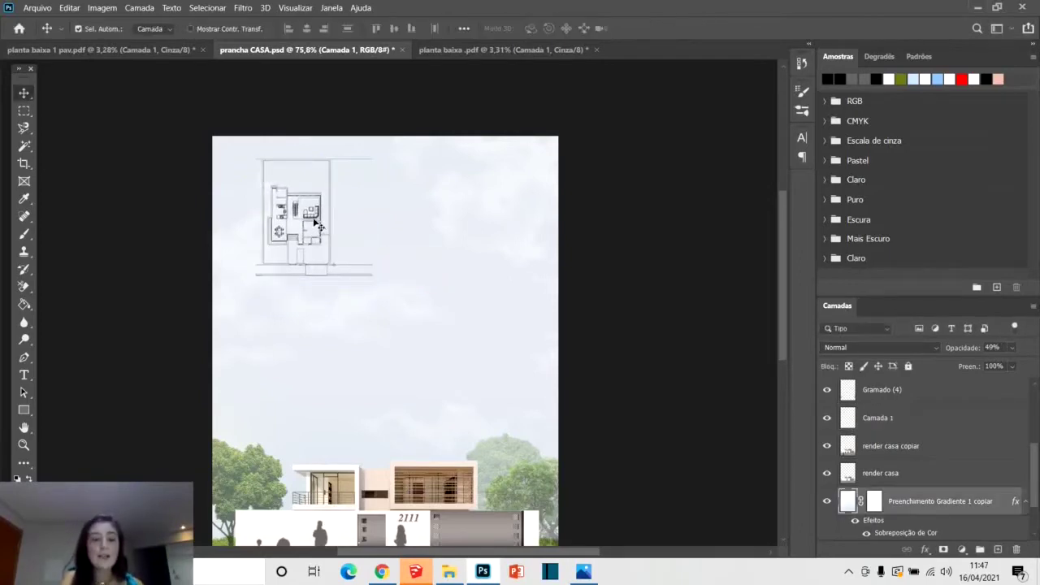
Move the floor plan layer downward and closer to the board's left edge.
left_click(319, 229)
key("4")
key("9")
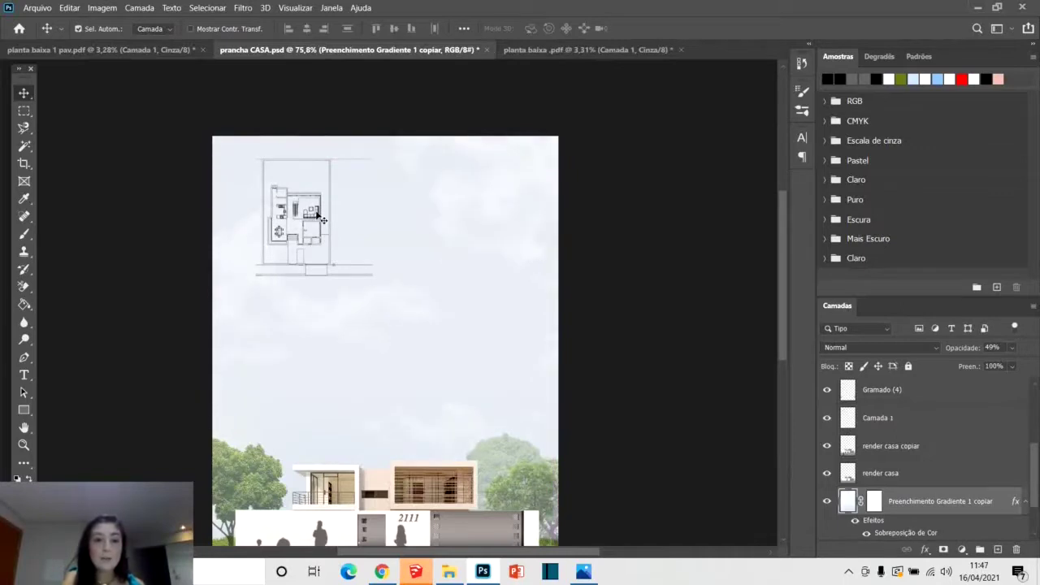
left_click_drag(320, 214, 302, 252)
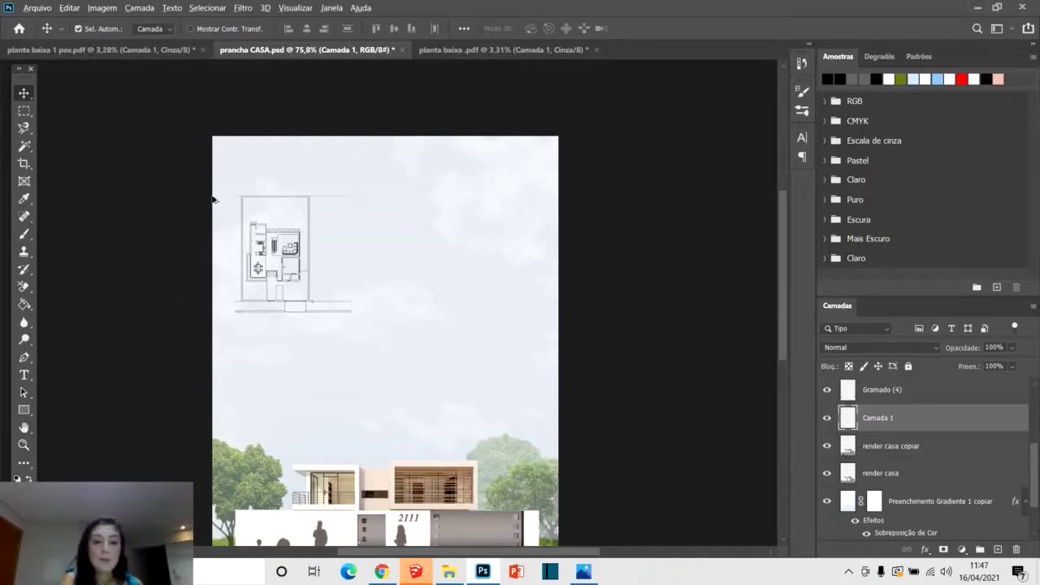
Scale the floor plan proportionally to about 98.6% and move it slightly down and further in from the board's left edge.
scroll(293, 232, "up", 3)
scroll(288, 258, "down", 3)
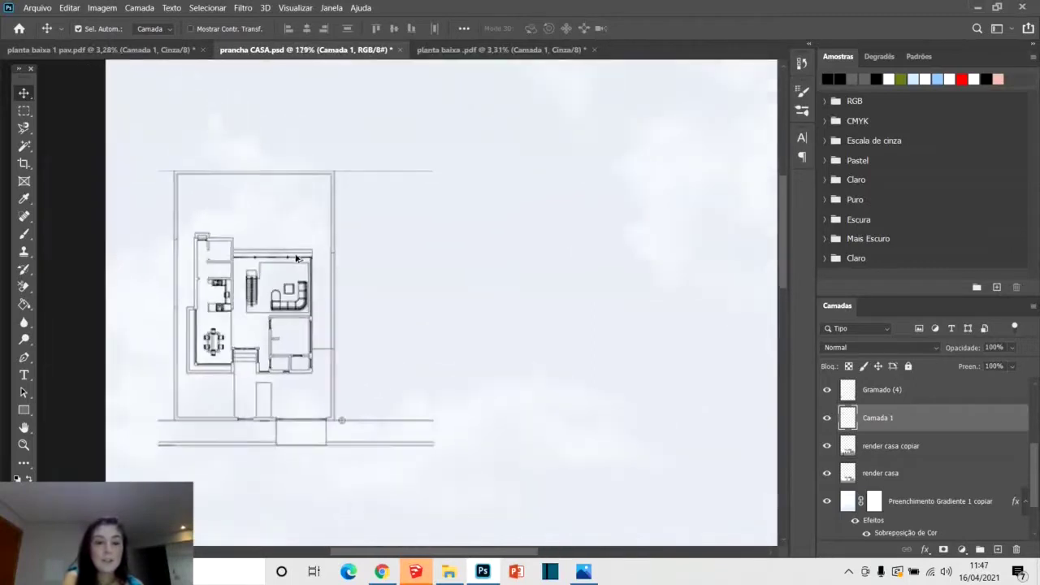
scroll(294, 243, "down", 1)
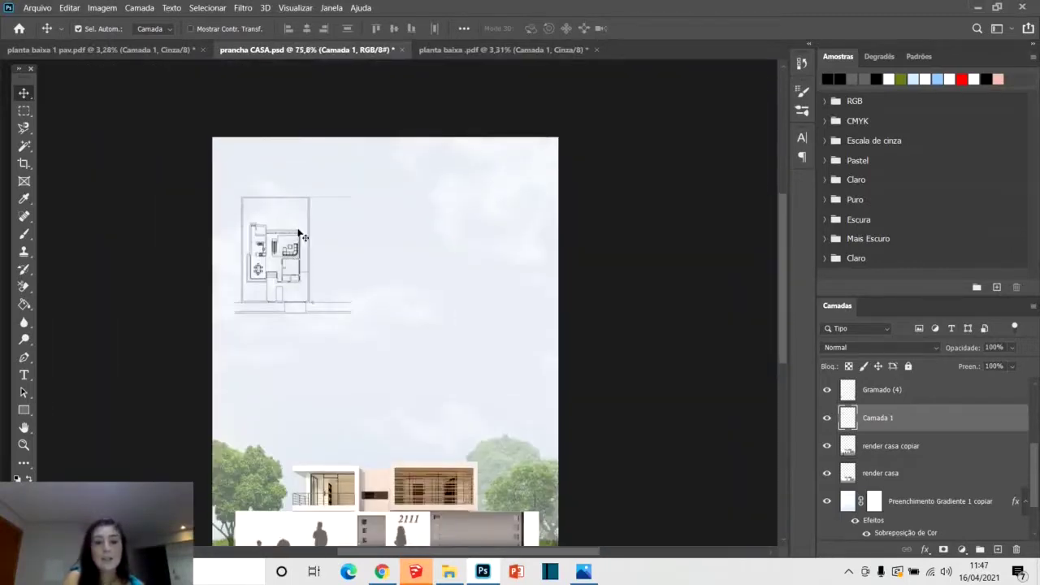
scroll(304, 232, "up", 3)
key("ctrl+t")
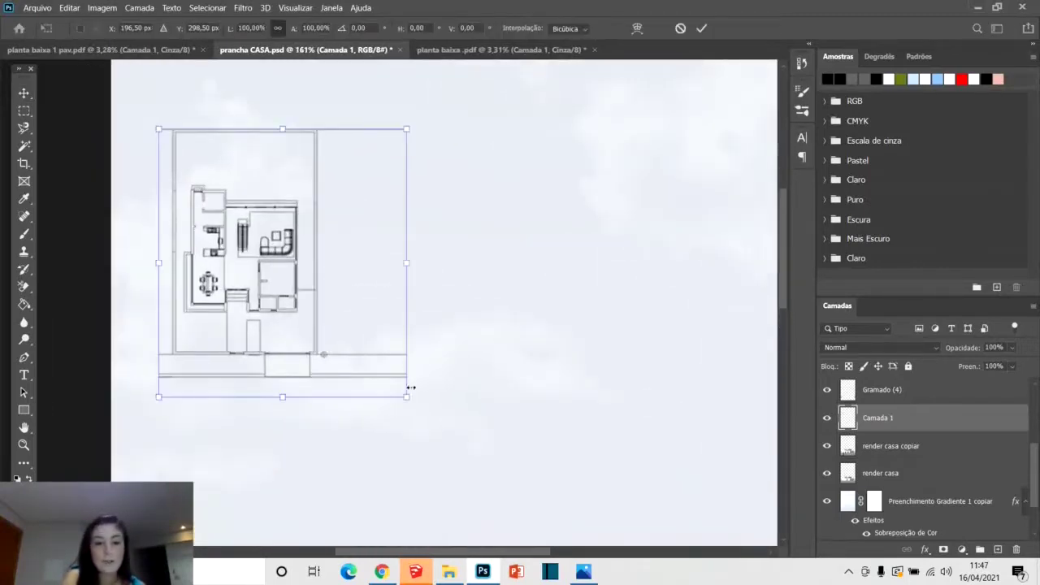
left_click_drag(405, 394, 402, 390)
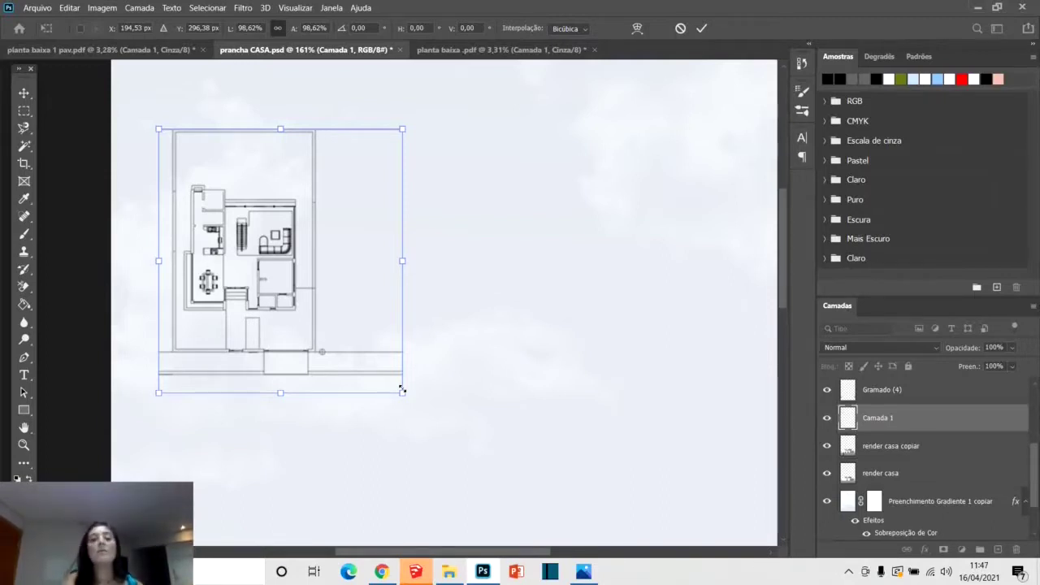
key("Return")
scroll(374, 261, "down", 5)
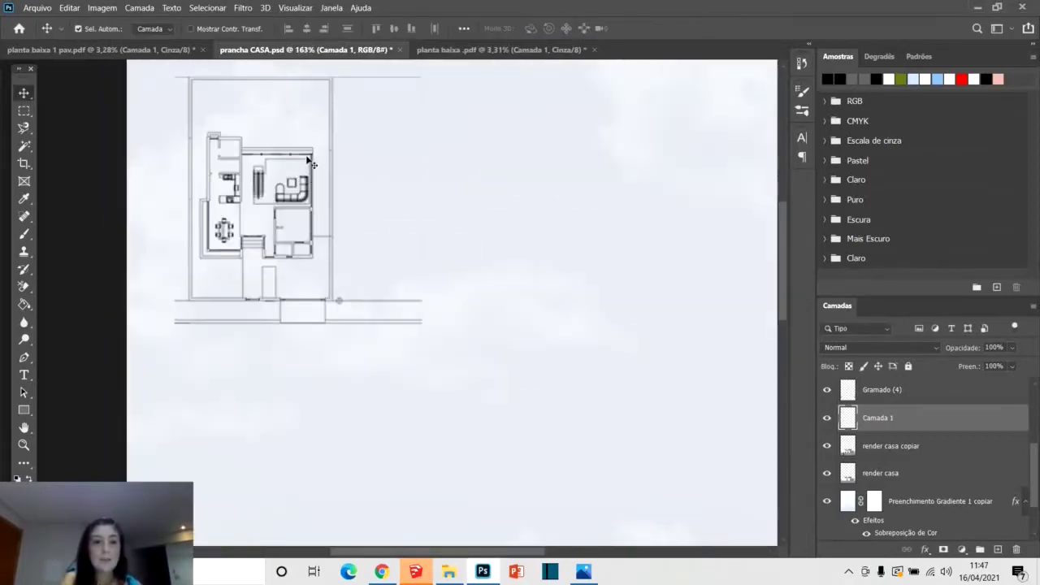
left_click_drag(311, 164, 362, 208)
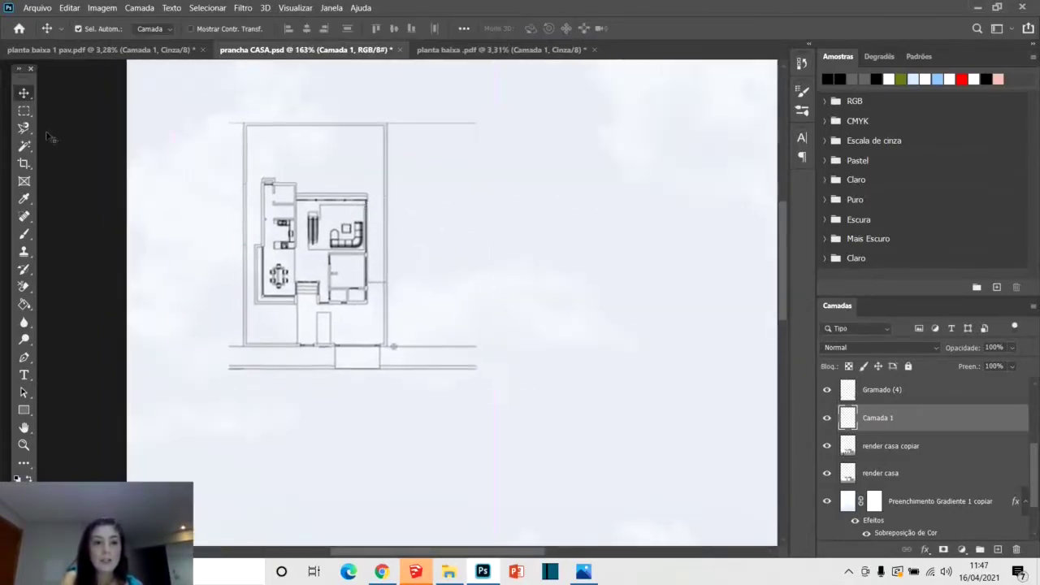
Select and erase the stray line extensions on the right and left sides of the floor plan's plot boundary.
left_click(24, 111)
left_click_drag(388, 108, 604, 405)
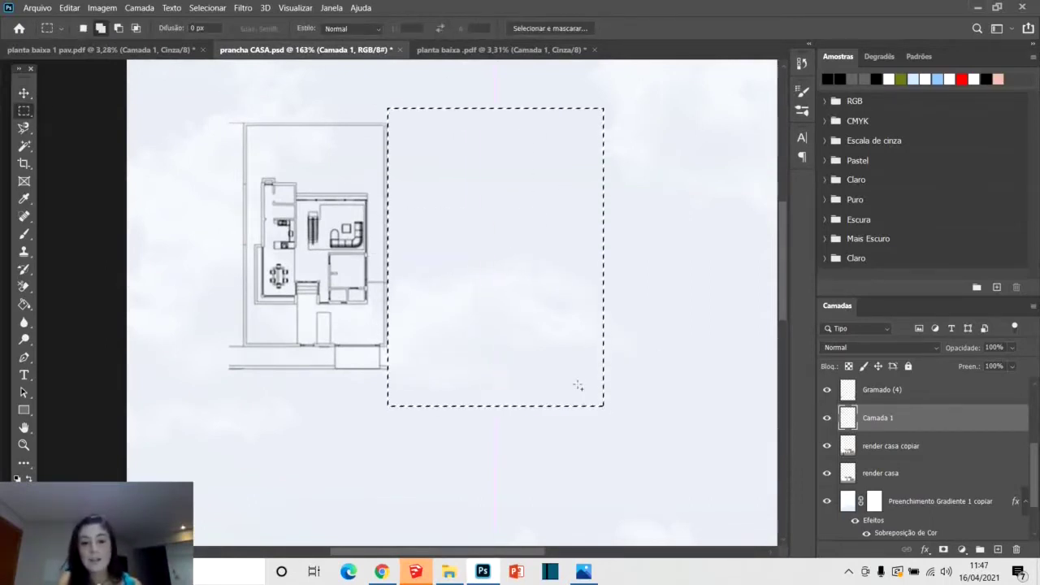
left_click(578, 388, "ctrl")
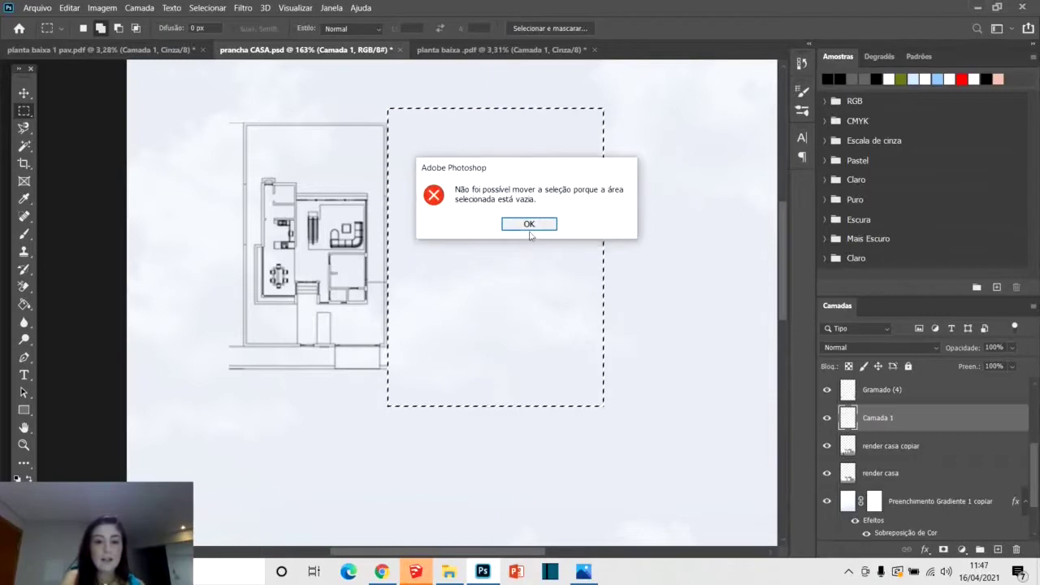
left_click(530, 225)
left_click(418, 359)
left_click_drag(196, 111, 242, 406)
key("ctrl+d")
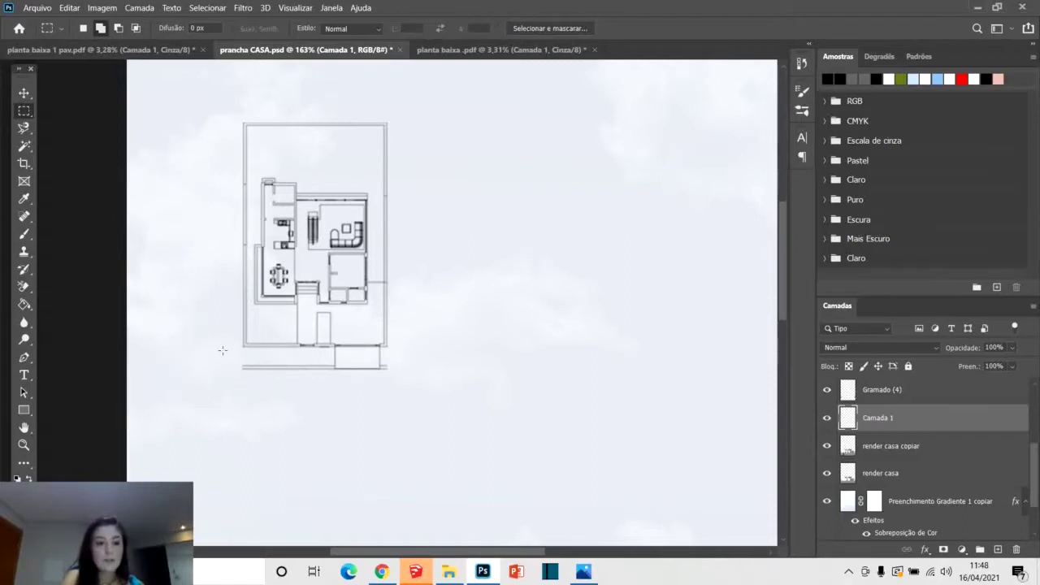
Select and erase the sidewalk and street lines below the floor plan's plot boundary, including the remaining stubs.
left_click_drag(222, 351, 441, 397)
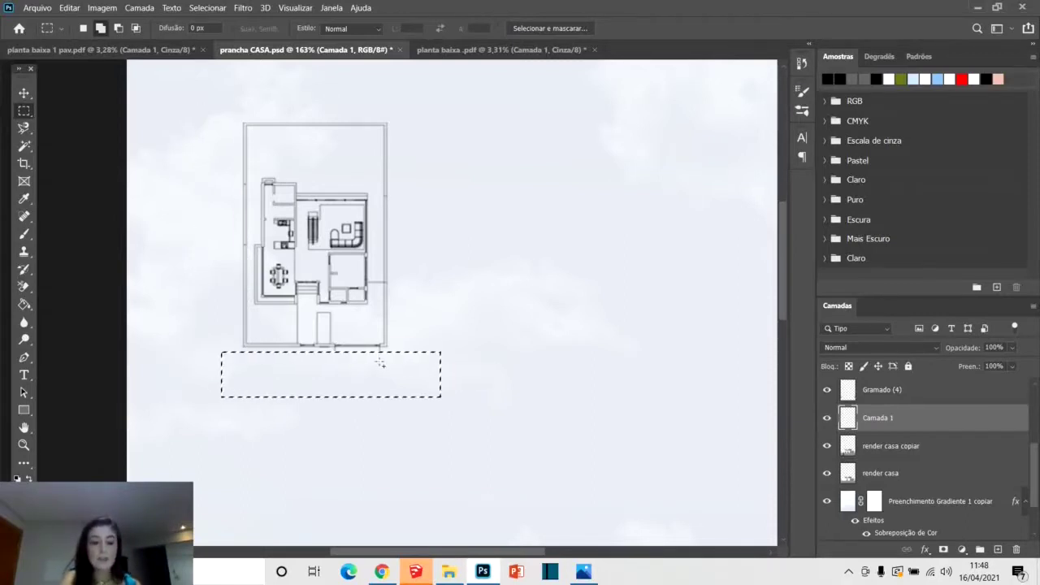
key("ctrl+d")
scroll(336, 354, "up", 3)
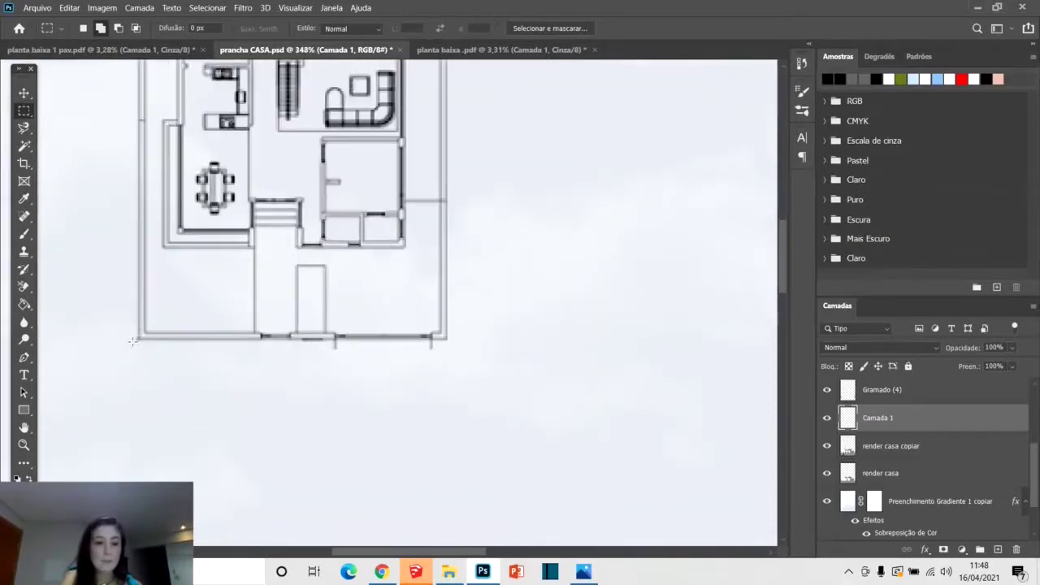
left_click_drag(132, 342, 598, 412)
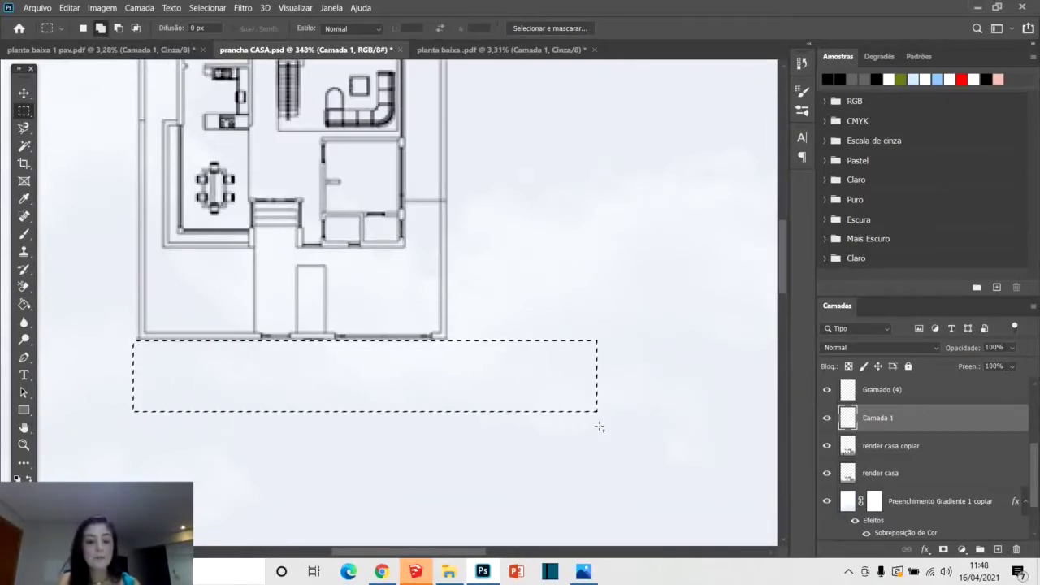
key("ctrl+d")
Move the cleaned floor plan slightly up and closer to the board's left edge.
scroll(294, 358, "down", 6)
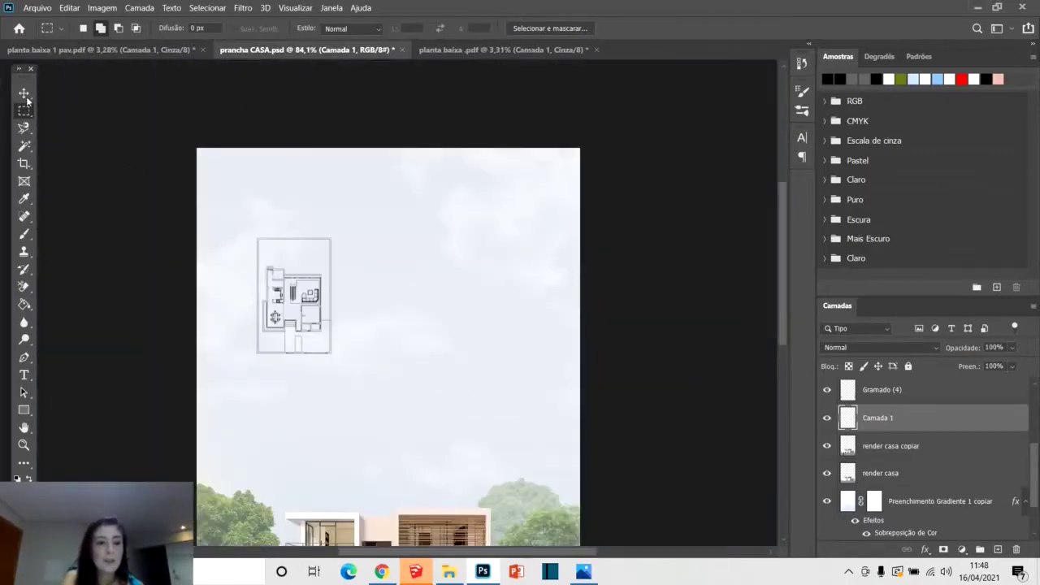
left_click(25, 93)
mouse_move(312, 304)
left_mouse_down()
mouse_move(317, 241)
mouse_move(312, 288)
left_mouse_up()
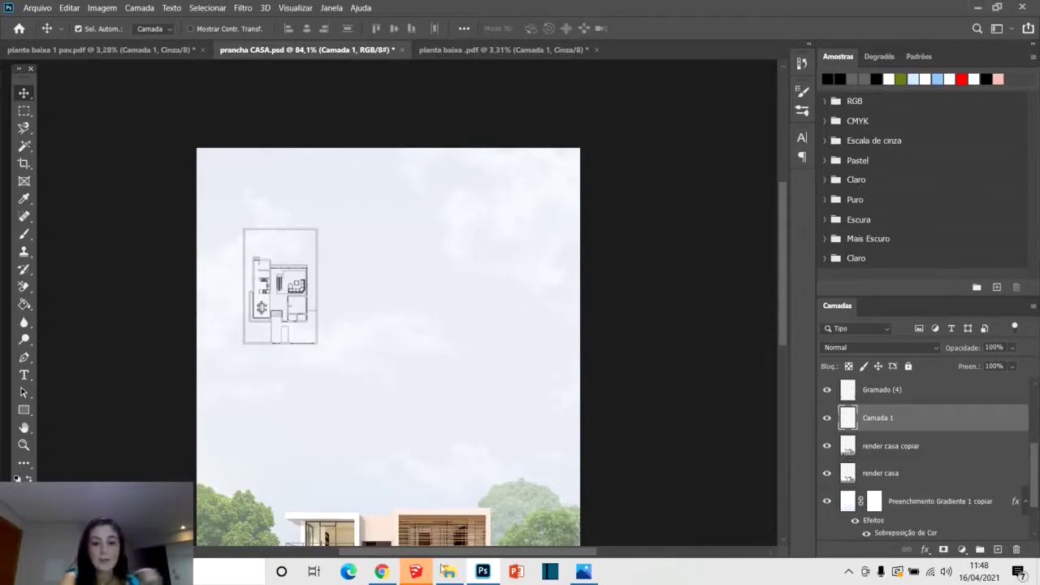
Open planta baixa 1 pav.pdf from the workshop folder in Adobe Photoshop 2020.
left_click(448, 572)
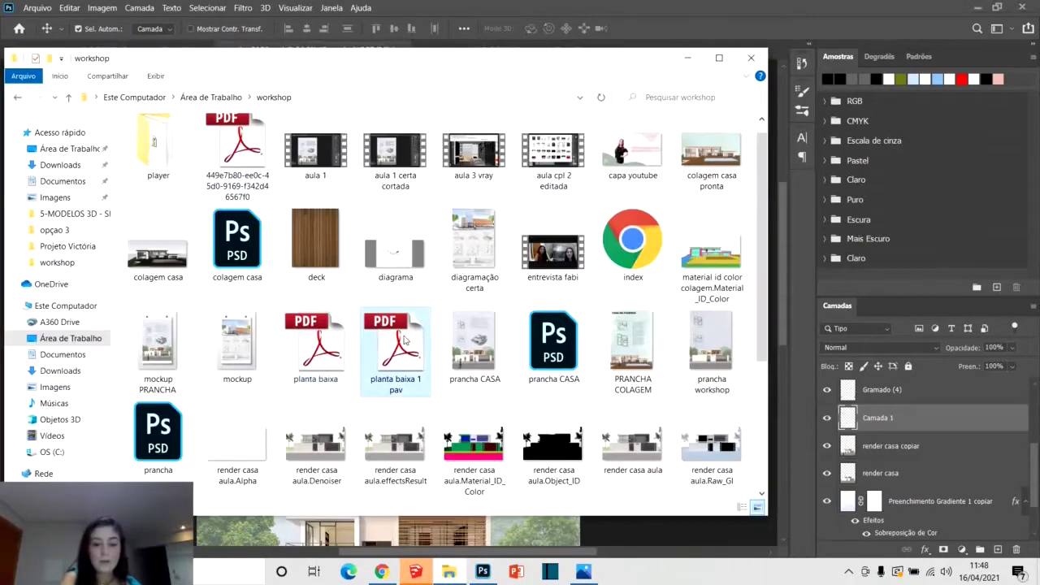
right_click(406, 340)
mouse_move(470, 104)
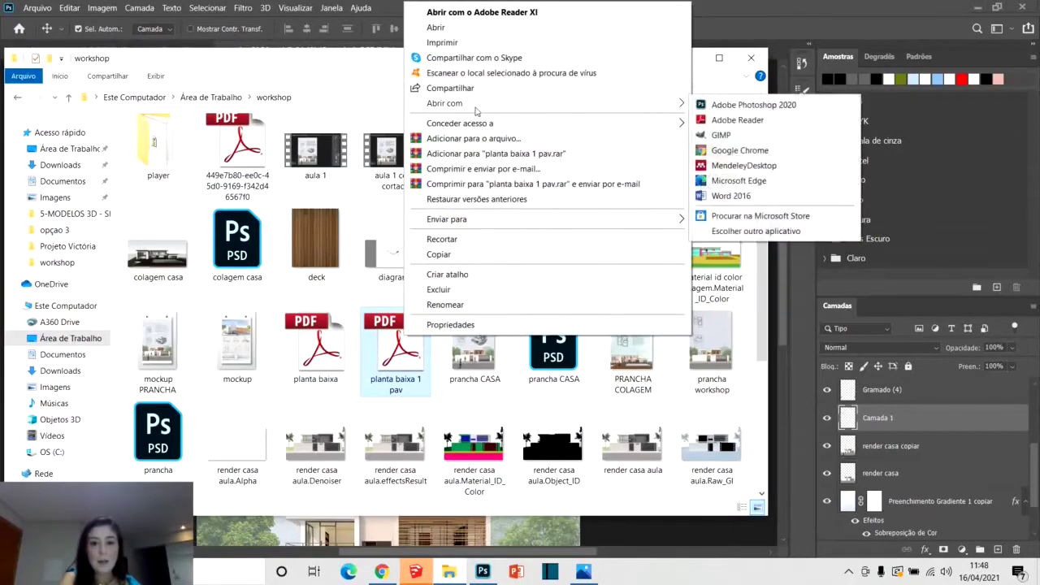
left_click(757, 111)
left_click(677, 356)
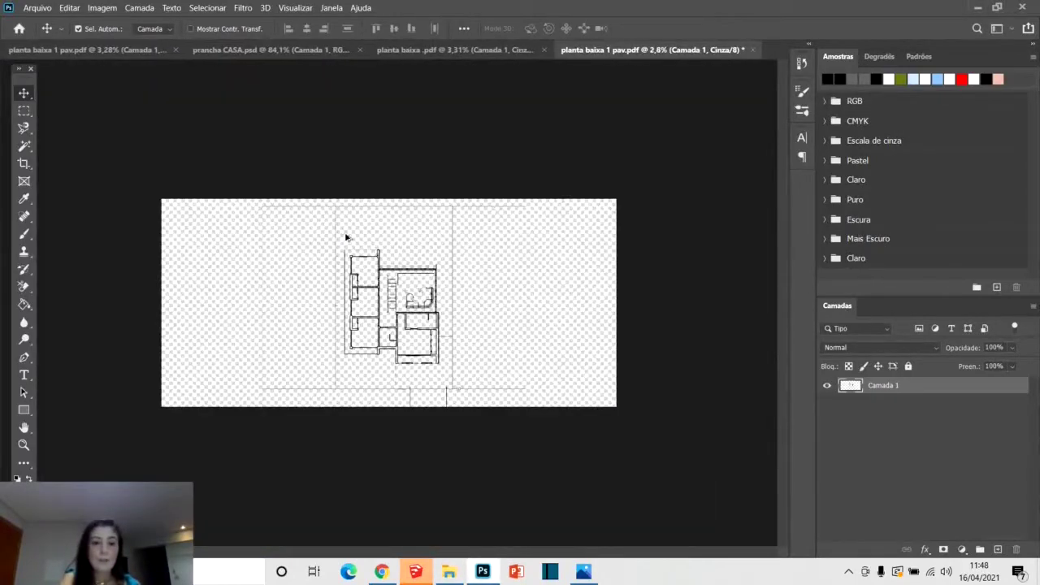
Copy the whole drawing area of the planta baixa 1 pav.pdf plan and paste it as a new layer in prancha CASA.psd.
left_click(24, 111)
left_click_drag(248, 149, 525, 446)
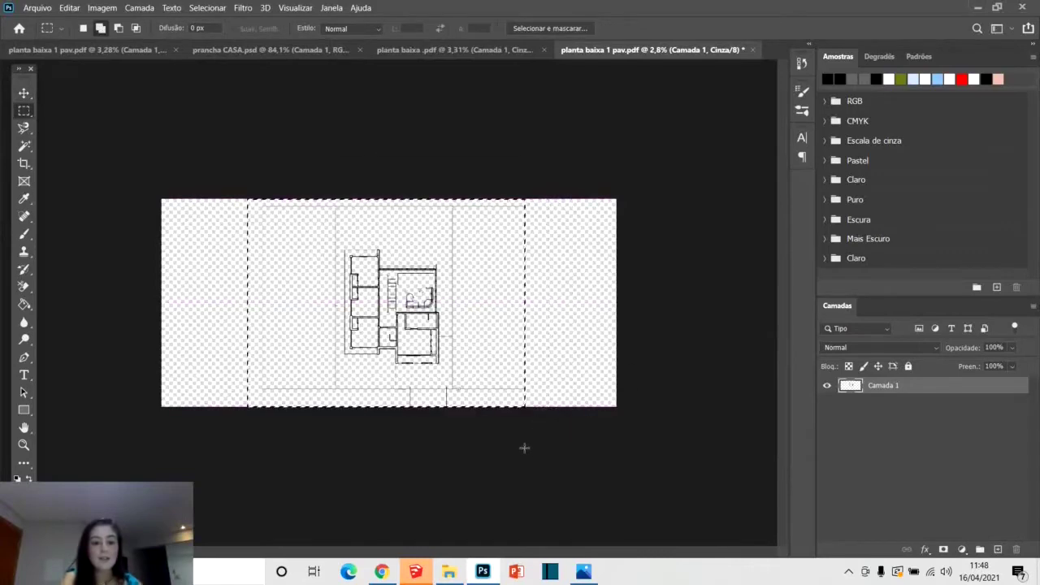
left_click(460, 50)
left_click(348, 50)
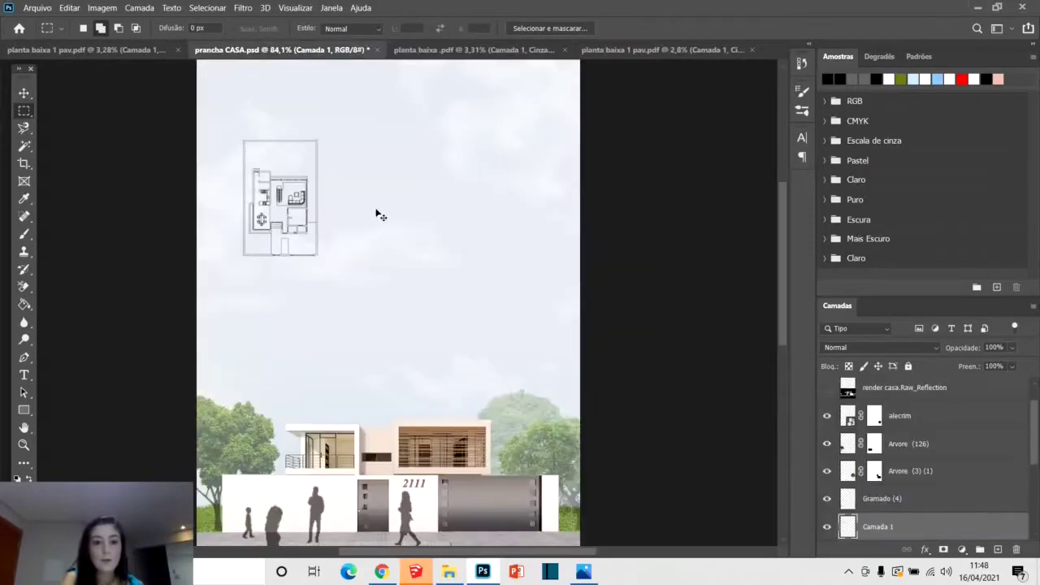
key("ctrl+minus")
key("ctrl+minus")
key("ctrl+minus")
key("ctrl+minus")
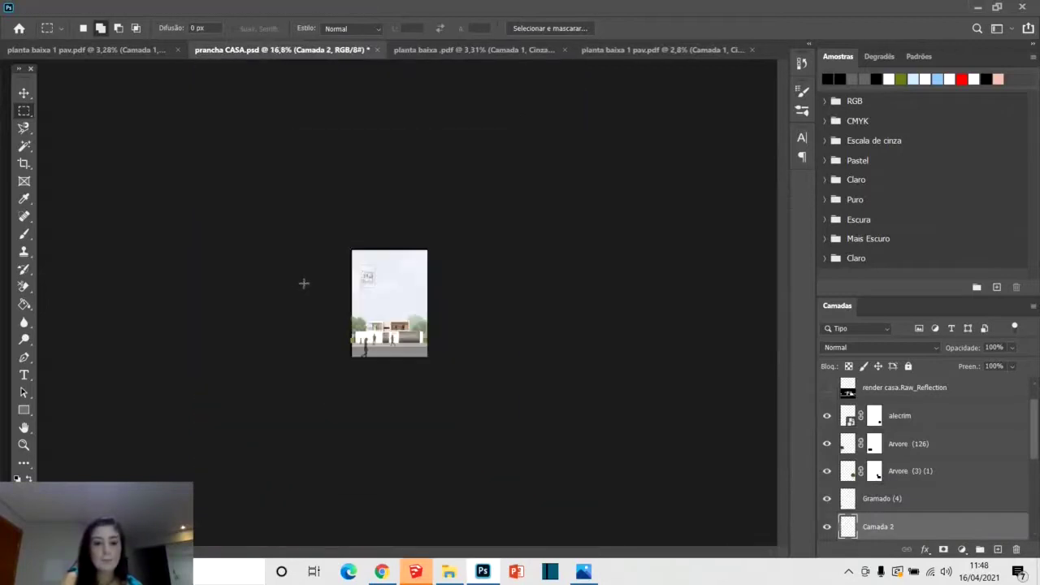
Scale the oversized pasted plan proportionally to about 4.38% so it fits within the board.
key("ctrl+t")
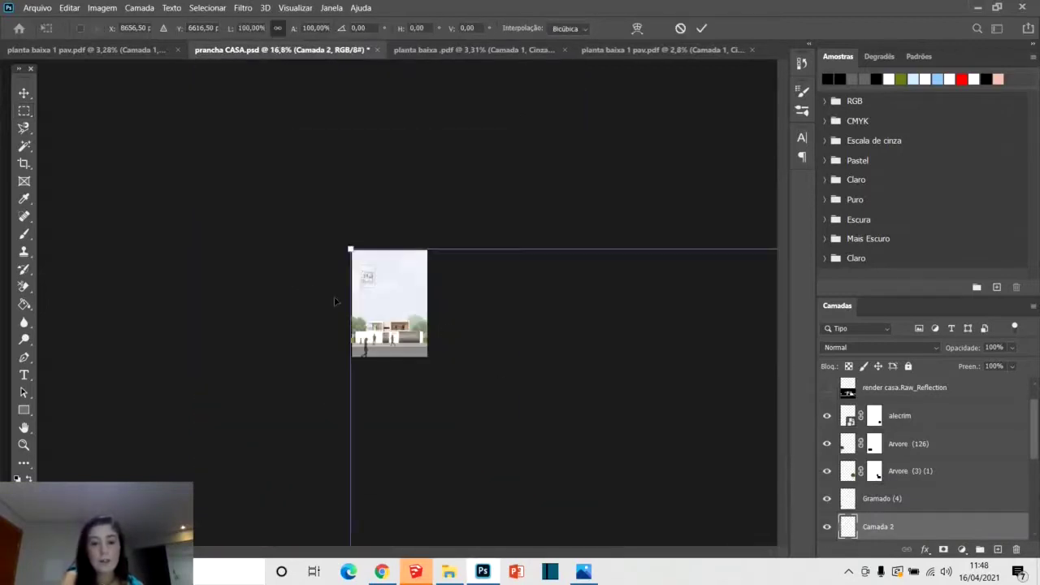
key("ctrl+minus")
key("ctrl+minus")
key("ctrl+minus")
key("ctrl+minus")
key("ctrl+minus")
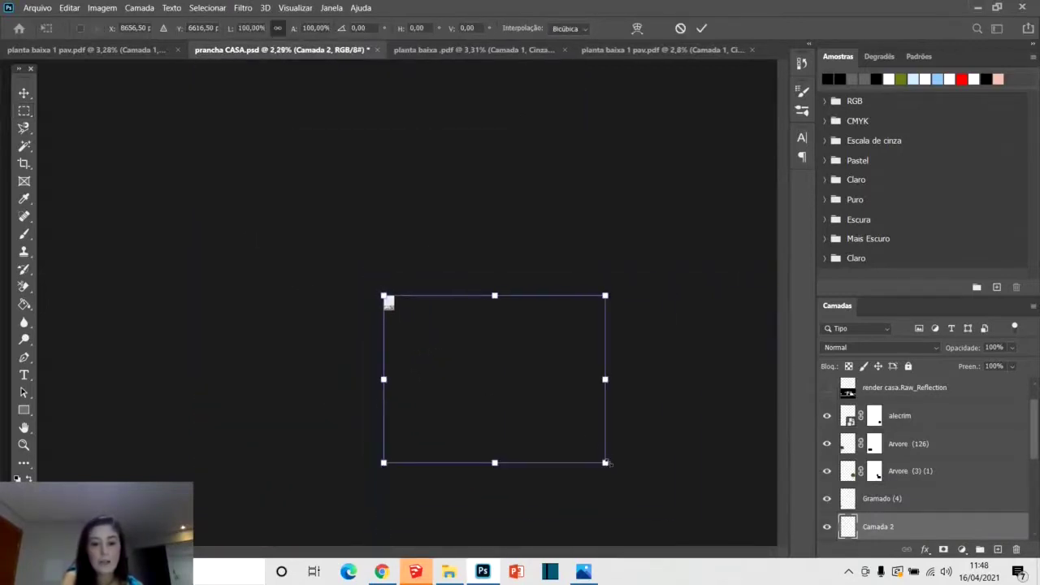
left_click_drag(608, 464, 385, 314)
key("ctrl+plus")
key("ctrl+plus")
key("ctrl+plus")
key("ctrl+plus")
key("ctrl+plus")
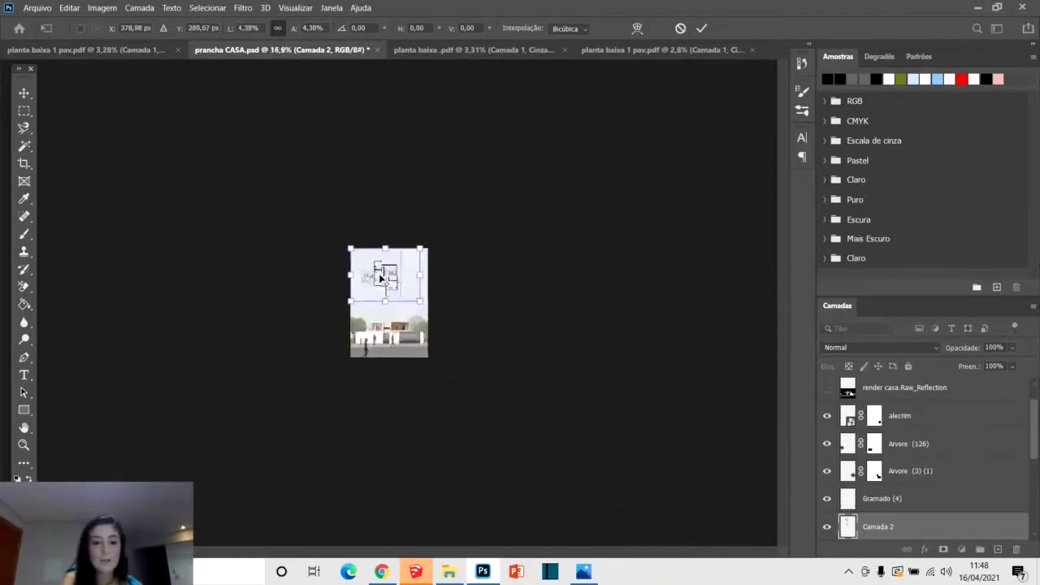
Reduce the pasted plan further to about 2.24%, matching its plot width to the first floor plan placed underneath.
key("ctrl+plus")
key("ctrl+plus")
key("ctrl+plus")
key("ctrl+plus")
left_click_drag(512, 295, 381, 201)
left_click_drag(331, 146, 323, 177)
scroll(326, 187, "up", 5)
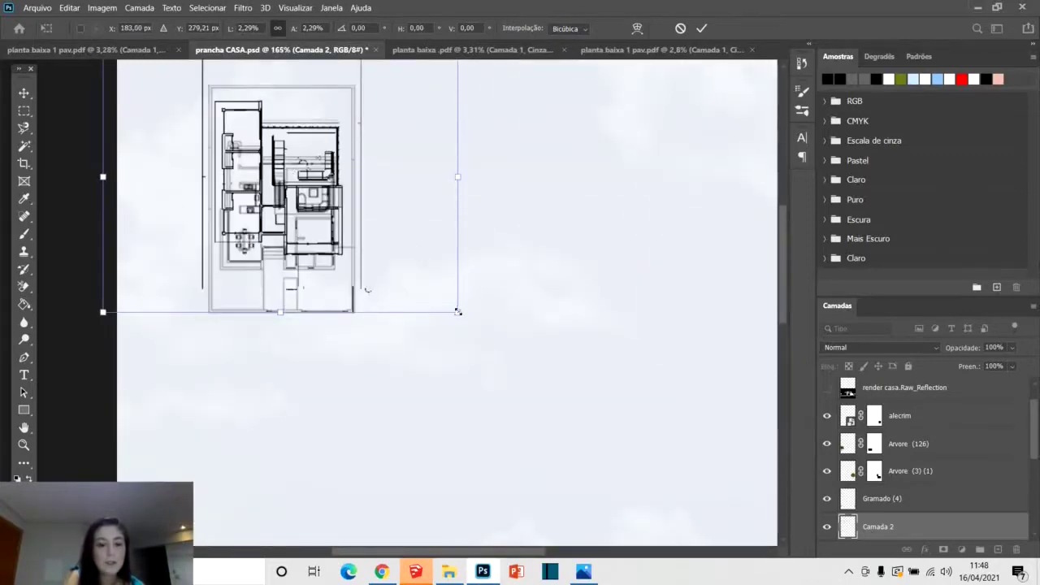
left_click_drag(459, 311, 450, 305)
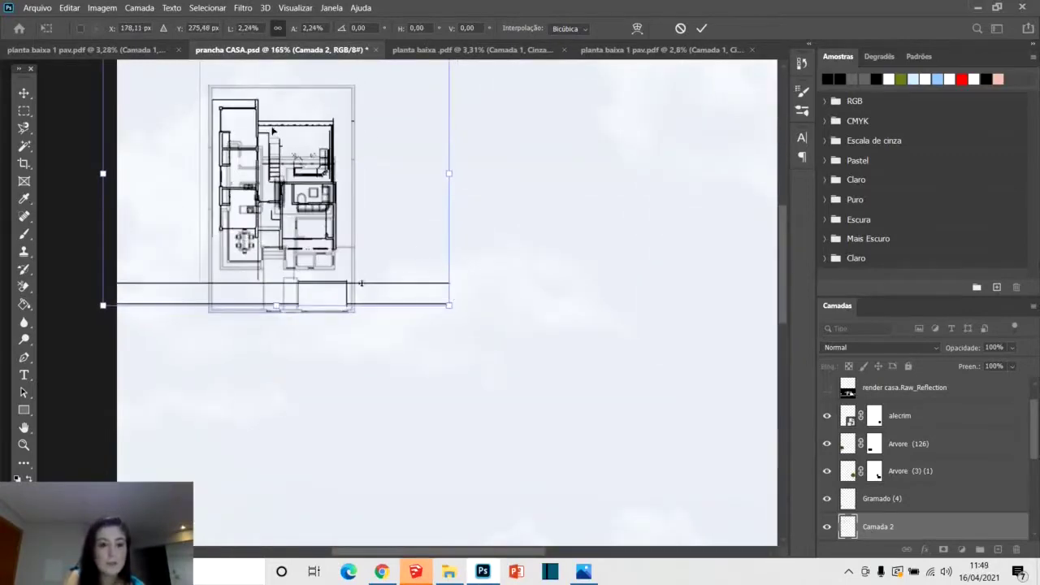
Move the second floor plan directly below the first one, aligning their plot outlines above the facade.
left_click_drag(273, 130, 279, 435)
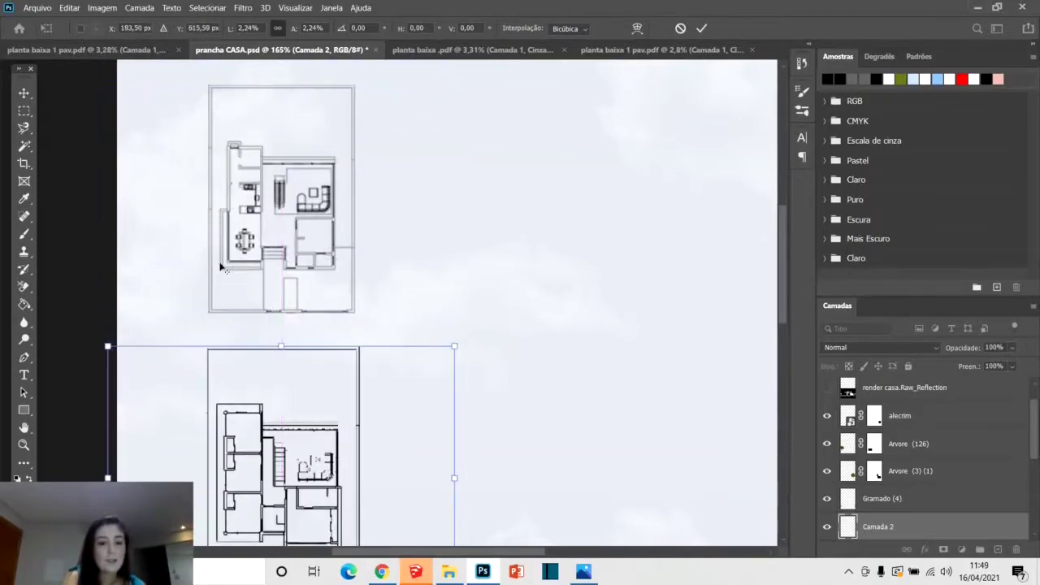
scroll(219, 267, "down", 3)
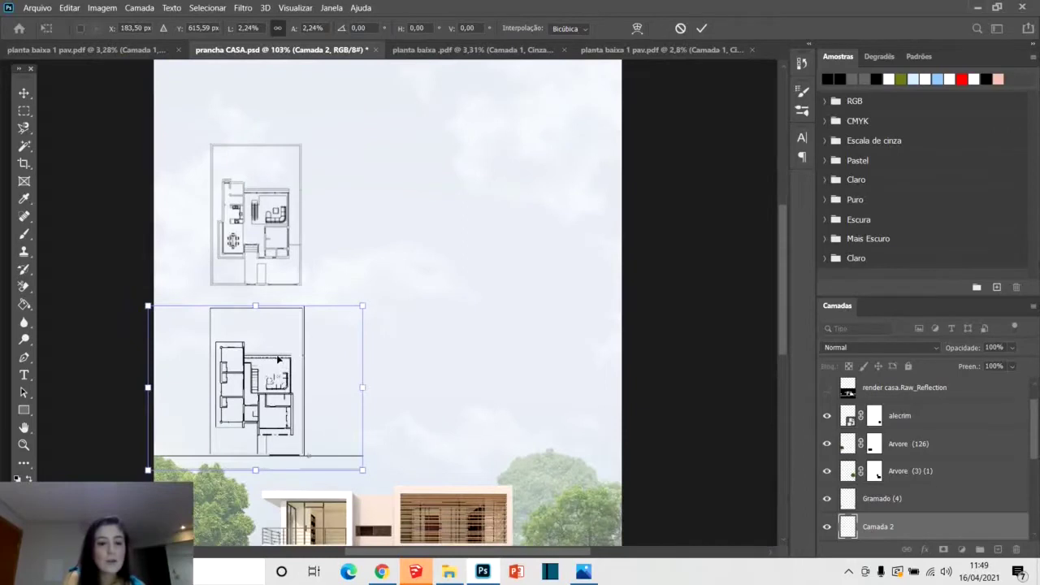
left_click_drag(276, 358, 279, 354)
Select and erase the stray lines around the second floor plan's plot boundary, including the street lines below it.
key("m")
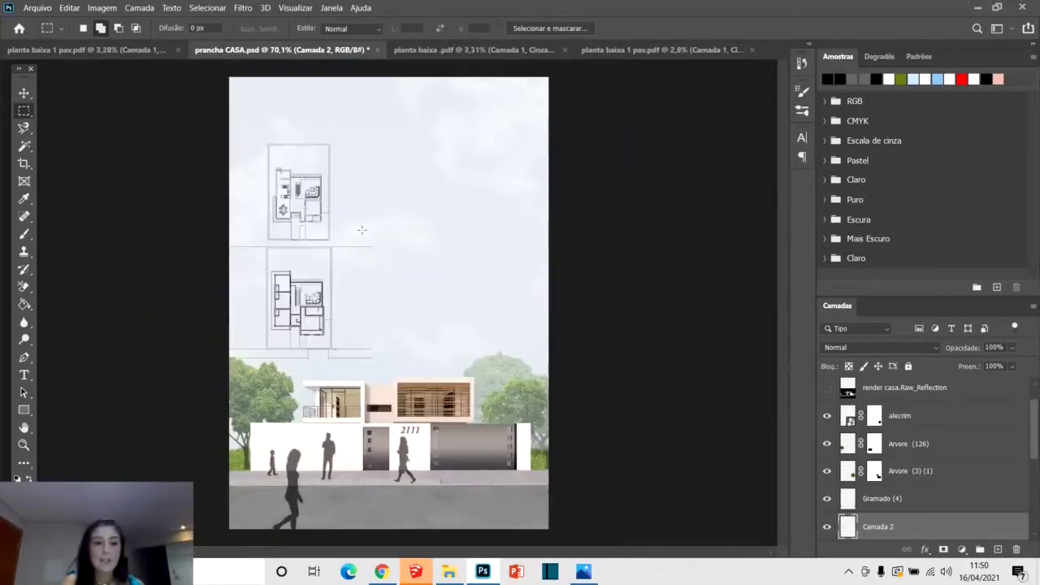
scroll(270, 266, "up", 2)
left_click_drag(207, 222, 540, 406)
scroll(268, 379, "up", 3)
scroll(269, 382, "up", 2)
scroll(487, 403, "up", 2)
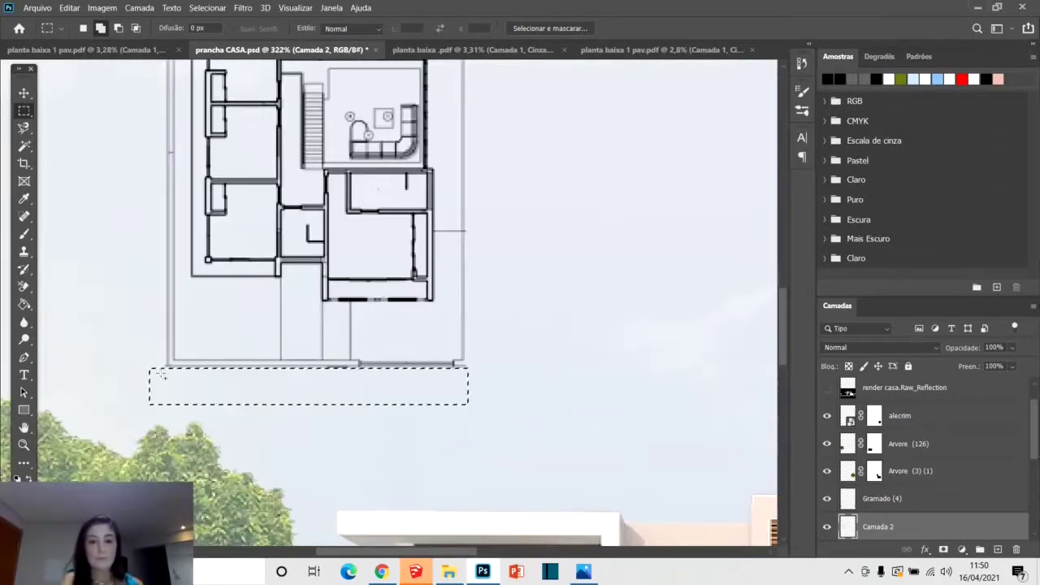
scroll(162, 374, "down", 5)
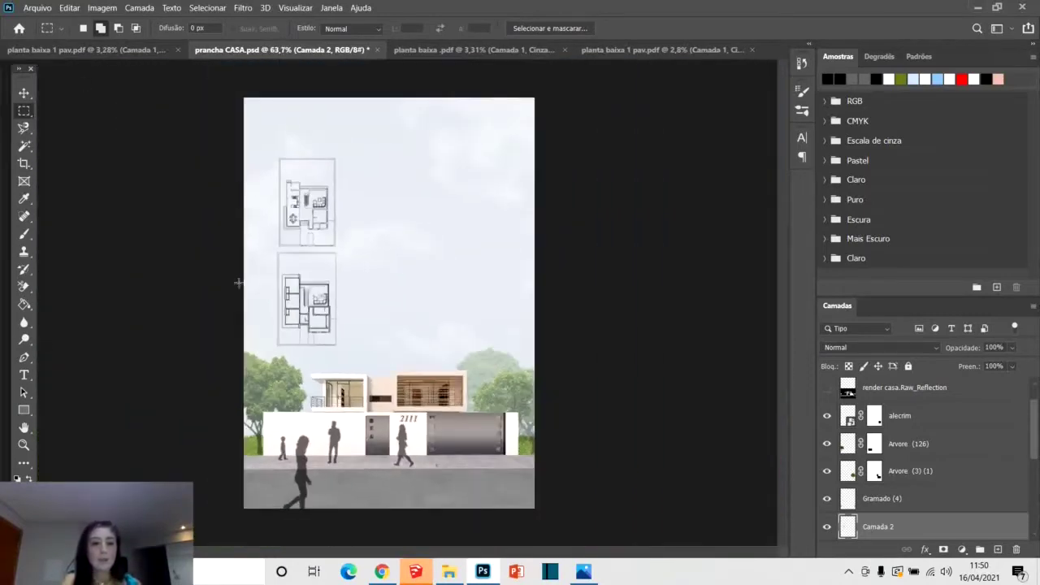
Move the first floor plan slightly upward to widen the gap above the second plan, keeping both aligned.
left_click(24, 93)
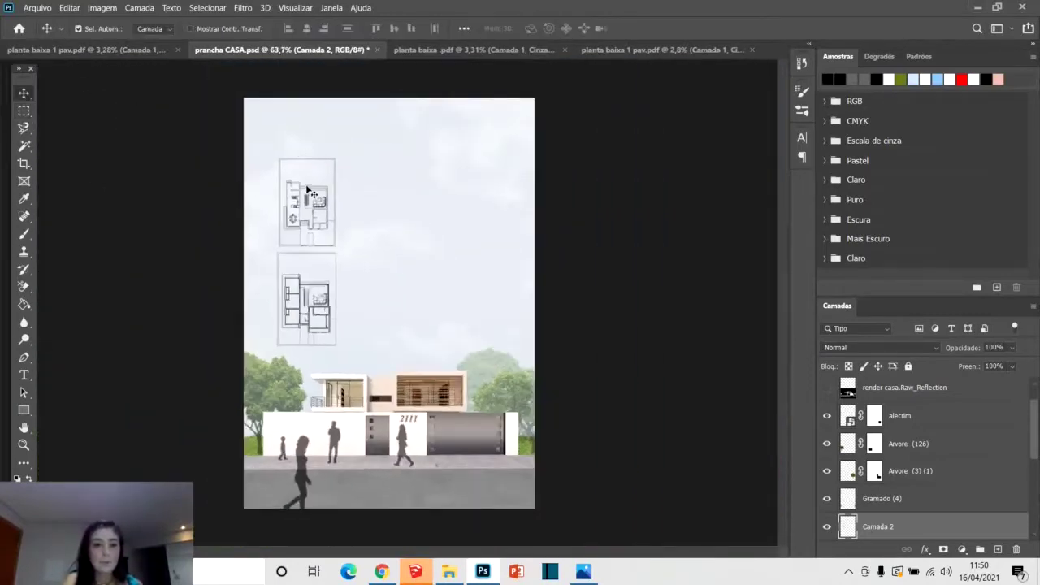
left_click_drag(307, 188, 318, 185)
scroll(343, 221, "up", 3)
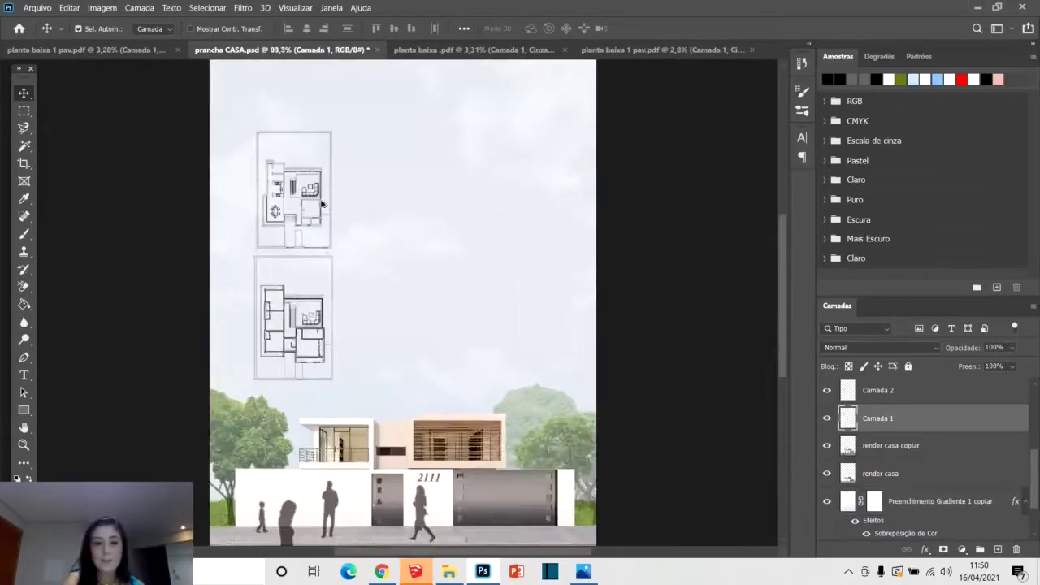
left_click(316, 198)
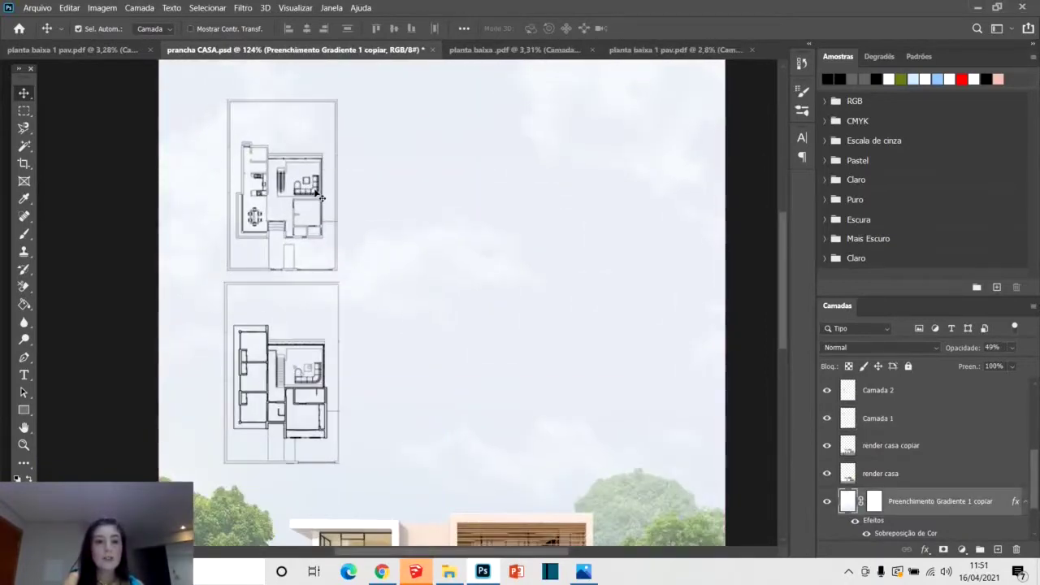
left_click_drag(317, 196, 317, 182)
scroll(332, 365, "down", 3)
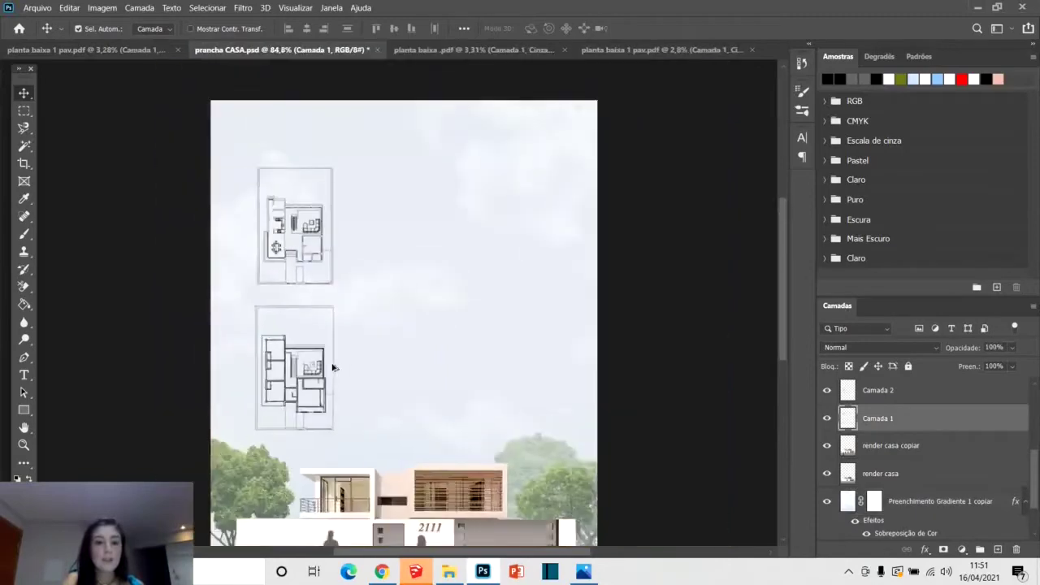
scroll(337, 307, "up", 1)
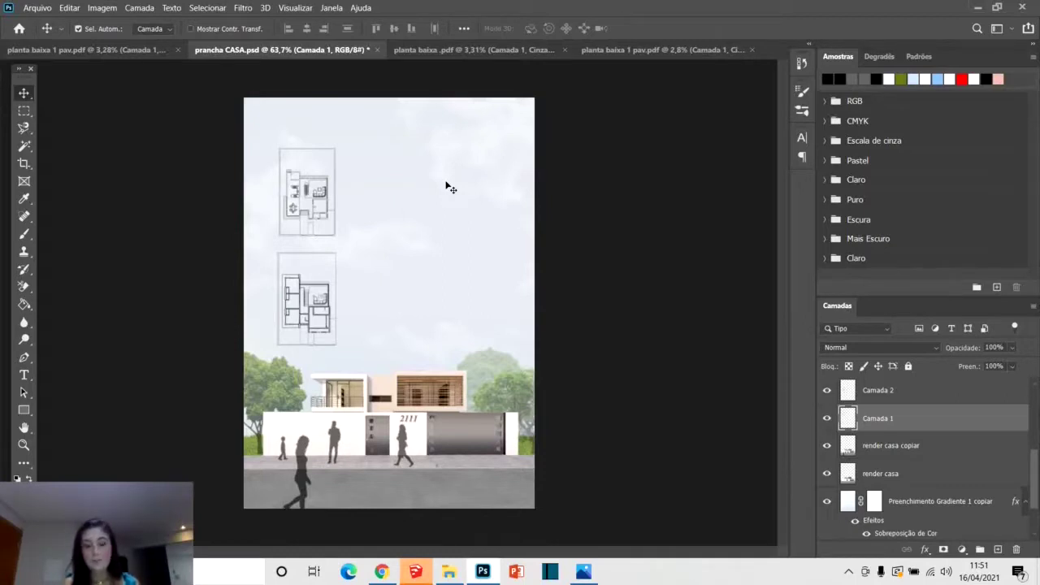
Create a solid grey (#676767) colour fill in a full-width strip across the top of the board.
left_click(24, 111)
left_click_drag(238, 96, 552, 141)
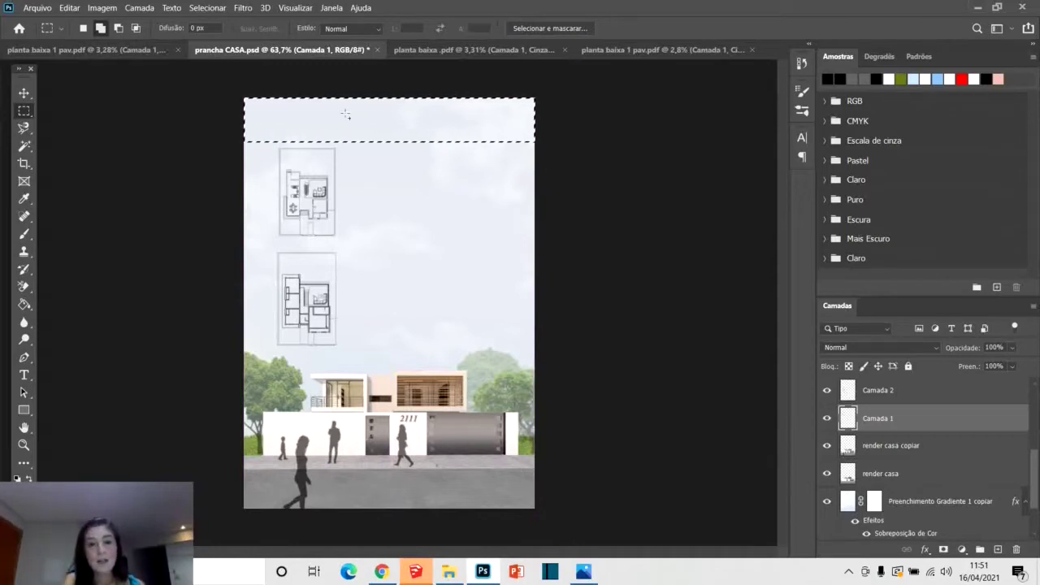
left_click(962, 550)
left_click(943, 316)
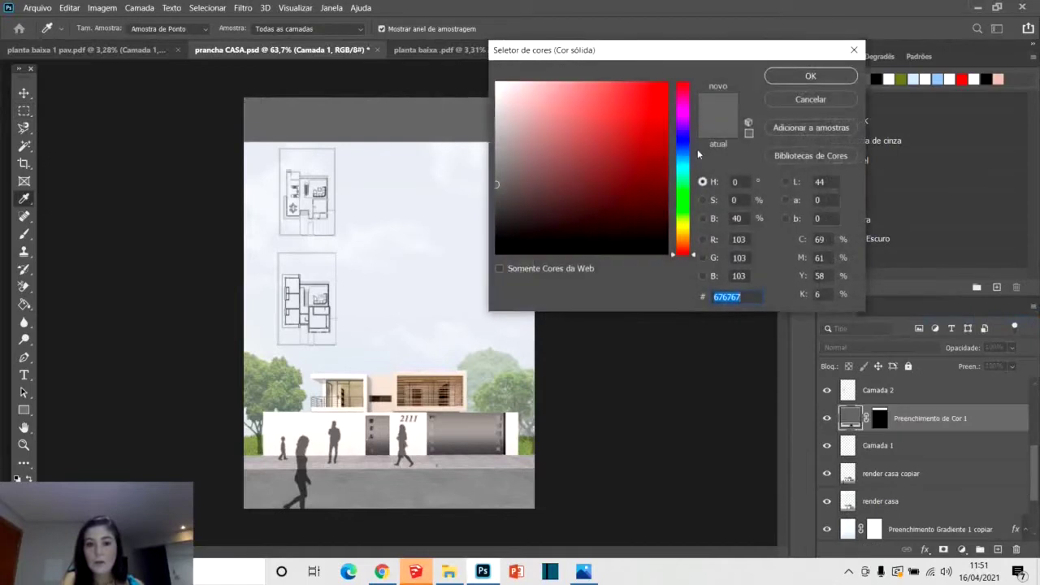
left_click(805, 77)
Rename the new colour fill layer to ESPAÇO PARA O TÍTULO.
double_click(944, 419)
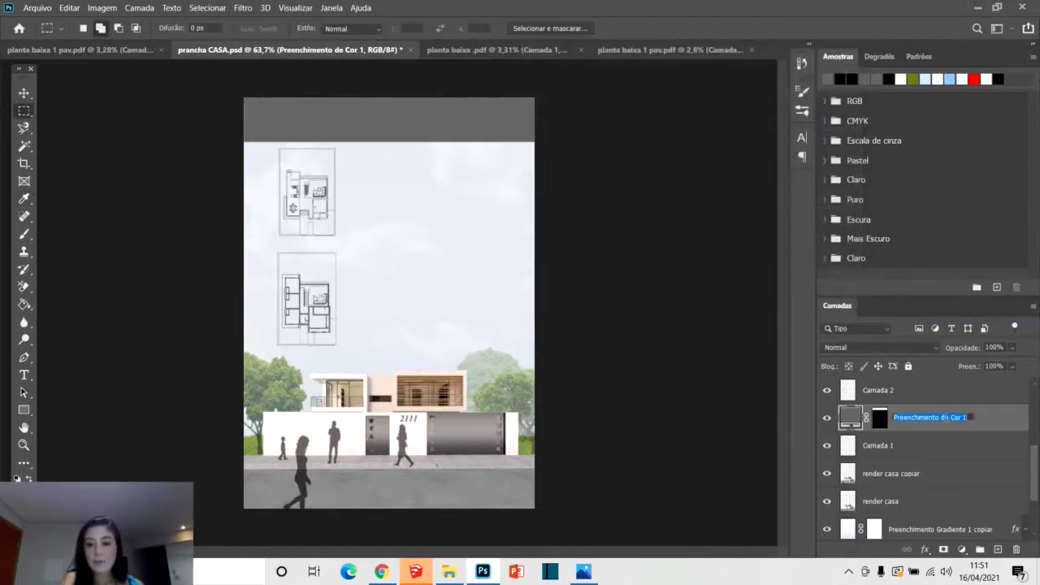
type("ESPACO PARA O T")
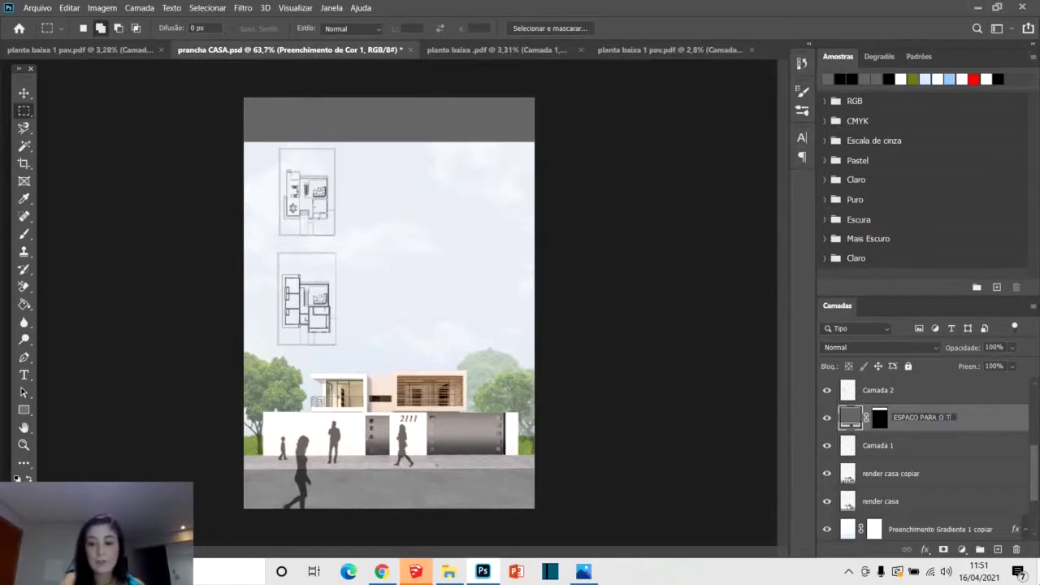
type("AÇO PARA O TÍTULO")
key("Return")
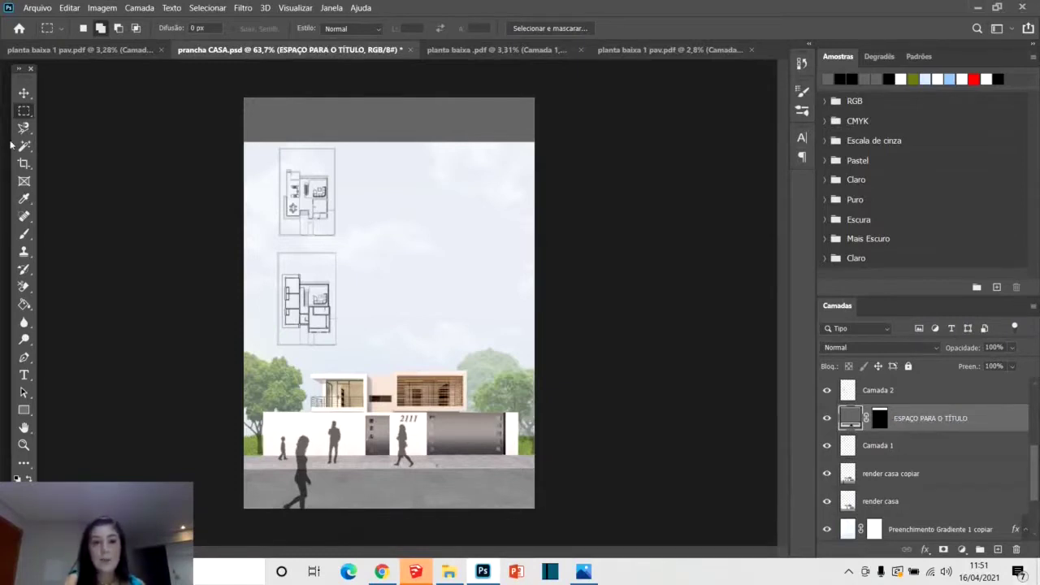
Open the settings for a new guide layout on the board.
left_click(23, 92)
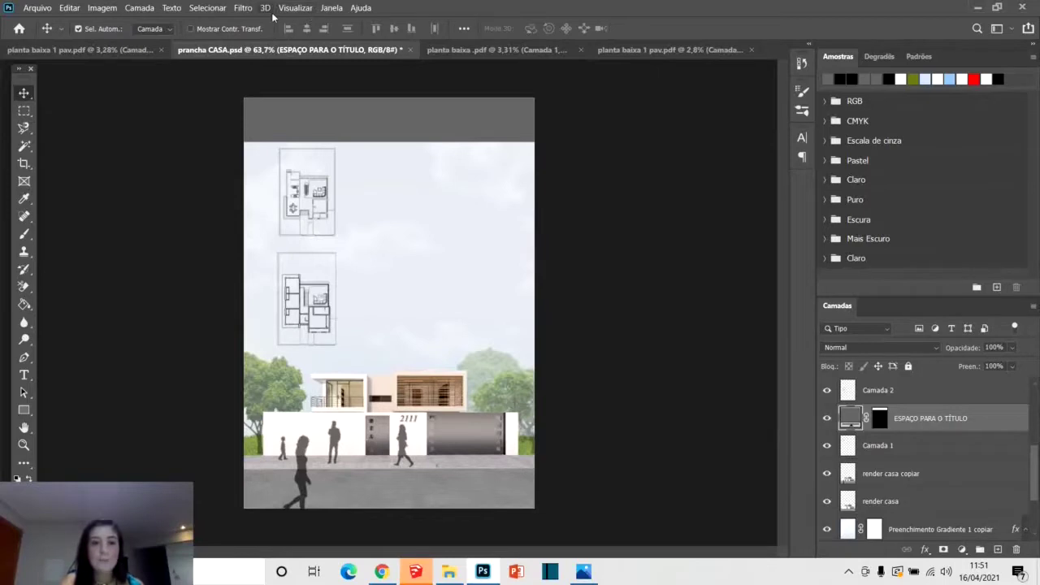
left_click(299, 8)
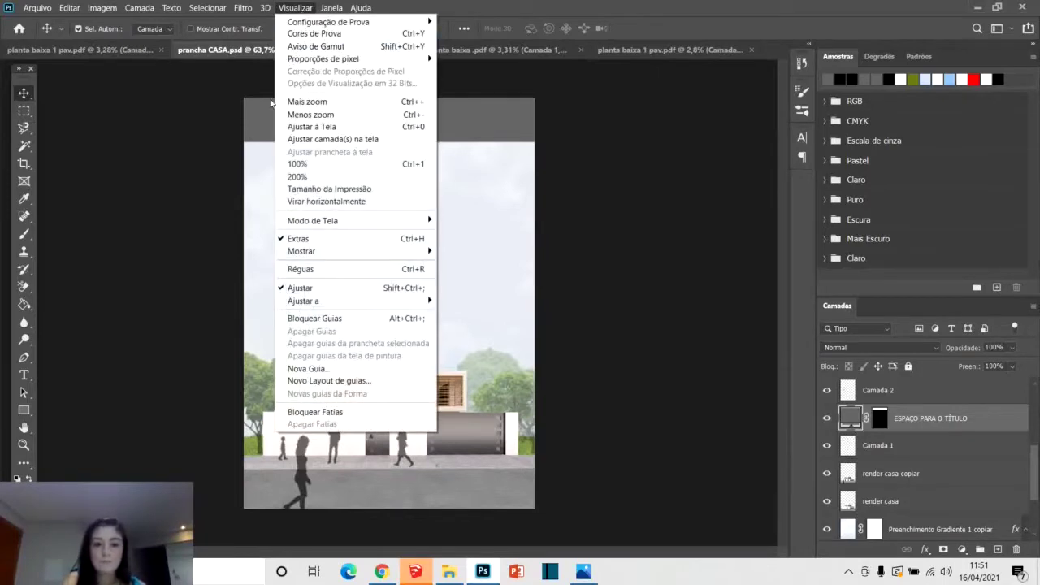
left_click(341, 380)
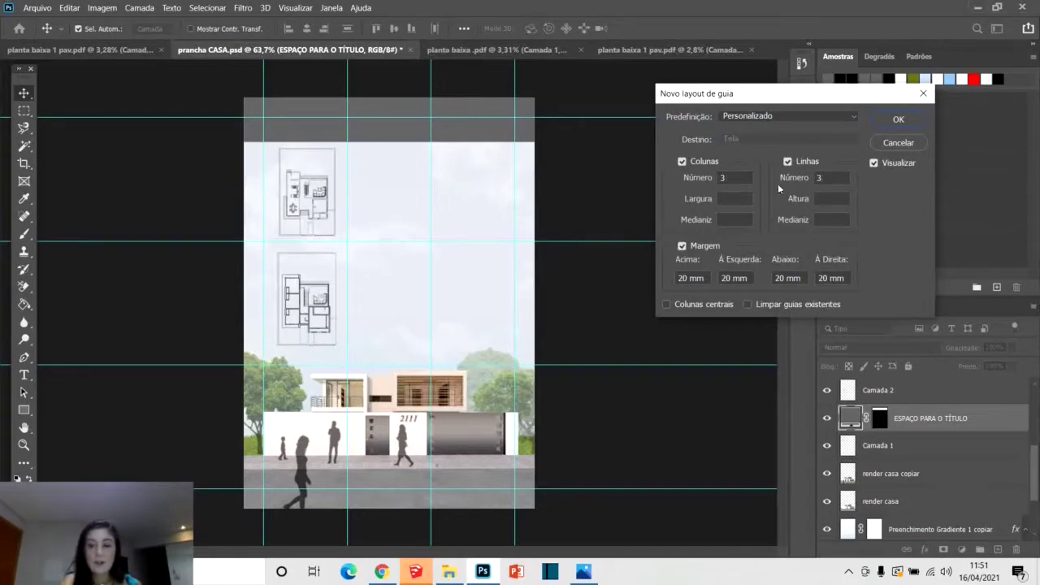
Preview the guide layout with its margins and its columns switched off and on again.
double_click(740, 178)
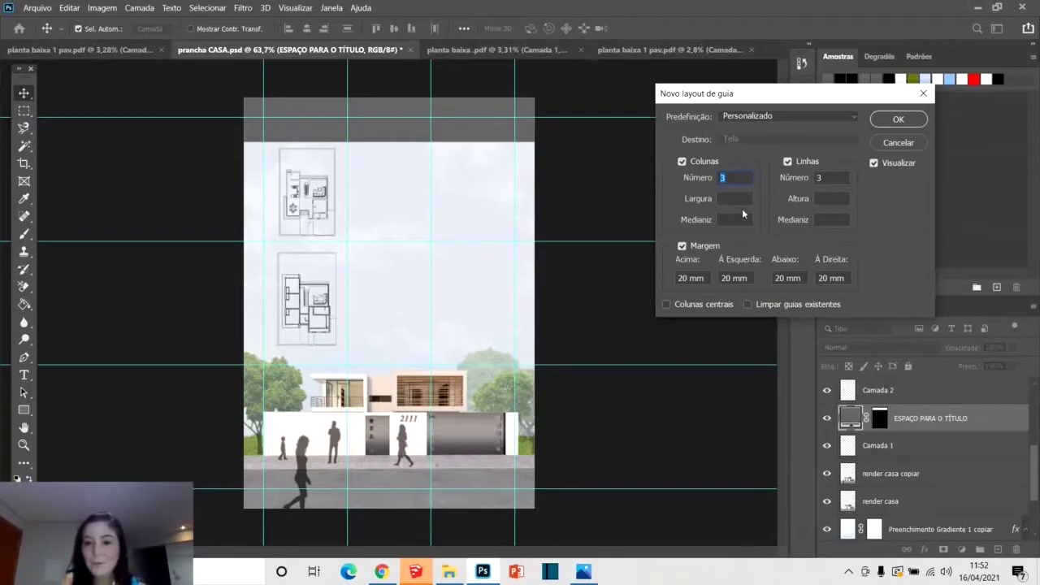
left_click(698, 245)
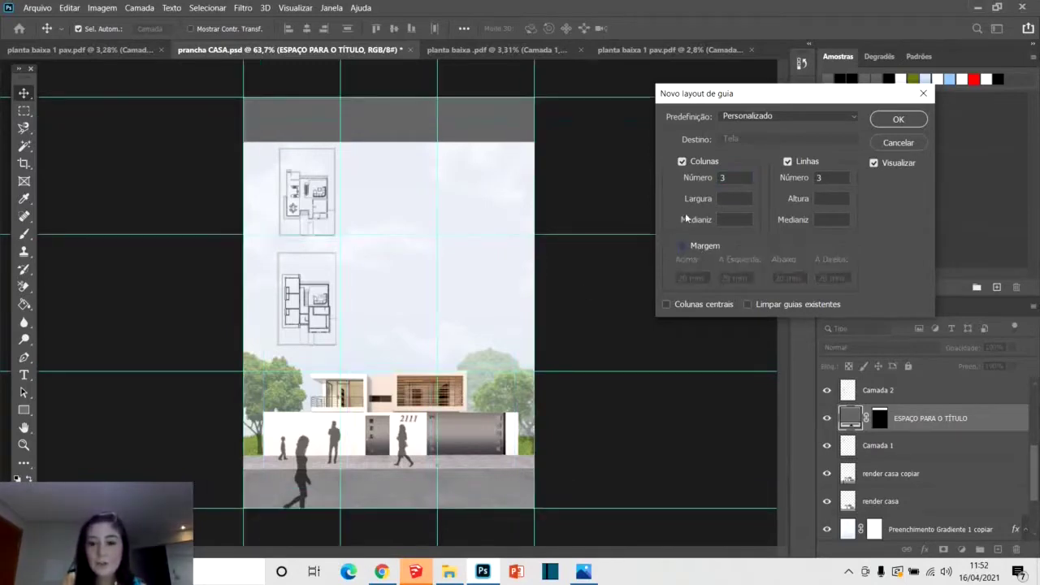
left_click(687, 245)
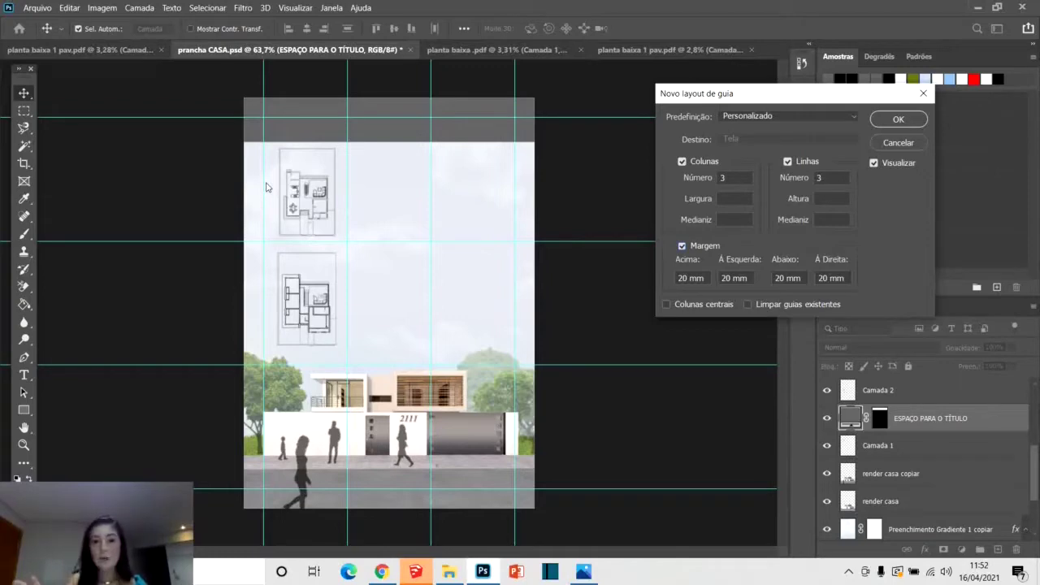
left_click(682, 245)
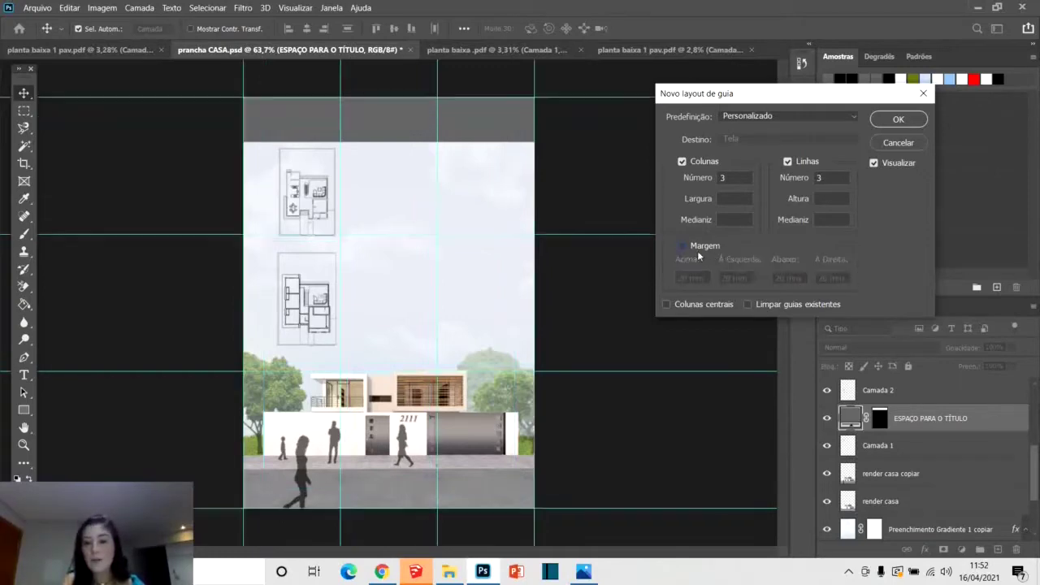
left_click(698, 248)
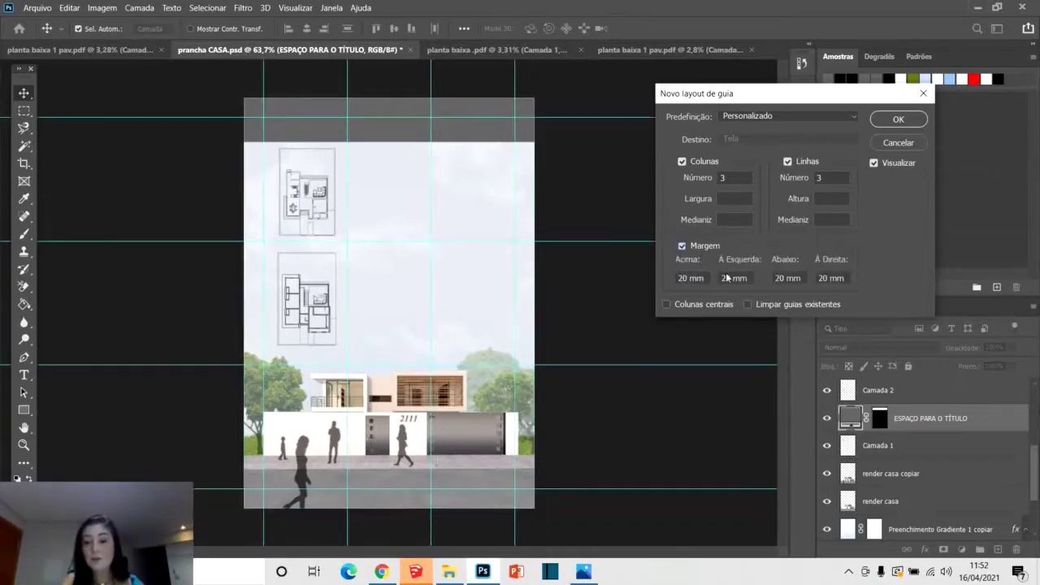
left_click(696, 162)
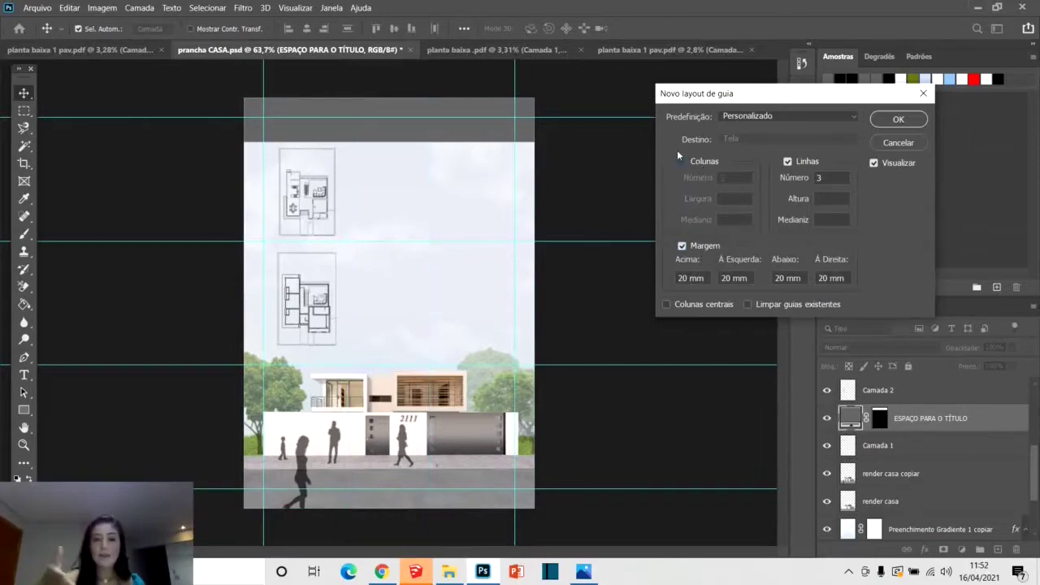
left_click(682, 161)
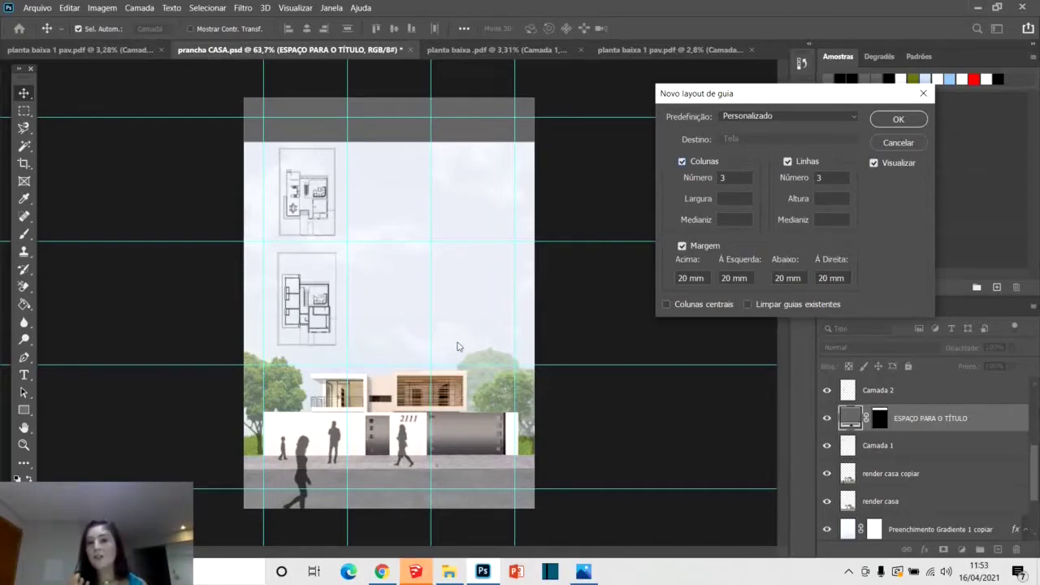
Set the guide layout to 2 rows and create it with 3 columns and 20 mm margins.
double_click(825, 178)
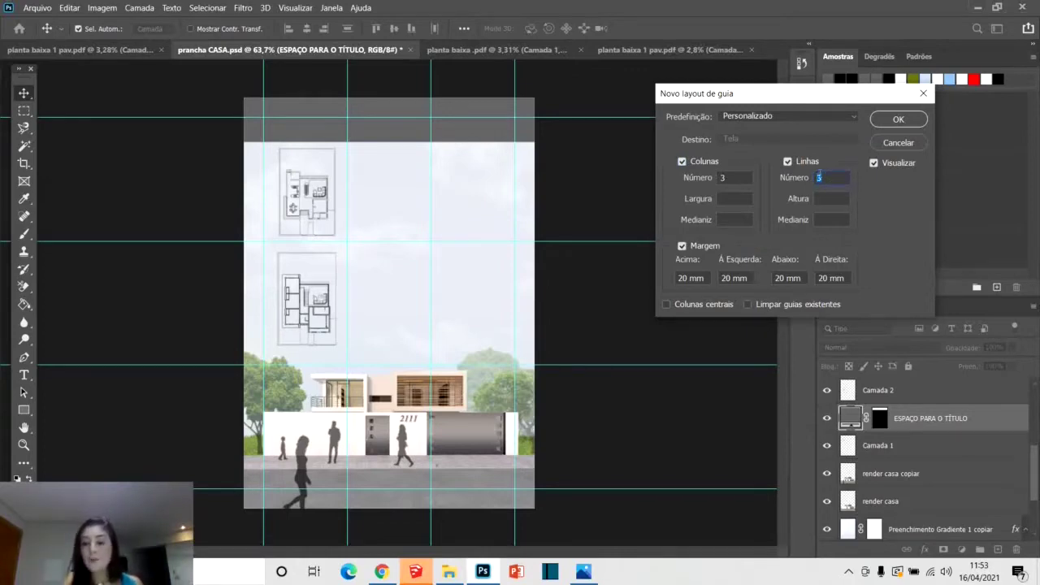
type("2")
key("Return")
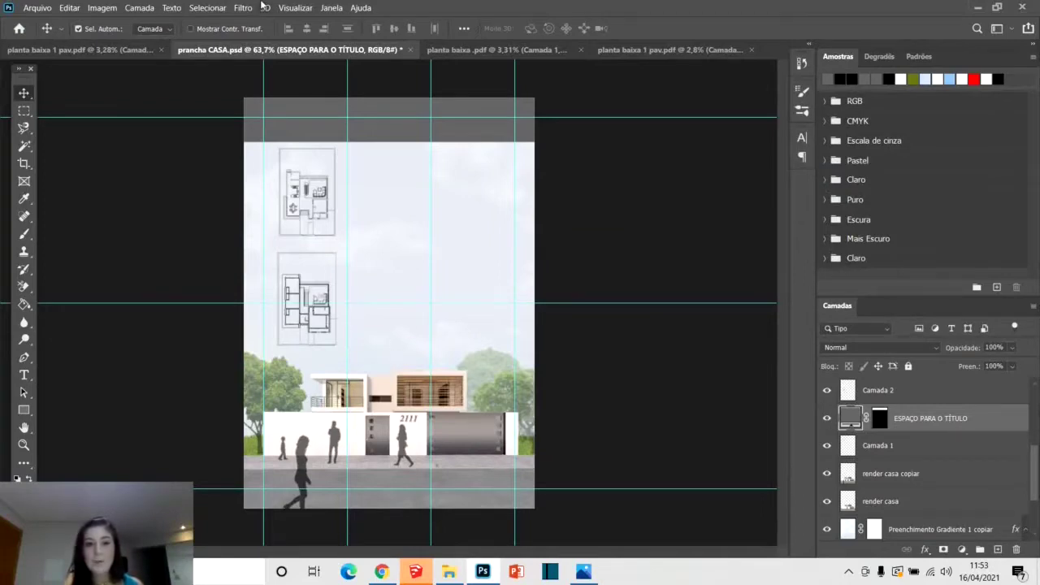
Add a second guide layout that also divides the board into three equal rows within 20 mm margins.
left_click(295, 8)
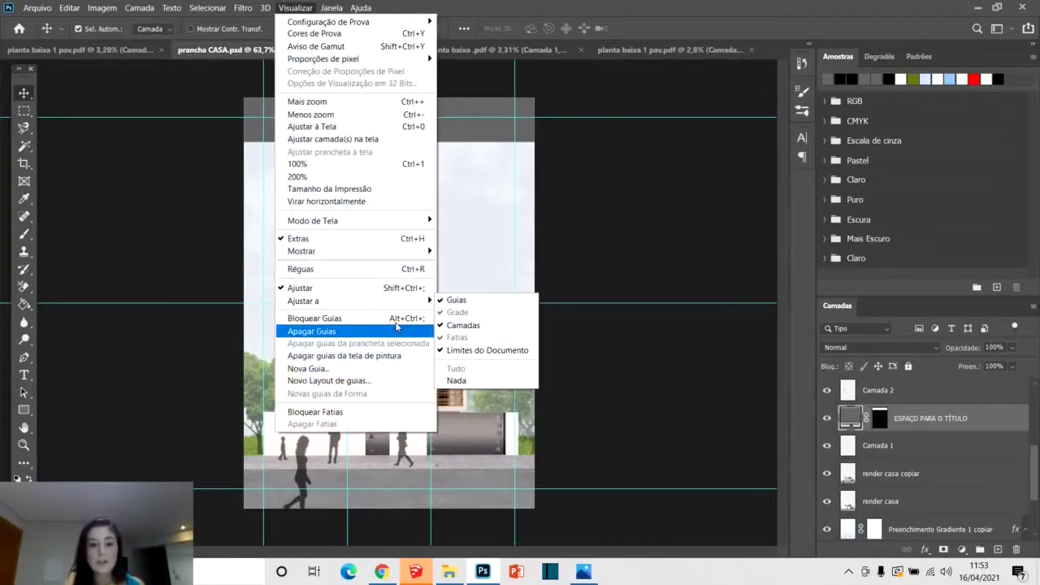
left_click(363, 382)
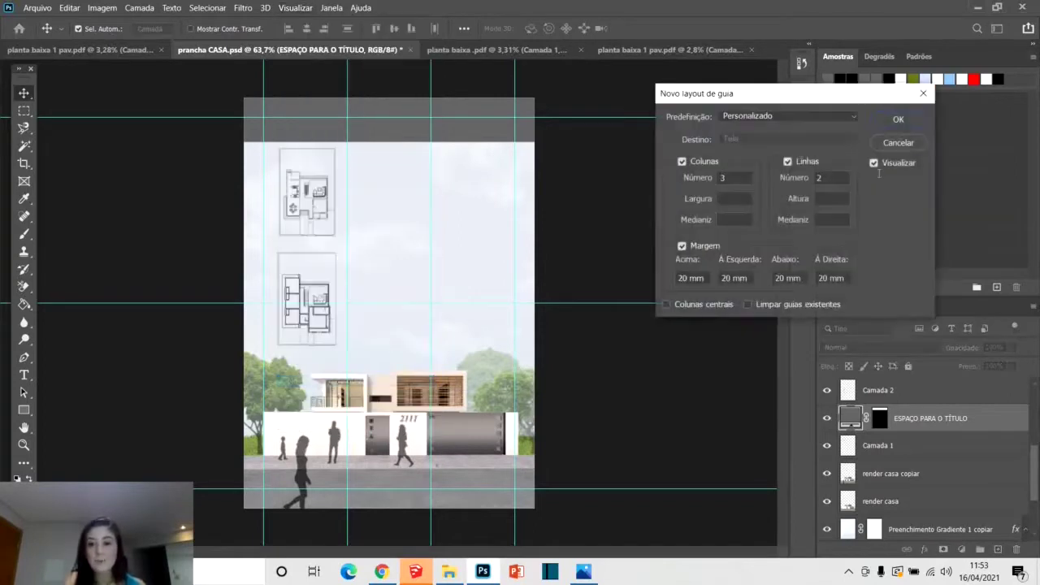
key("Return")
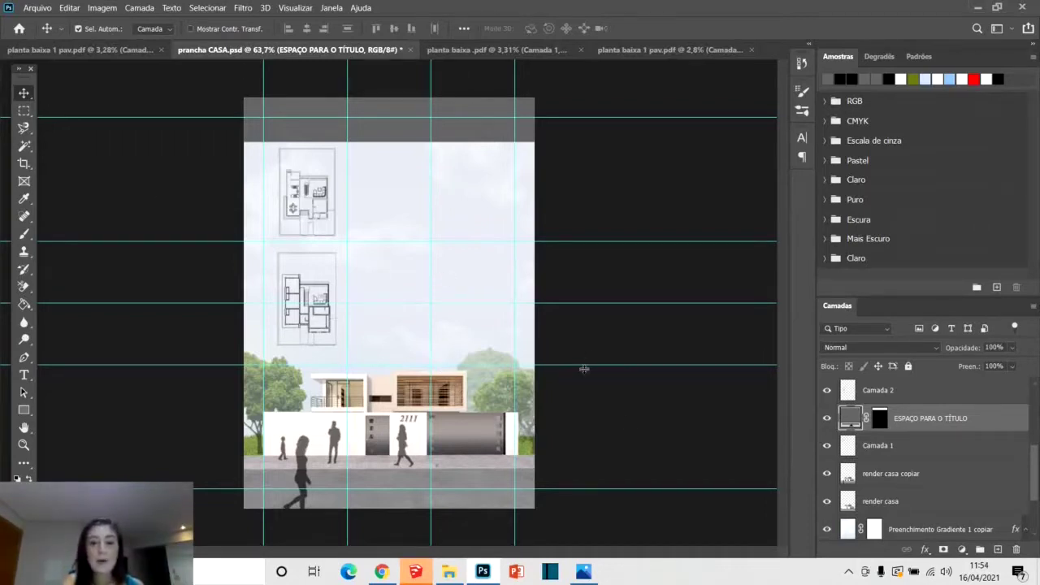
Place the diagrama image from the workshop folder onto the board.
scroll(626, 384, "down", 2)
scroll(532, 304, "down", 1)
scroll(328, 160, "up", 5)
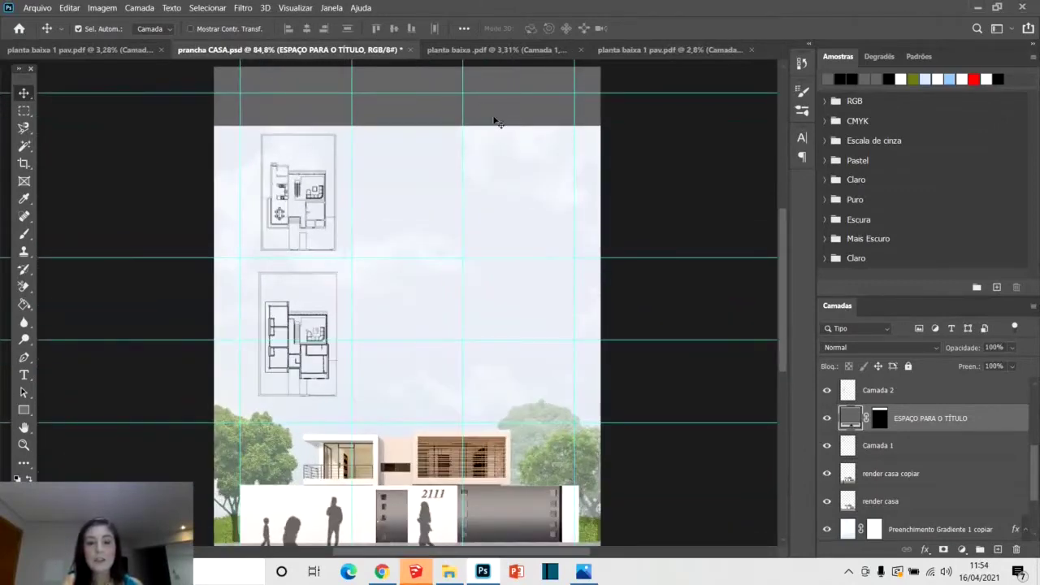
scroll(289, 304, "down", 1)
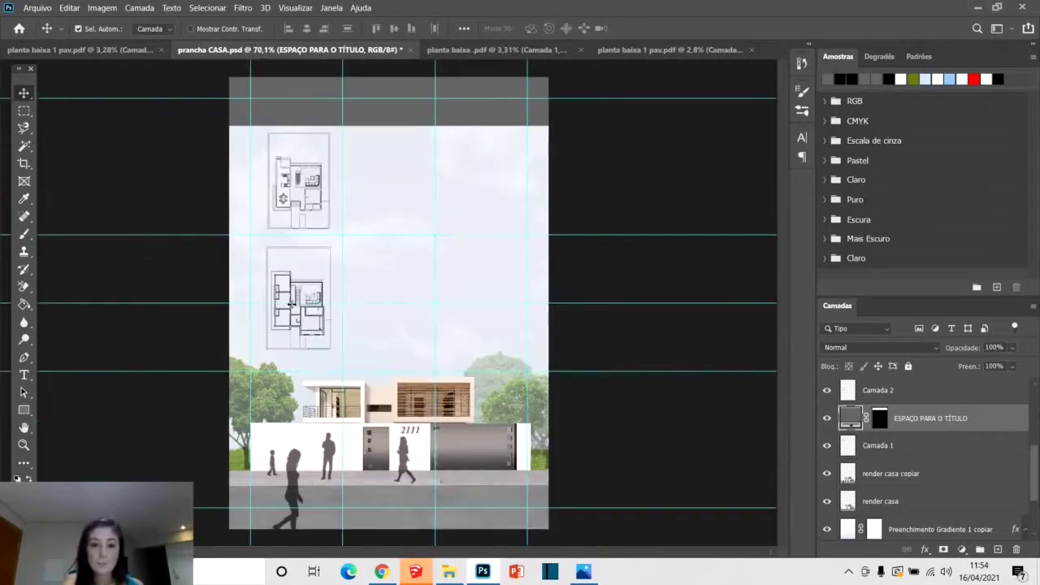
left_click(450, 572)
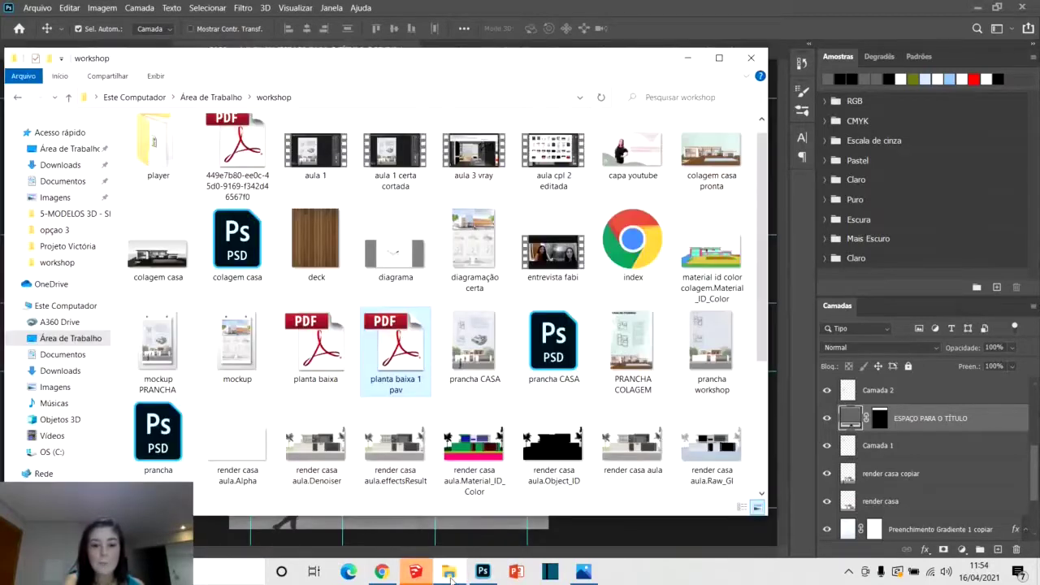
left_click(395, 248)
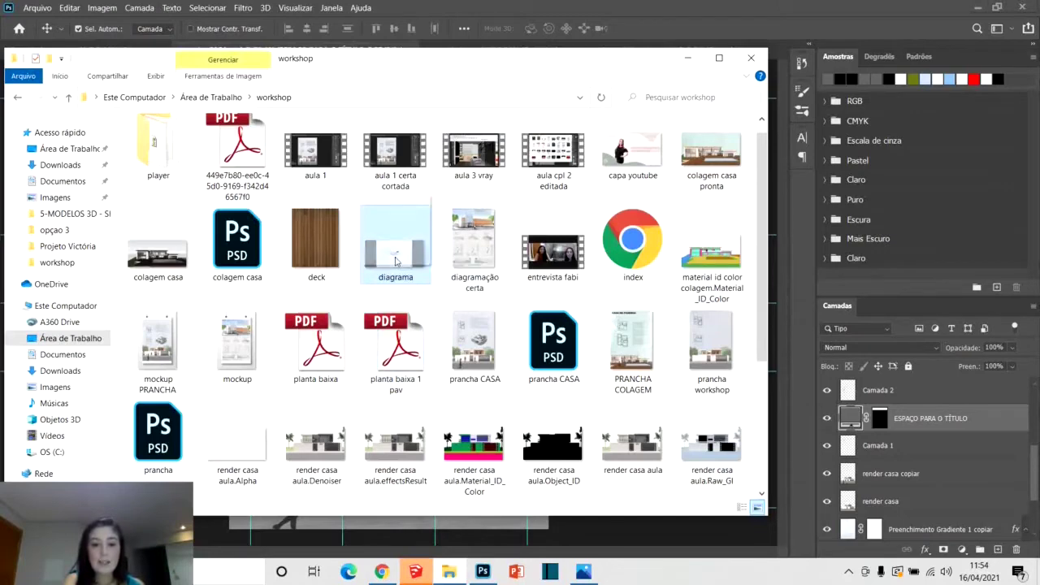
left_click(606, 537)
left_click_drag(605, 537, 457, 250)
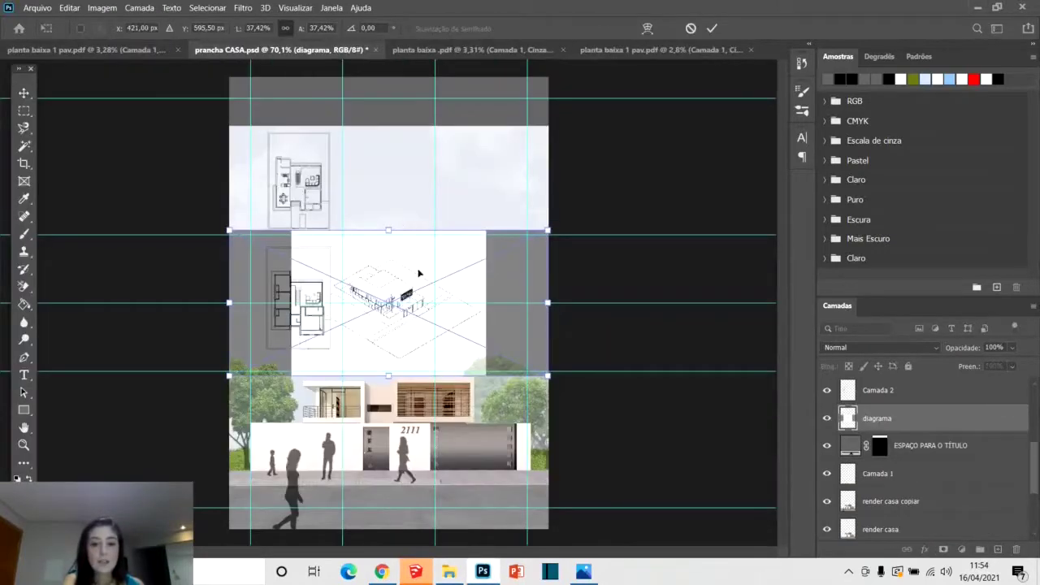
Move the placed diagram up and to the right of the floor plans, keeping its 37.42% scale.
scroll(420, 274, "up", 2)
left_click_drag(404, 307, 484, 190)
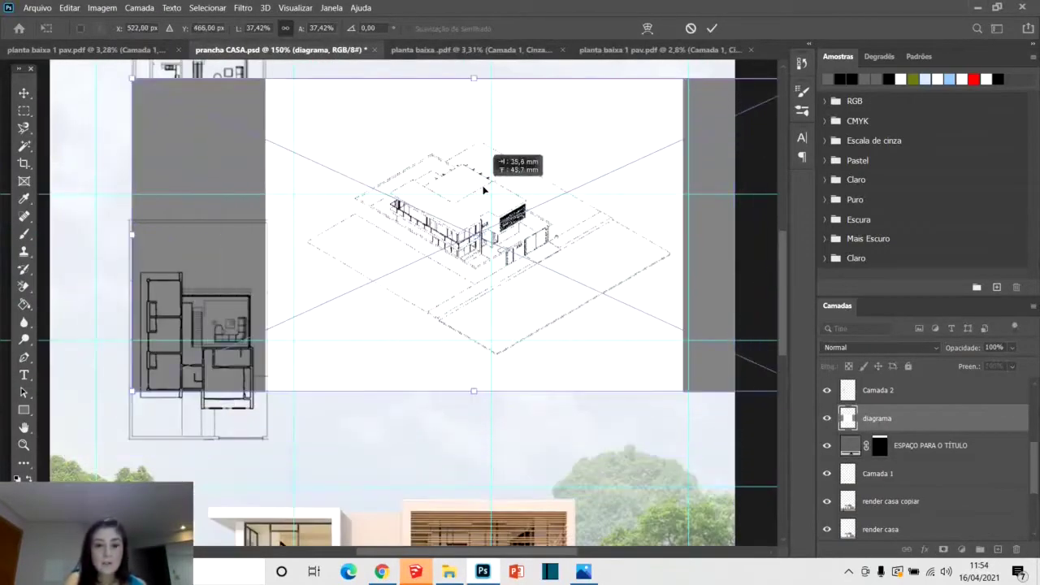
key("Return")
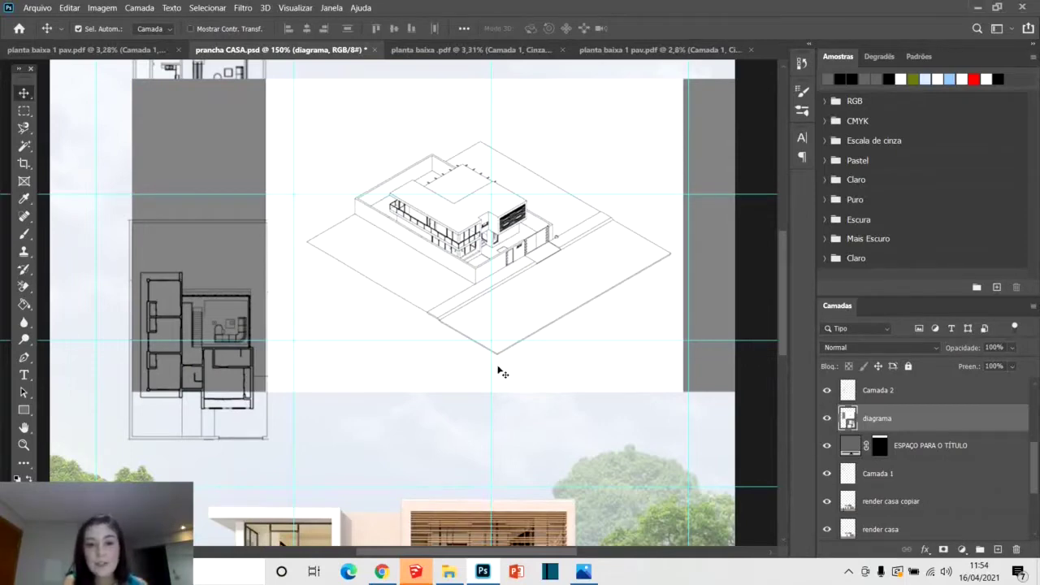
scroll(325, 232, "down", 2)
left_click_drag(402, 180, 418, 165)
Rasterize the diagrama layer so its pixels can be edited.
key("m")
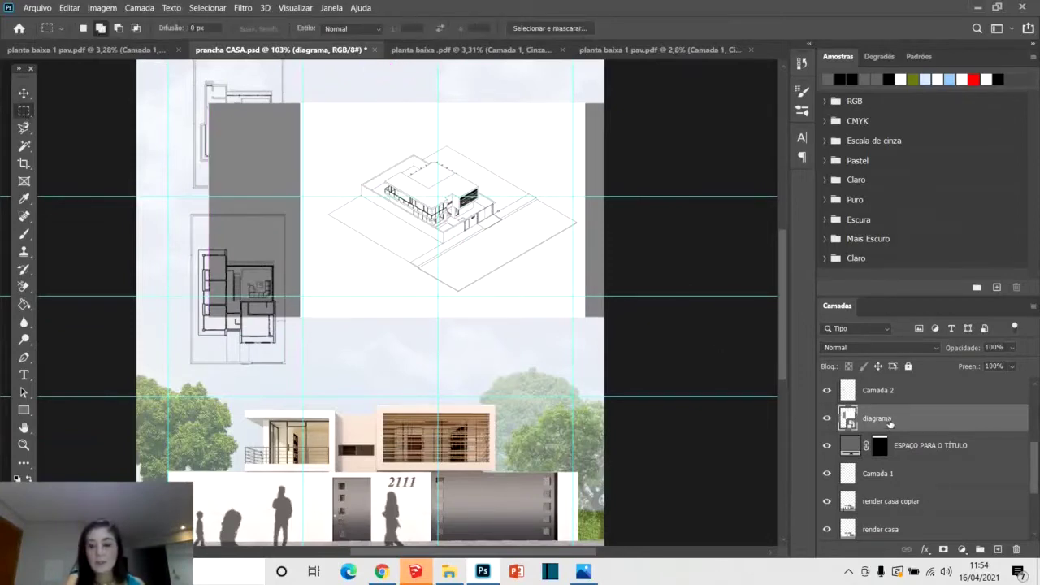
right_click(891, 420)
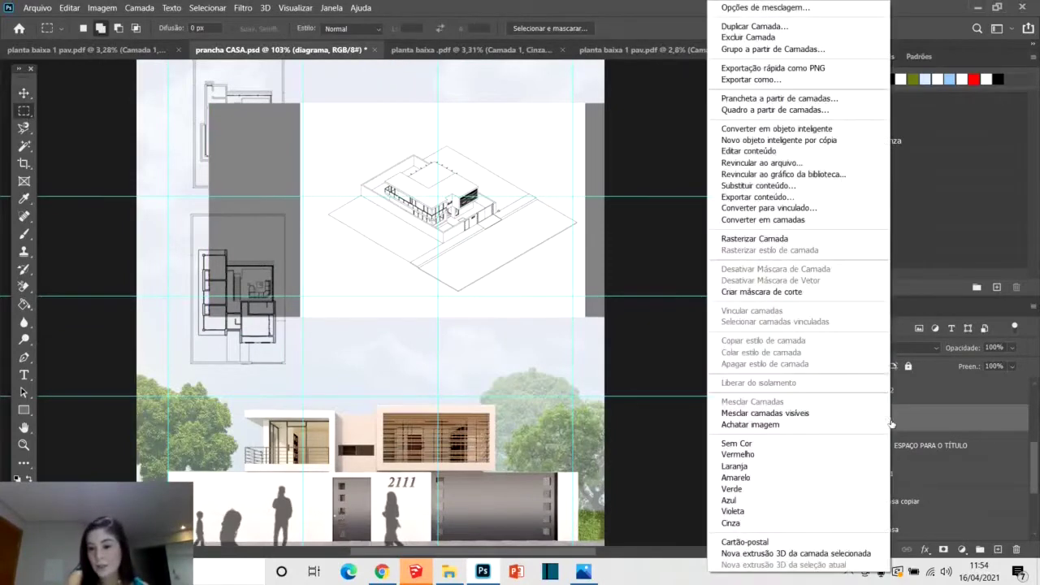
left_click(754, 238)
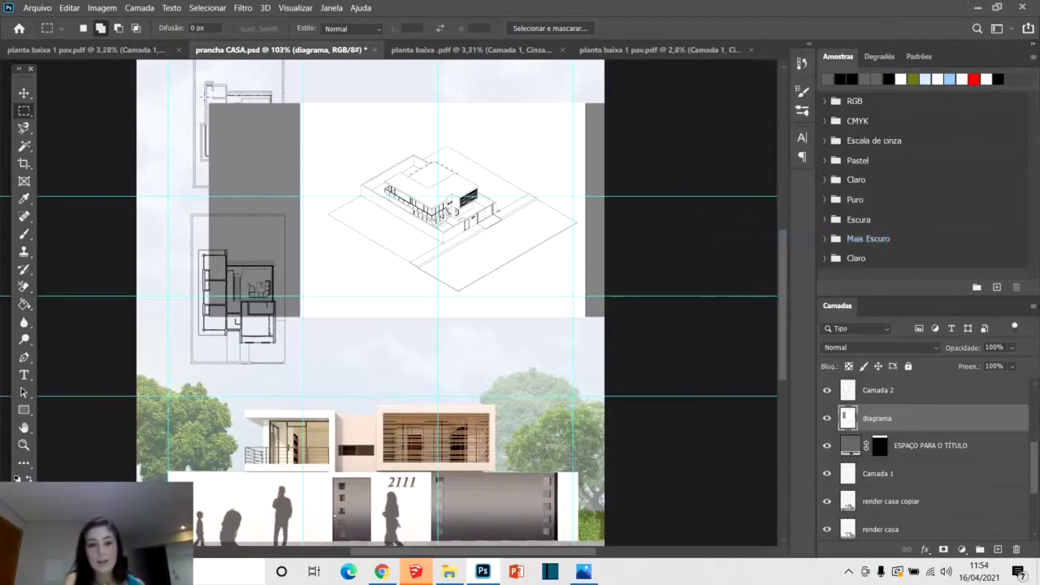
Select and delete the grey bands on both sides of the diagram image.
left_click_drag(209, 92, 310, 334)
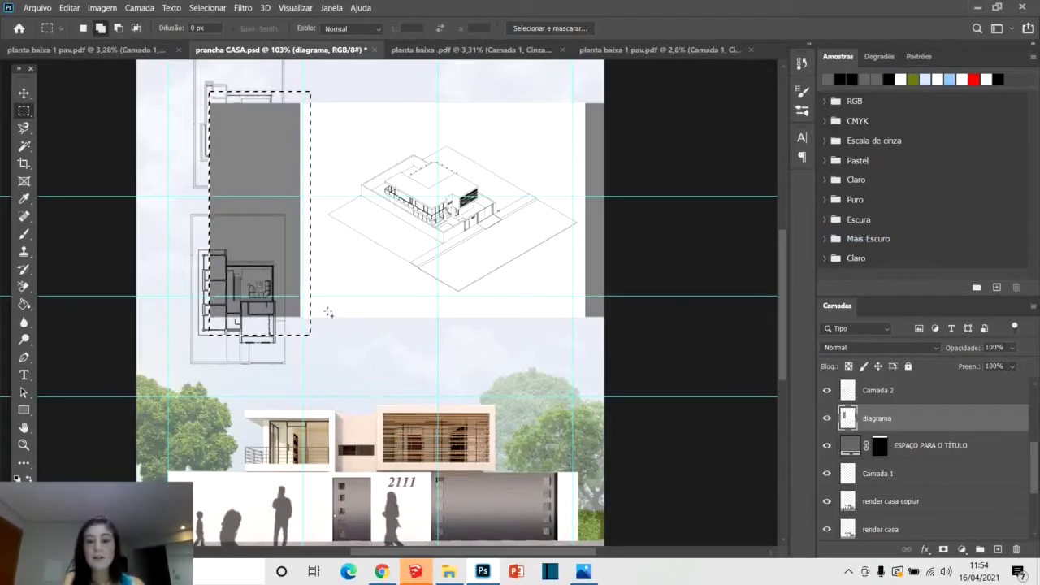
key("Delete")
key("ctrl+d")
left_click_drag(582, 97, 718, 399)
key("Delete")
key("ctrl+d")
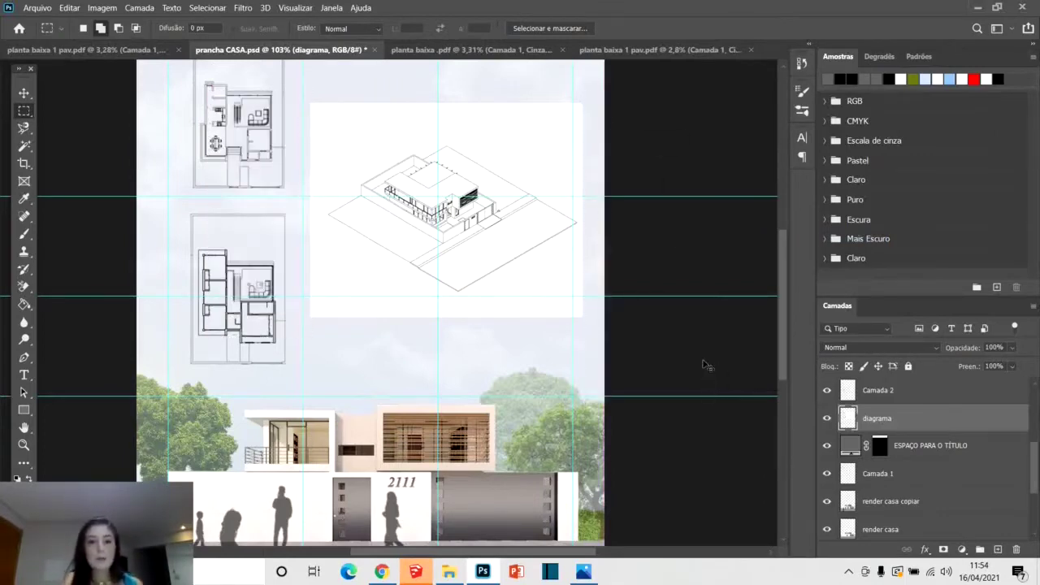
Select the white background around the isometric diagram with the Magic Wand at tolerance 10, delete it and deselect.
scroll(426, 134, "down", 4)
scroll(479, 239, "up", 4)
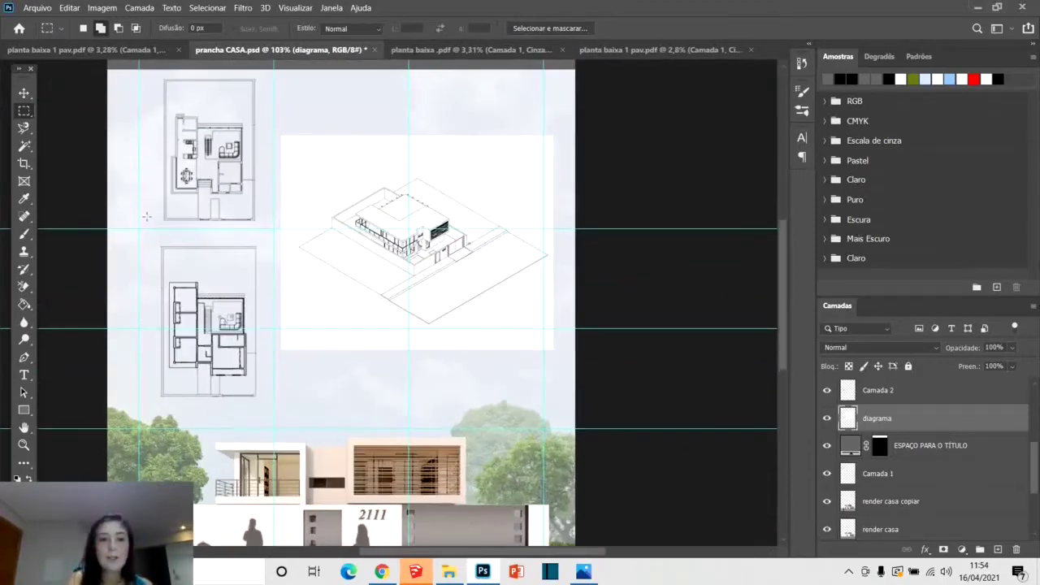
left_click(23, 147)
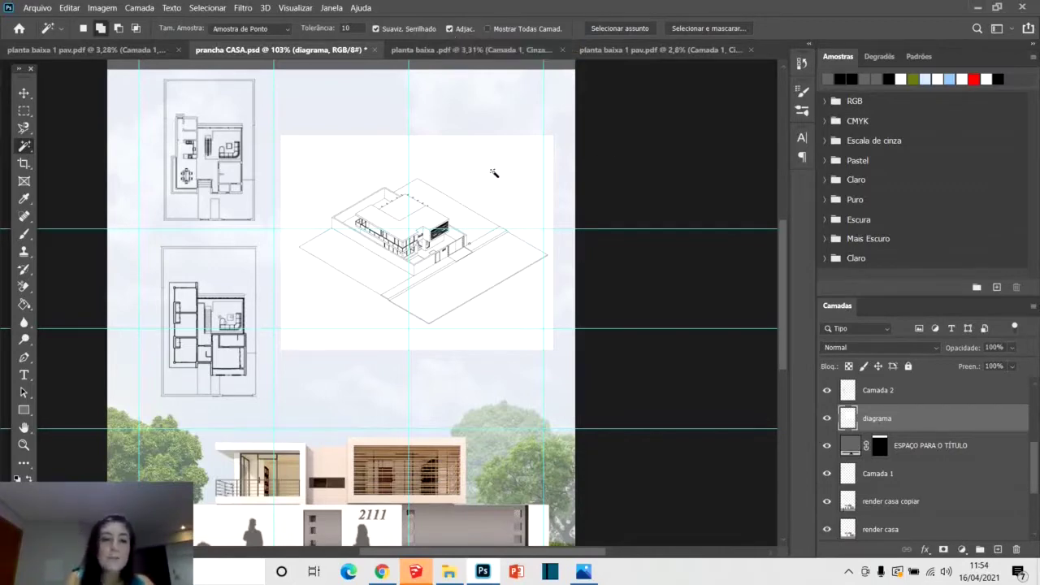
left_click(355, 163)
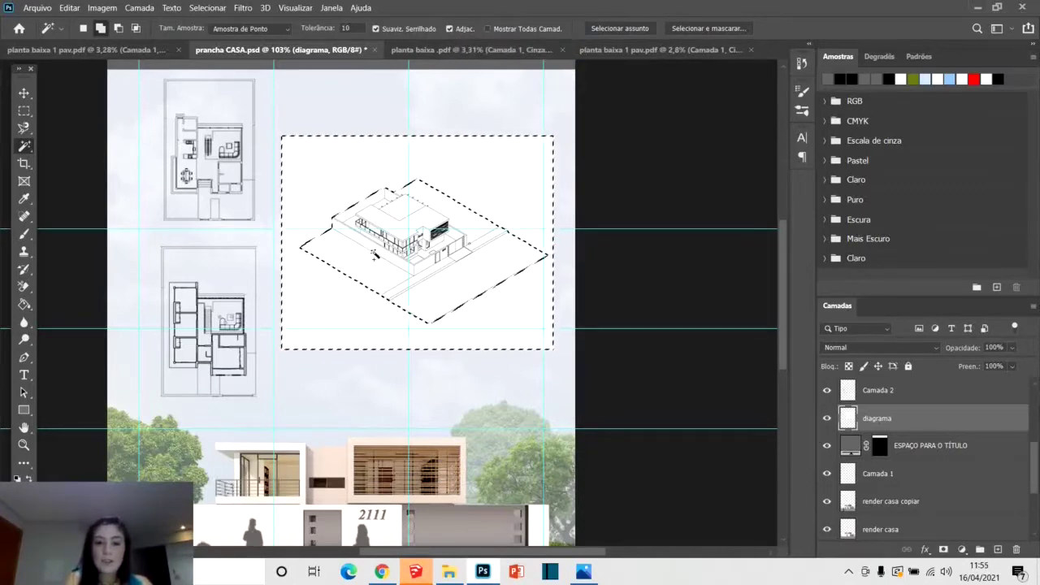
key("Delete")
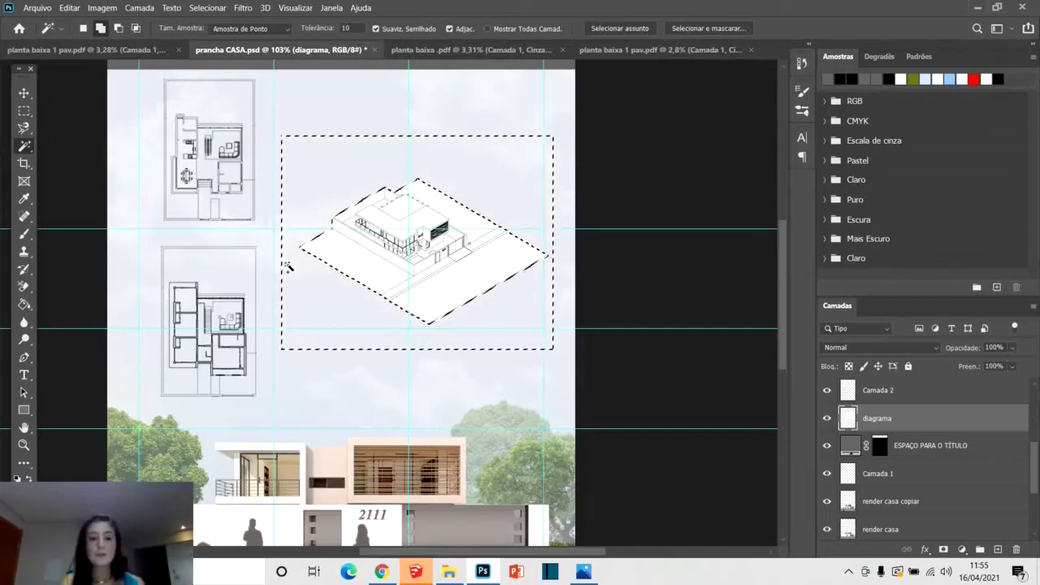
key("ctrl+d")
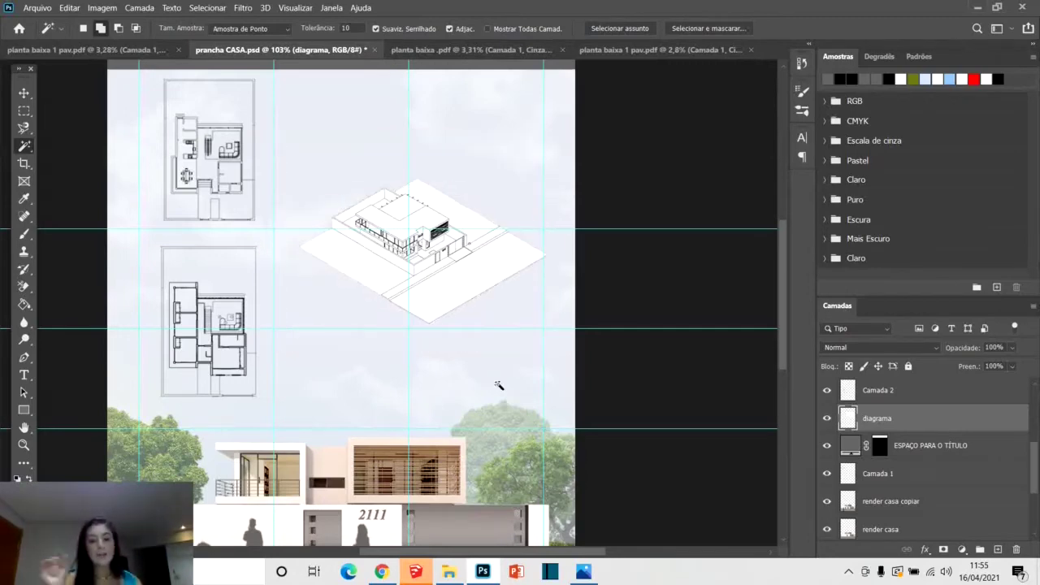
Move the diagram layer across the board until the drawing overlaps the two floor plans.
scroll(497, 383, "down", 3)
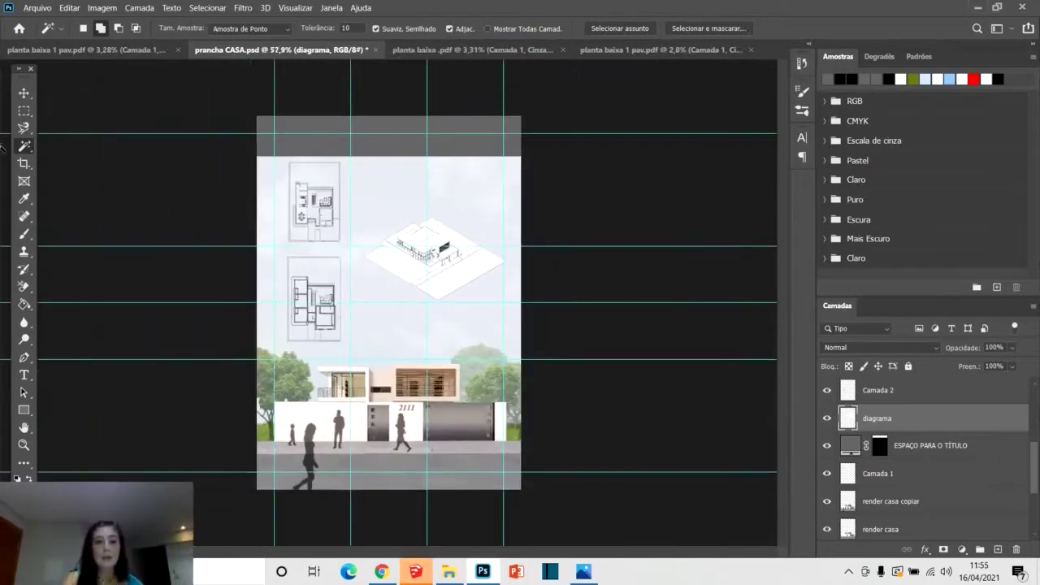
left_click(24, 93)
scroll(461, 250, "up", 3)
left_click_drag(457, 260, 499, 154)
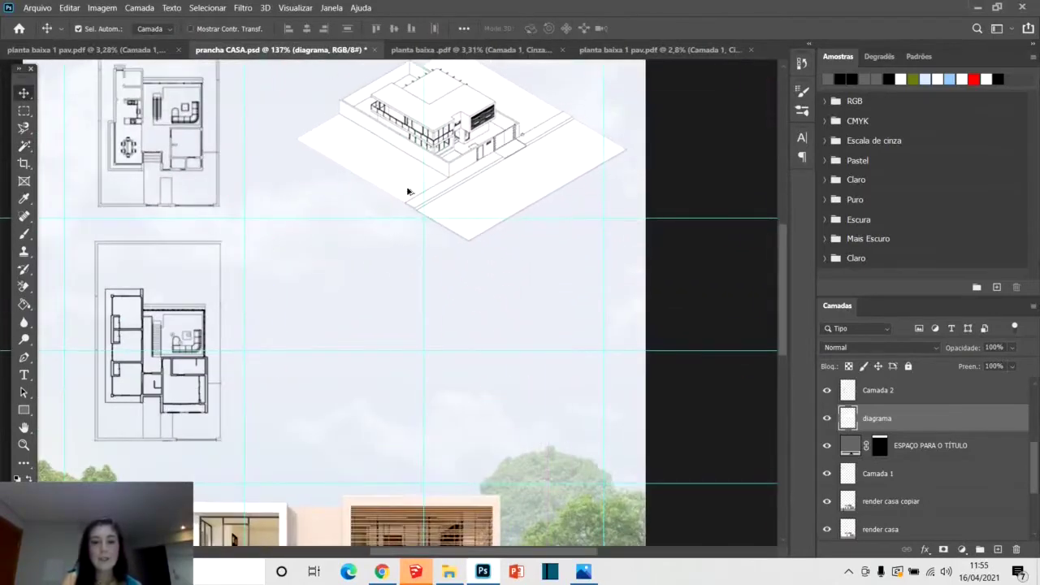
scroll(409, 192, "down", 3)
left_click_drag(470, 187, 370, 224)
Delete the leftover grey rectangle on the diagram layer with a rectangular marquee selection, then deselect.
left_click(24, 110)
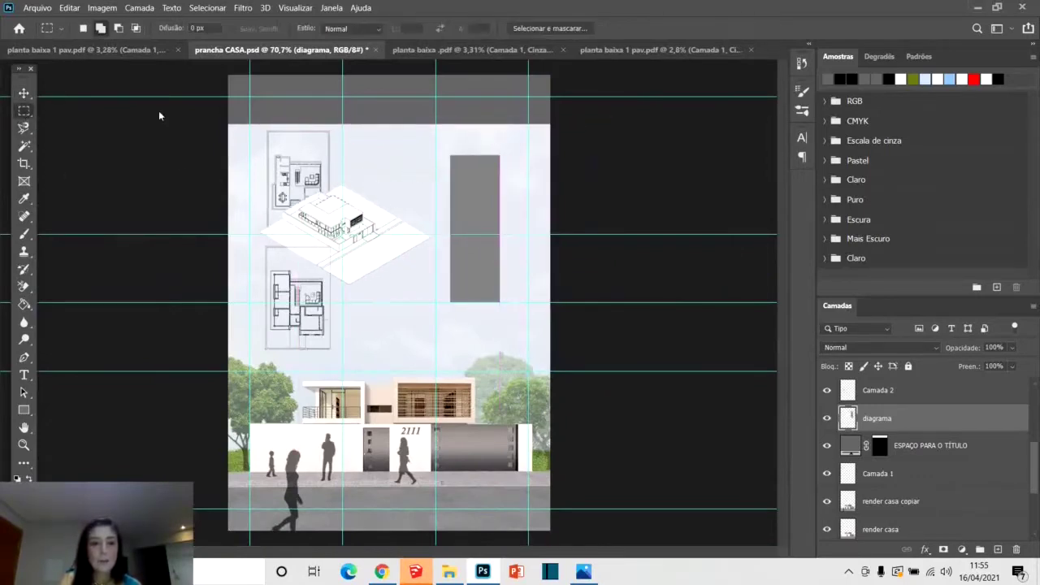
left_click_drag(453, 144, 541, 337)
left_click(430, 162)
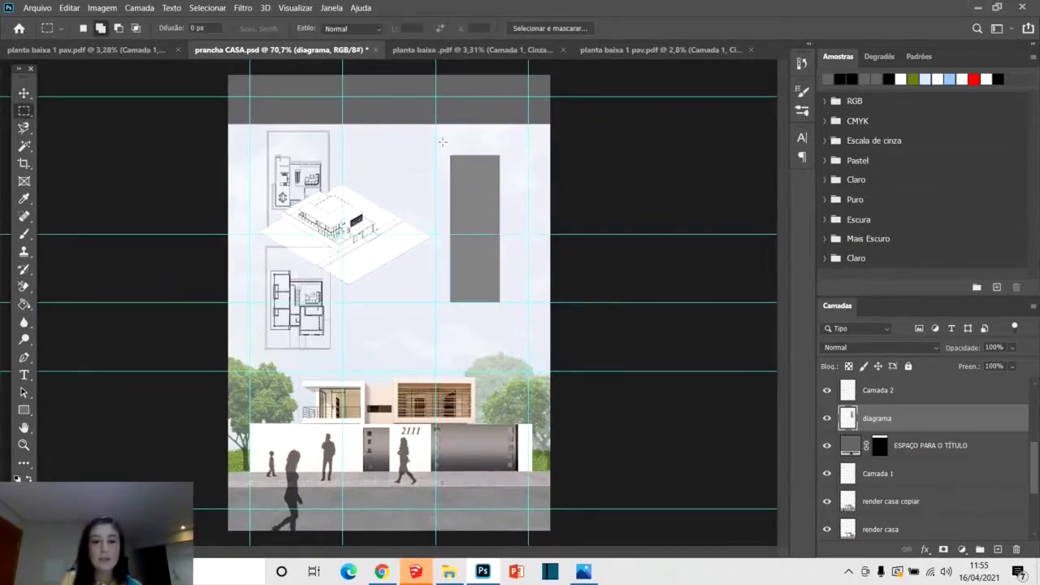
left_click_drag(442, 139, 523, 371)
key("Delete")
left_click(418, 248)
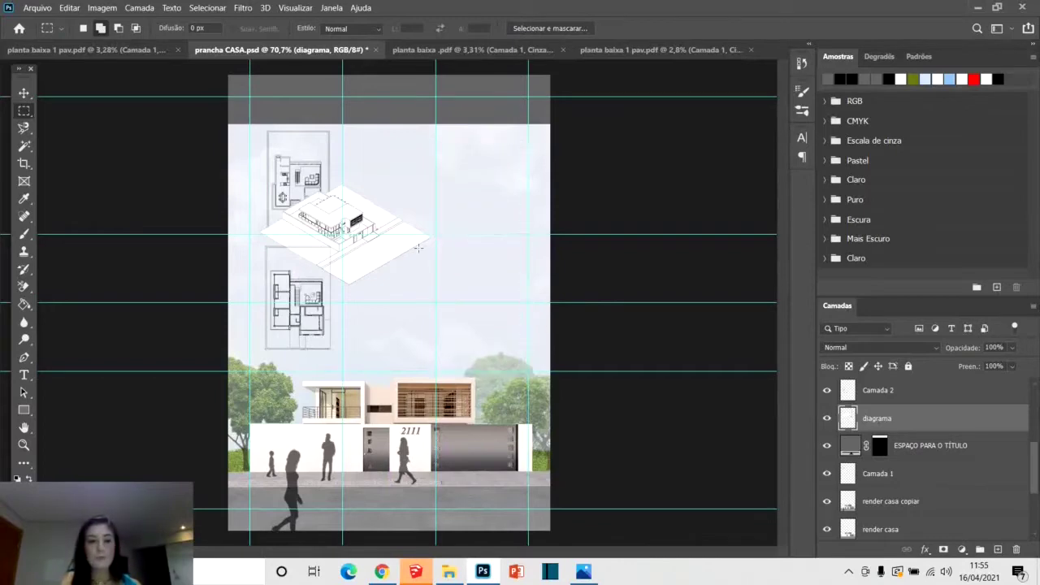
Move the diagram back to the right of the floor plans and scale it down slightly.
left_click(23, 93)
left_click_drag(356, 213, 457, 197)
key("ctrl+t")
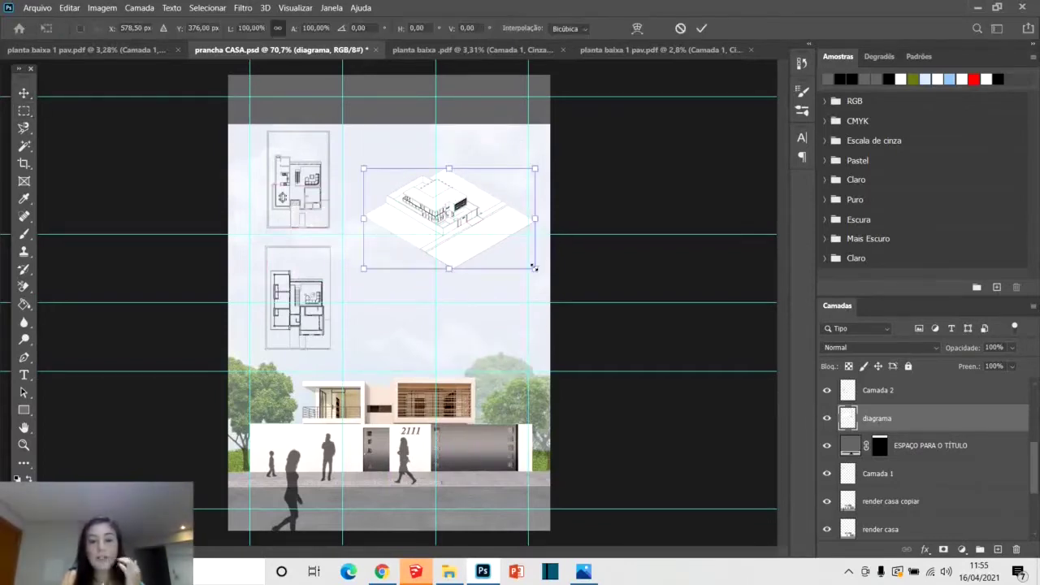
left_click_drag(538, 269, 516, 255)
key("Return")
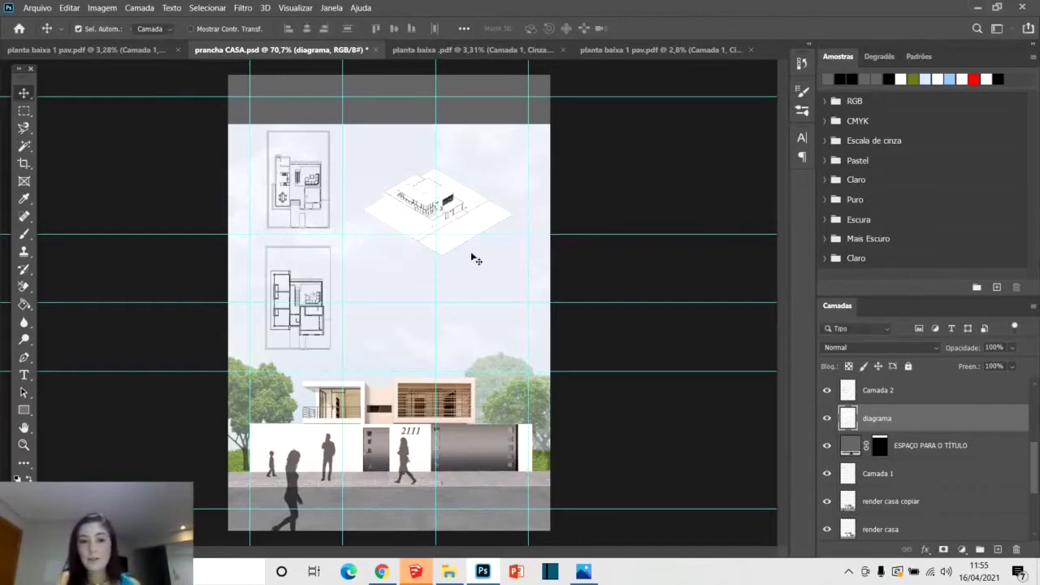
Reposition the diagram just below the title strip, roughly centred on the third vertical guide.
scroll(437, 175, "up", 5)
left_click_drag(437, 176, 517, 209)
scroll(385, 241, "down", 2)
scroll(456, 230, "down", 2)
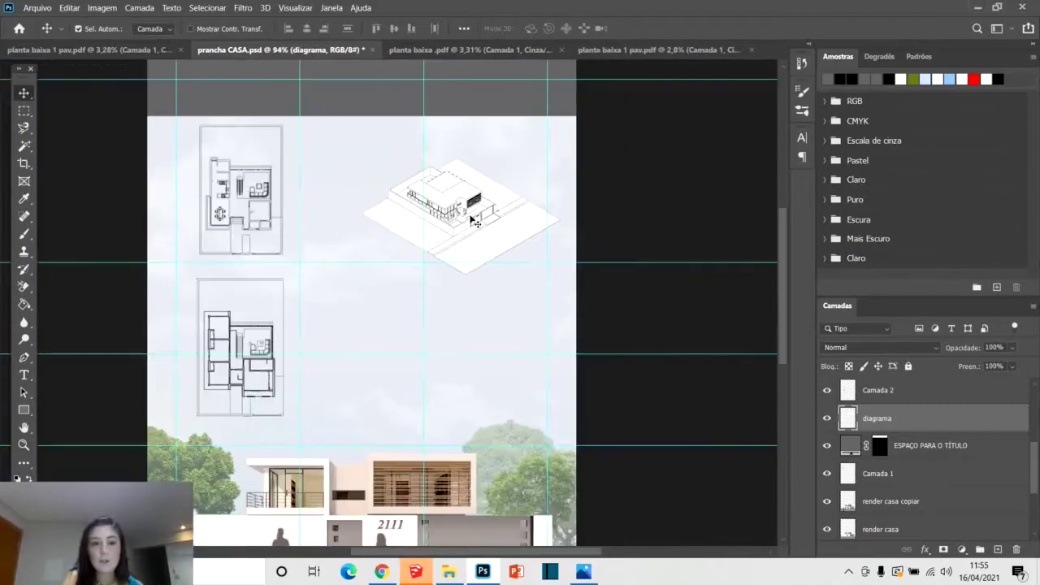
left_click_drag(456, 230, 449, 194)
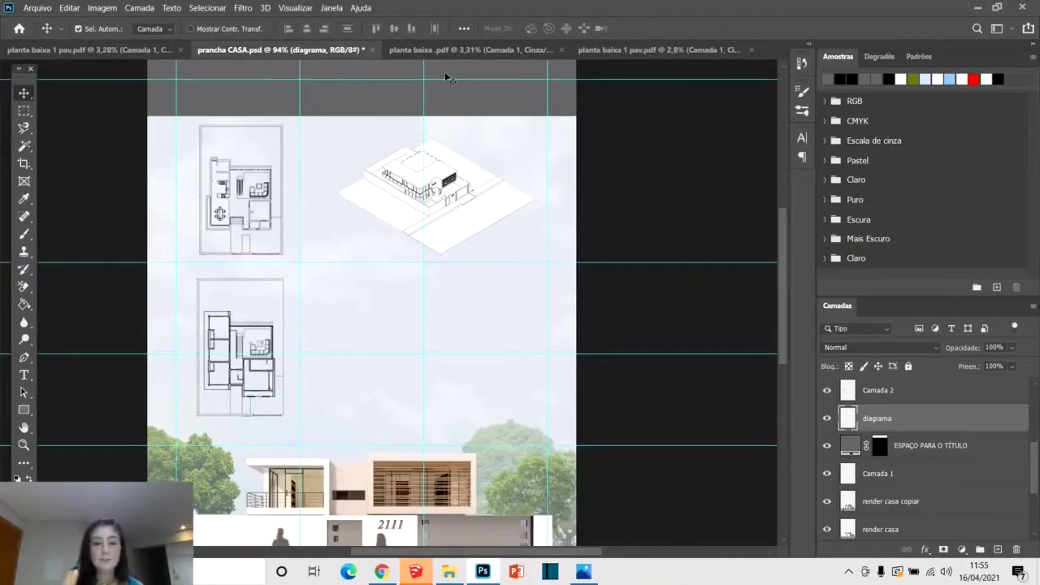
Examine the diagram's placement on the board and its line work up close.
scroll(441, 144, "down", 3)
scroll(436, 171, "up", 2)
scroll(437, 172, "up", 3)
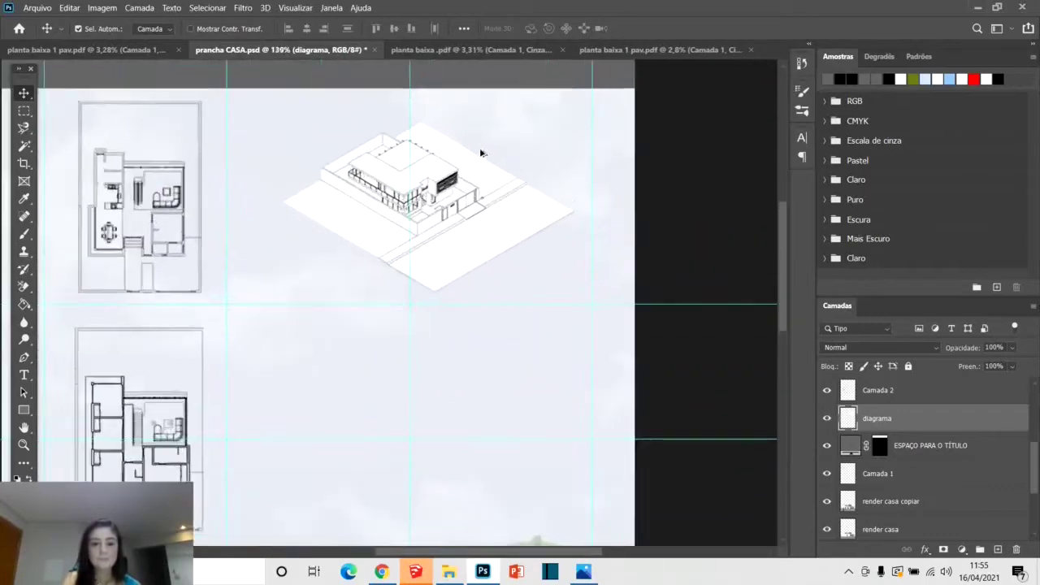
scroll(446, 221, "down", 2)
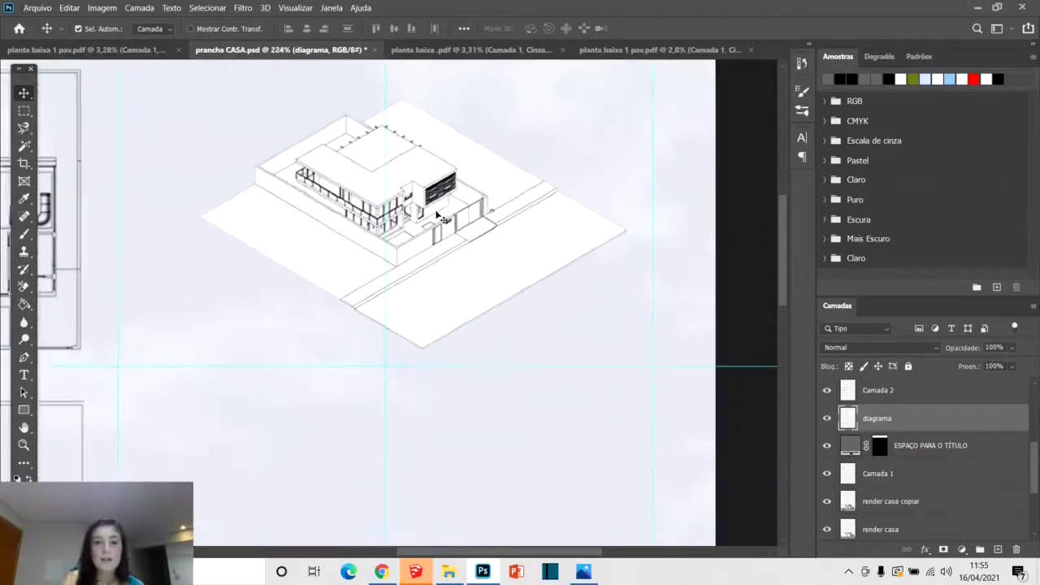
scroll(443, 215, "up", 2)
scroll(411, 270, "down", 1)
scroll(410, 269, "down", 2)
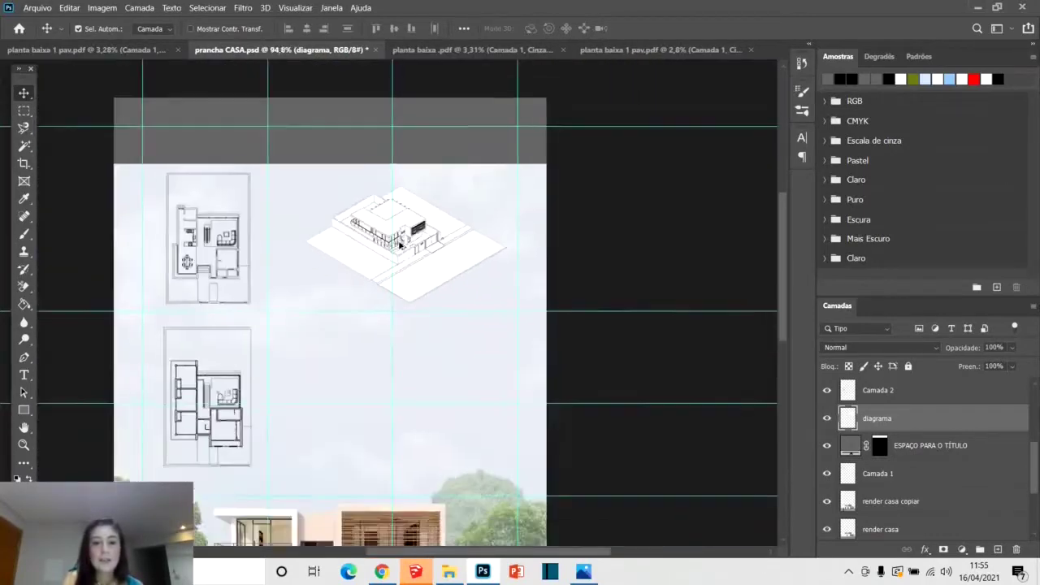
Select the two lots flanking the walled house and cover them with a green solid colour fill layer at 78% opacity.
scroll(406, 235, "up", 3)
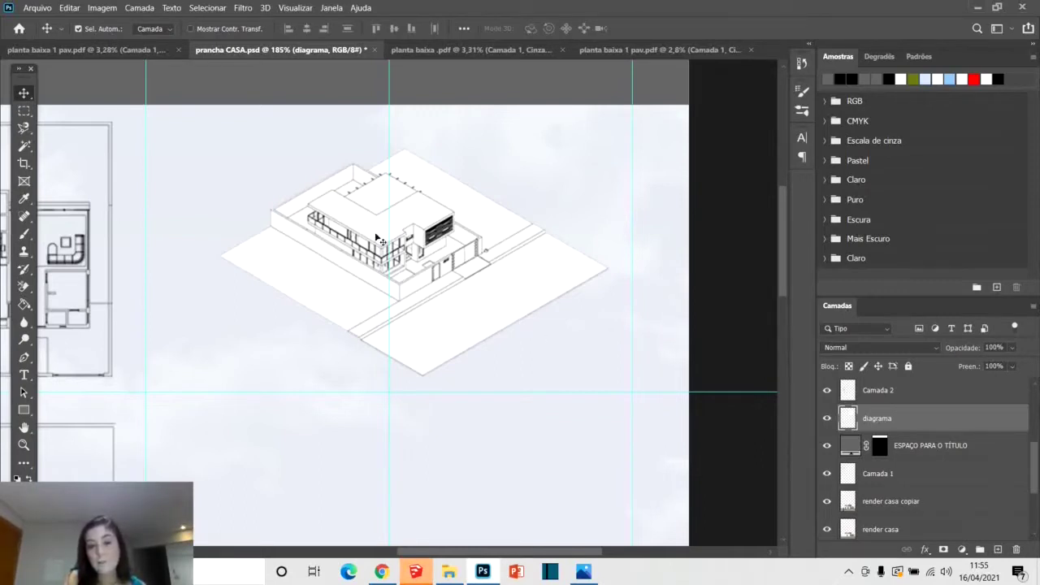
left_click(23, 149)
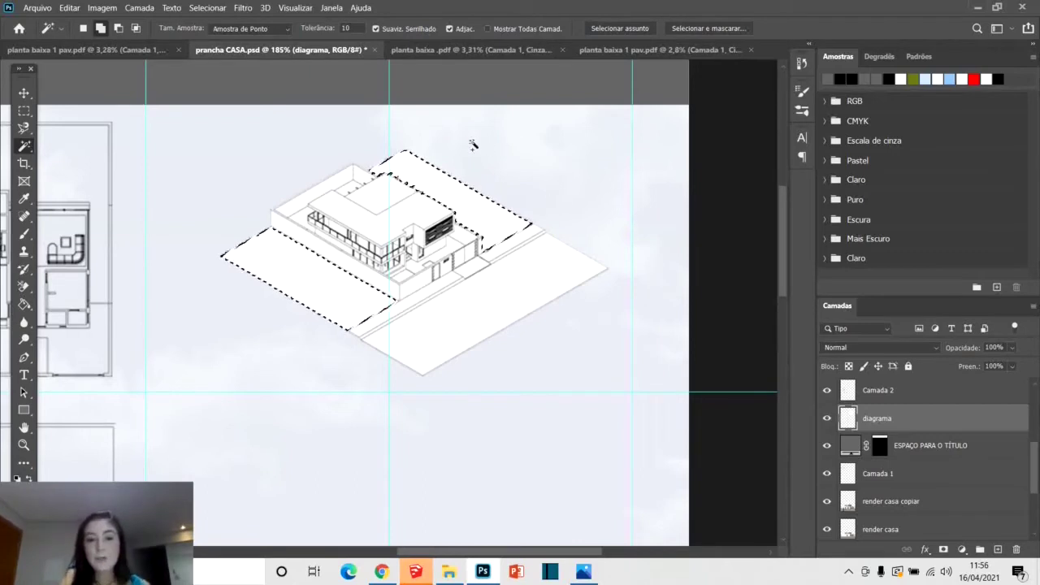
left_click(962, 549)
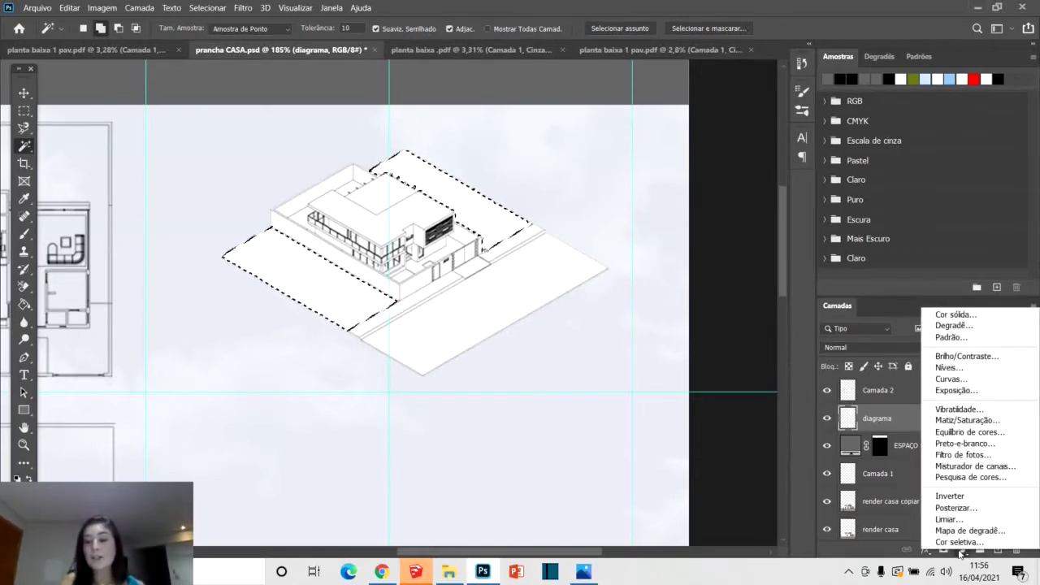
left_click(987, 318)
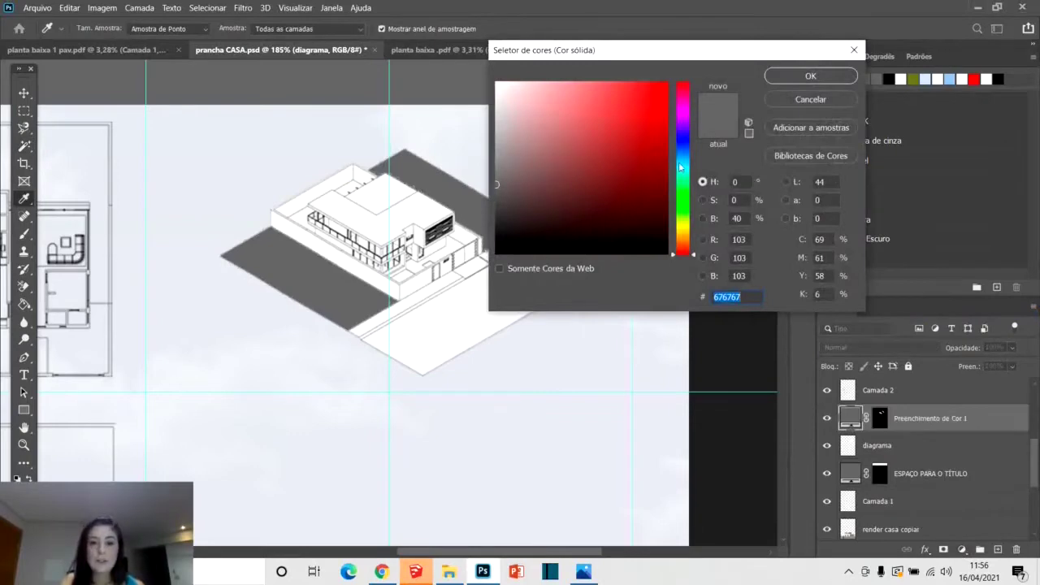
left_click_drag(680, 166, 681, 193)
mouse_move(569, 90)
left_mouse_down()
mouse_move(541, 105)
mouse_move(554, 168)
mouse_move(537, 148)
left_mouse_up()
left_click(779, 76)
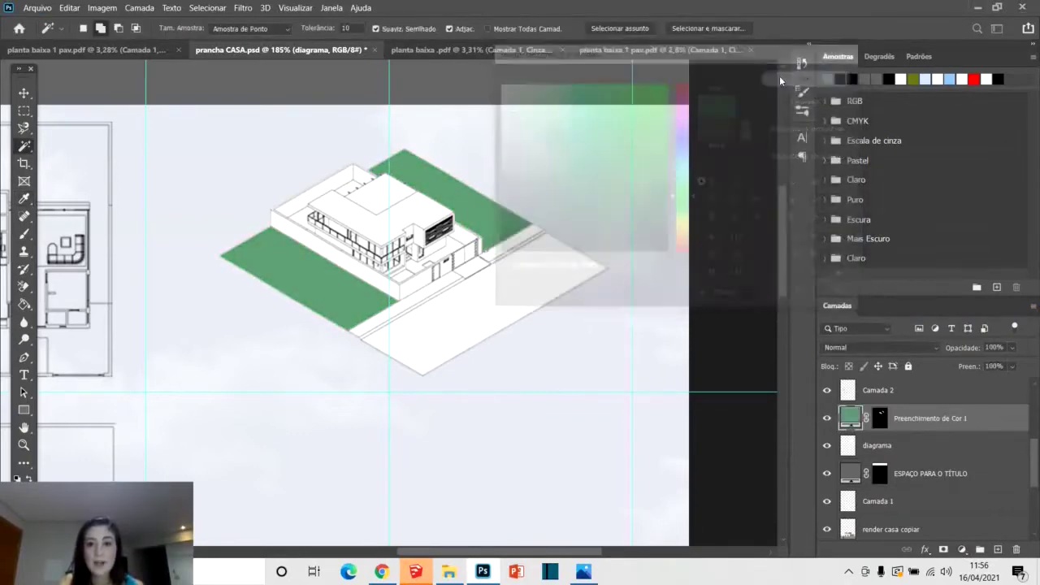
mouse_move(974, 352)
left_mouse_down()
mouse_move(950, 350)
mouse_move(959, 350)
left_mouse_up()
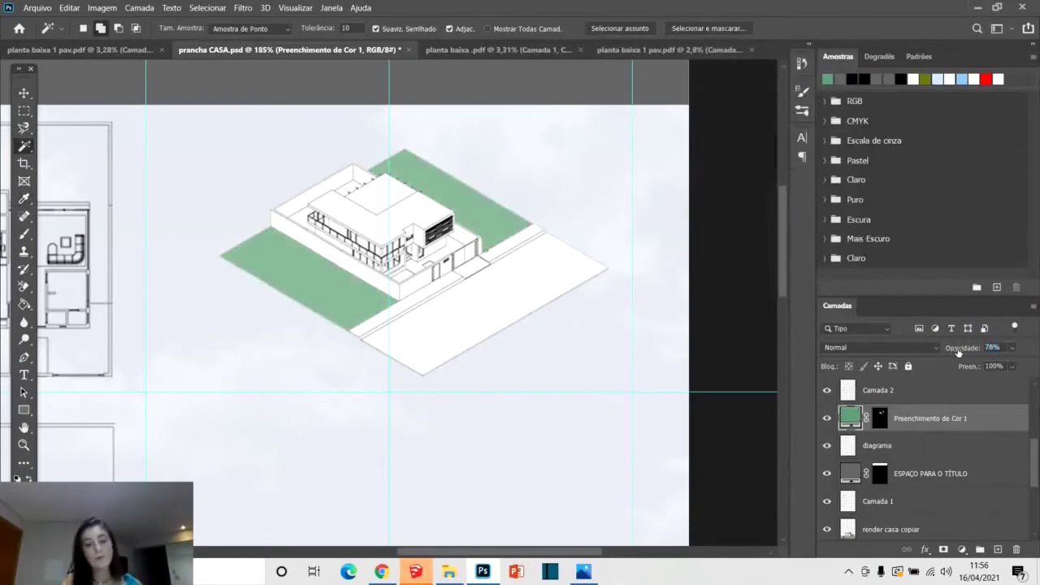
On the diagram layer, select the long outer side wall and the front boundary wall with the Magic Wand.
scroll(333, 426, "down", 2)
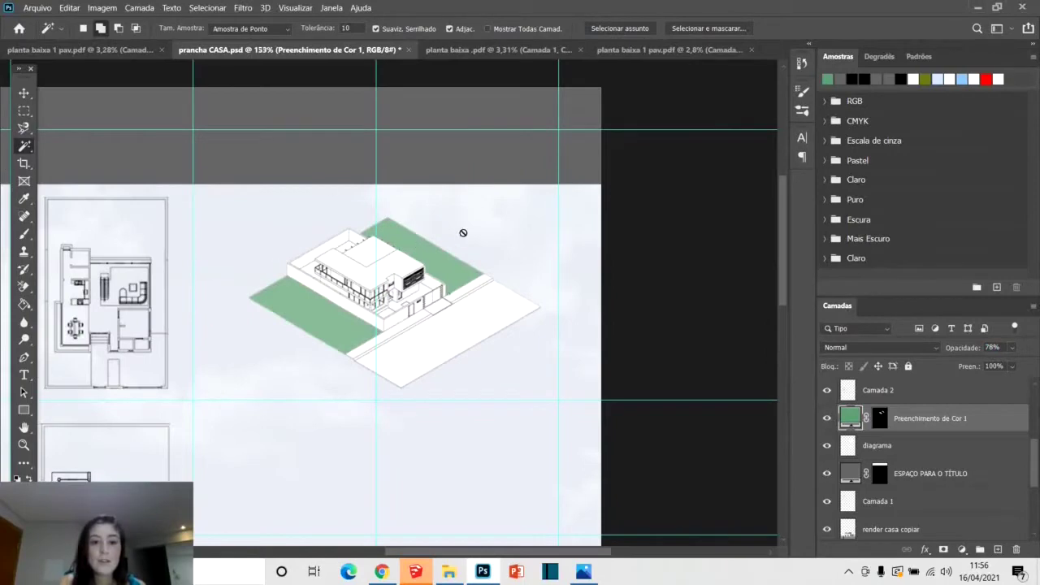
scroll(390, 259, "up", 3)
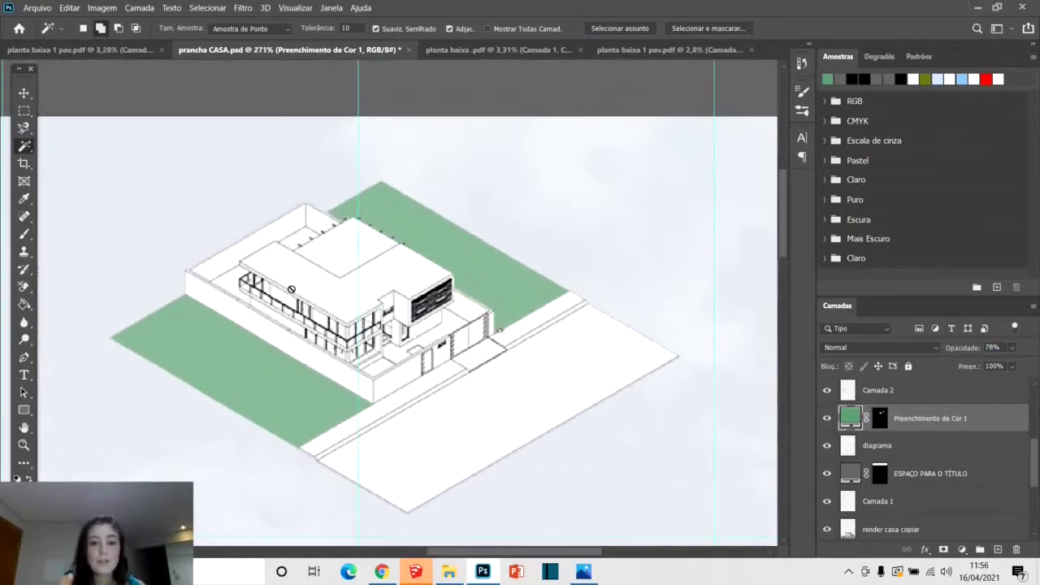
left_click(921, 447)
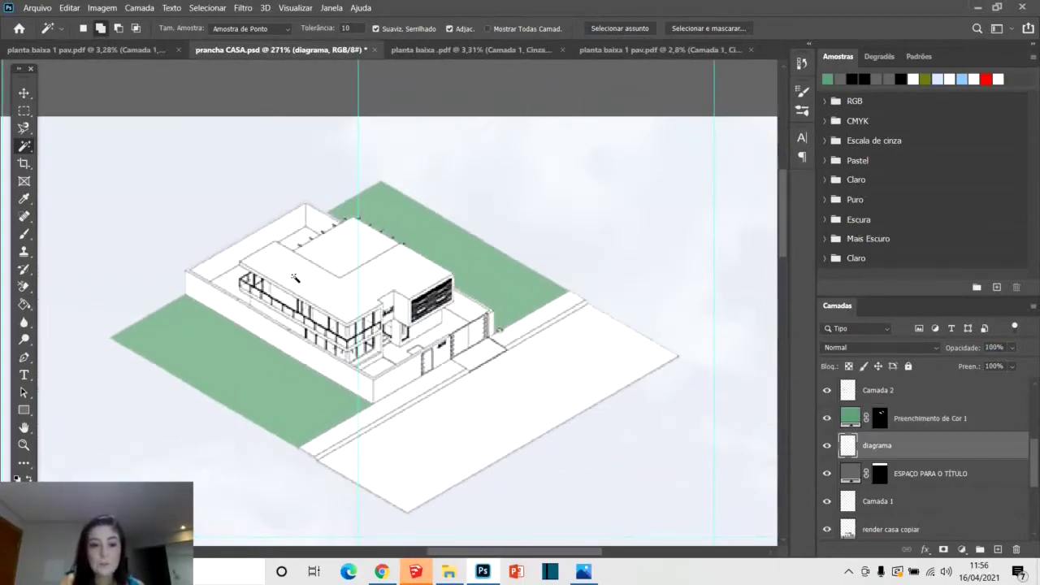
left_click(217, 307)
scroll(395, 378, "up", 3)
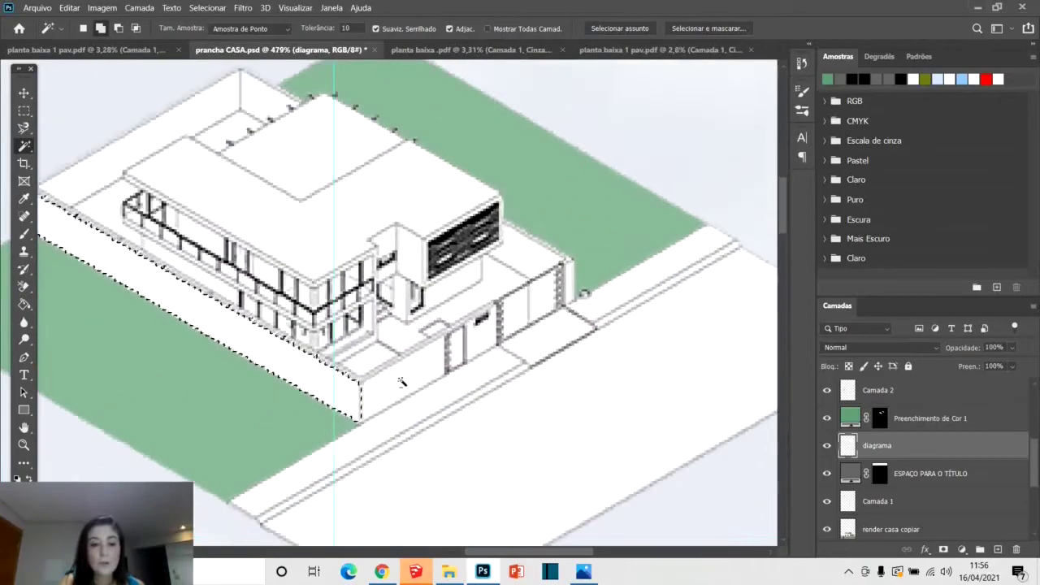
scroll(504, 330, "up", 3)
left_click(536, 276)
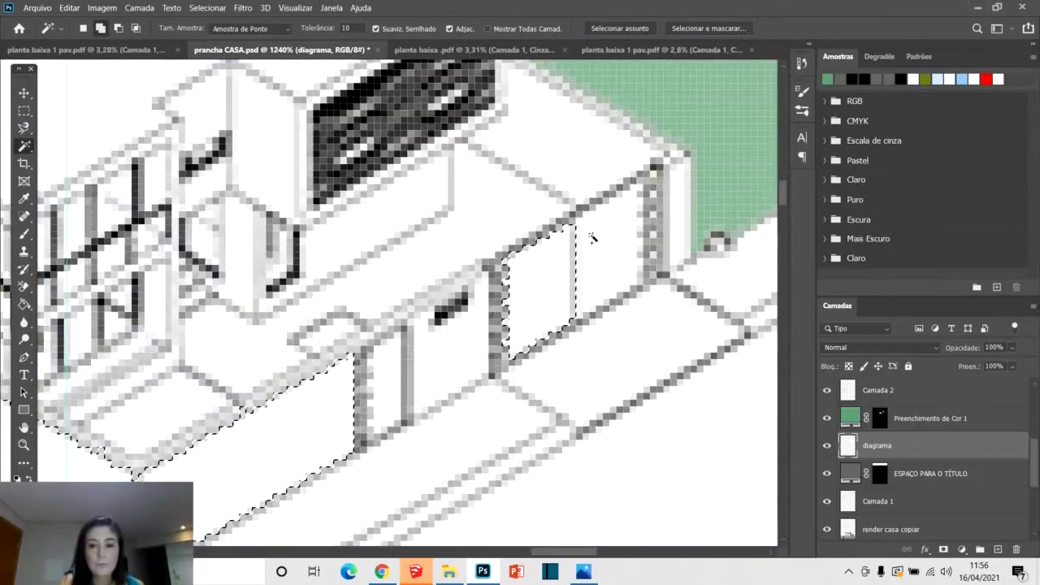
Extend the selection to the narrow wall end beside the gate, the far side wall and the rear boundary walls, leaving out the gate.
scroll(593, 282, "down", 5)
scroll(575, 240, "up", 4)
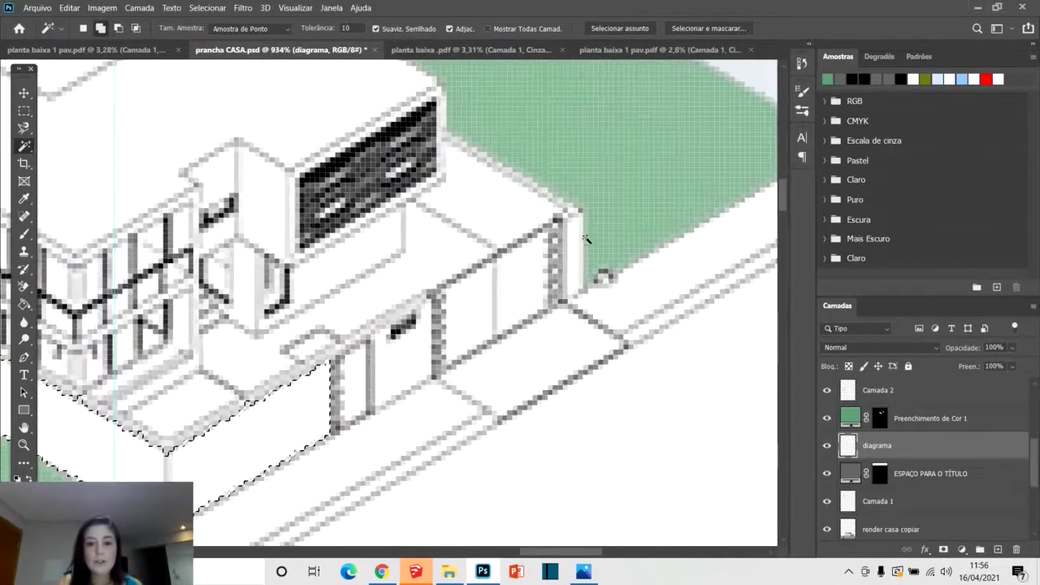
left_click(575, 241)
scroll(576, 240, "down", 5)
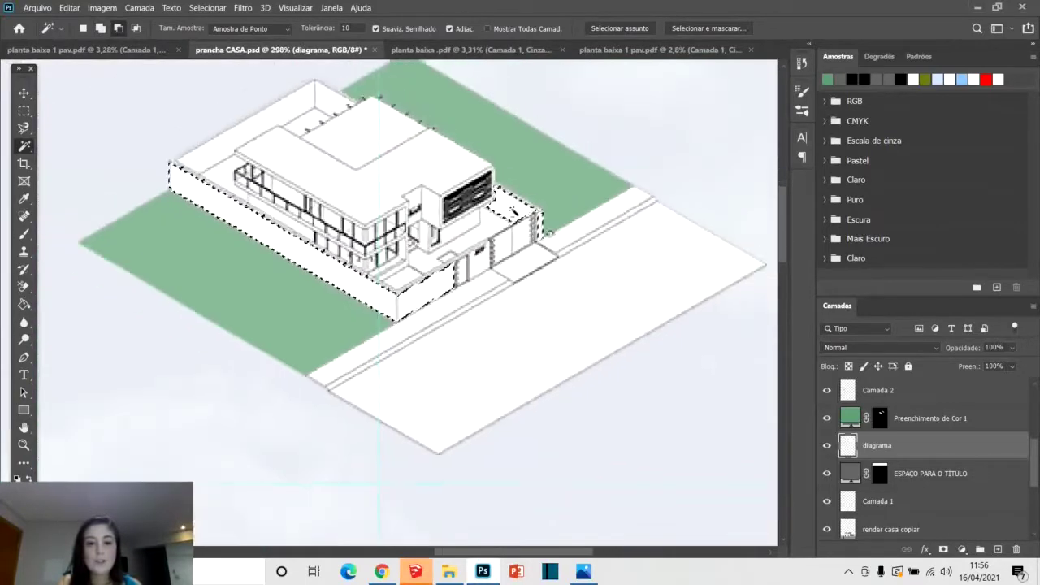
scroll(286, 166, "up", 2)
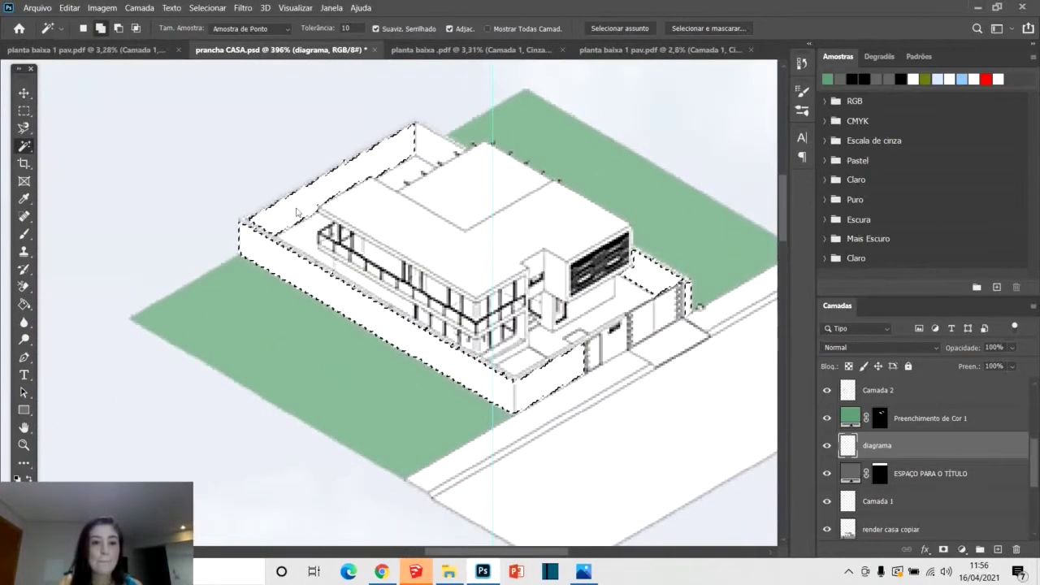
scroll(424, 146, "down", 2)
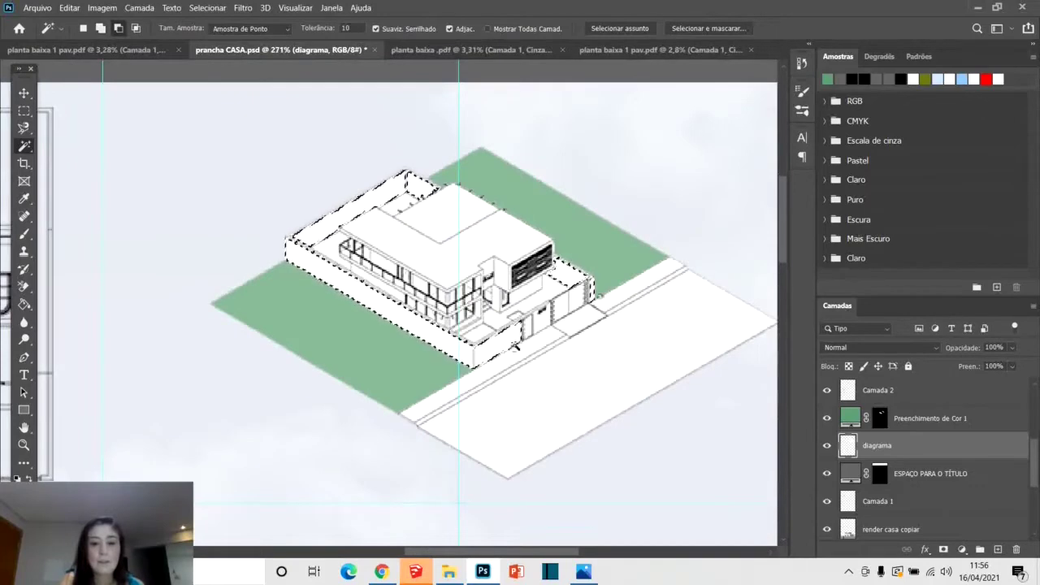
scroll(520, 329, "up", 2)
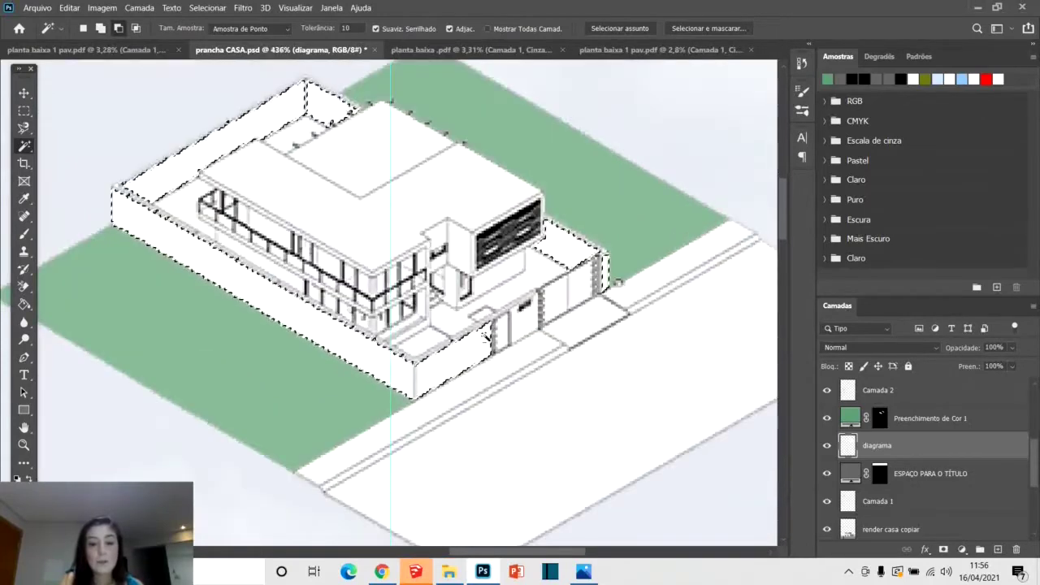
Cover the selected boundary walls with a light grey solid colour fill layer at 88% opacity.
scroll(524, 329, "down", 5)
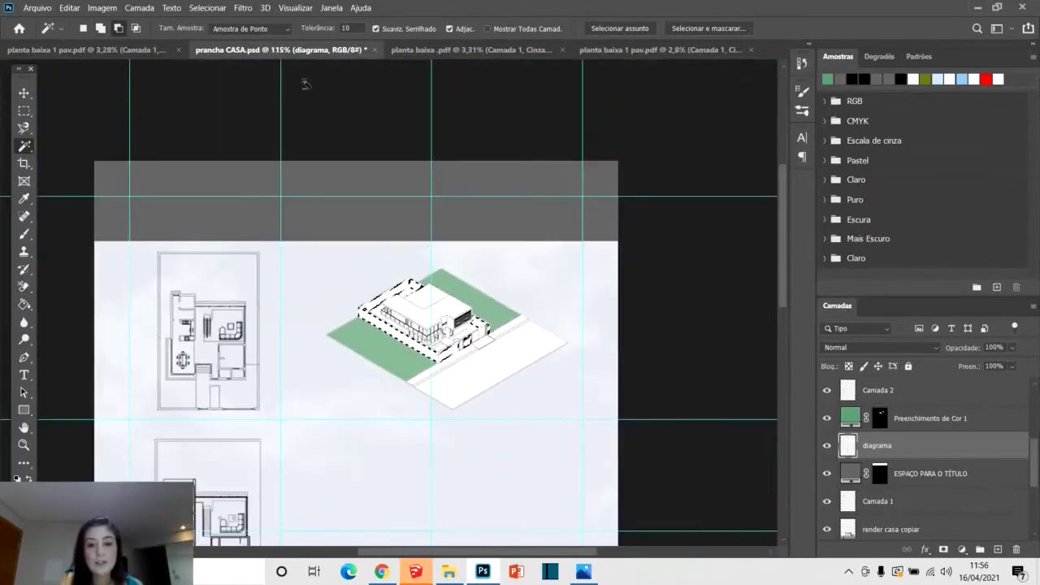
left_click(963, 549)
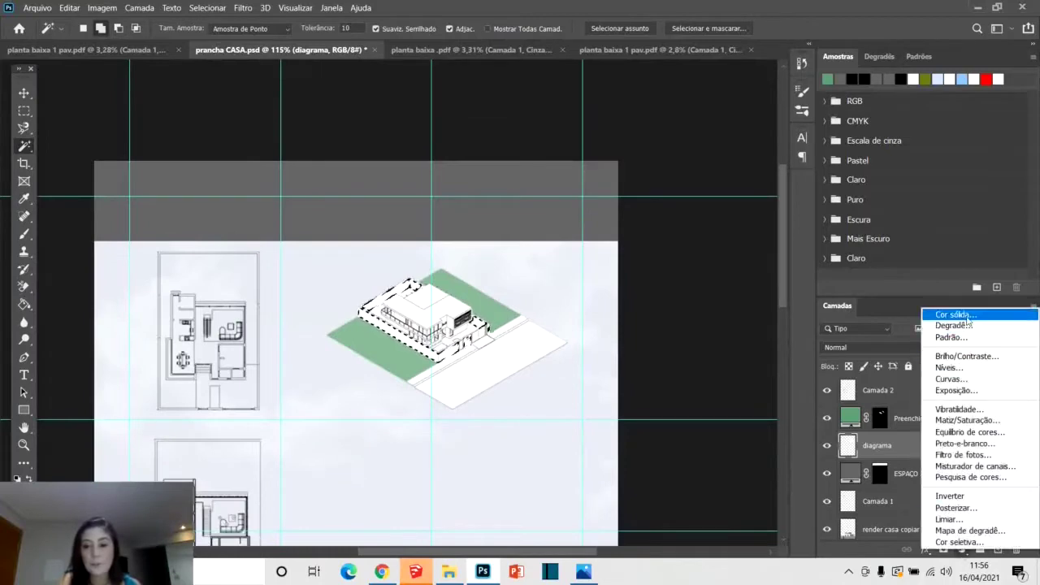
left_click(947, 312)
mouse_move(559, 175)
left_mouse_down()
mouse_move(520, 203)
mouse_move(479, 143)
left_mouse_up()
left_click(792, 76)
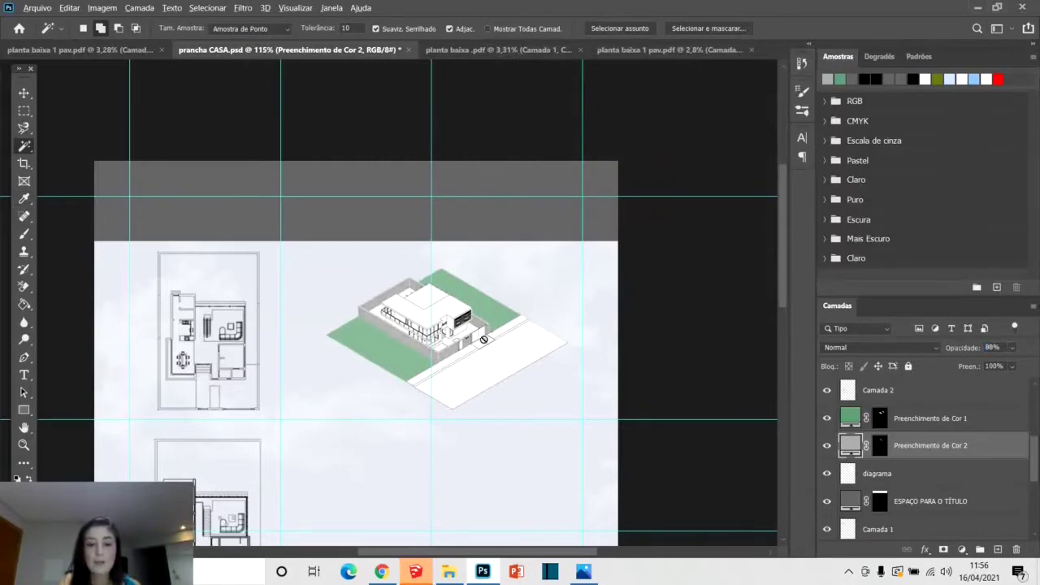
On the diagram layer, select the yard ground inside the walls at the rear, beside the house and at the front with the Magic Wand.
scroll(396, 330, "up", 4)
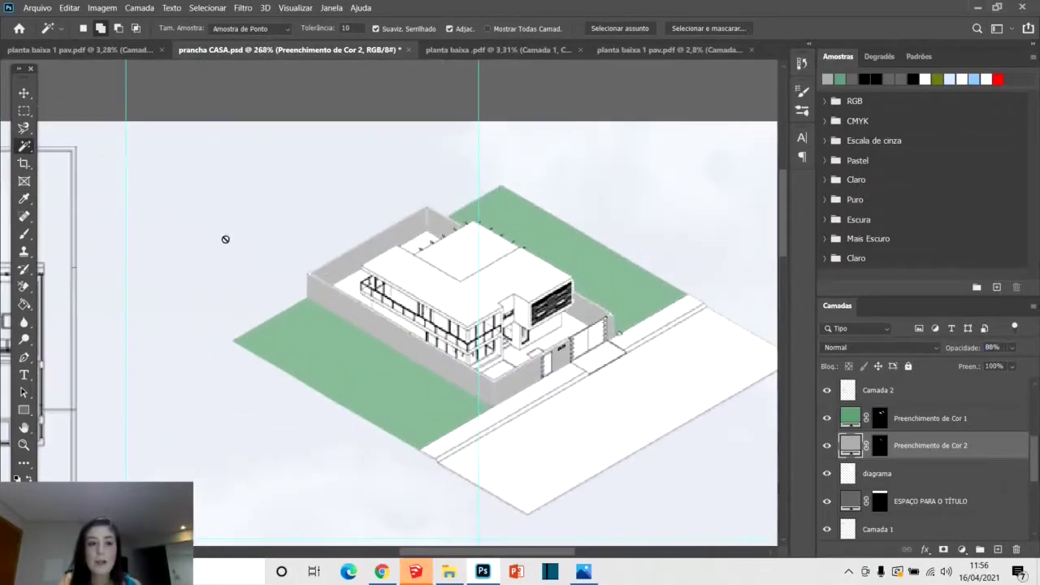
left_click(906, 479)
scroll(403, 303, "up", 4)
left_click(280, 274)
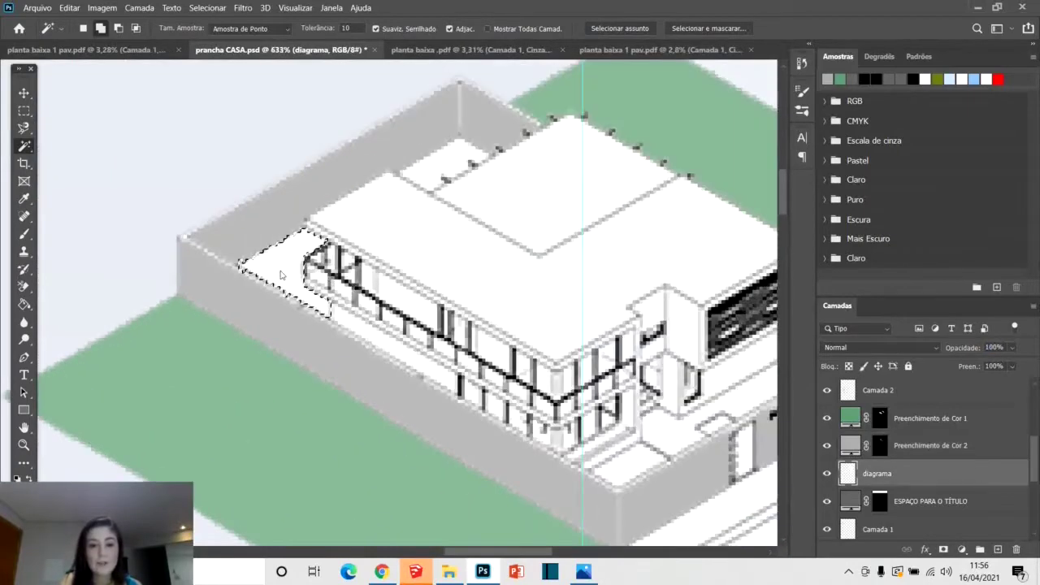
scroll(280, 275, "down", 2)
left_click(447, 170, "shift")
scroll(679, 372, "up", 2)
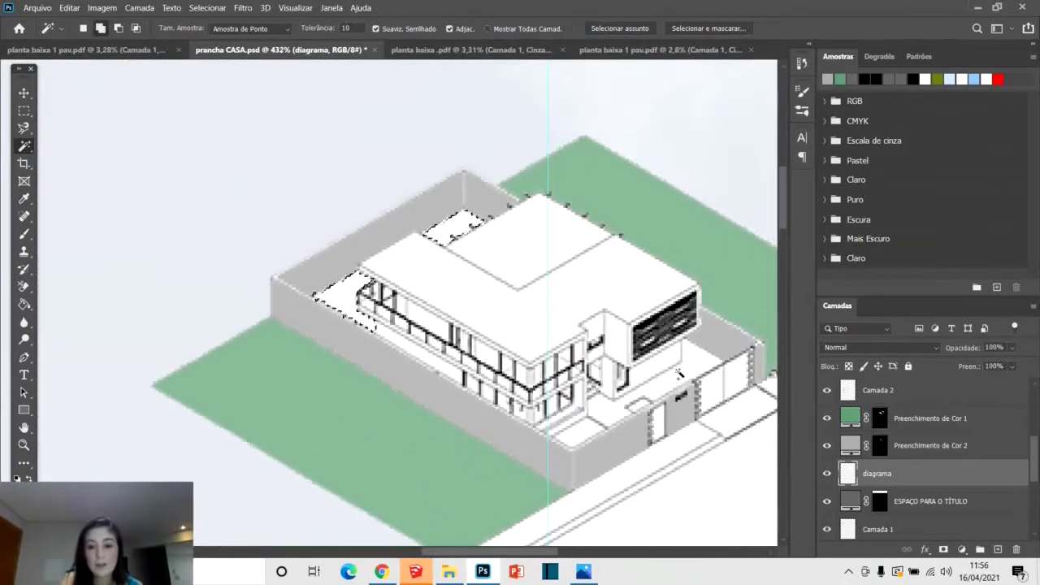
left_click(679, 372, "shift")
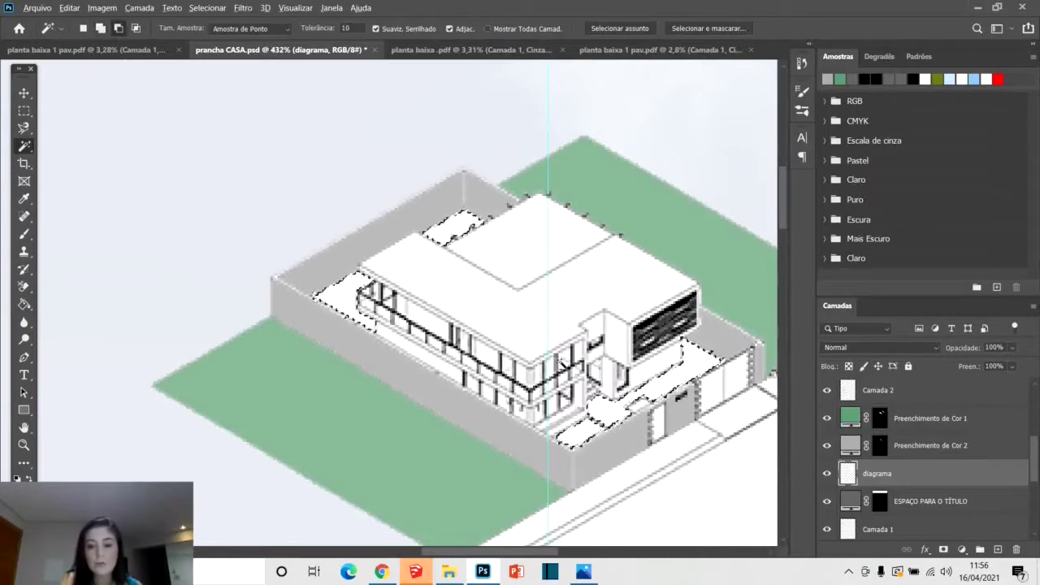
Cover the selected yard areas with a pale green solid colour fill layer at 60% opacity.
scroll(557, 365, "down", 2)
left_click(963, 549)
left_click(958, 313)
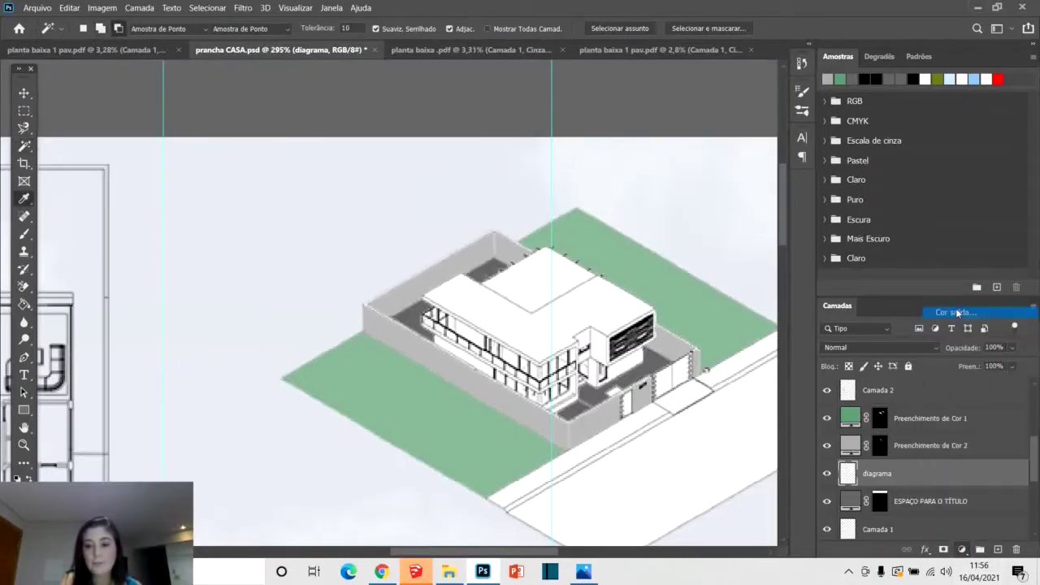
left_click_drag(681, 162, 681, 201)
left_click(527, 95)
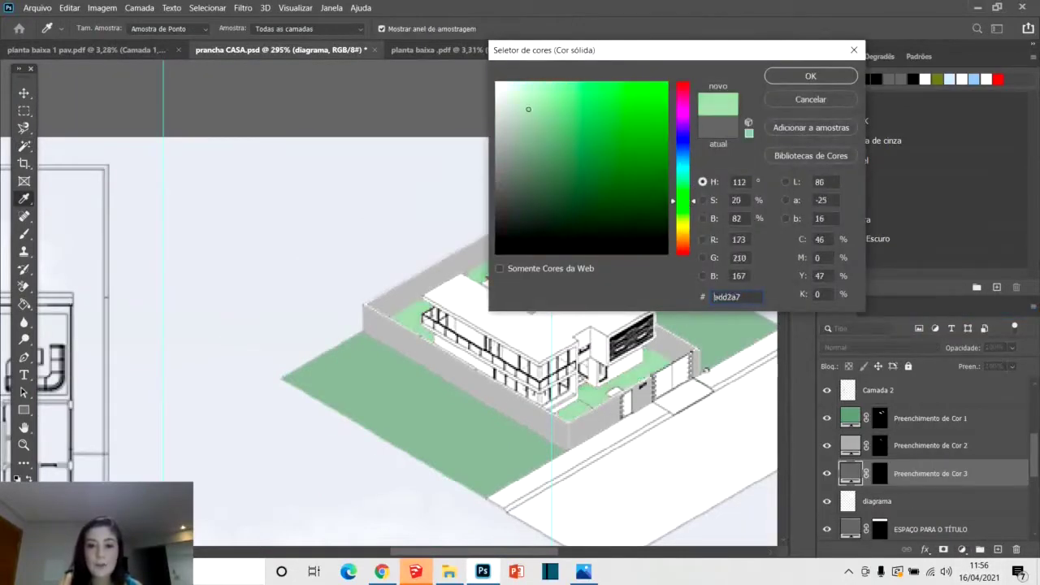
mouse_move(536, 95)
left_mouse_down()
mouse_move(555, 92)
mouse_move(527, 144)
mouse_move(516, 117)
left_mouse_up()
left_click(801, 81)
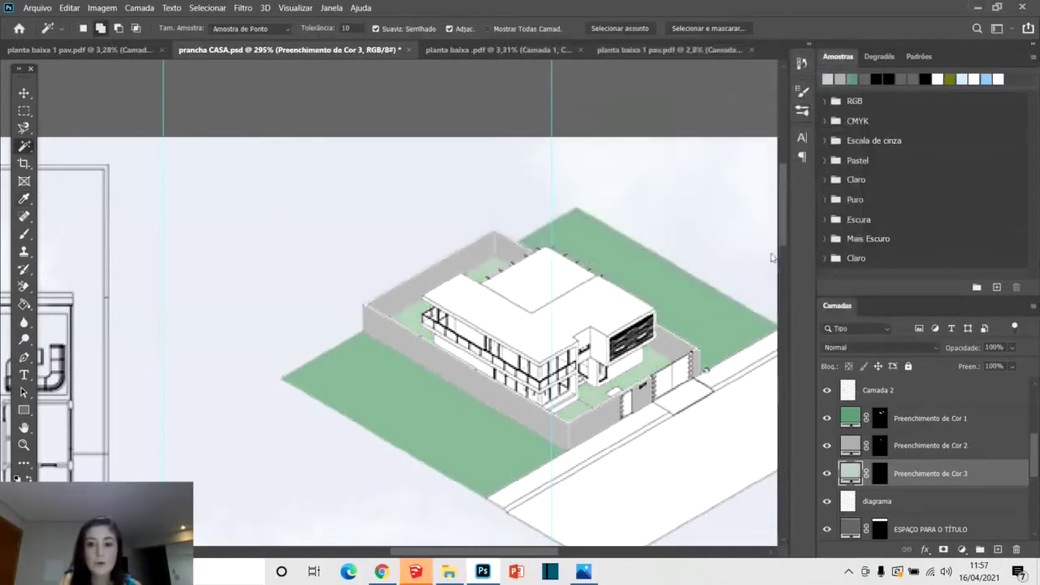
left_click_drag(973, 348, 939, 348)
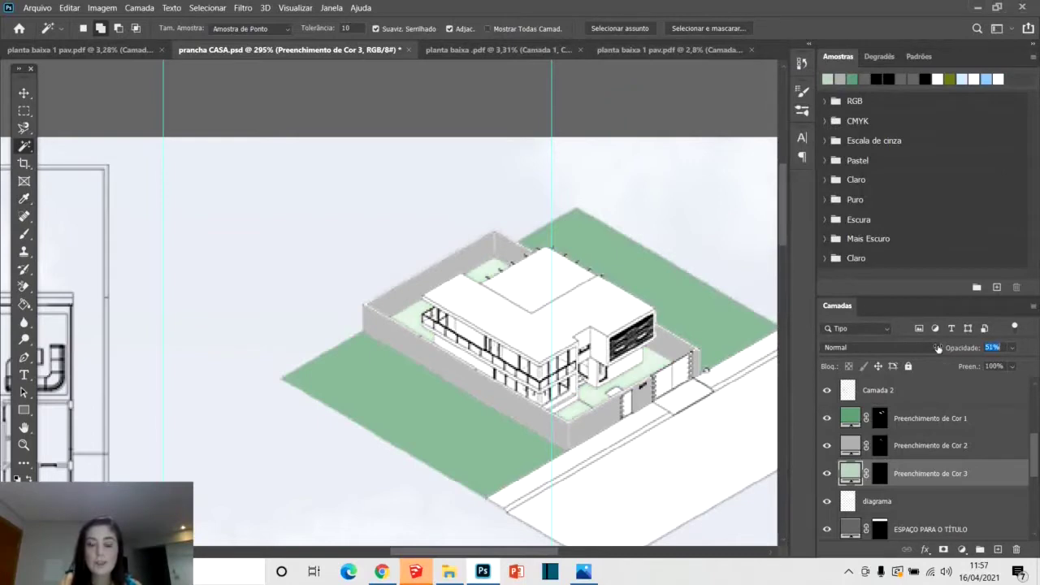
scroll(441, 348, "down", 3)
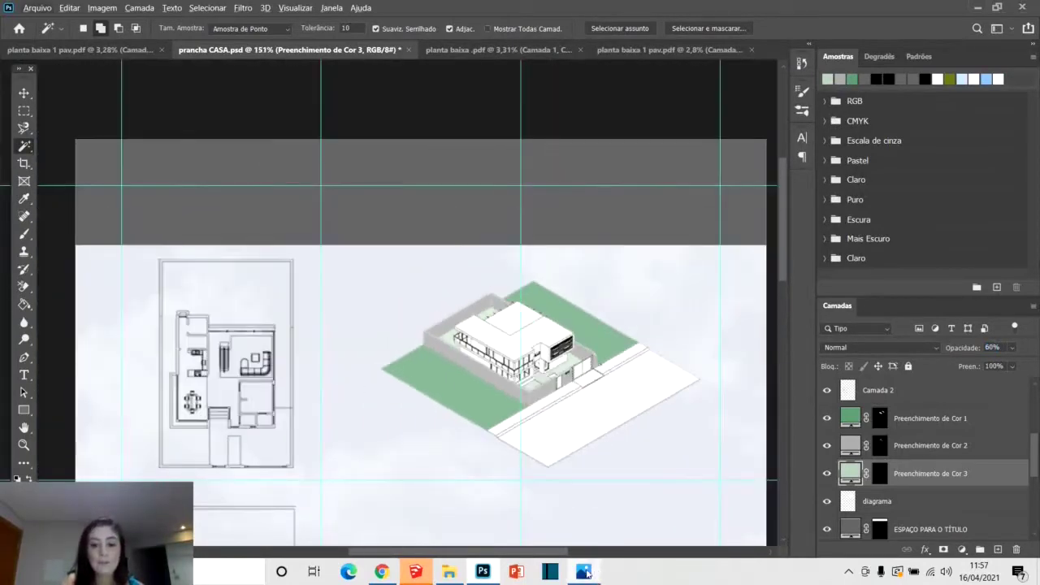
Open the finished prancha CASA image from the workshop folder to check the reference diagram's colours, then return to Photoshop.
left_click(448, 572)
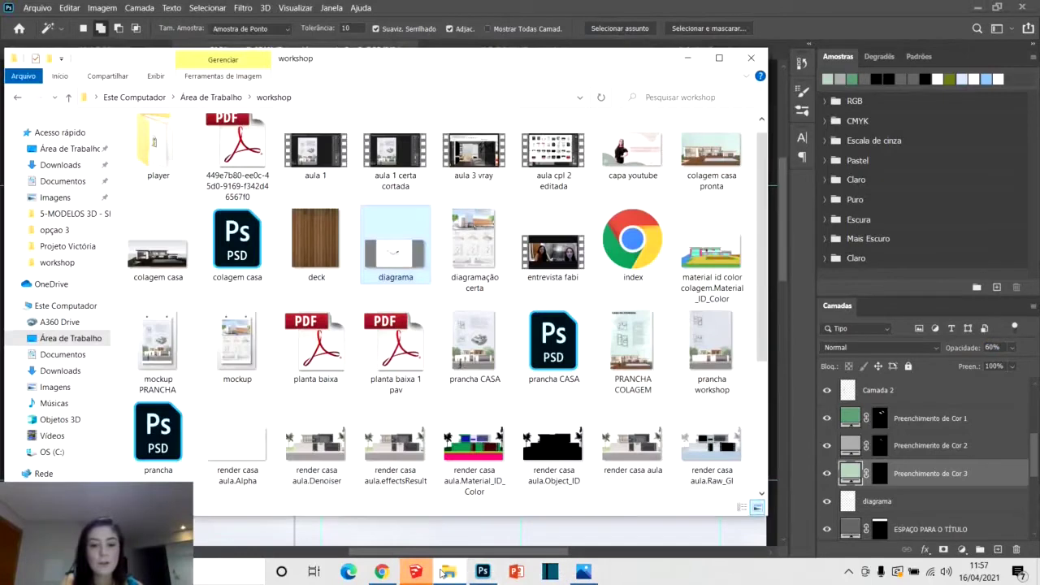
double_click(466, 347)
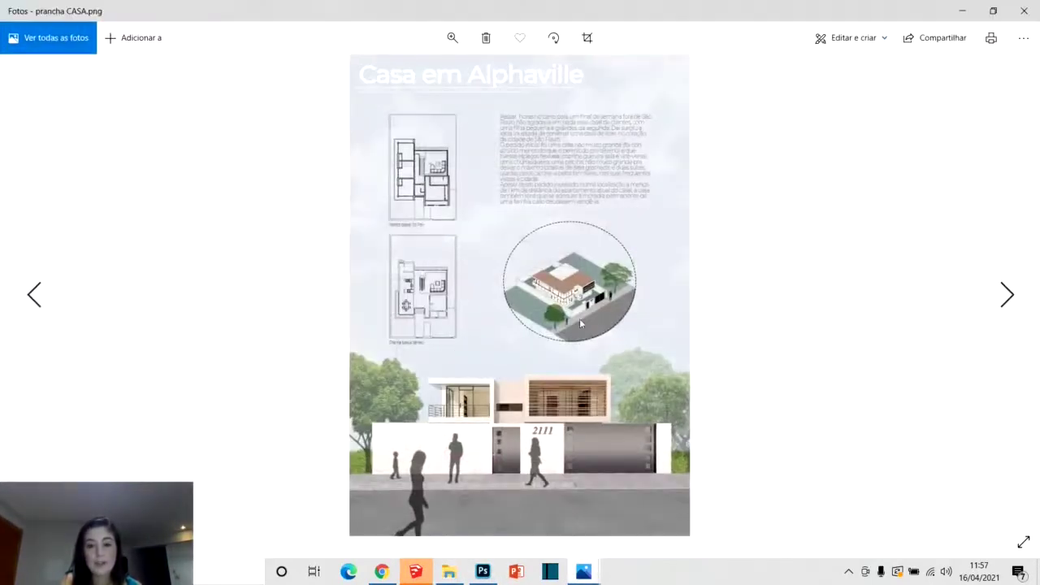
left_click(963, 11)
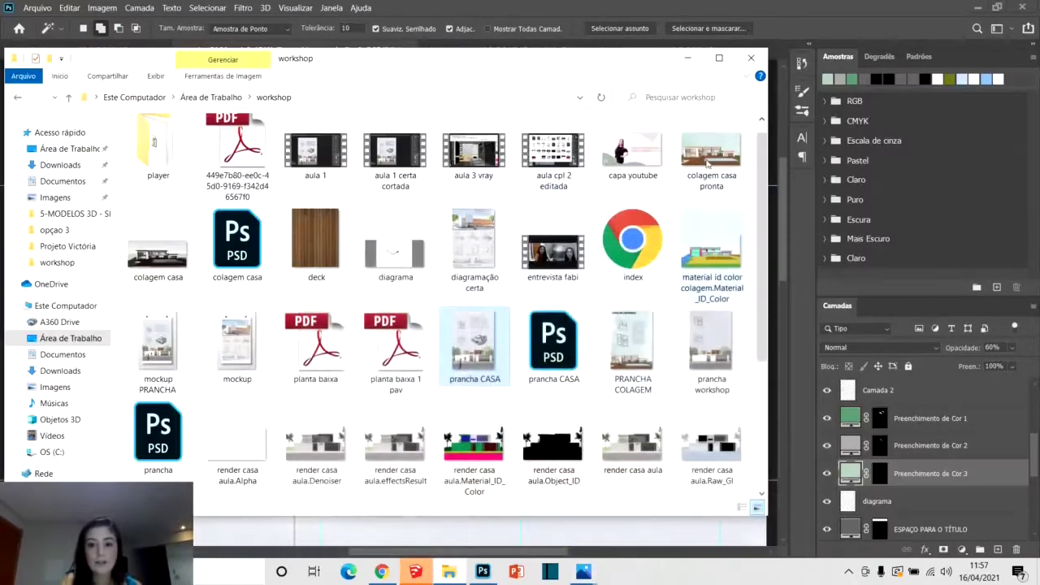
left_click(687, 58)
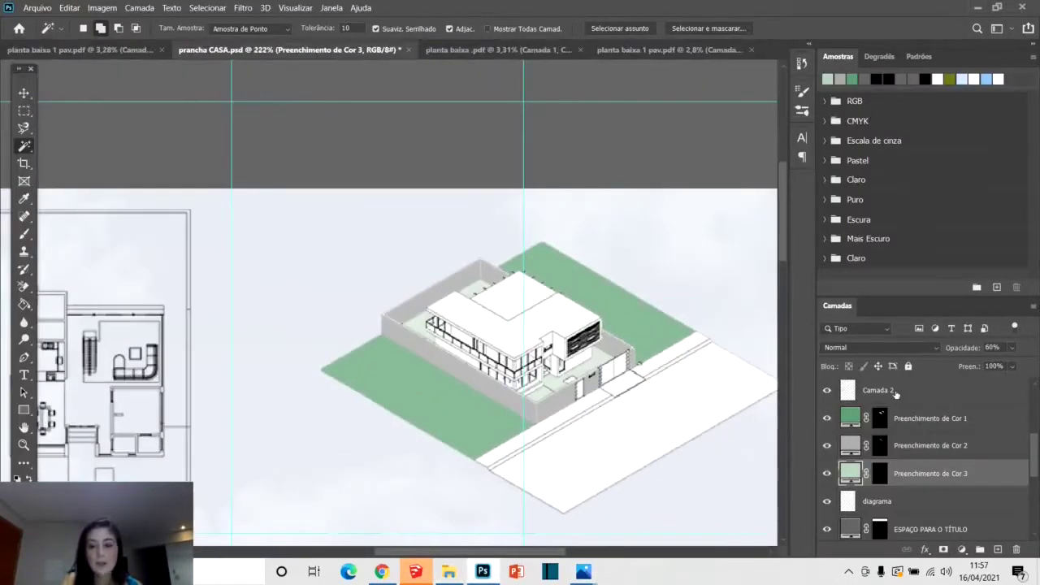
On the diagram layer, select both roof surfaces of the house with the Magic Wand.
left_click(926, 502)
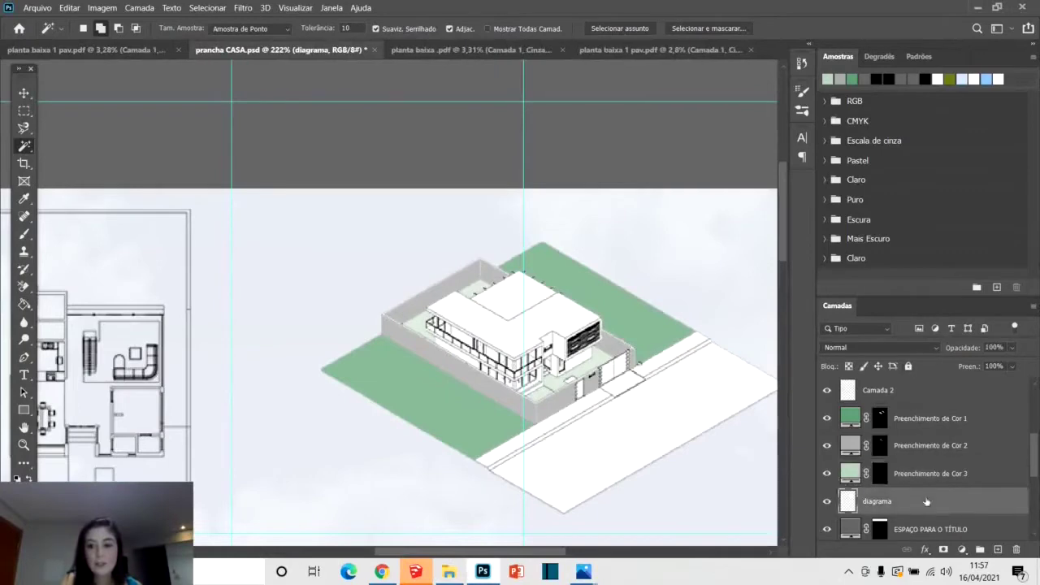
left_click(469, 314)
scroll(504, 300, "up", 2)
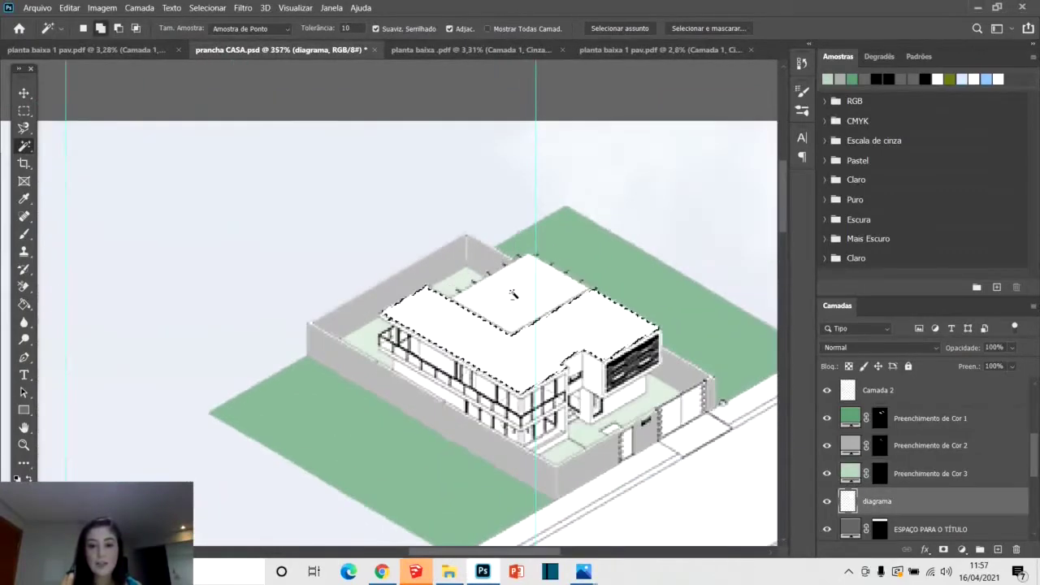
scroll(494, 310, "down", 2)
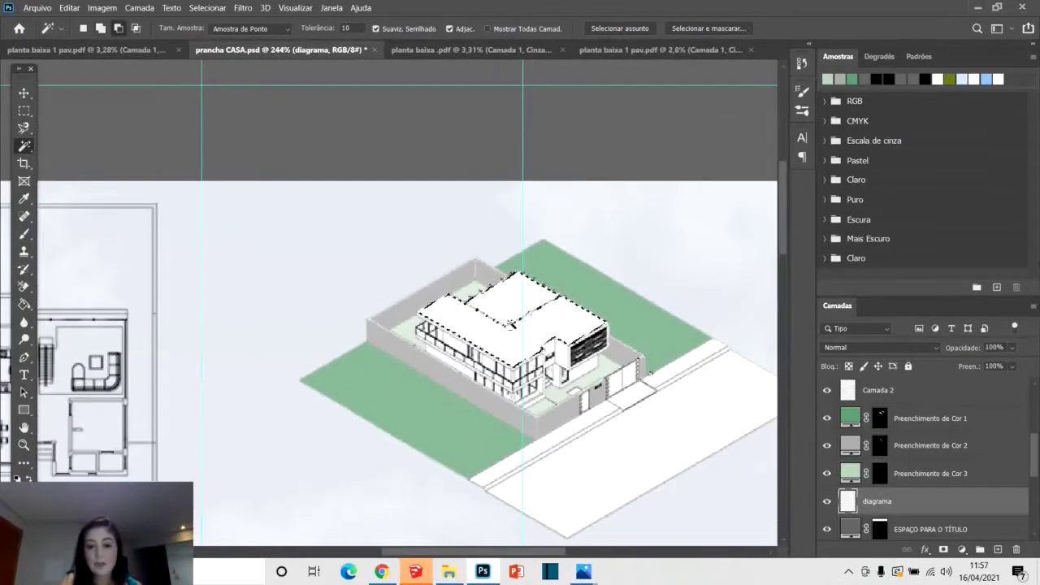
left_click(962, 549)
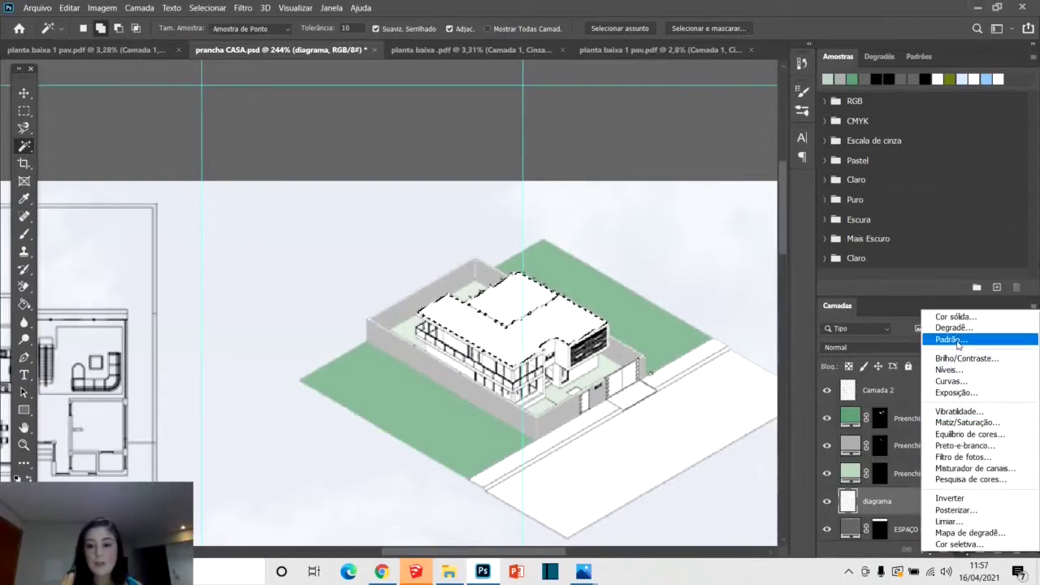
left_click(886, 339)
left_click(920, 167)
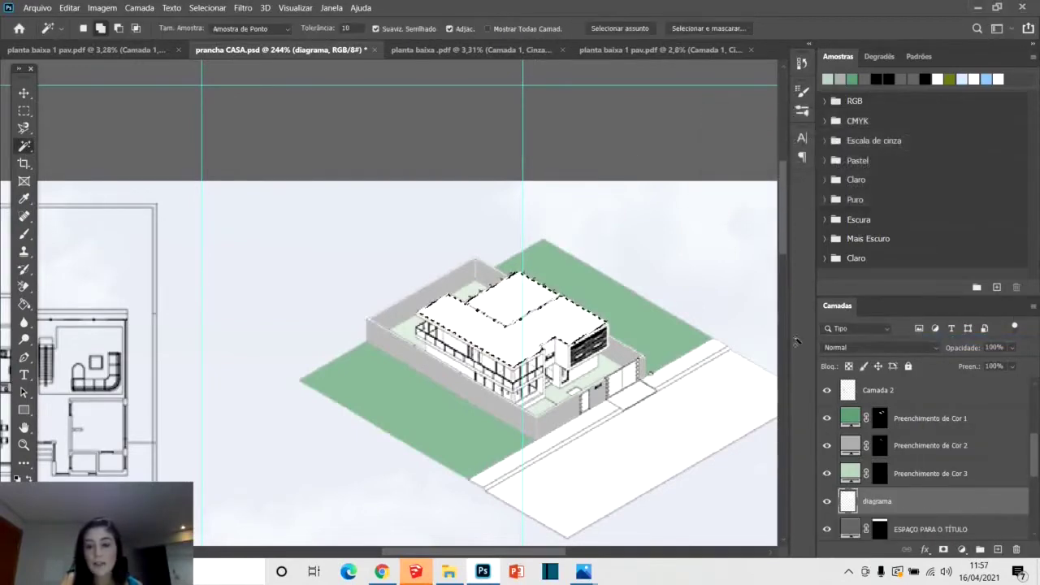
Cover the selected roof with a dark red solid colour fill layer (#603838) at 78% opacity.
left_click(962, 550)
left_click(955, 315)
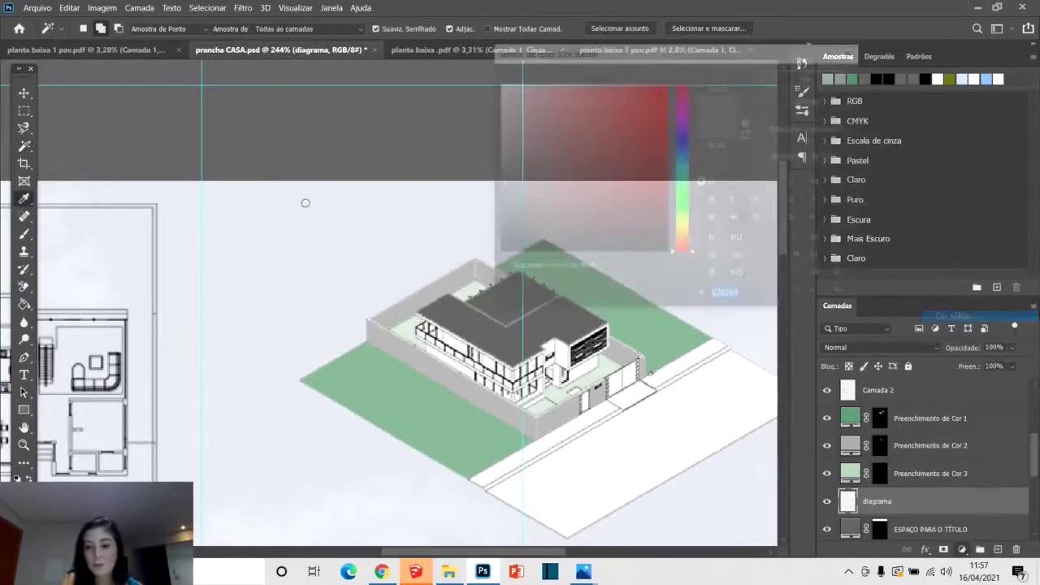
left_click_drag(569, 114, 567, 189)
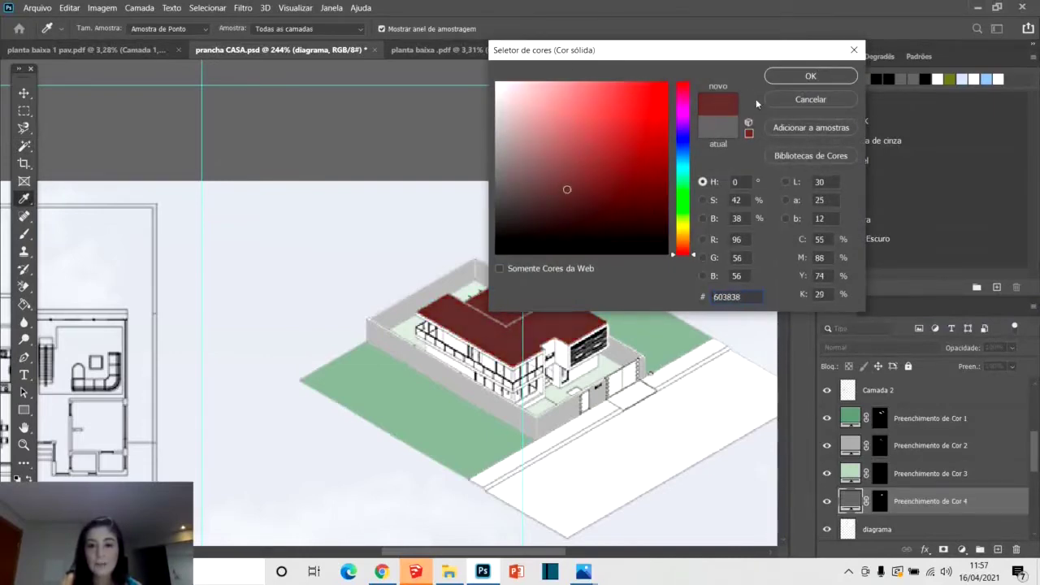
left_click(835, 77)
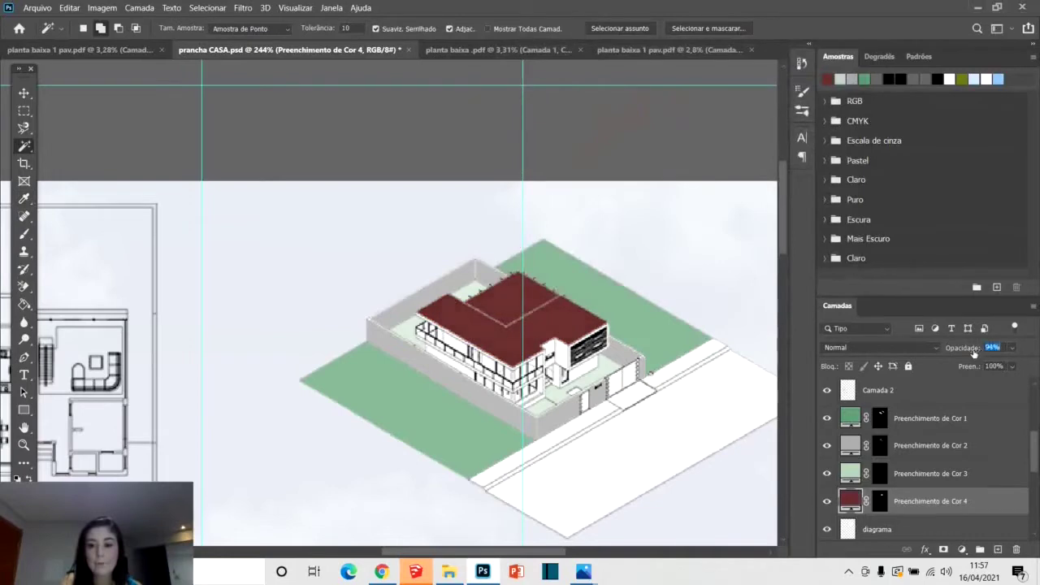
mouse_move(979, 354)
left_mouse_down()
mouse_move(953, 355)
mouse_move(970, 355)
left_mouse_up()
Select the street on the diagram layer and cover it with a pattern fill layer using the dark grey gravel pattern.
scroll(487, 317, "up", 2)
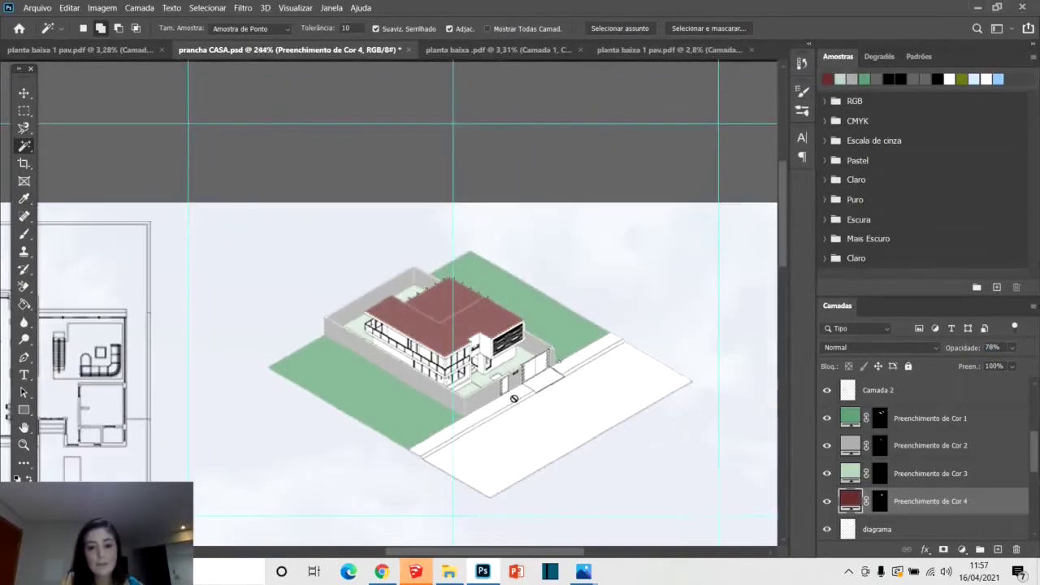
left_click(935, 527)
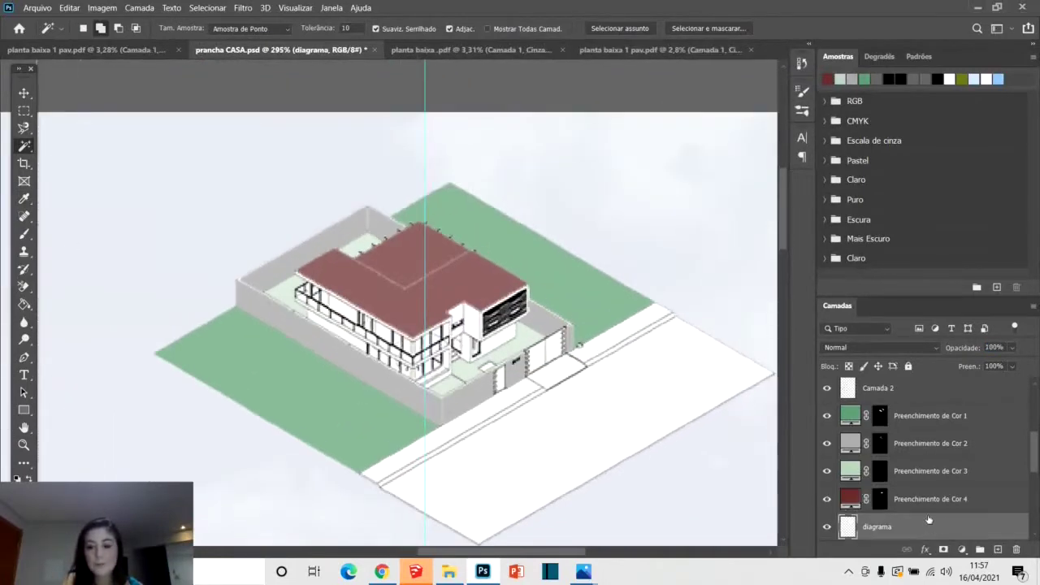
left_click(594, 411)
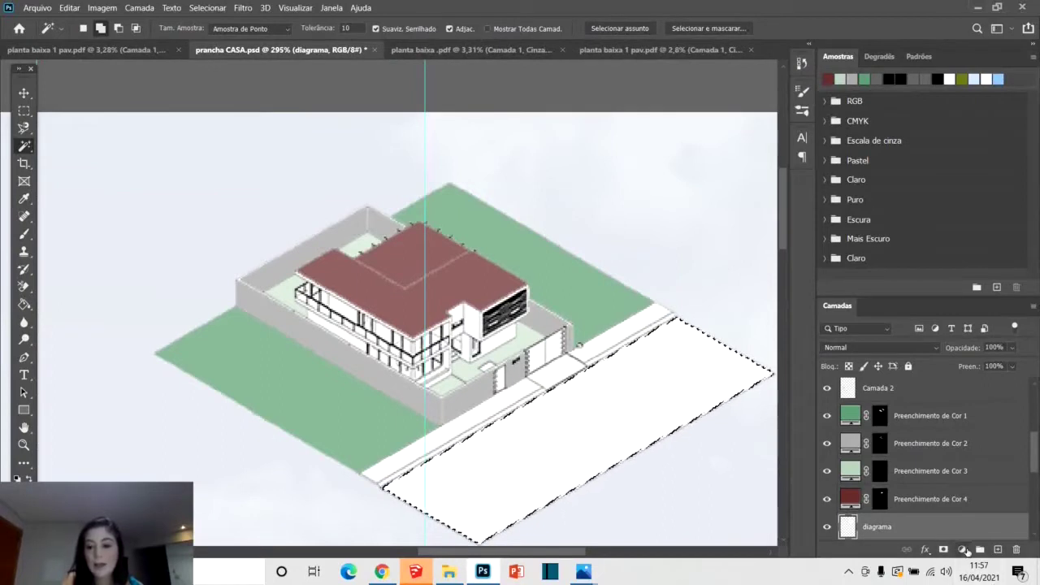
left_click(963, 549)
left_click(951, 335)
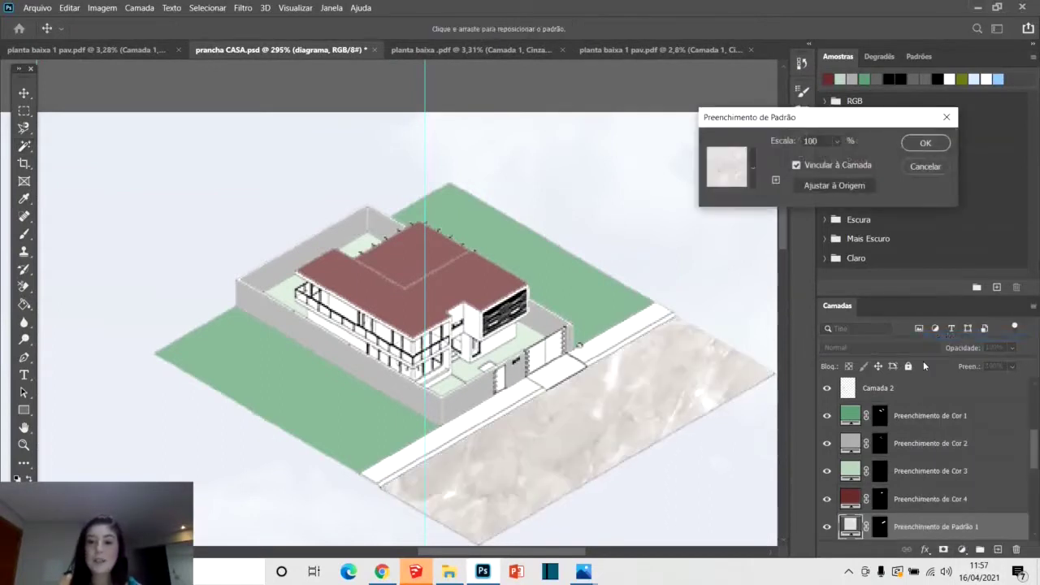
left_click(735, 173)
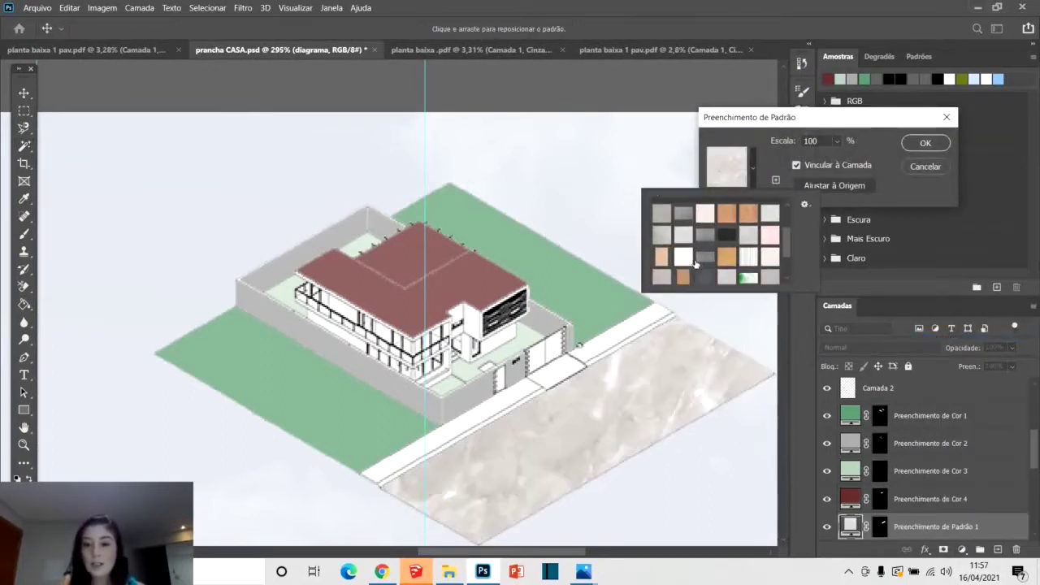
scroll(716, 234, "down", 1)
left_click(714, 235)
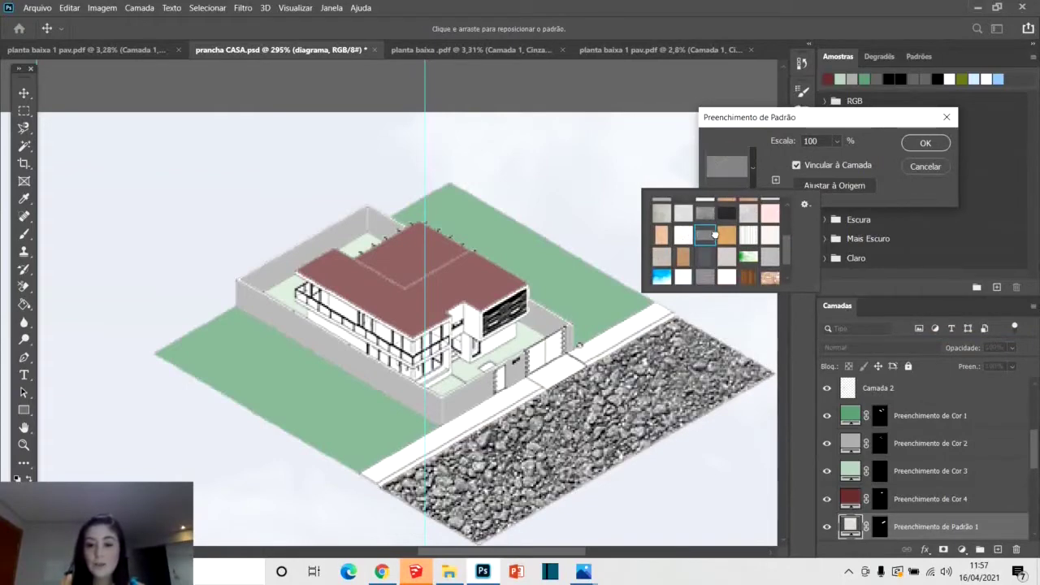
Scale the street's gravel pattern down to 23% and set its fill layer to 90% opacity.
left_click(824, 150)
left_click(836, 140)
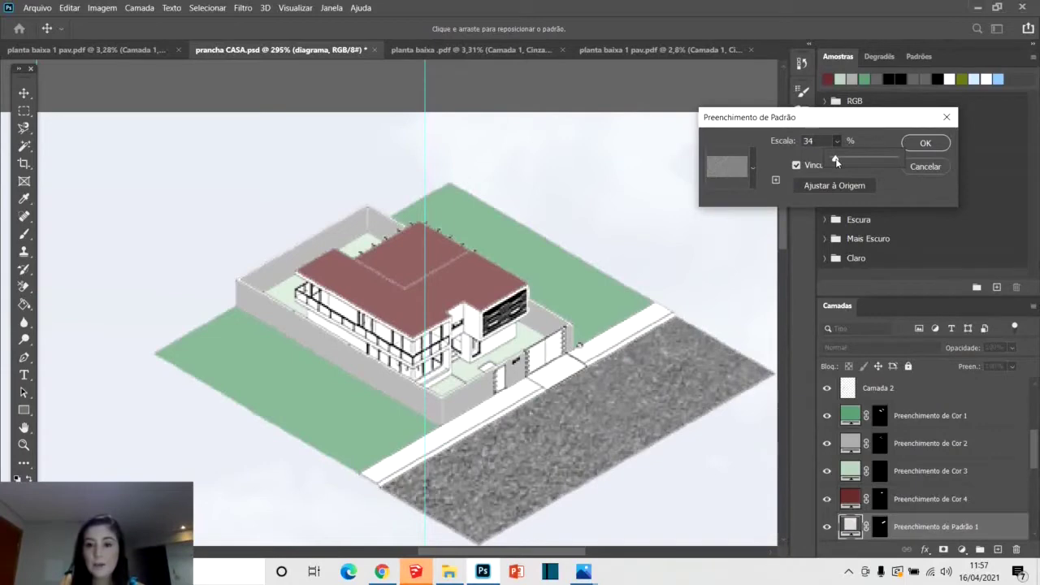
left_click_drag(837, 164, 845, 162)
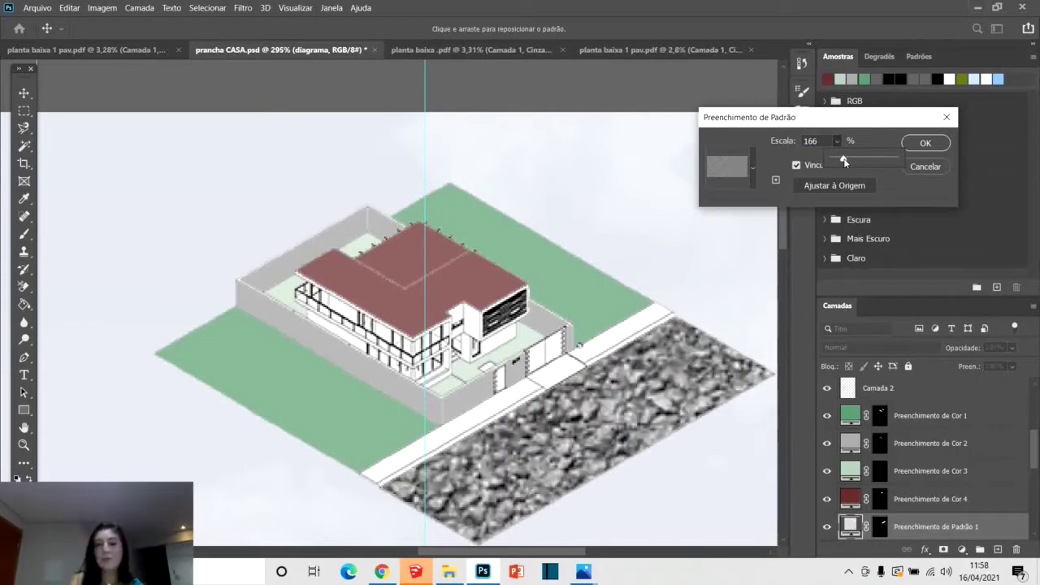
left_click_drag(843, 162, 835, 163)
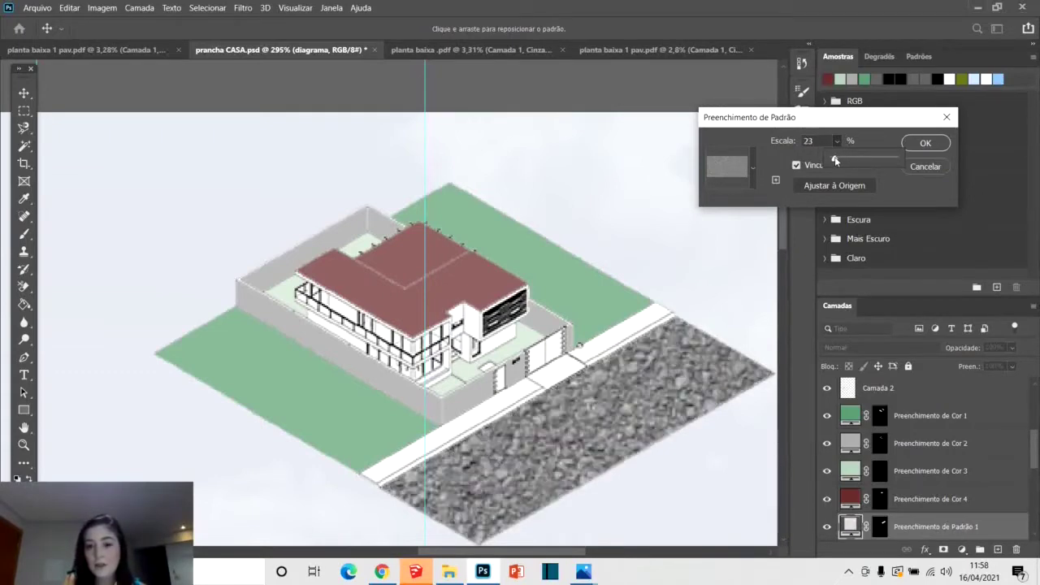
left_click(925, 143)
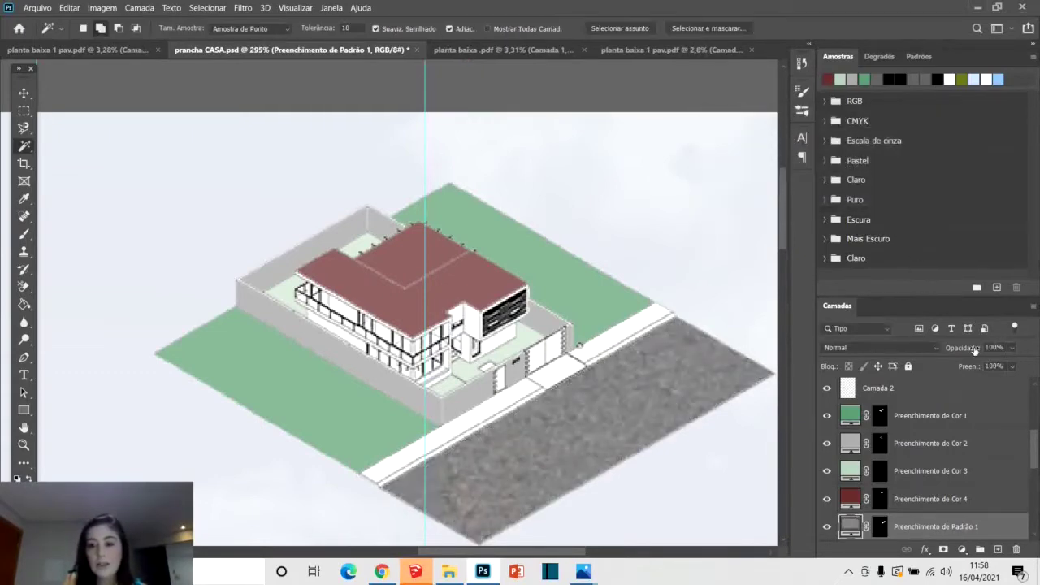
left_click_drag(975, 349, 966, 349)
scroll(572, 347, "down", 1)
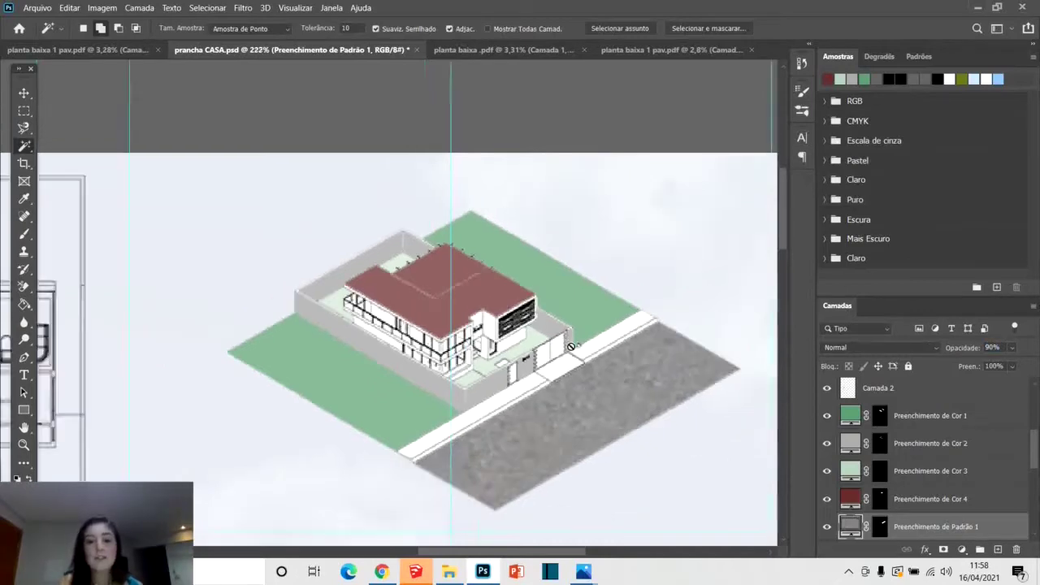
On the diagram layer, select the sidewalk, driveway crossing and near curb strip along the street with the Magic Wand.
scroll(571, 347, "down", 5)
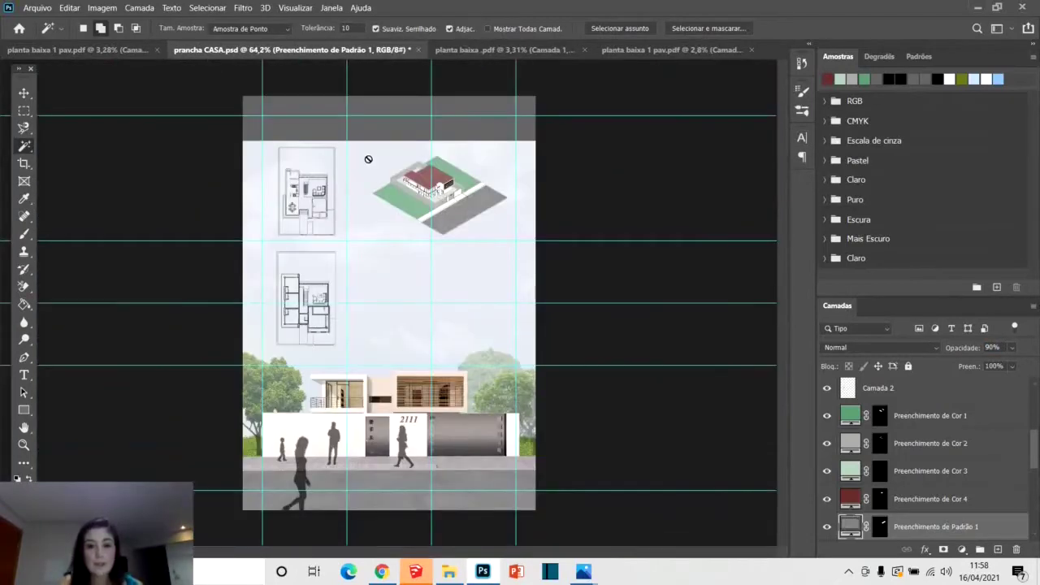
scroll(369, 159, "up", 6)
scroll(478, 187, "up", 1)
key("alt+bracketleft")
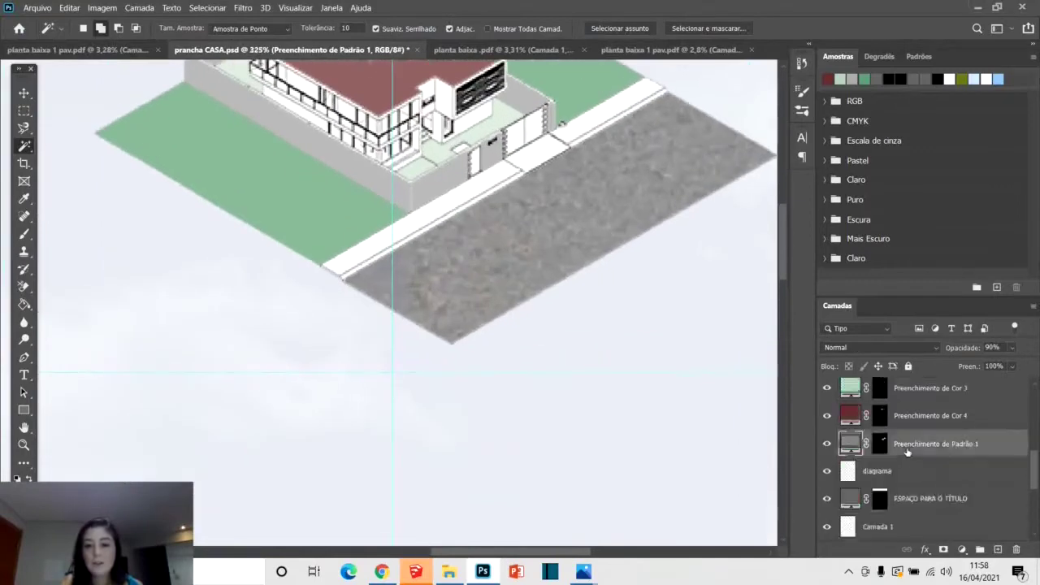
scroll(445, 201, "up", 3)
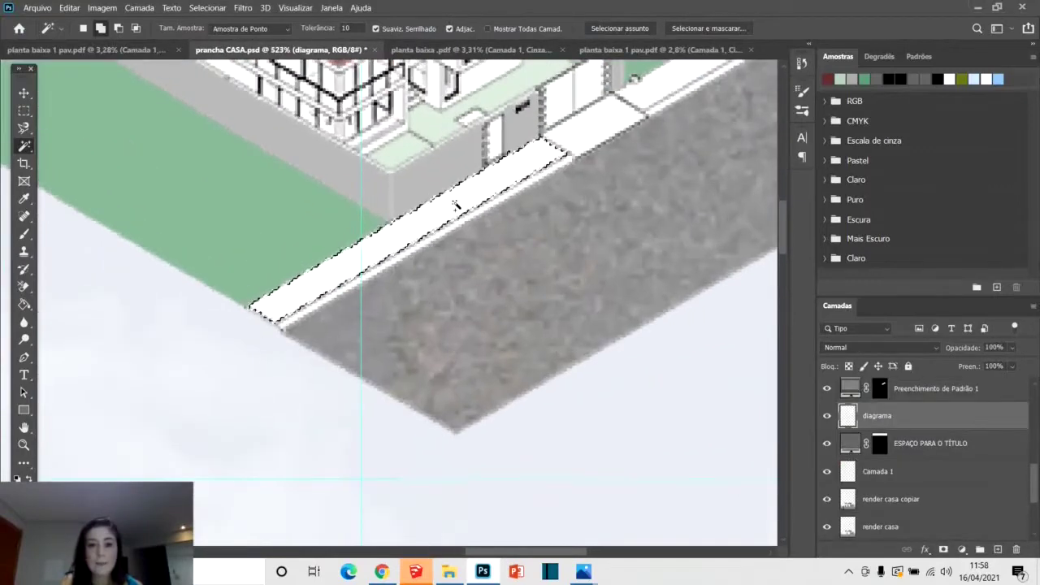
scroll(468, 211, "up", 2)
scroll(504, 219, "down", 2)
scroll(508, 216, "up", 2)
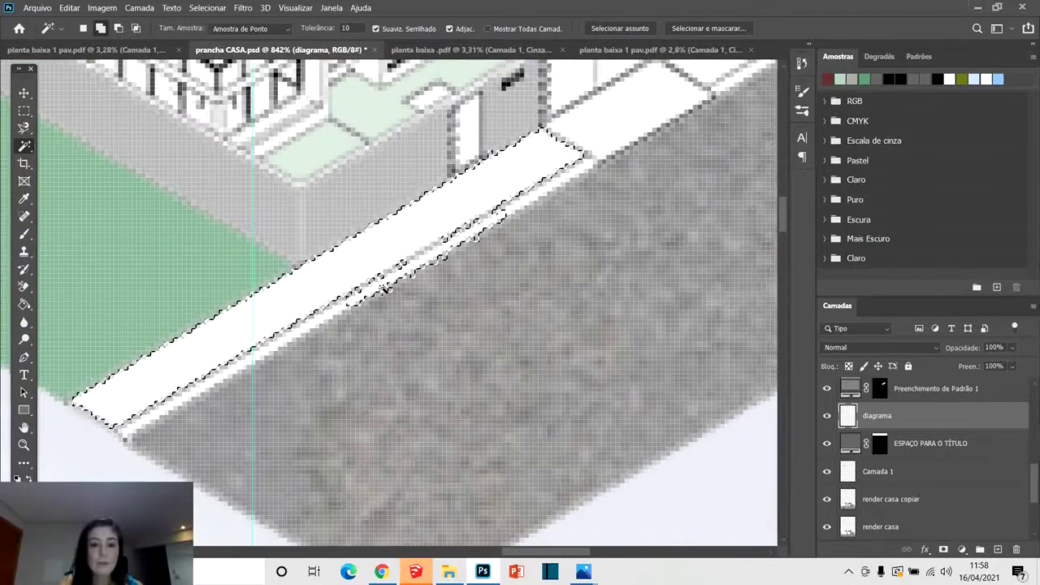
left_click(571, 179, "shift")
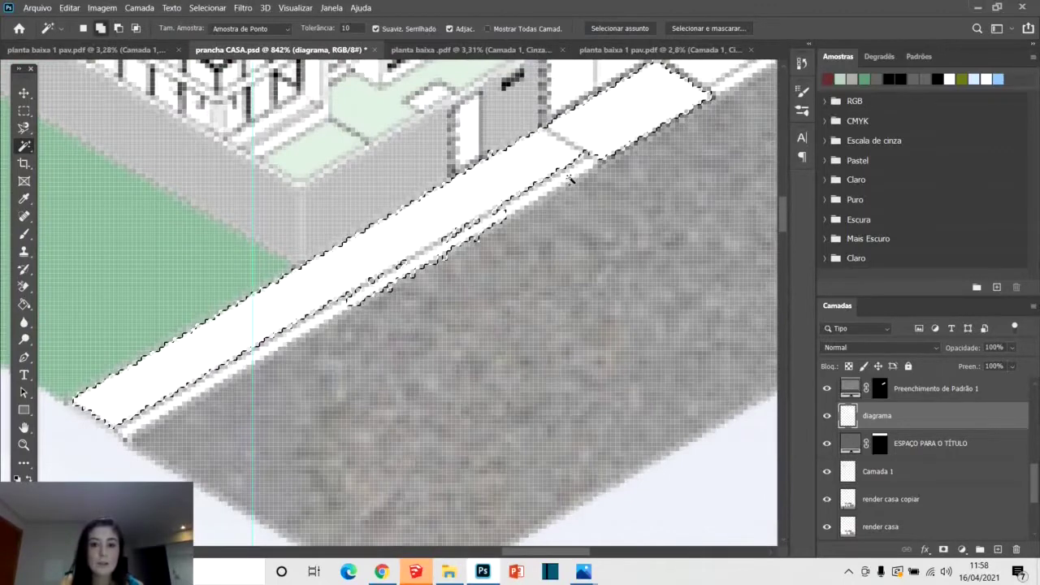
left_click(565, 184, "shift")
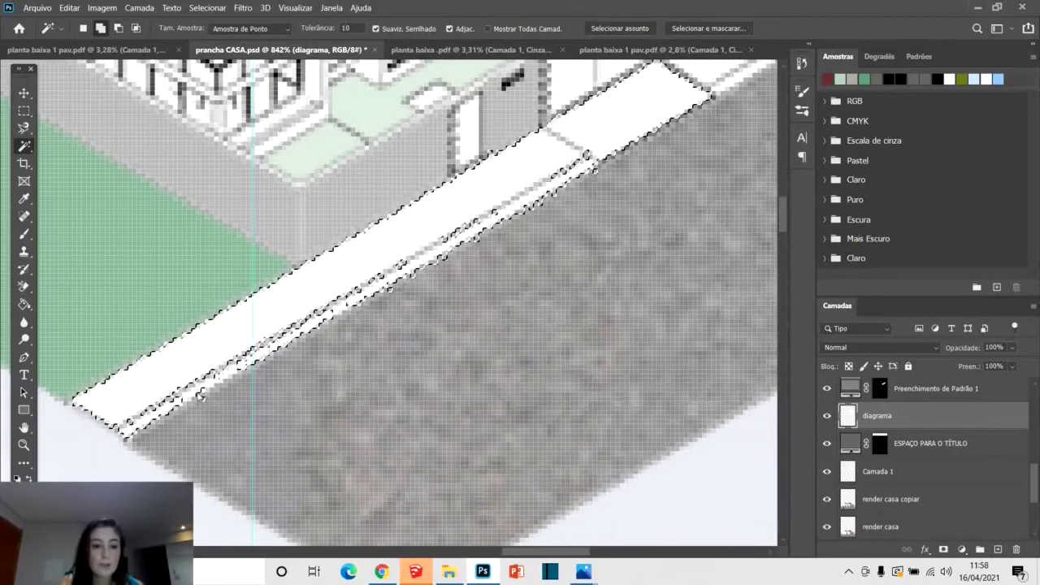
scroll(528, 73, "down", 5)
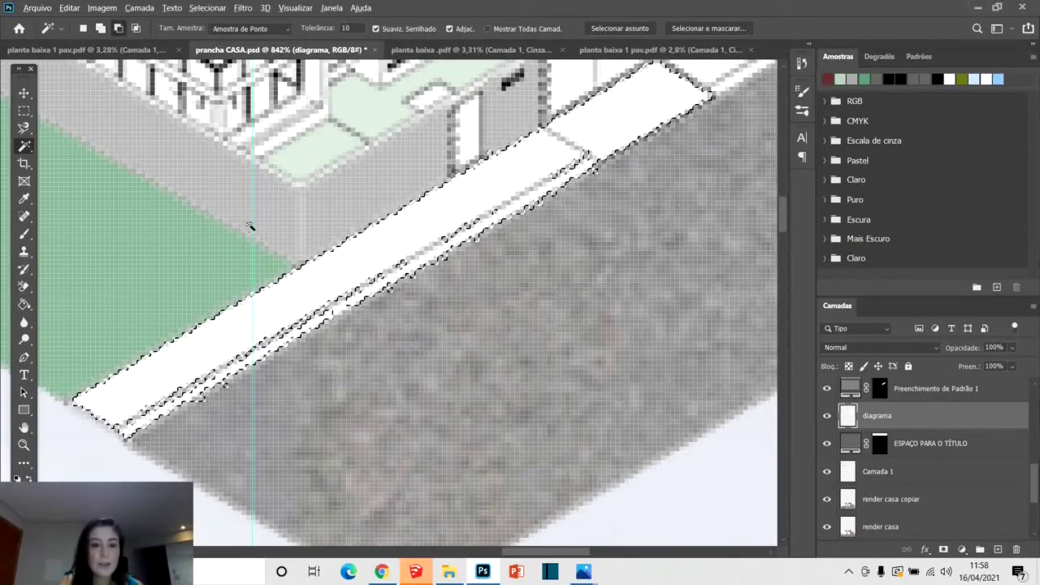
Add the far sidewalk section and its curb to the selection using a Magic Wand tolerance of 20, and reset the tolerance to 10.
scroll(431, 122, "up", 5)
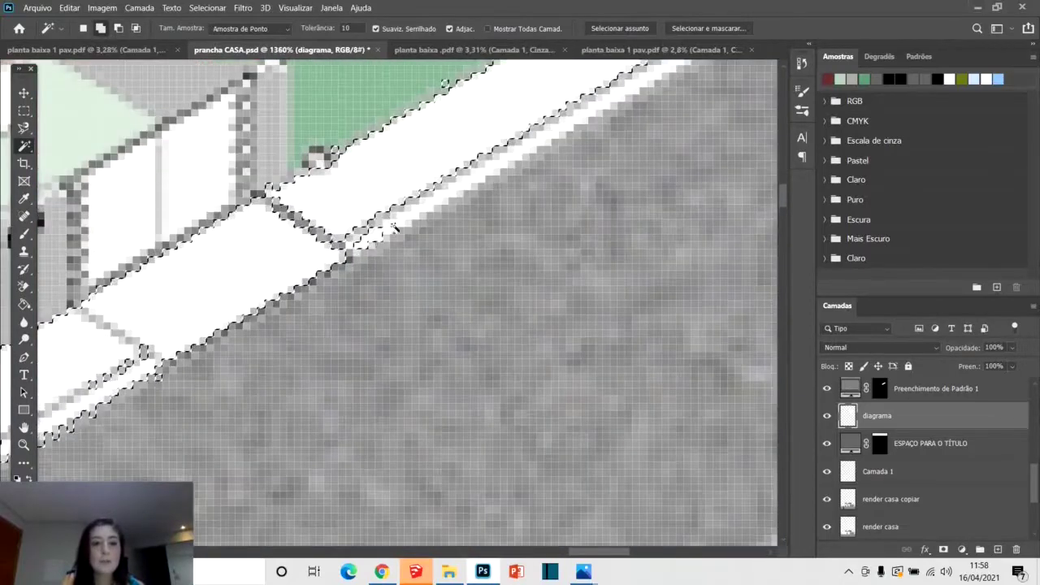
left_click(393, 229)
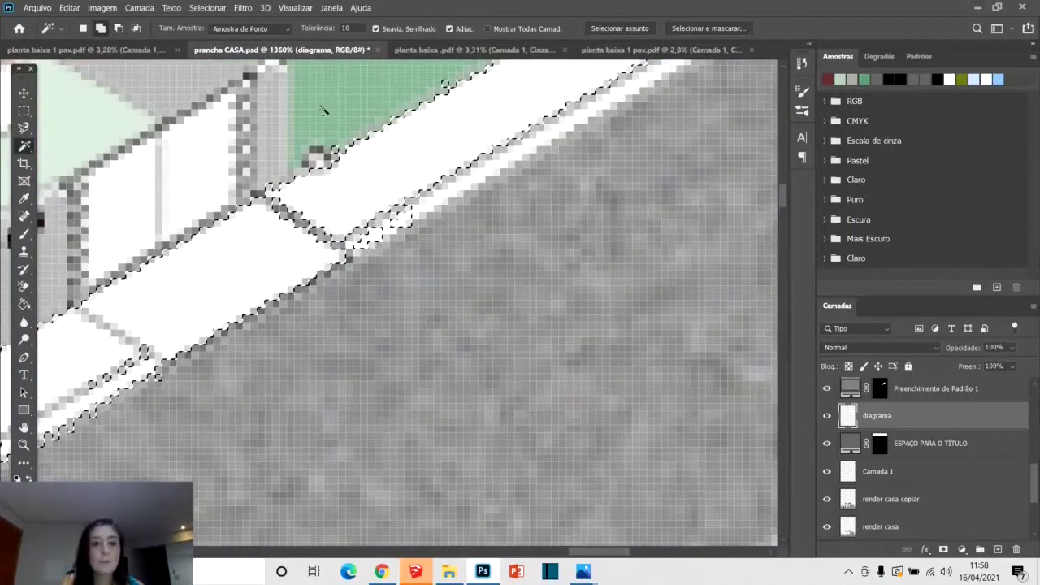
left_click_drag(317, 28, 293, 32)
type("0")
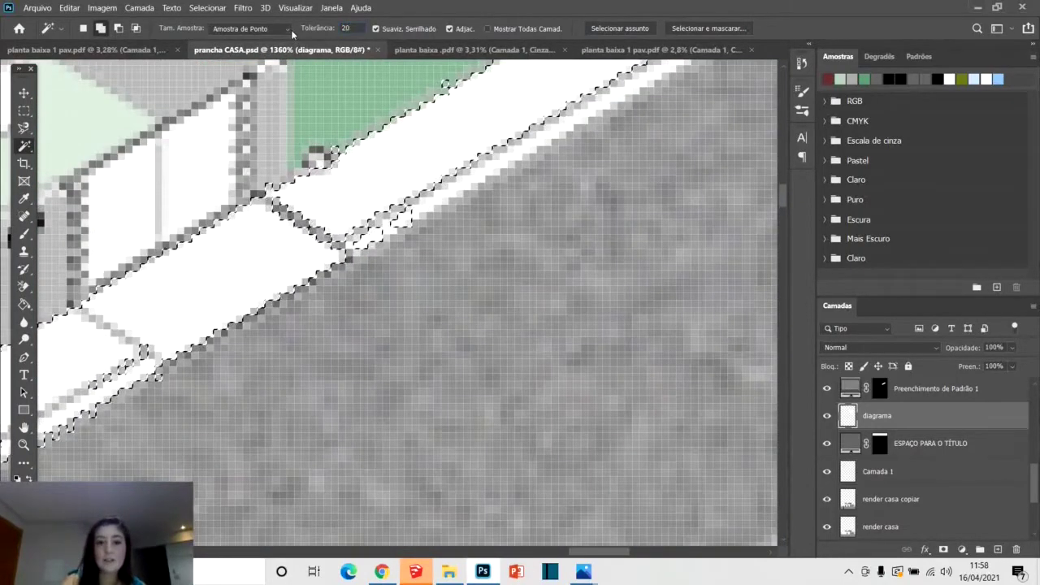
left_click(439, 199)
scroll(439, 200, "down", 8)
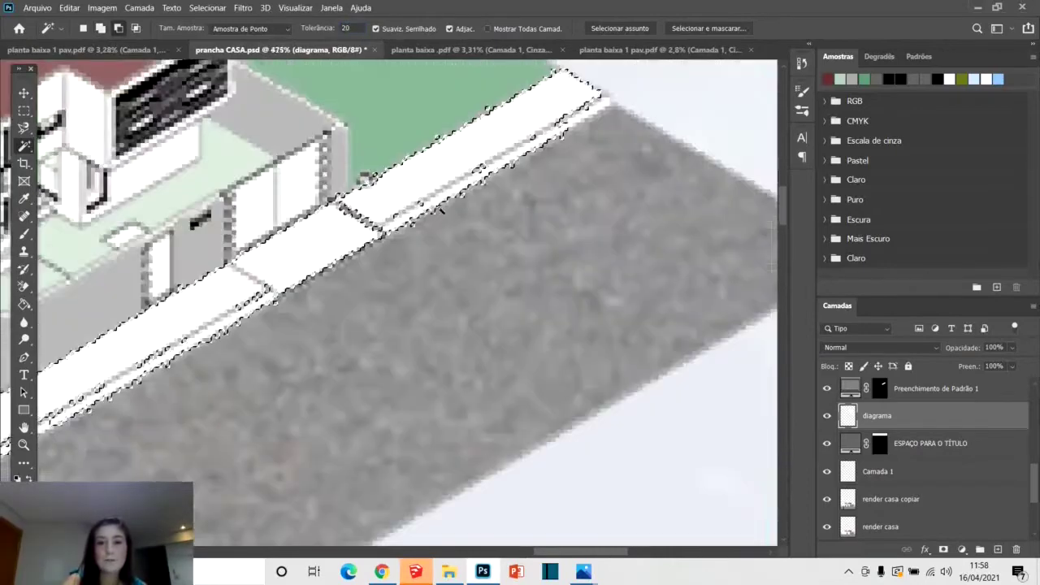
scroll(413, 192, "up", 3)
scroll(413, 192, "up", 2)
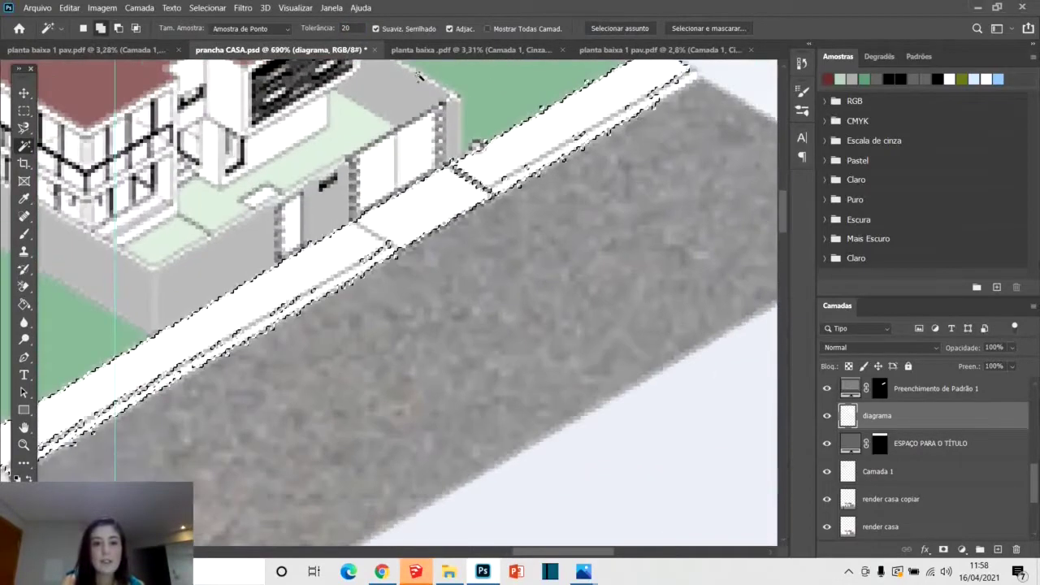
double_click(347, 28)
type("10")
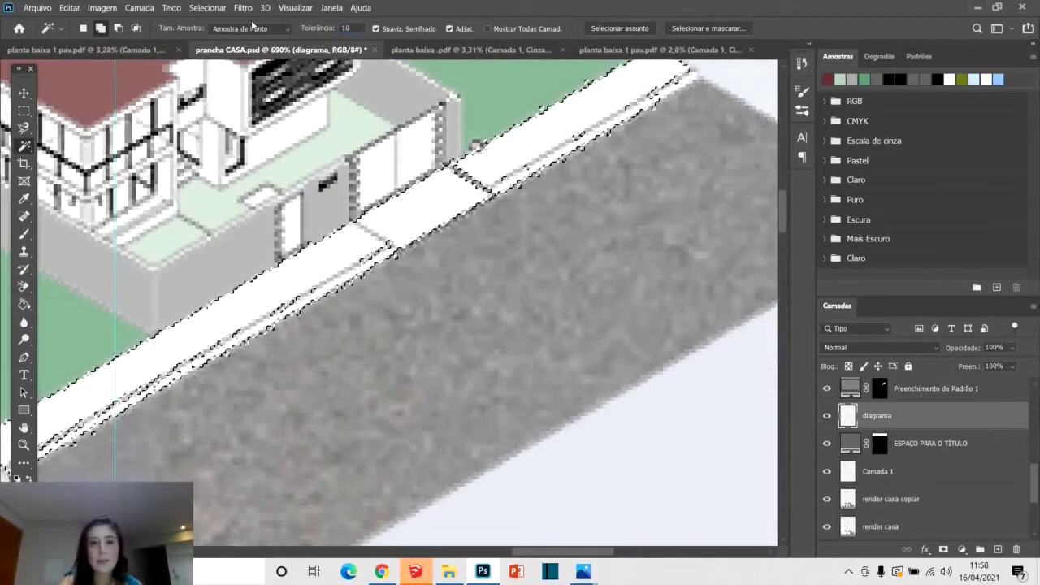
scroll(452, 250, "down", 2)
scroll(452, 251, "down", 2)
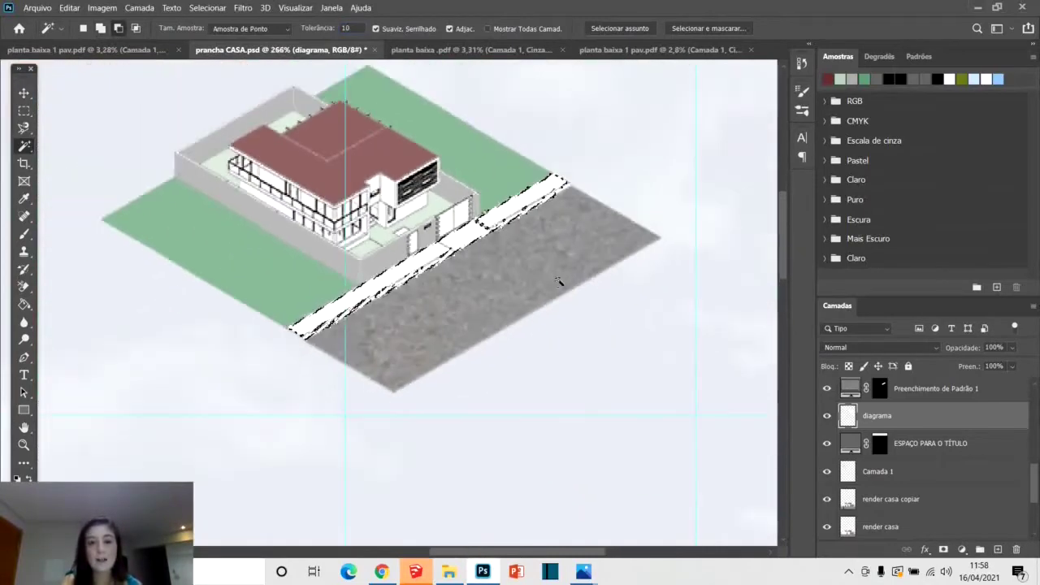
Cover the selected sidewalk with a pattern fill layer, trying several textures and settling on the light grey stone pattern.
left_click(963, 549)
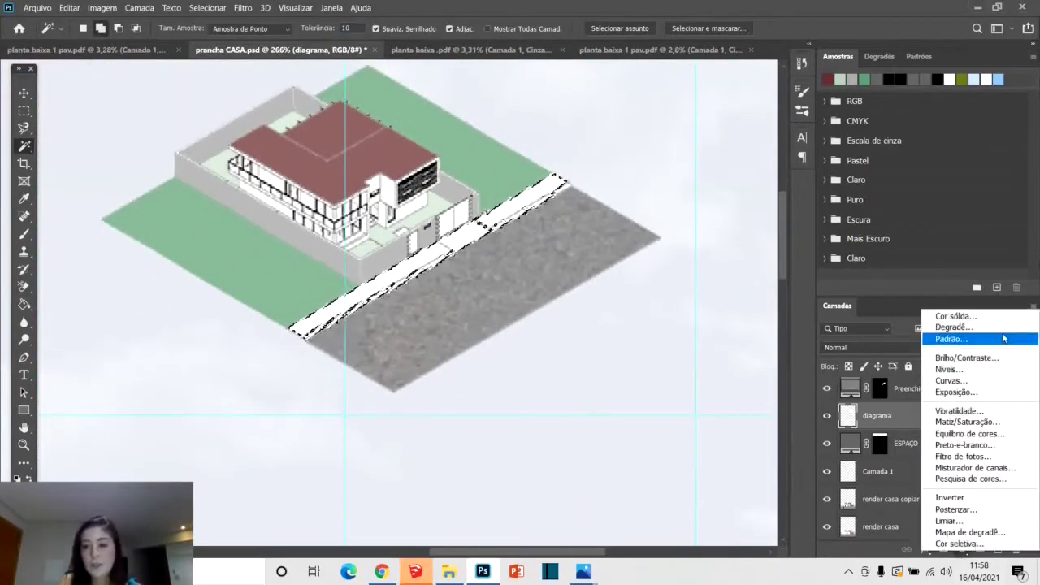
left_click(951, 338)
left_click(739, 163)
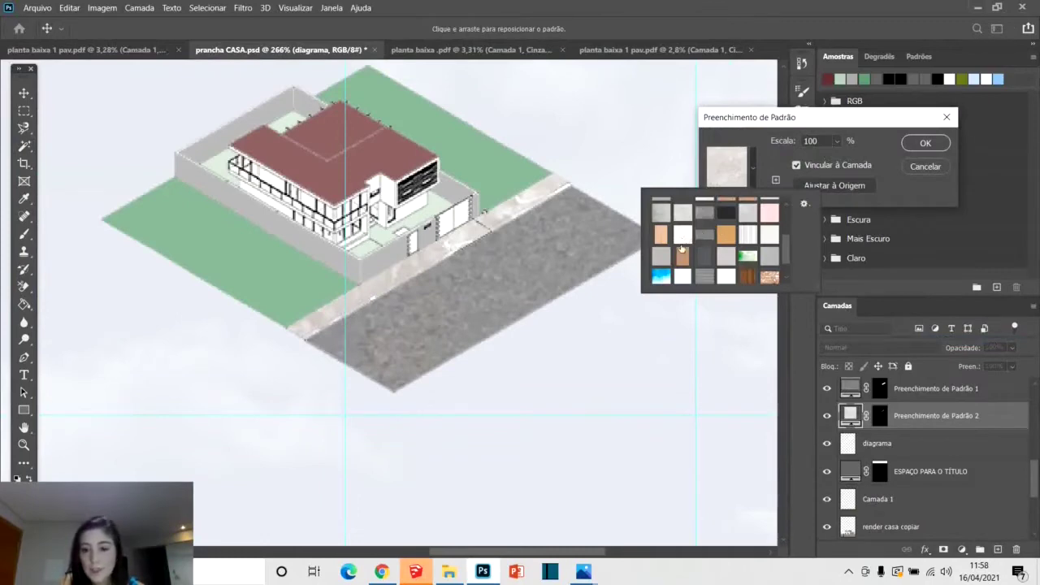
left_click(682, 255)
left_click(660, 235)
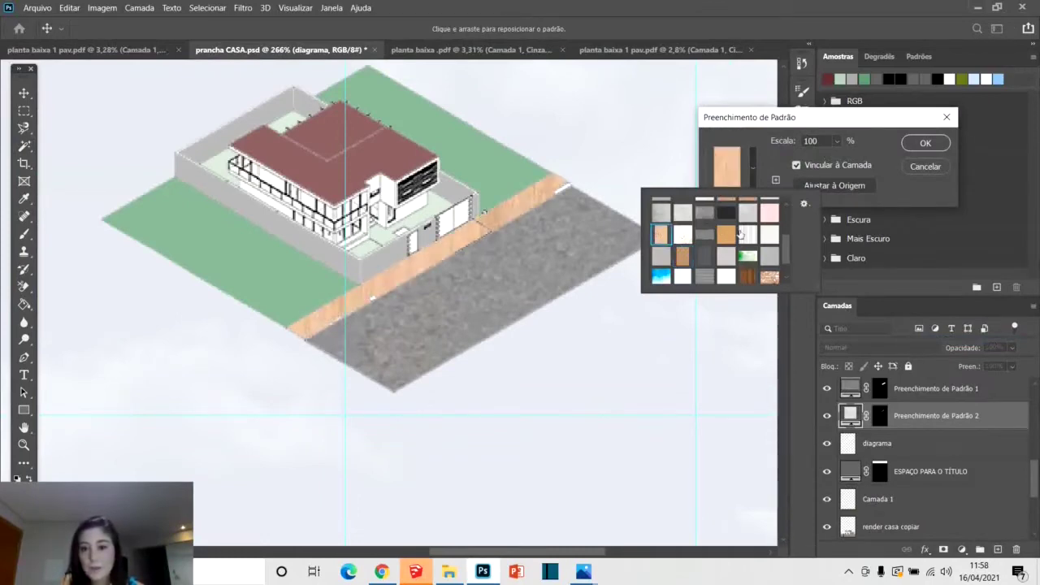
left_click(738, 234)
left_click(708, 235)
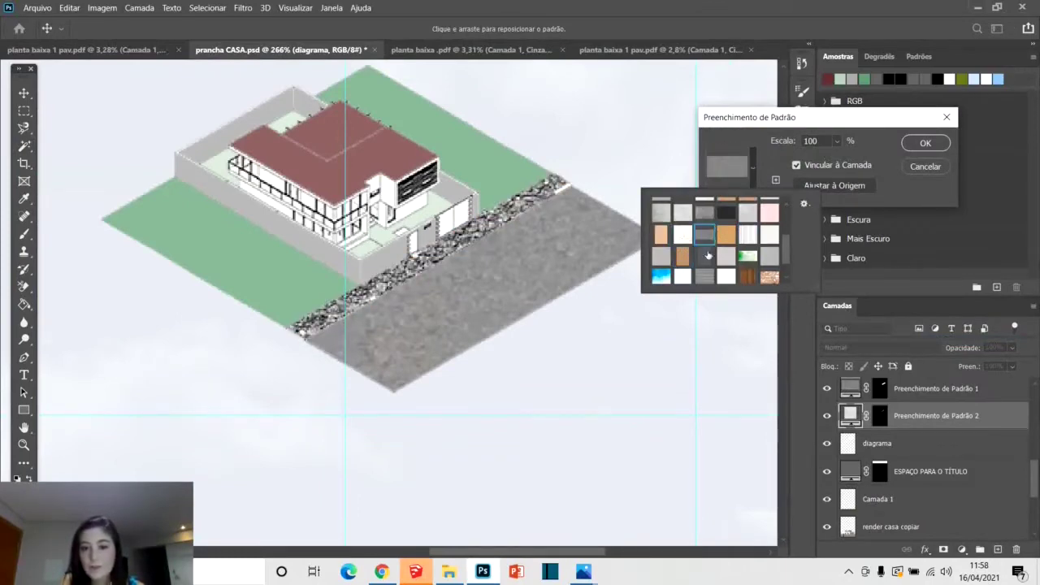
left_click(722, 257)
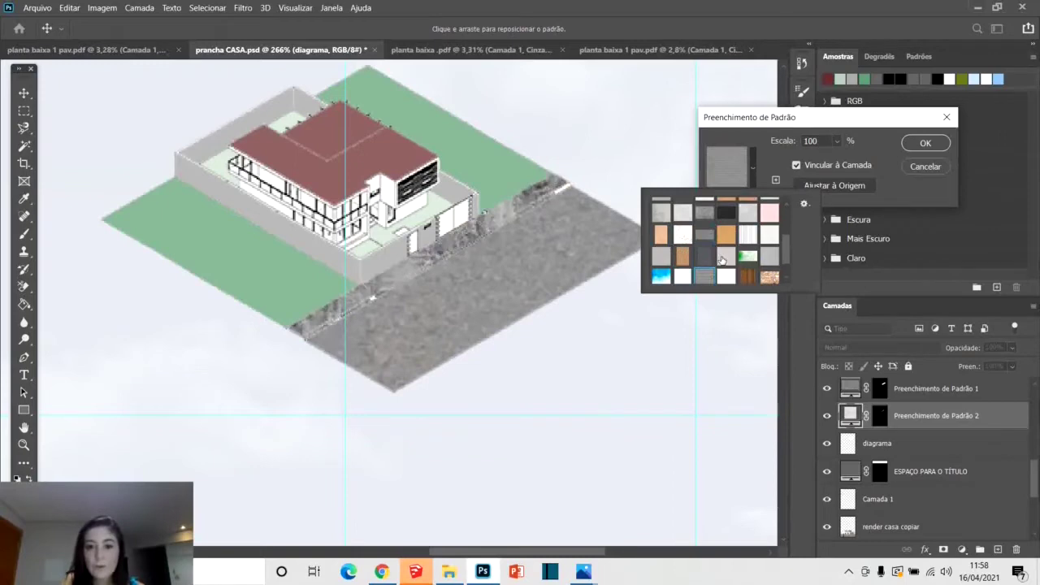
left_click(926, 144)
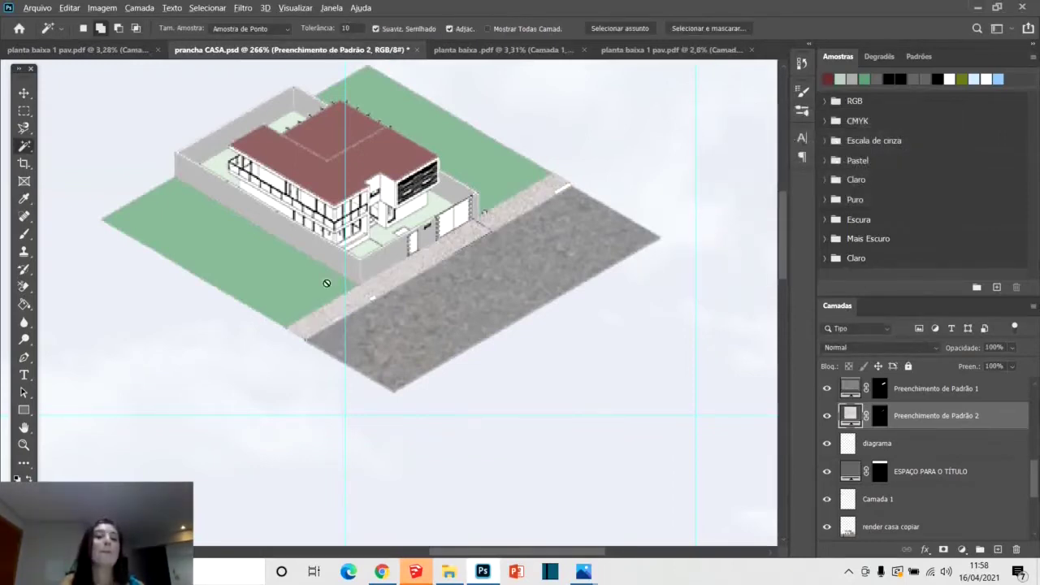
scroll(327, 283, "down", 6)
scroll(425, 139, "up", 4)
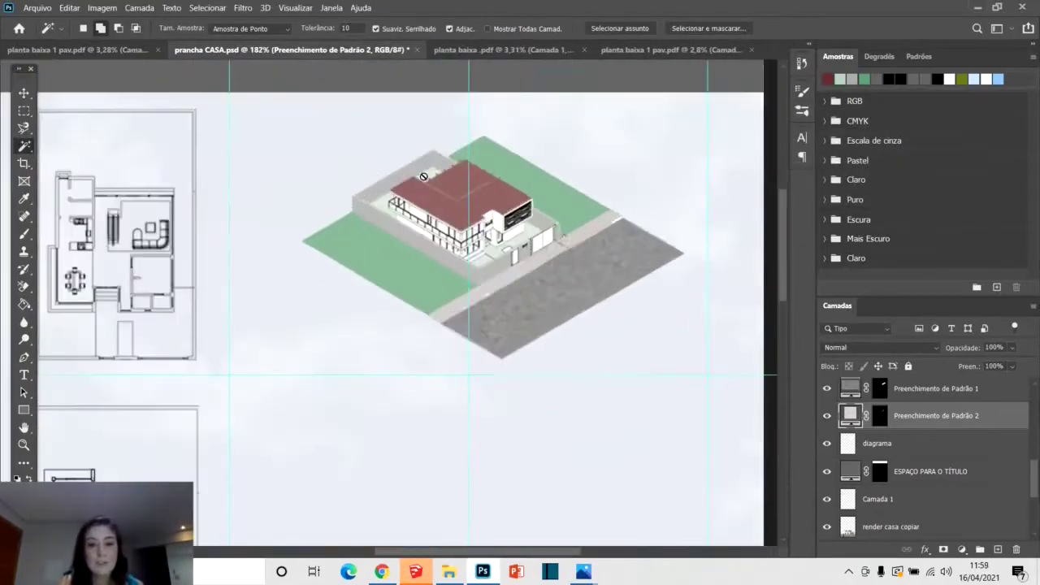
scroll(445, 280, "up", 3)
On the diagram layer, select the white wall surfaces of the house with the Magic Wand at a tolerance of 20.
left_click(900, 439)
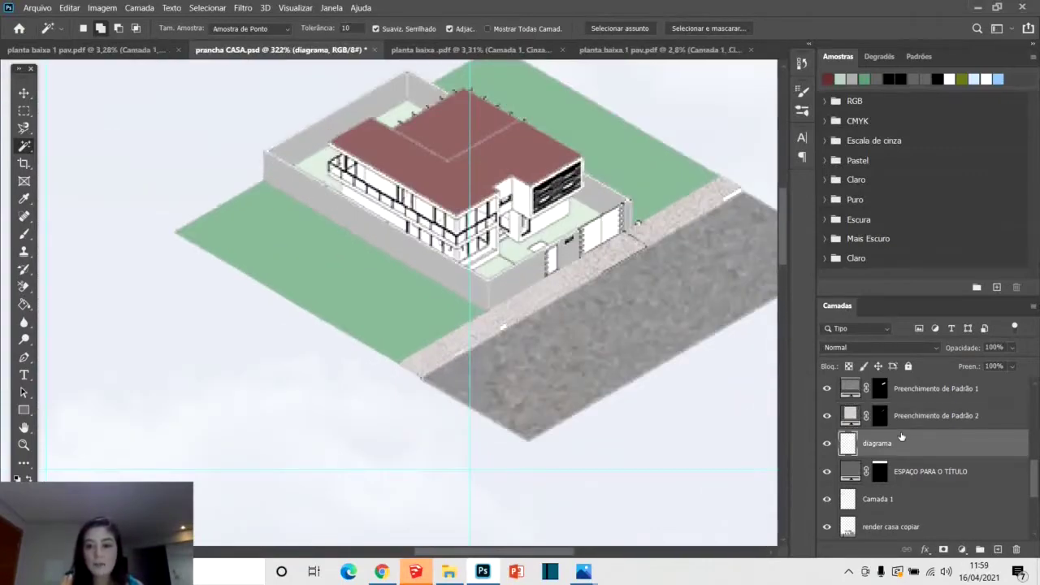
scroll(358, 270, "up", 4)
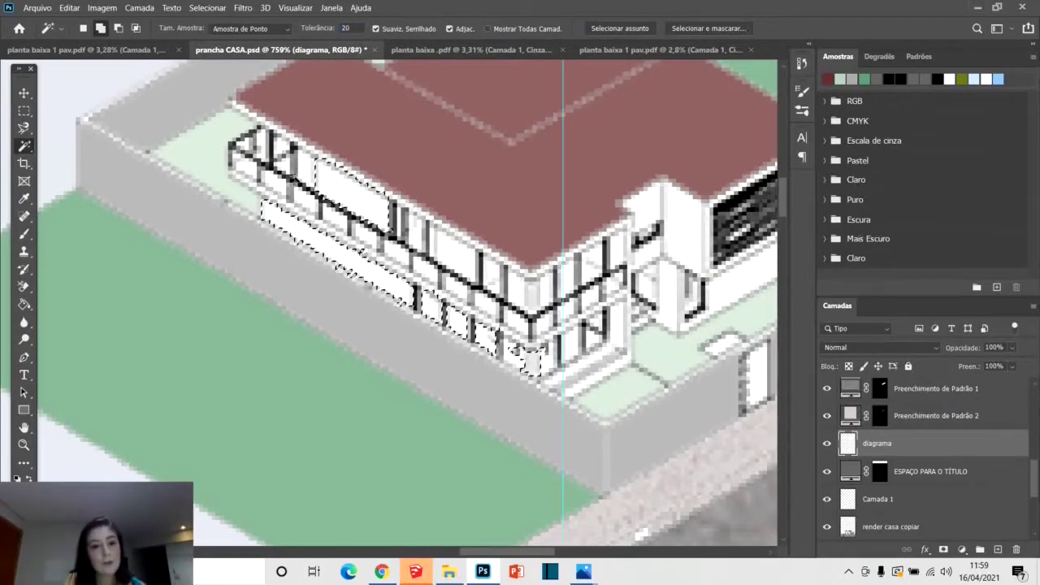
left_click(283, 148)
left_click(260, 145)
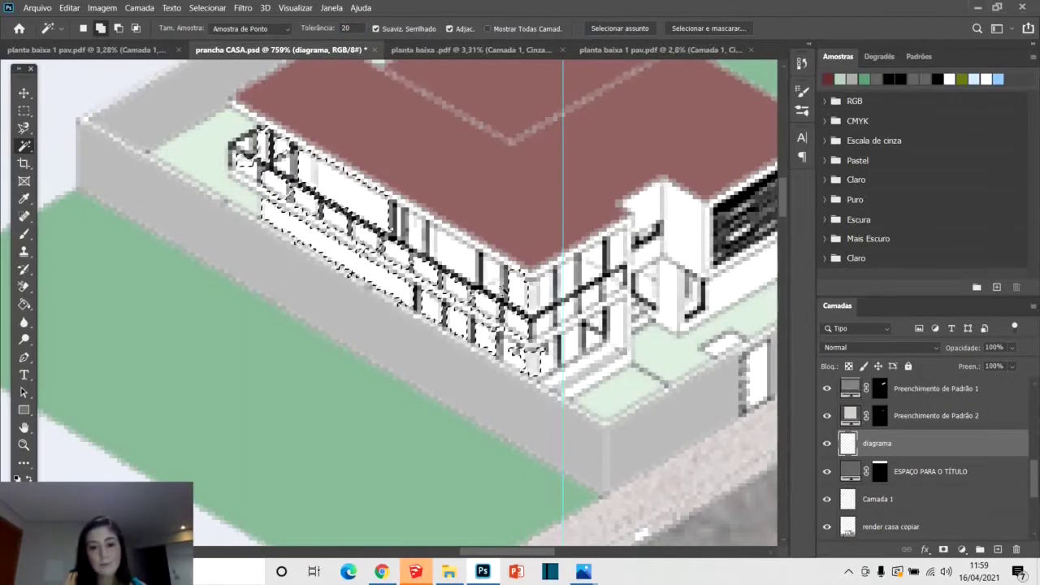
left_click(562, 281)
left_click(595, 278)
left_click(599, 374)
scroll(621, 337, "down", 5)
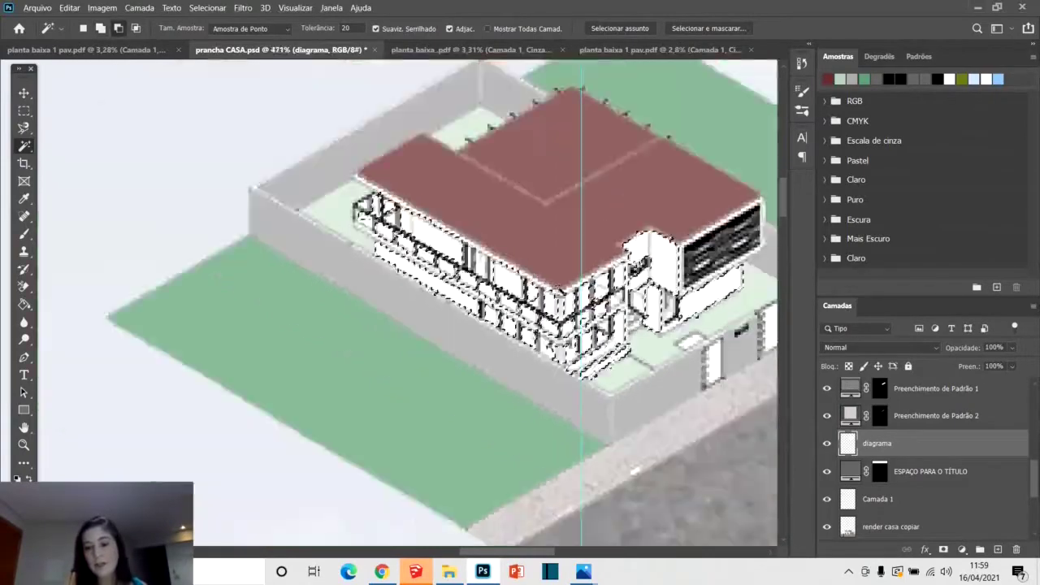
scroll(634, 469, "down", 4)
Cover the selected house walls with a grey solid colour fill layer (#a2a2a2) at 53% opacity.
left_click(962, 549)
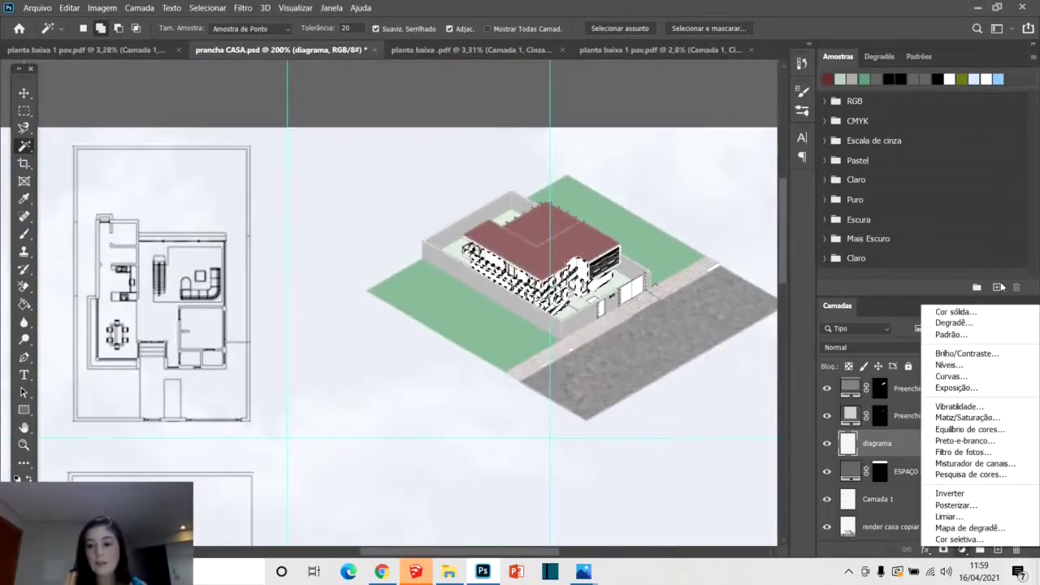
left_click(956, 312)
mouse_move(516, 140)
left_mouse_down()
mouse_move(471, 131)
mouse_move(455, 144)
left_mouse_up()
left_click_drag(612, 56, 114, 69)
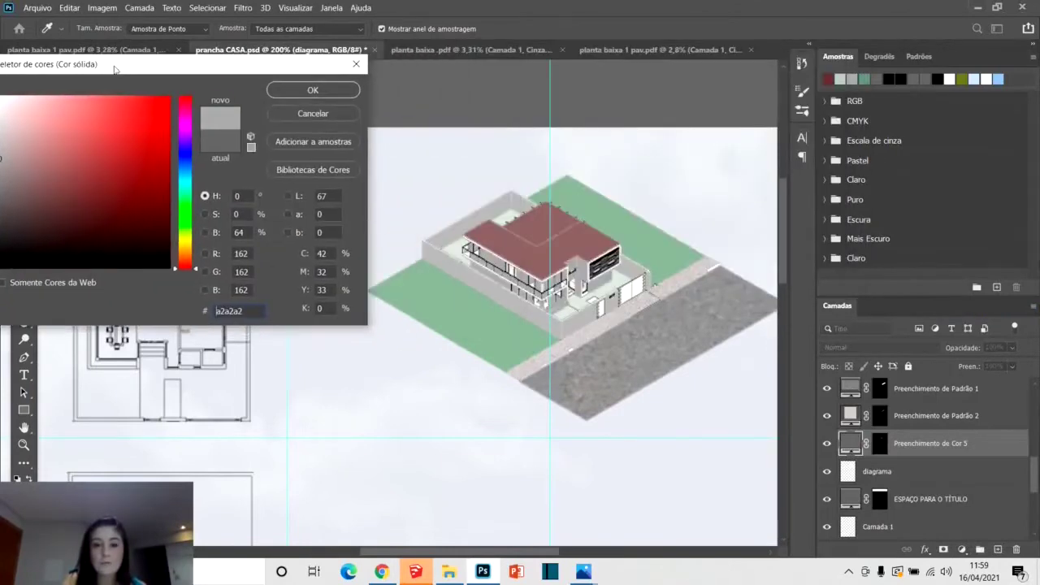
left_click(315, 93)
left_click_drag(981, 348, 952, 349)
scroll(360, 262, "down", 5)
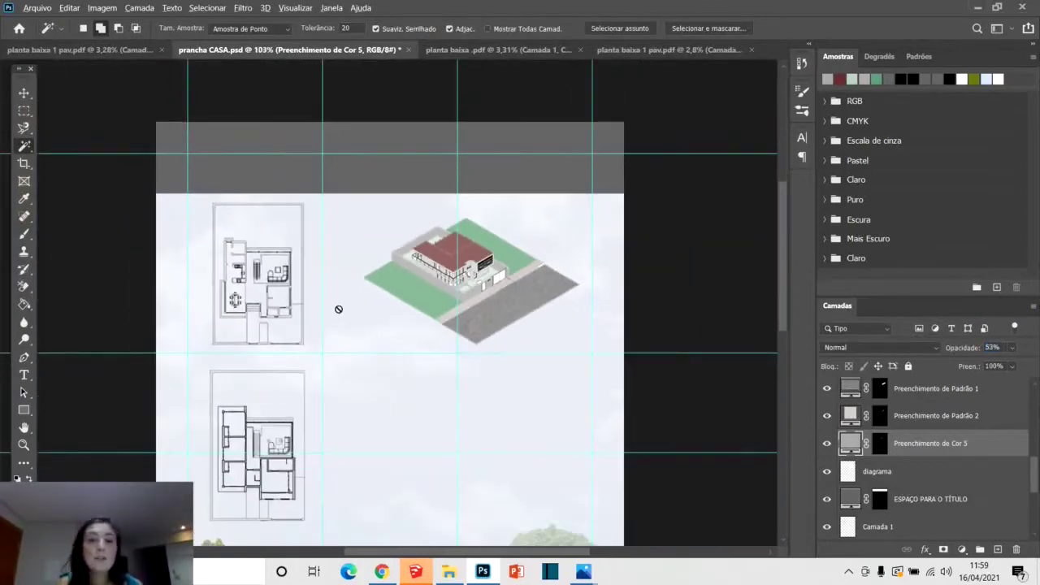
scroll(417, 235, "down", 2)
scroll(445, 345, "up", 3)
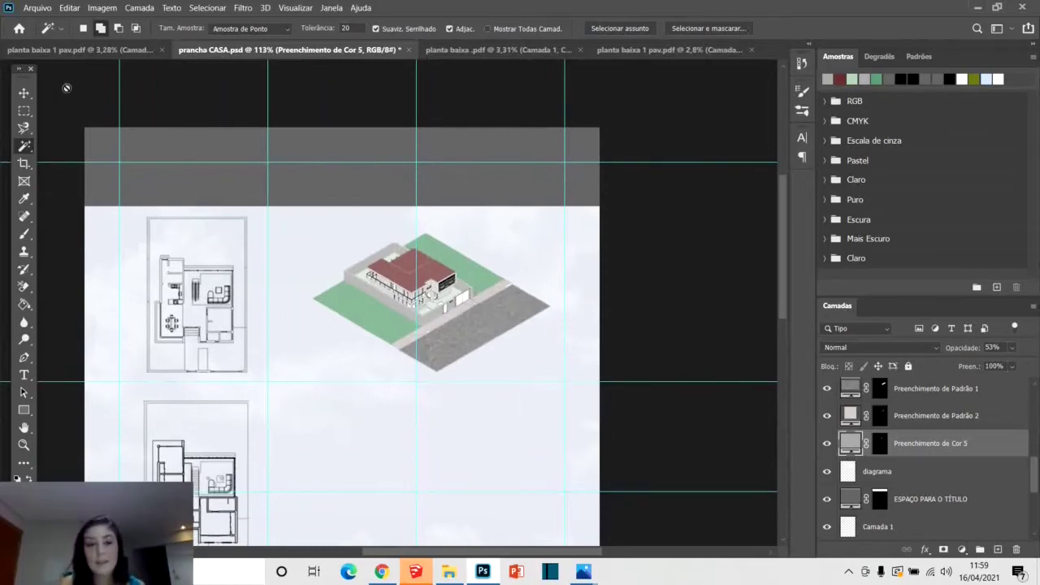
Try an elliptical marquee selection around the isometric diagram and clear it.
left_click(28, 113)
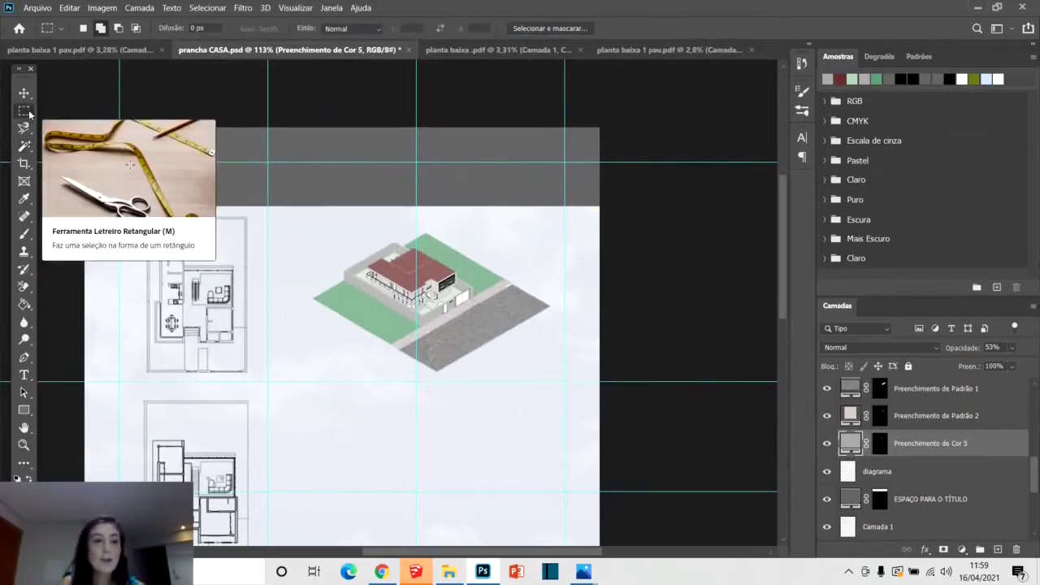
right_click(28, 113)
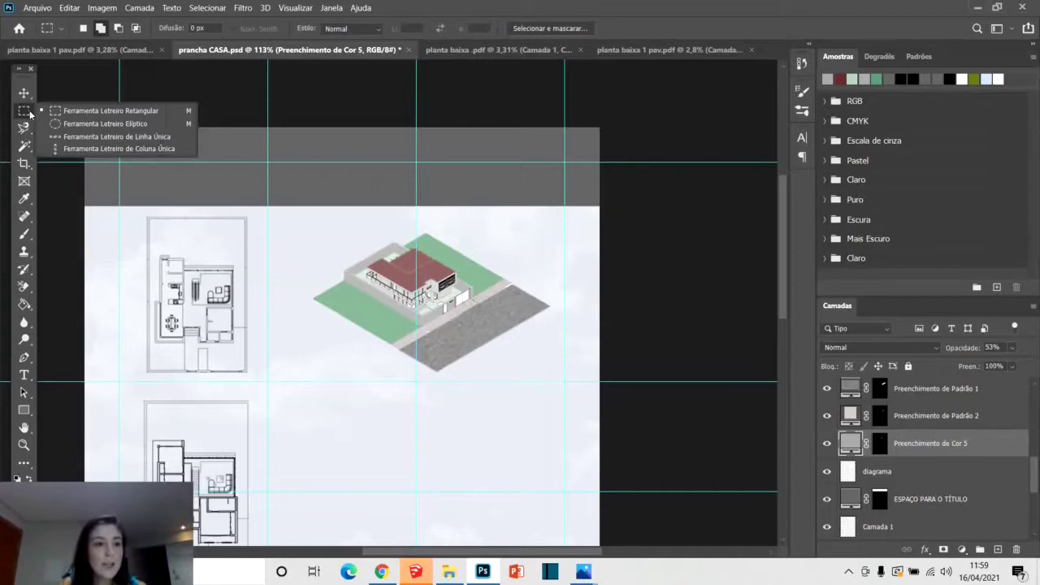
left_click(70, 124)
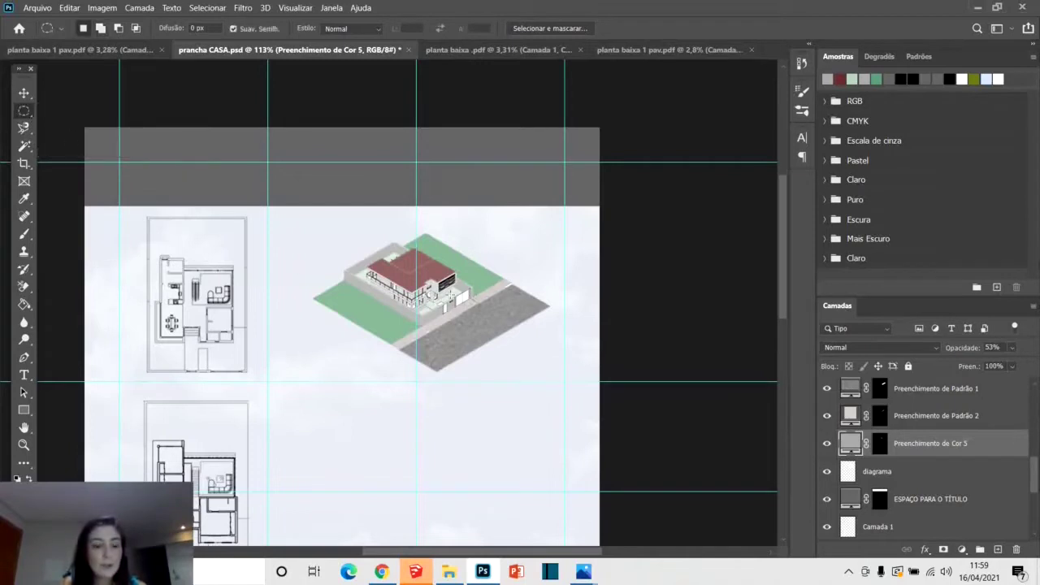
left_click_drag(297, 200, 503, 360)
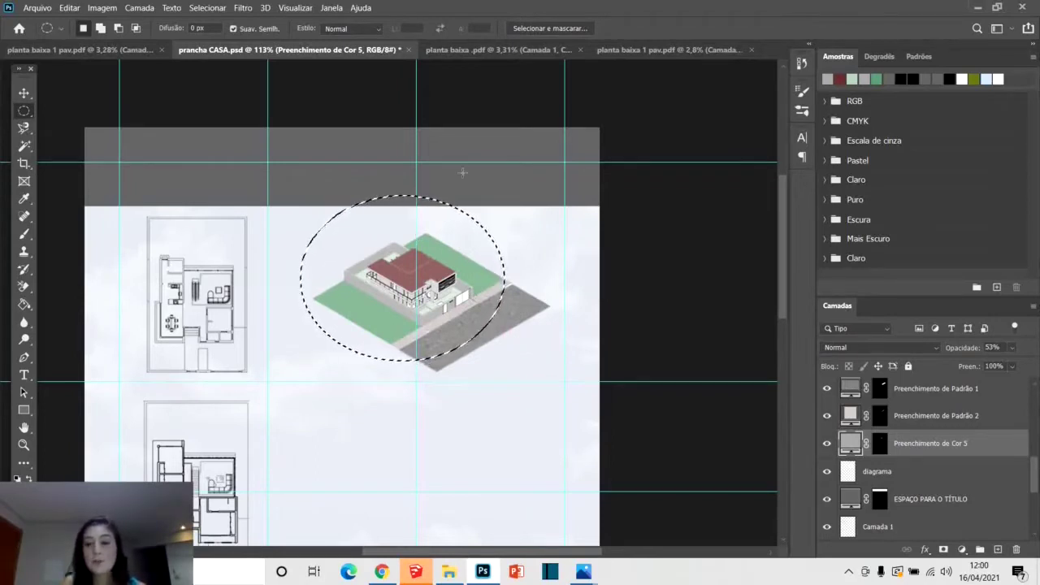
key("ctrl+d")
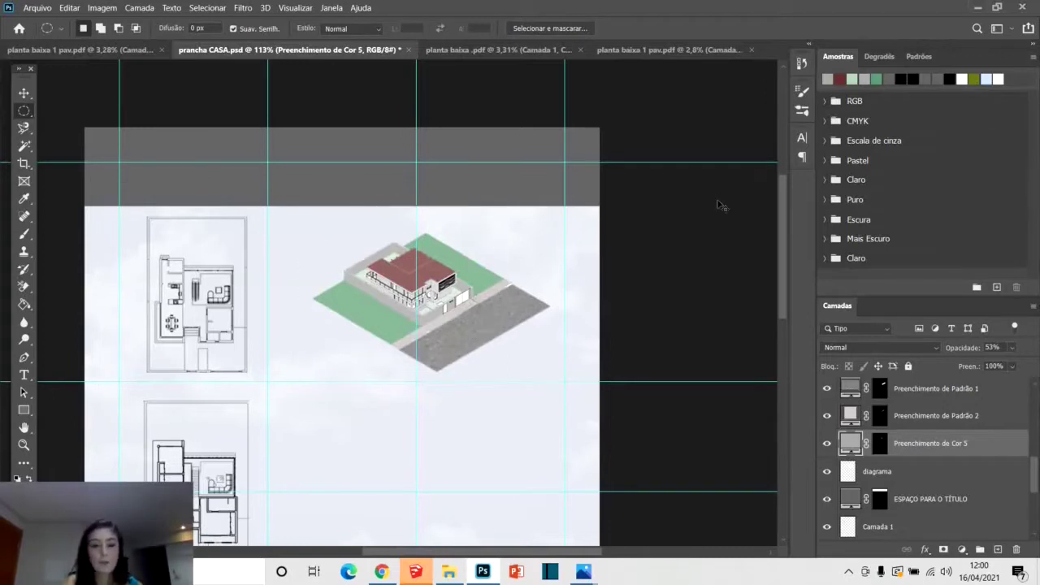
scroll(723, 206, "down", 2)
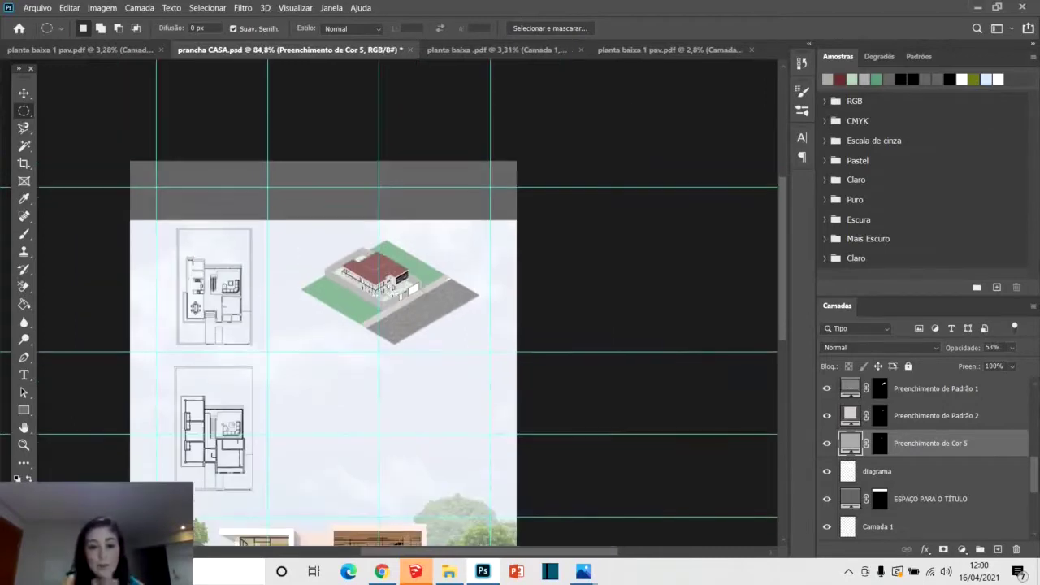
Merge the diagrama layer with all its colour and pattern fill layers into one layer, then toggle its visibility to check it.
scroll(895, 448, "down", 2)
left_click(904, 421)
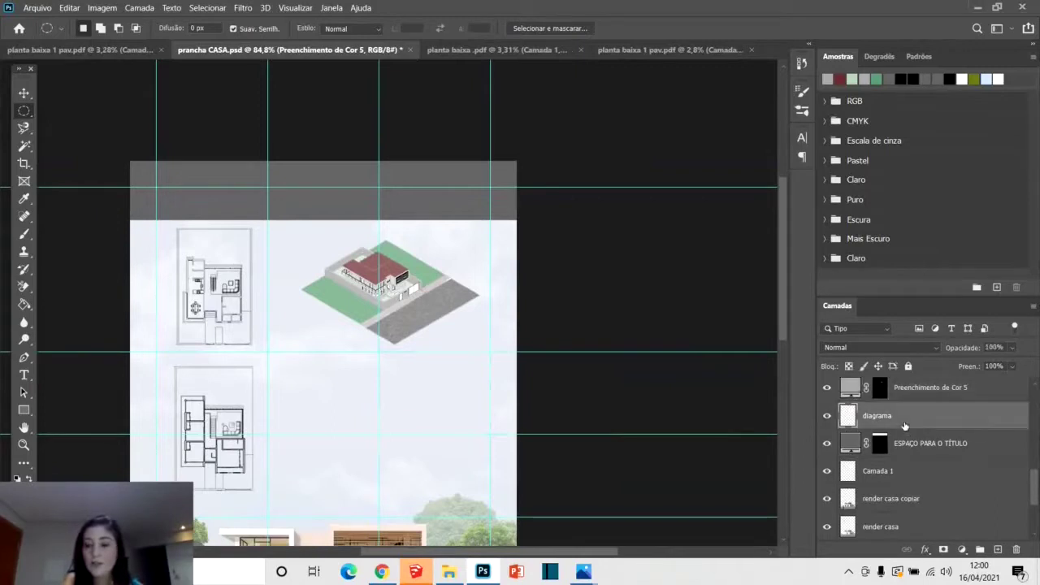
scroll(934, 464, "up", 5)
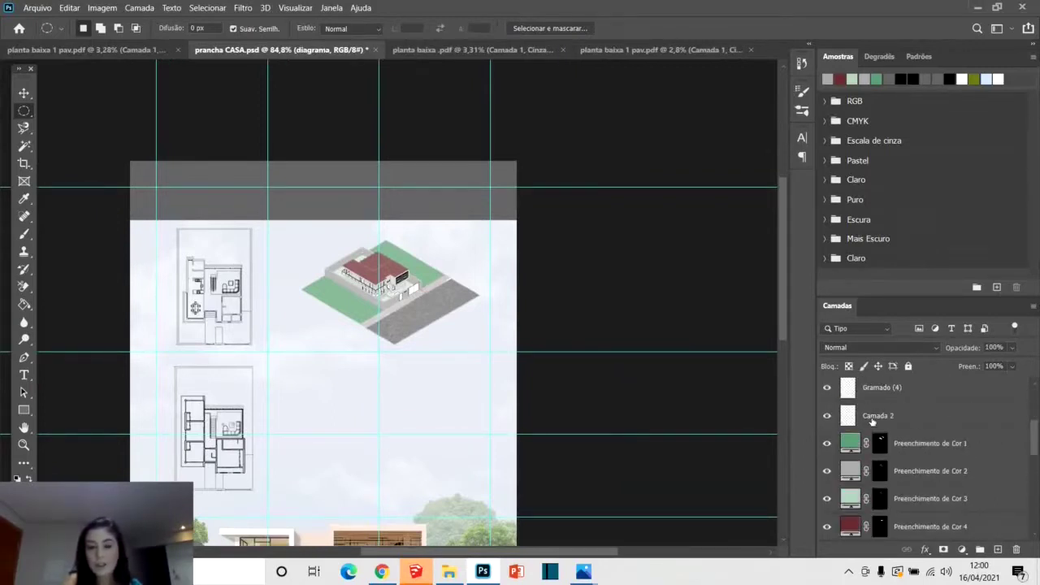
scroll(872, 420, "down", 1)
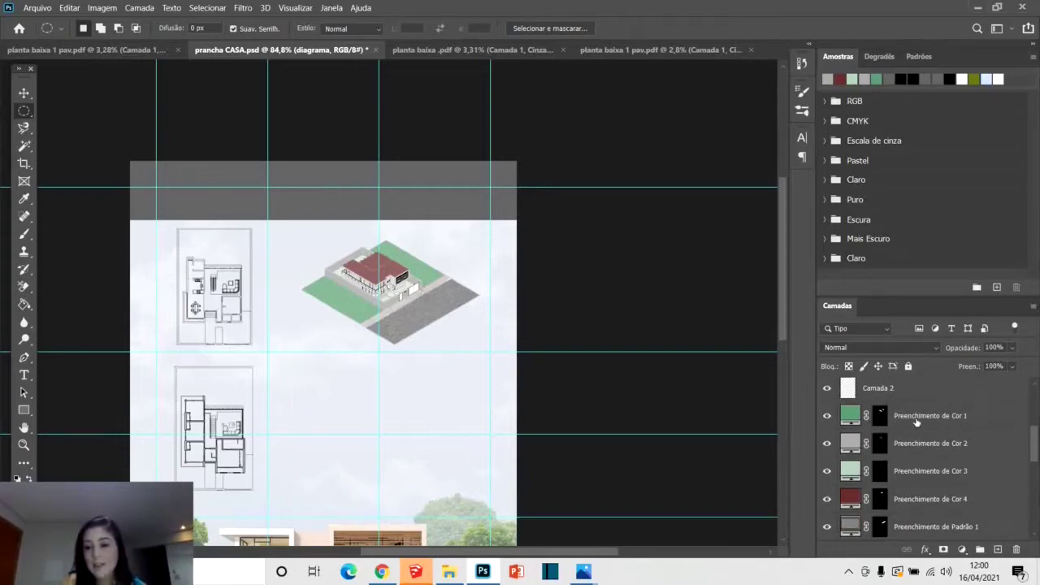
left_click(914, 420, "shift")
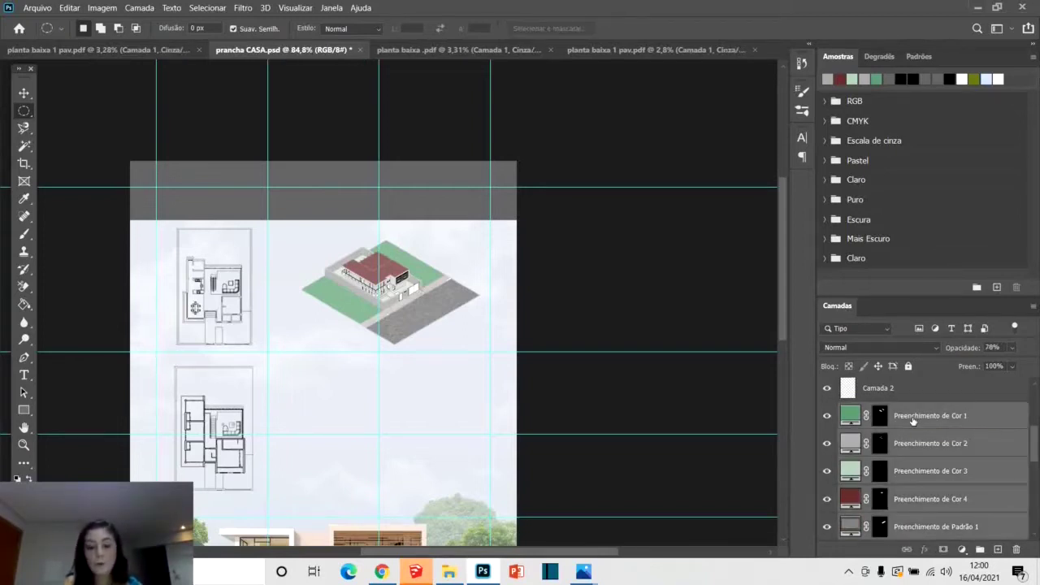
right_click(916, 420)
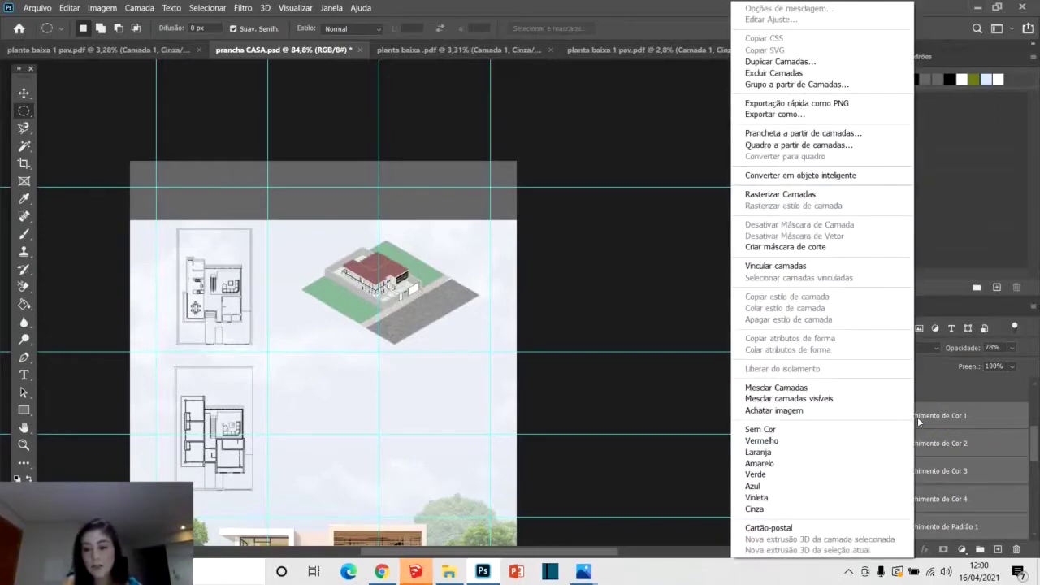
left_click(777, 388)
left_click(827, 417)
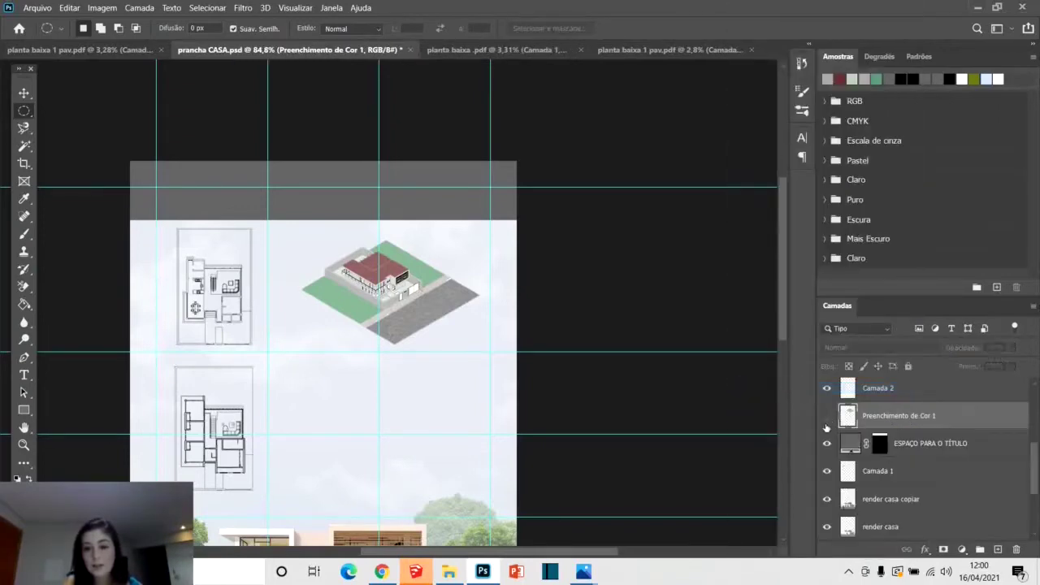
left_click(828, 418)
left_click(827, 418)
left_click(827, 418)
left_click(827, 418)
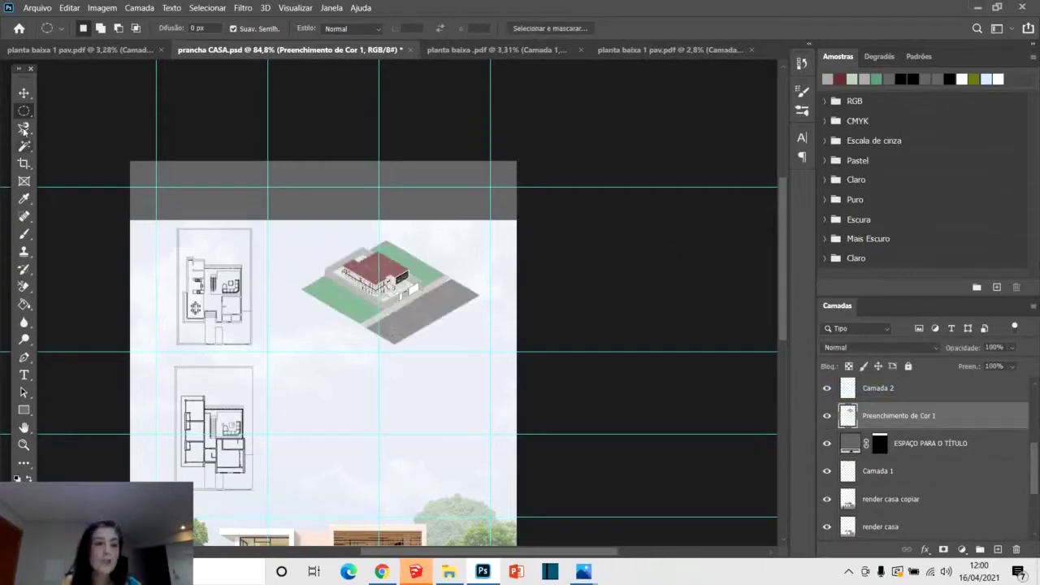
scroll(294, 181, "up", 3)
left_click_drag(314, 224, 539, 408)
scroll(247, 307, "down", 2)
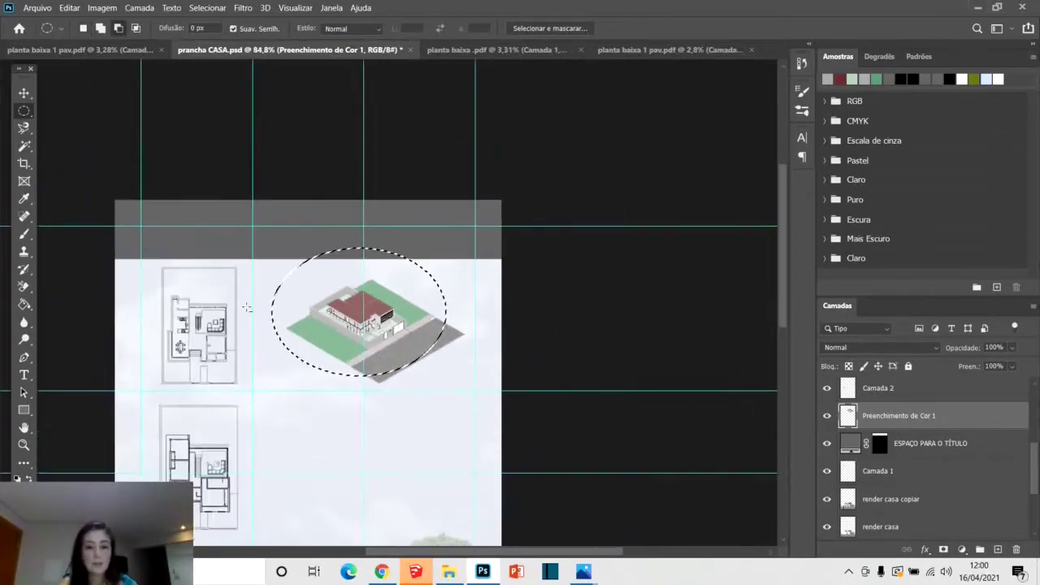
left_click(290, 267)
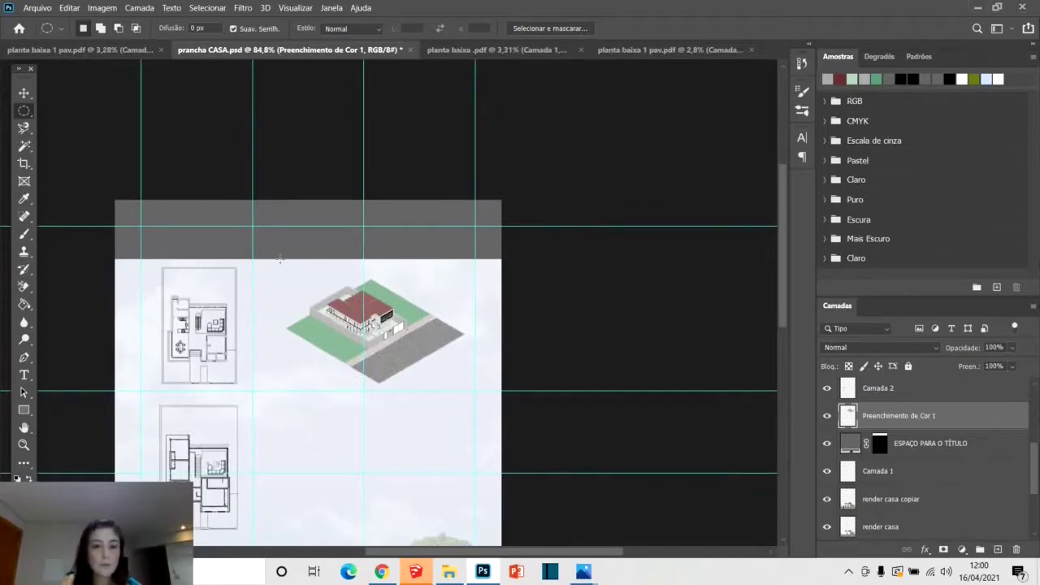
Try to trim the merged diagram with an inverted elliptical marquee selection, undo the deletion and clear the selection.
left_click_drag(280, 265, 437, 371)
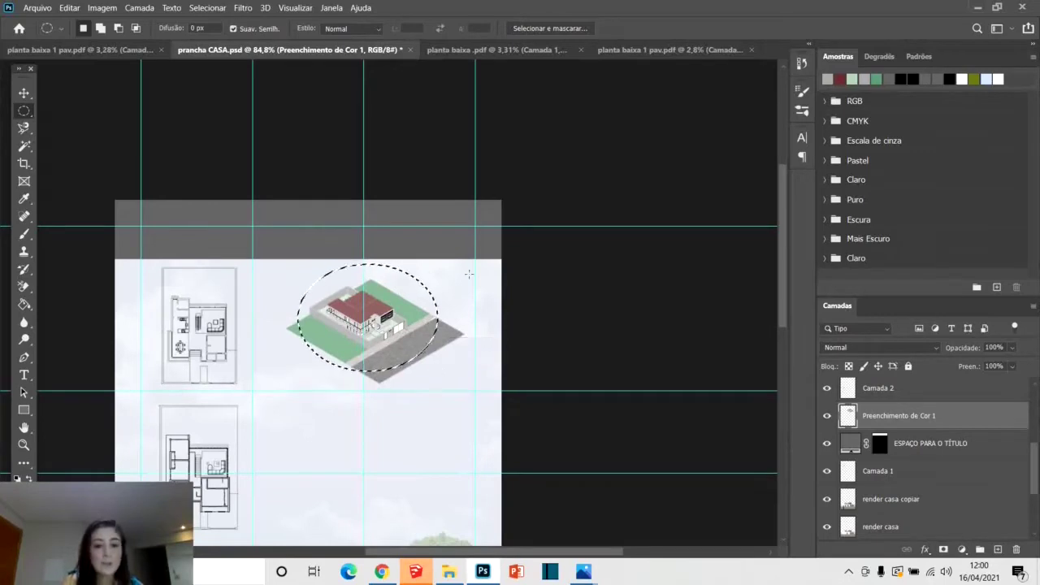
scroll(364, 273, "up", 3)
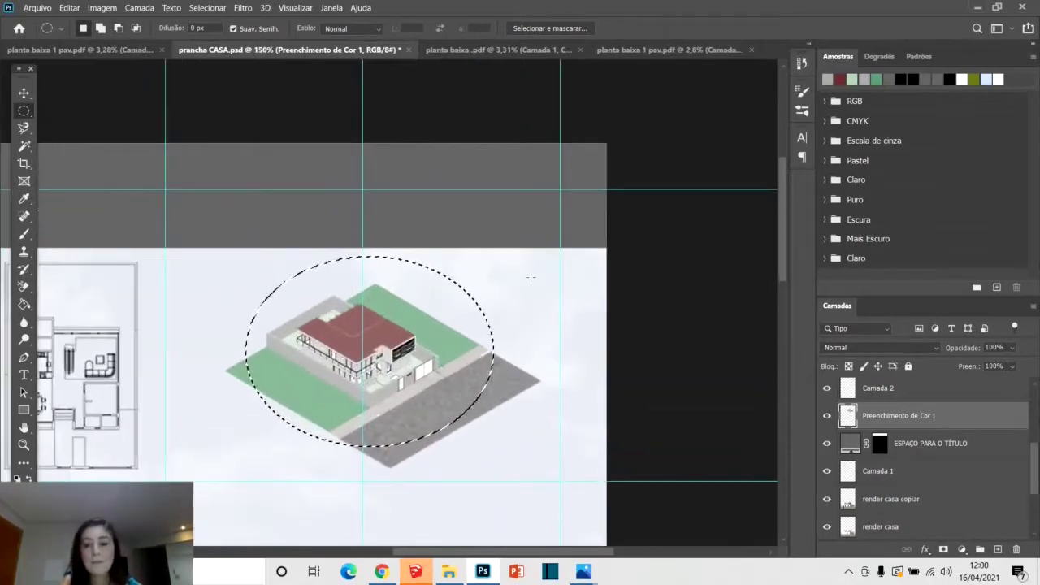
right_click(435, 302)
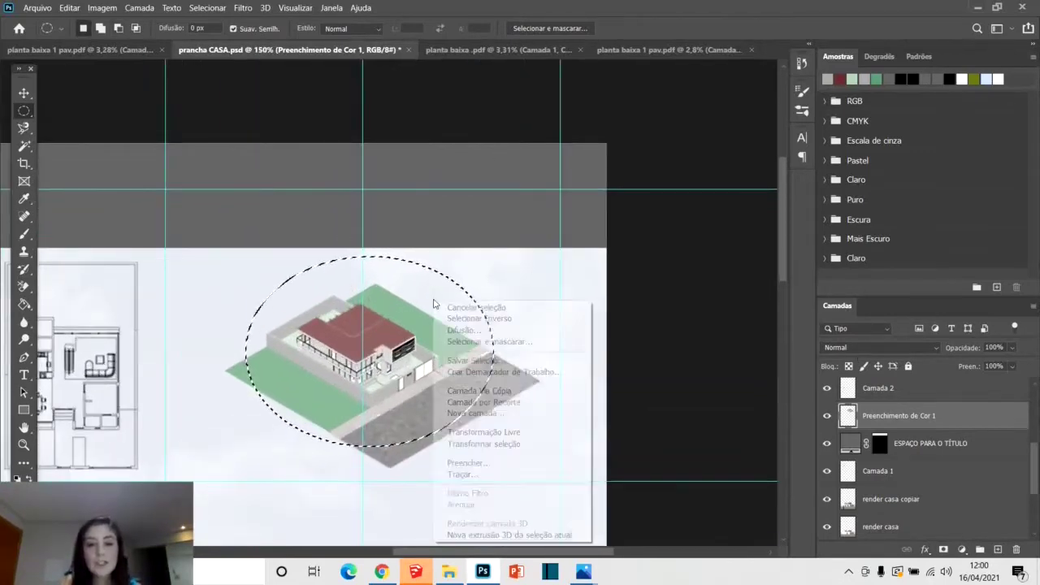
left_click(479, 318)
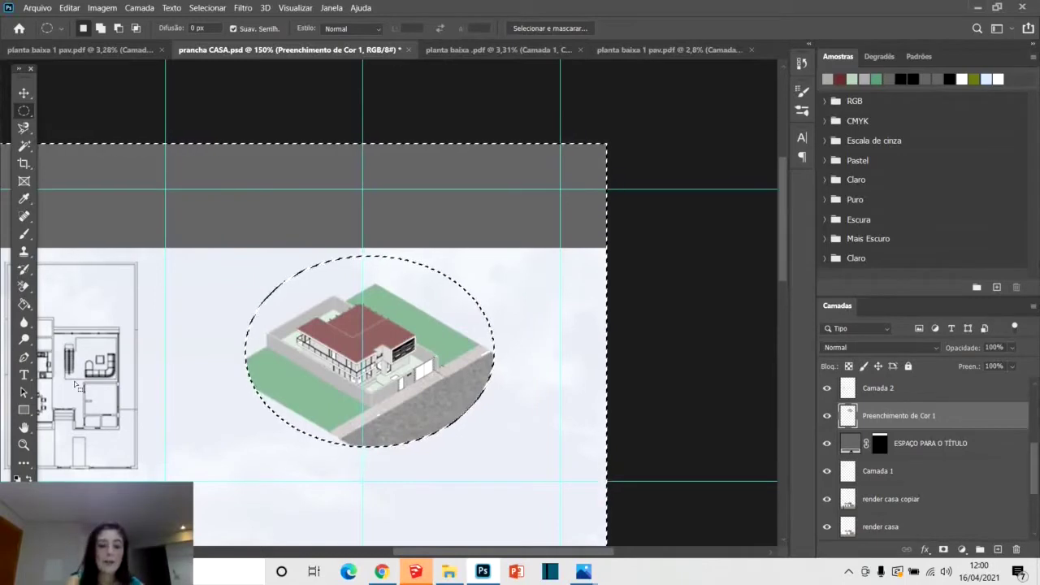
key("ctrl+z")
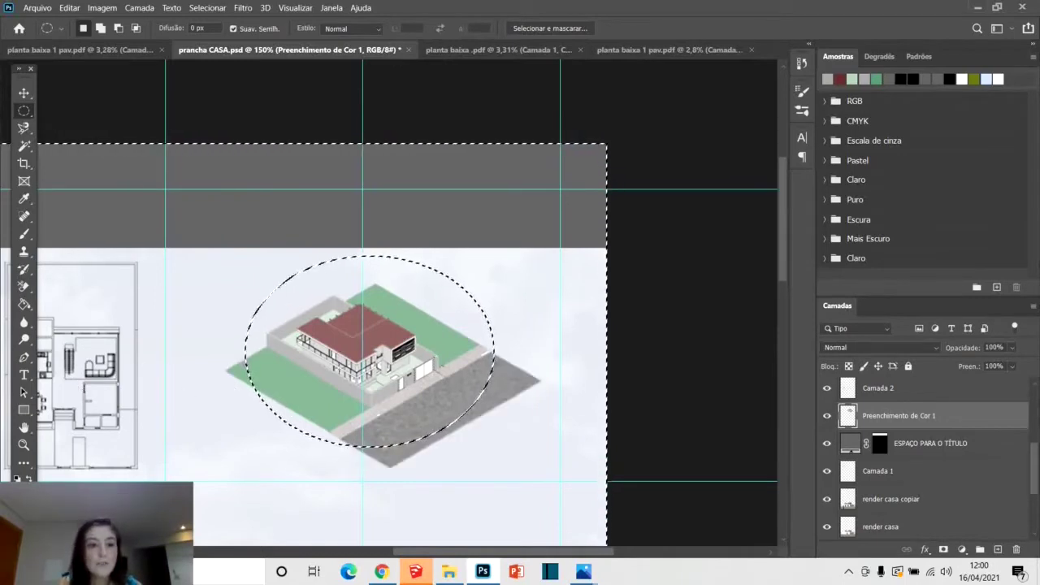
key("ctrl+d")
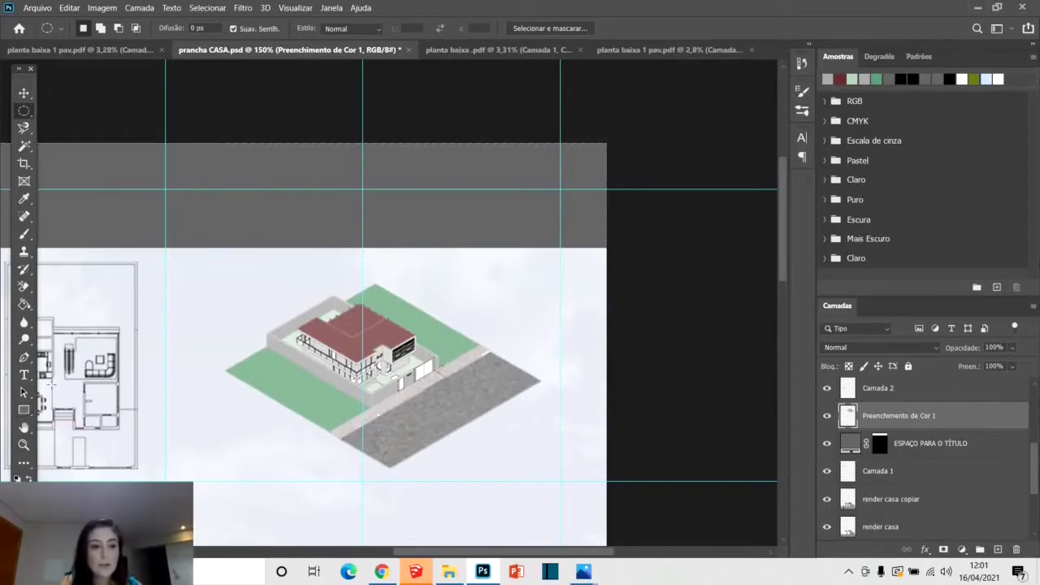
With the Ellipse tool in path mode, draw an ellipse about 354 by 227 px around the diagram and convert it to a vector mask.
left_click(25, 411)
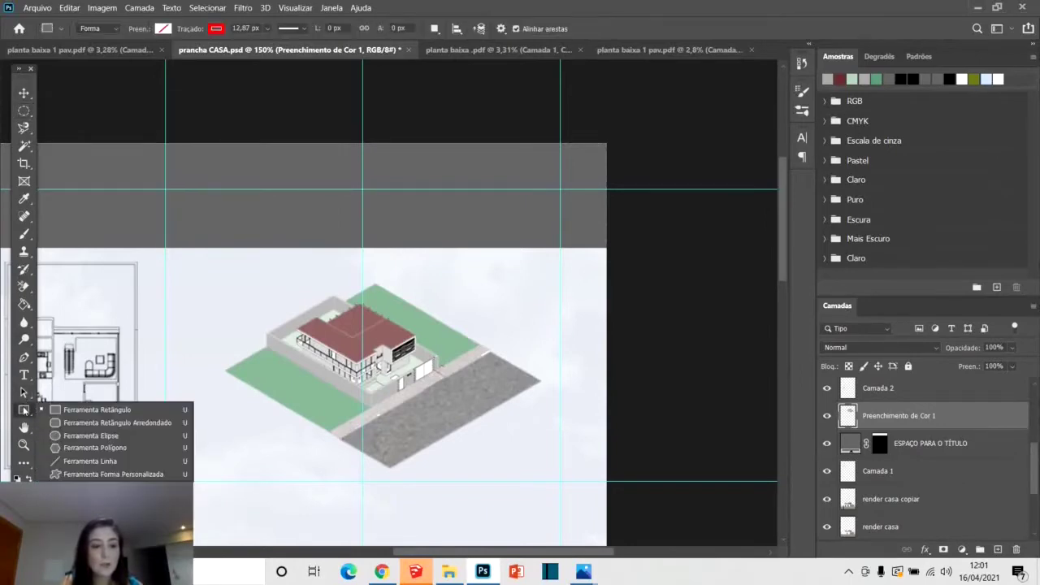
left_click(90, 436)
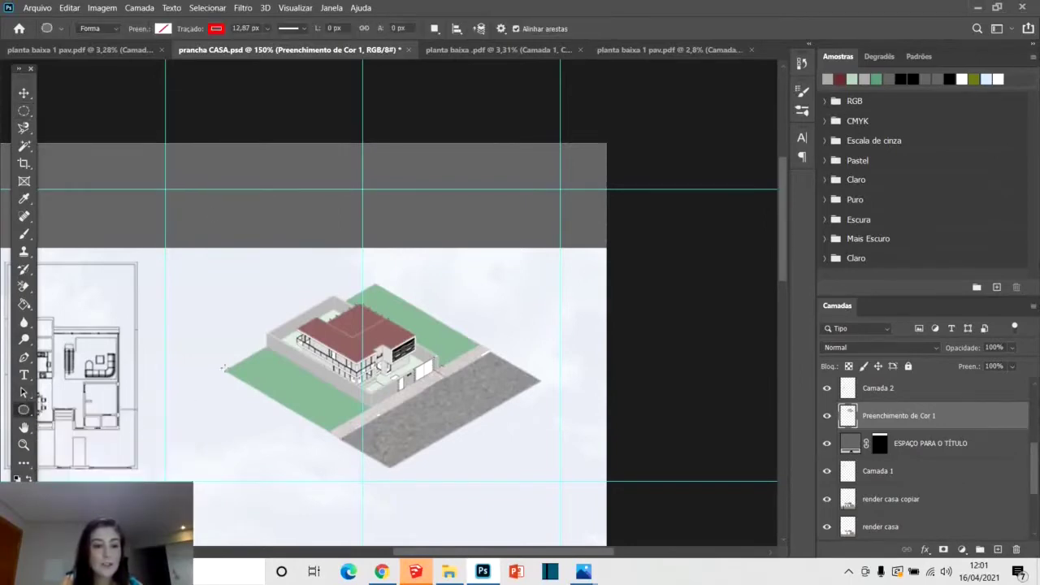
left_click(93, 27)
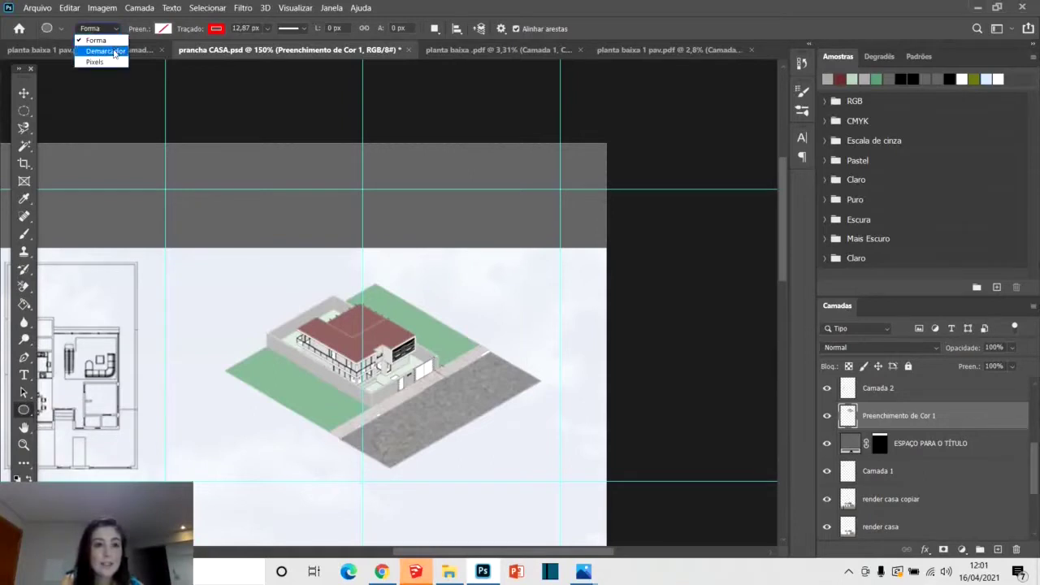
left_click(98, 49)
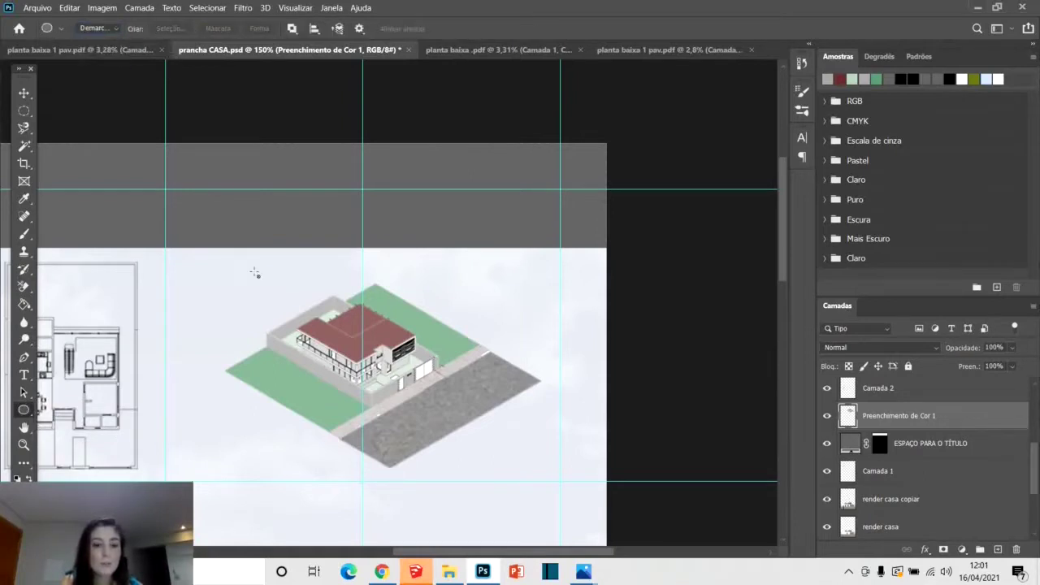
left_click_drag(210, 255, 497, 439)
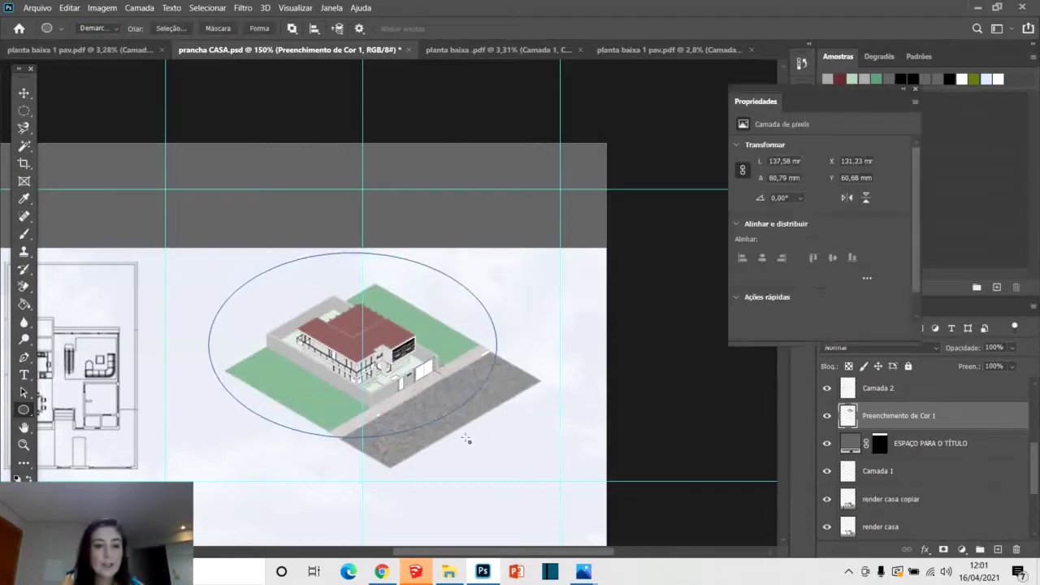
left_click(218, 29)
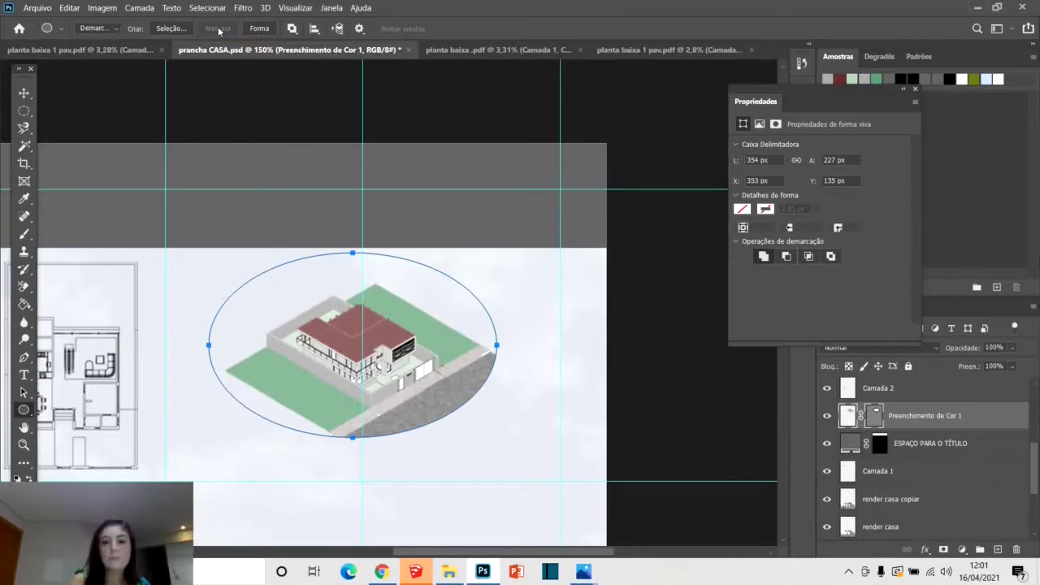
scroll(274, 198, "down", 3)
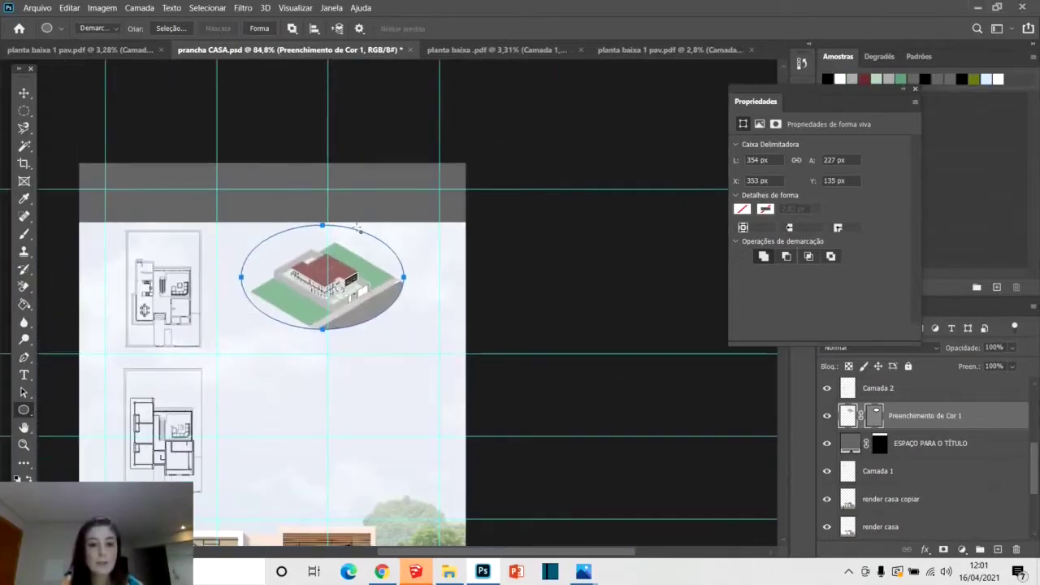
key("v")
scroll(469, 323, "down", 2)
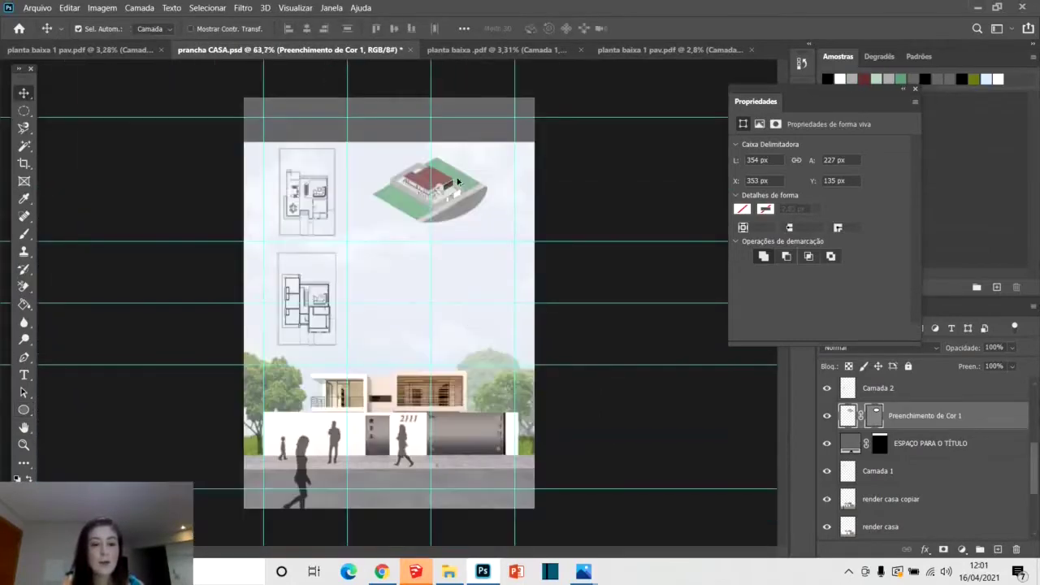
Set the Ellipse tool to shape mode with a black dashed stroke of 3.79 px.
scroll(484, 118, "up", 5)
left_click(25, 414)
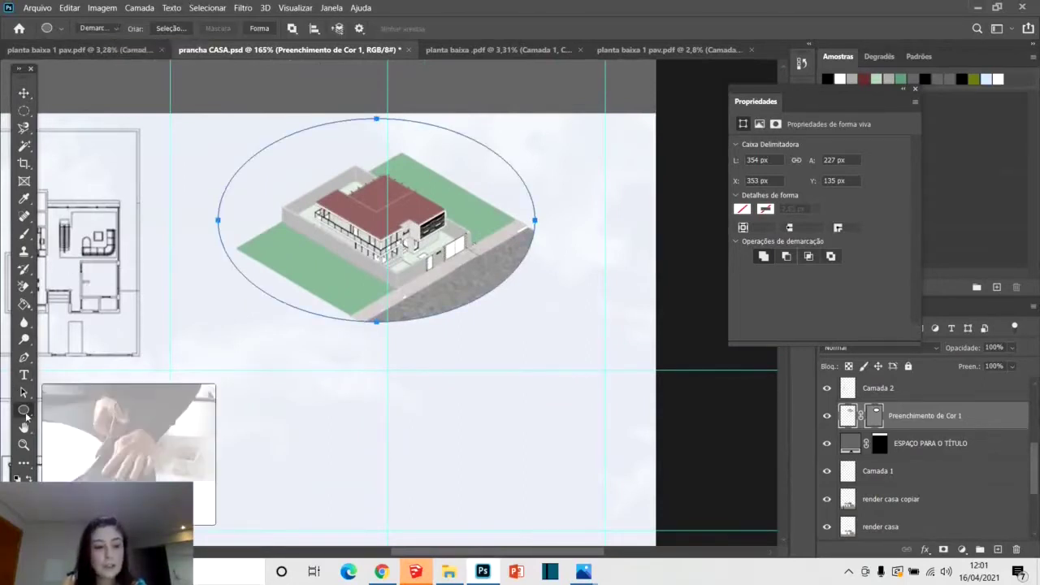
left_click(113, 33)
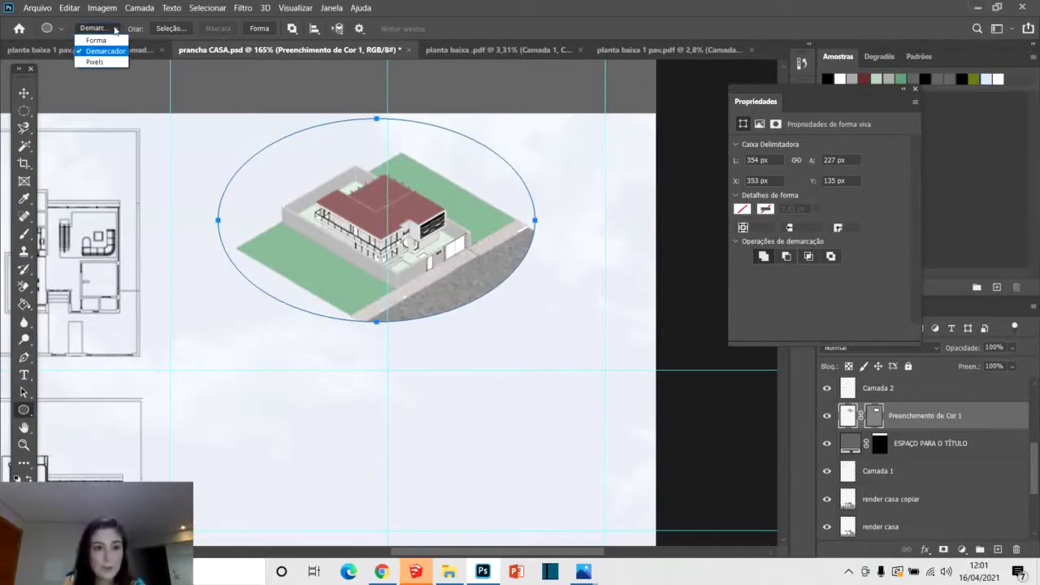
left_click(118, 42)
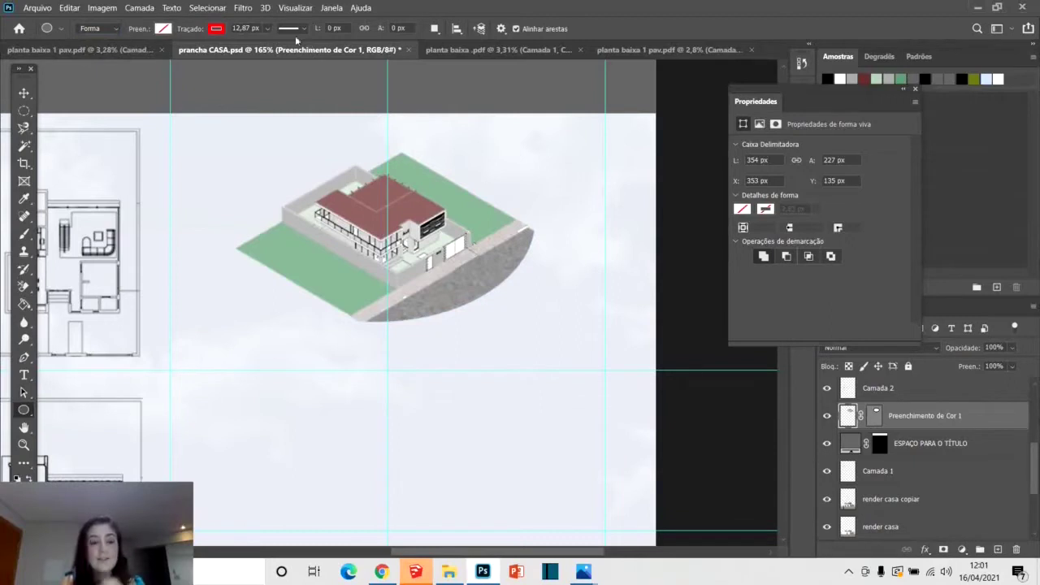
left_click(217, 29)
left_click(131, 100)
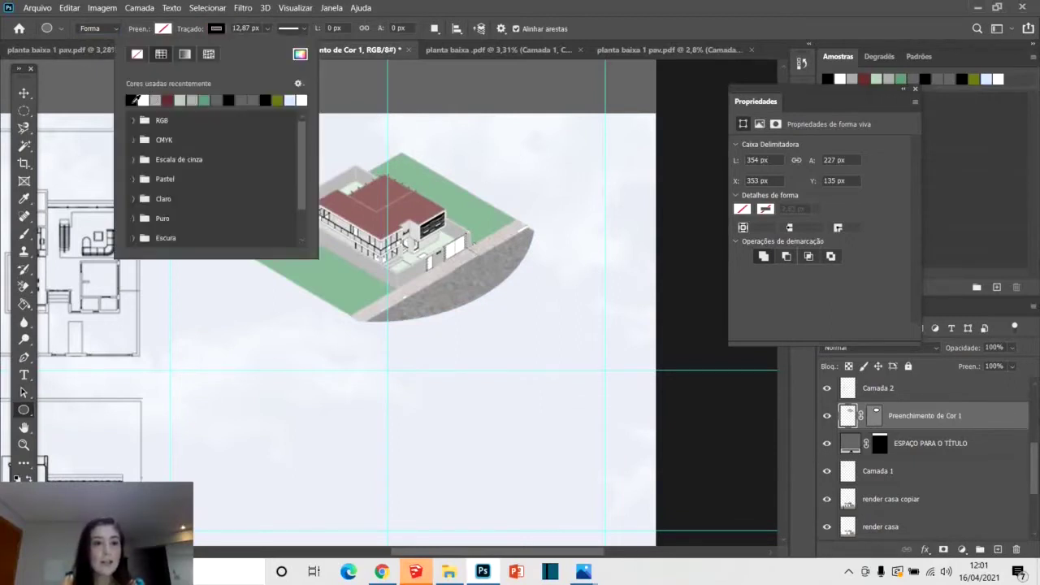
key("Return")
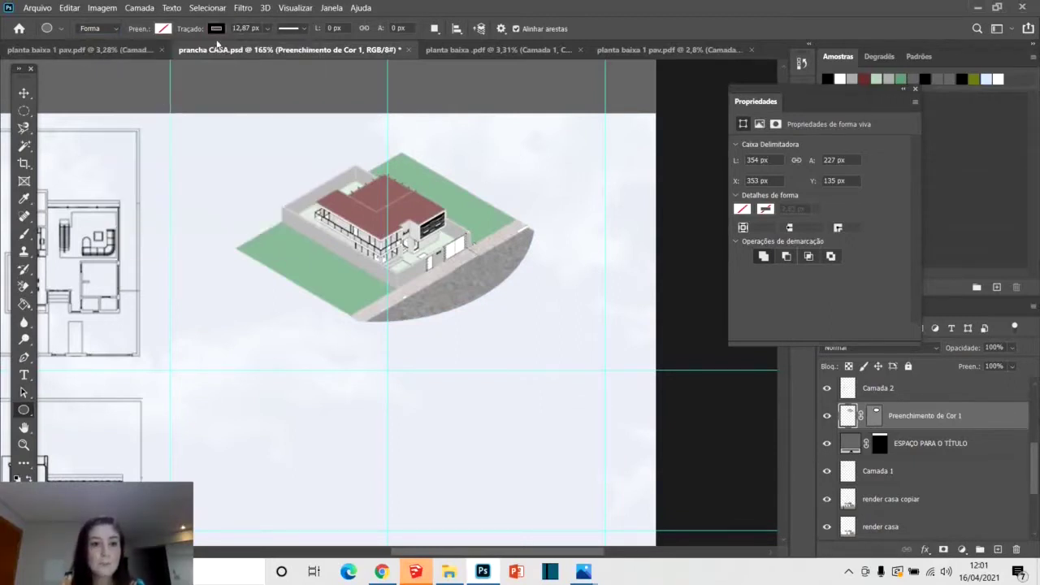
left_click(266, 28)
left_click_drag(275, 44, 272, 45)
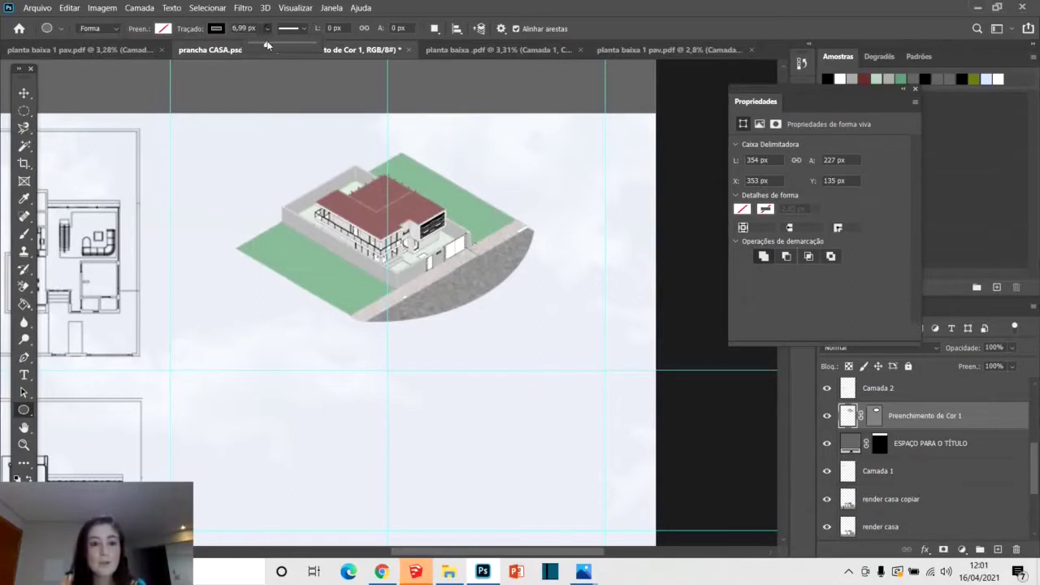
left_click(292, 31)
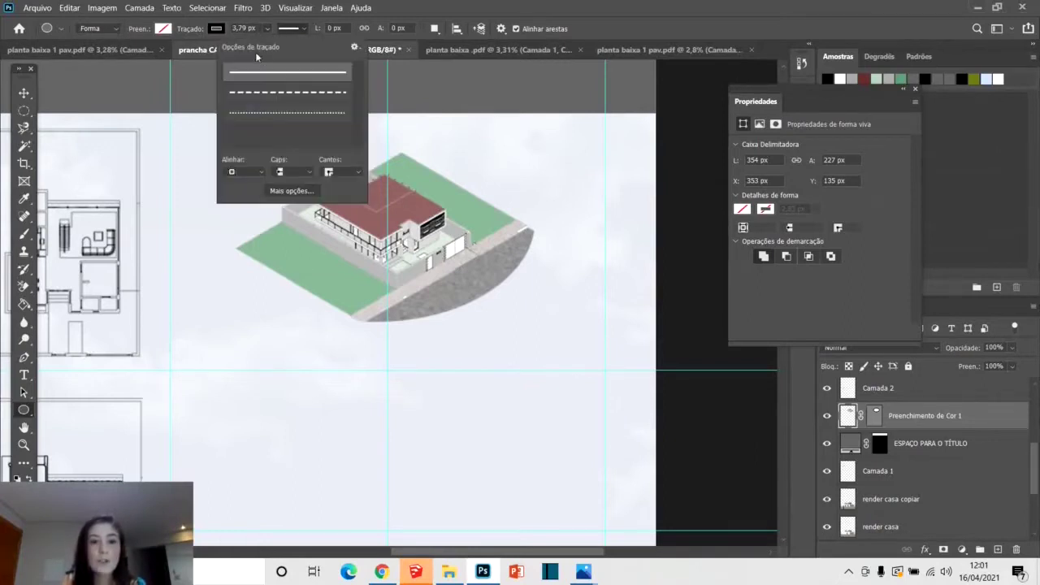
left_click(268, 92)
left_click(428, 139)
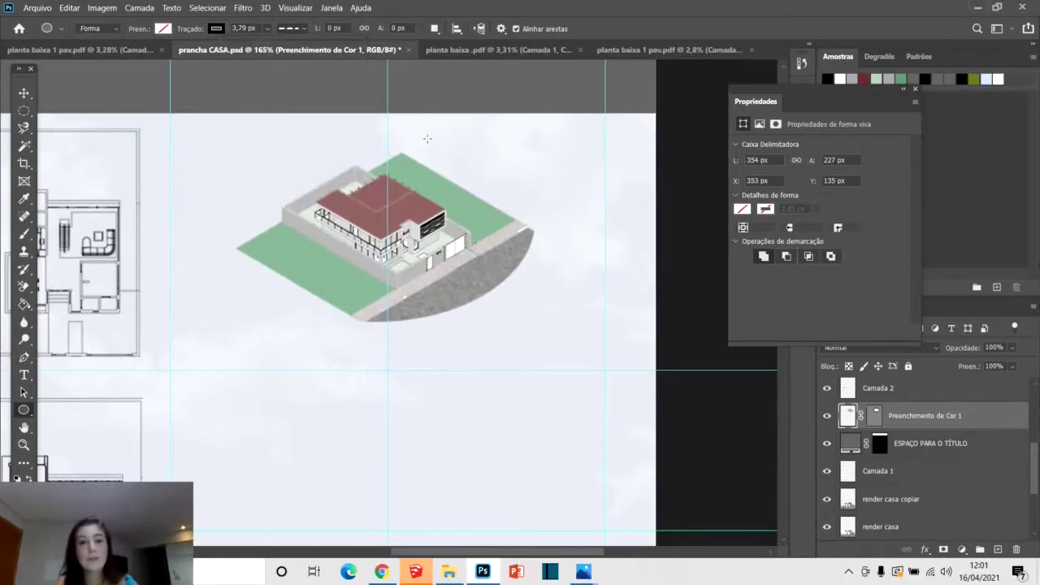
Draw a dashed ellipse about 349 by 221 px along the masked diagram's edge and set its stroke width to 1.87 px.
scroll(440, 175, "down", 4)
left_click_drag(332, 150, 478, 240)
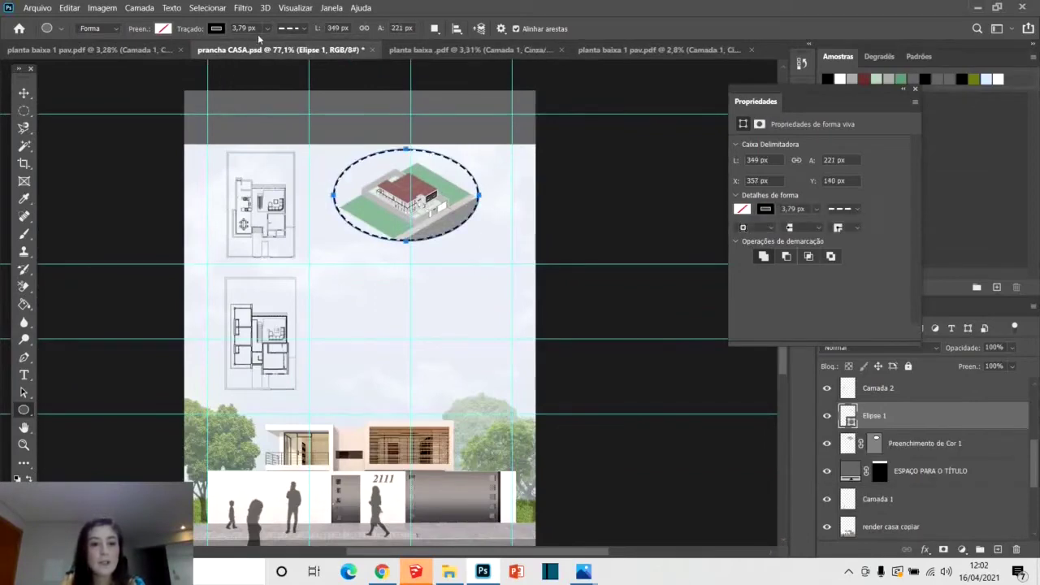
left_click_drag(271, 46, 269, 46)
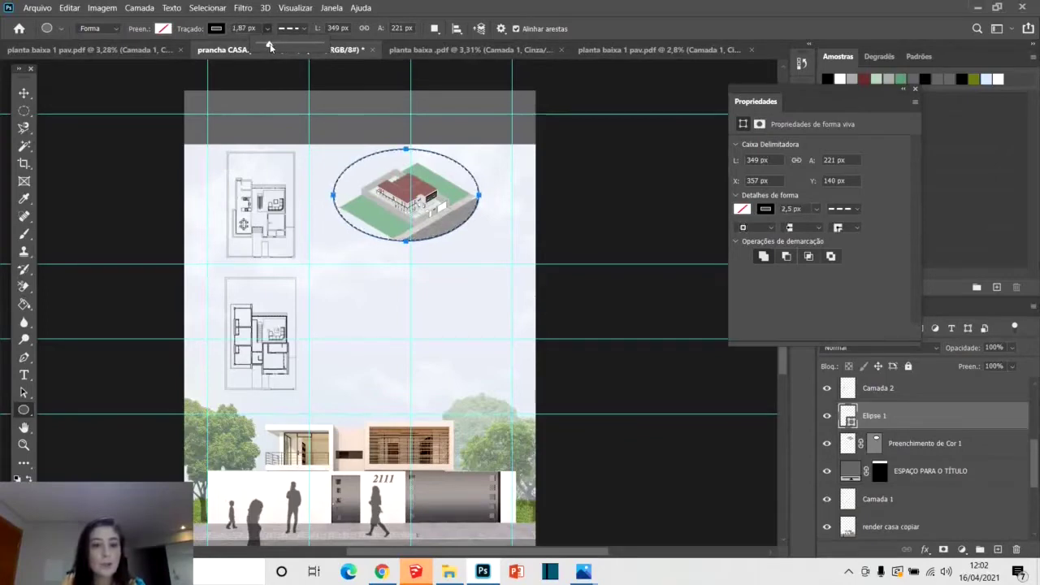
left_click(27, 93)
scroll(501, 279, "up", 3)
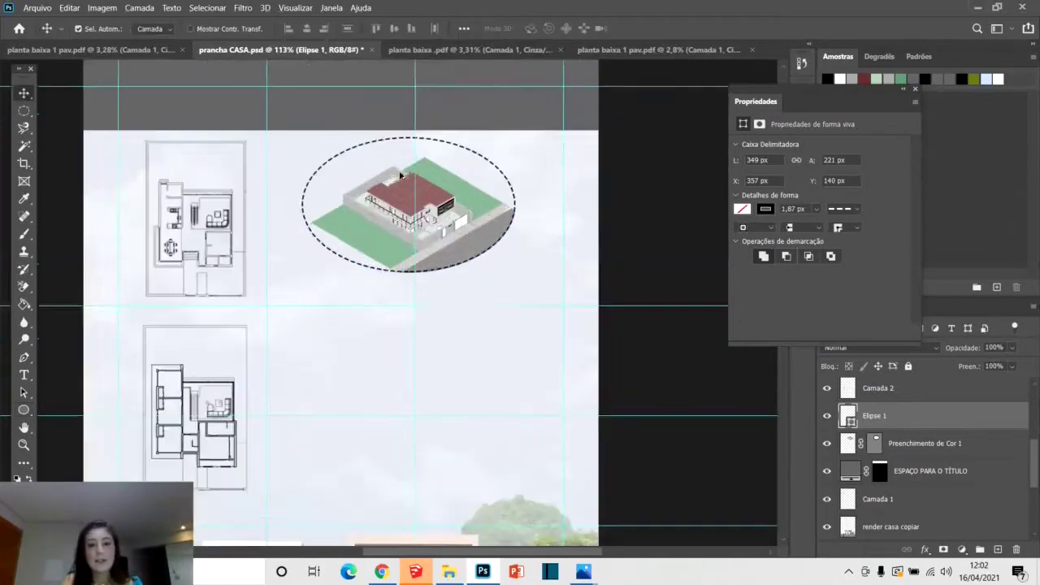
scroll(336, 179, "down", 4)
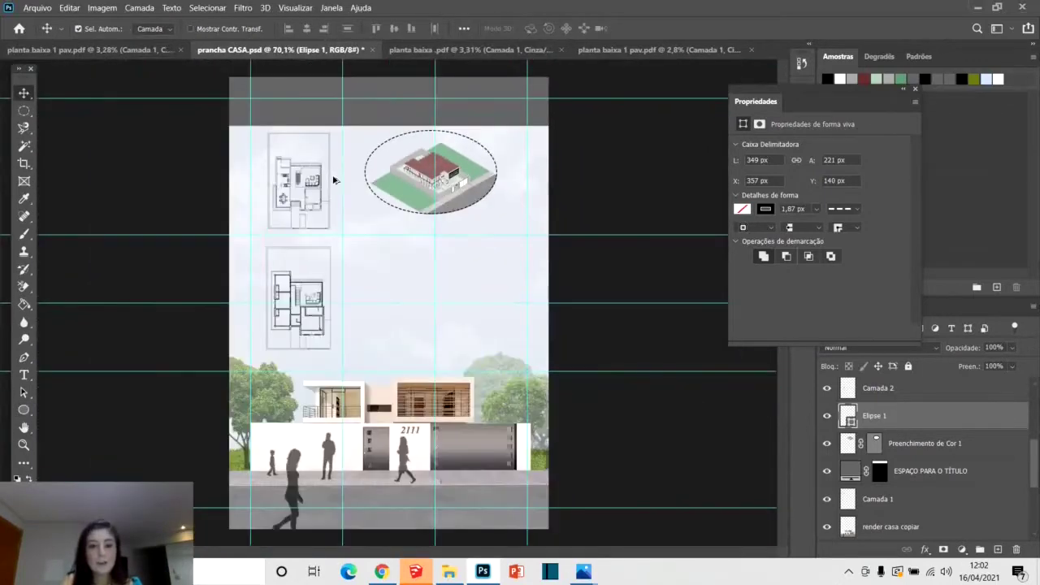
Hide the ESPAÇO PARA O TÍTULO layer to remove the title strip from view.
scroll(371, 162, "down", 1)
scroll(390, 154, "up", 1)
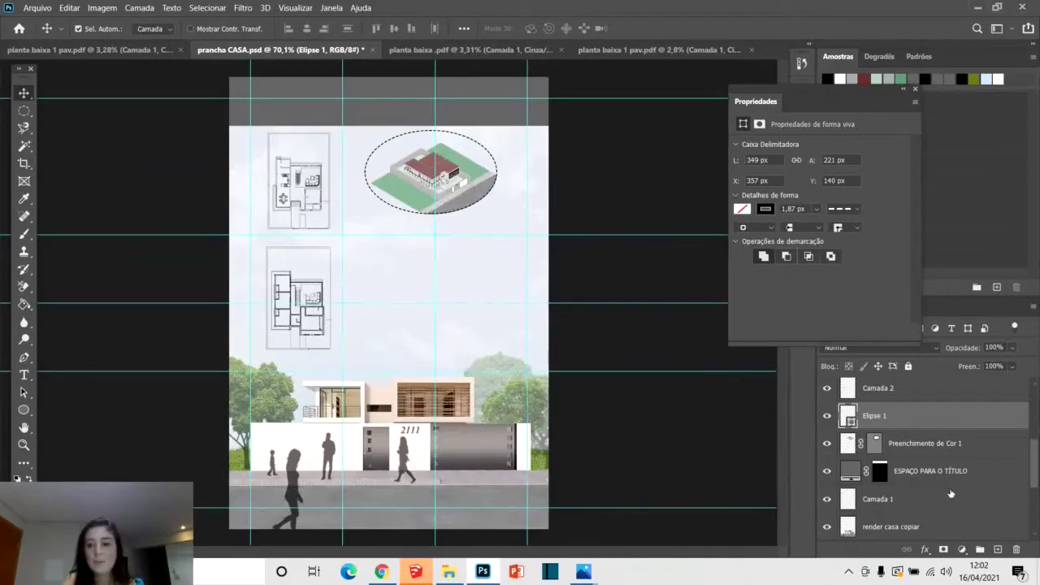
left_click(861, 446)
left_click(823, 478)
left_click(823, 478)
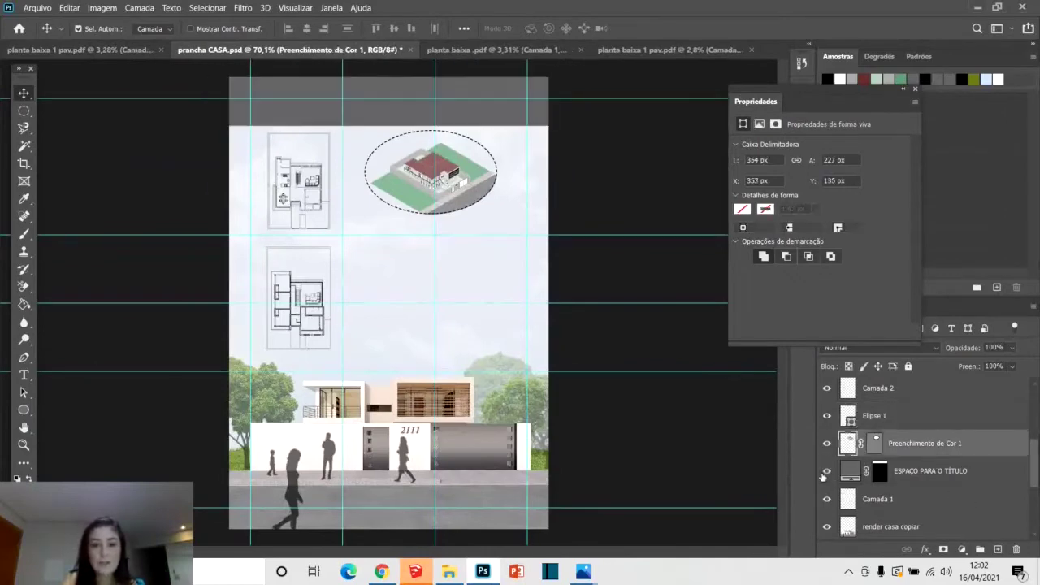
left_click(823, 478)
left_click(823, 478)
left_click(824, 478)
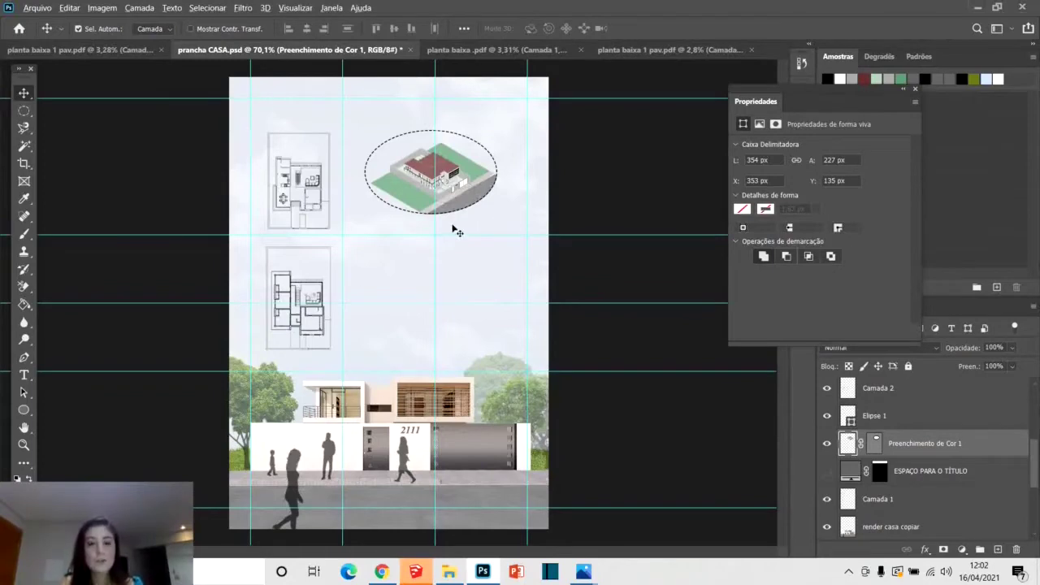
Create a left-aligned paragraph text box of placeholder text, about 130 by 91 mm, below the dashed ellipse.
scroll(358, 287, "down", 2)
scroll(388, 299, "up", 2)
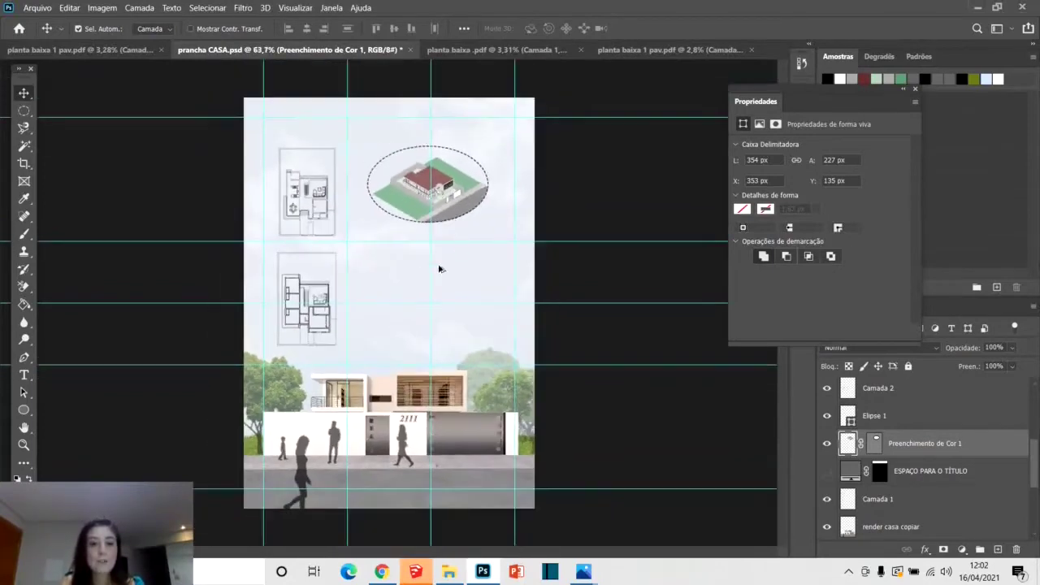
scroll(422, 264, "up", 1)
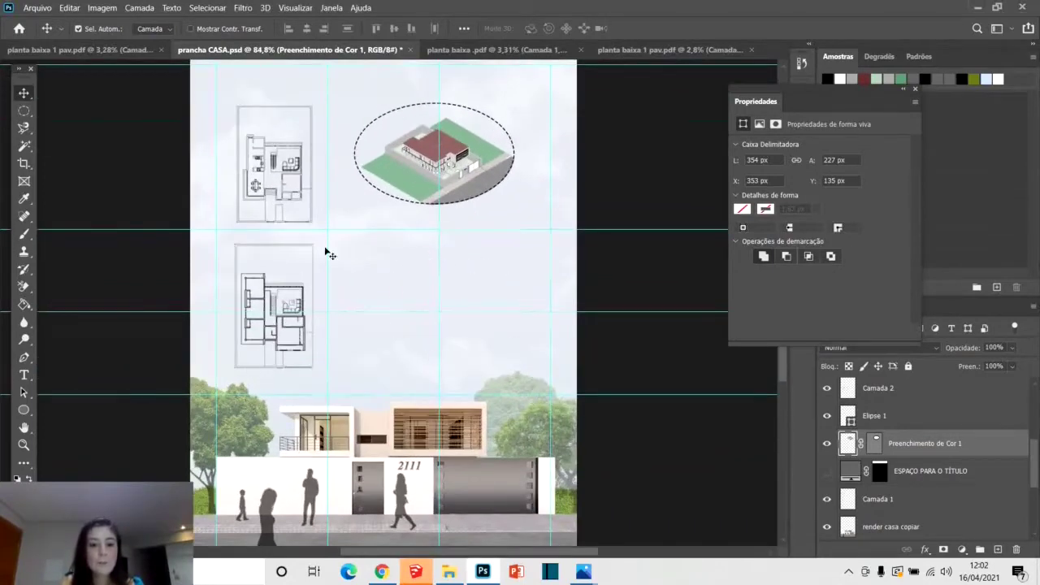
left_click(24, 375)
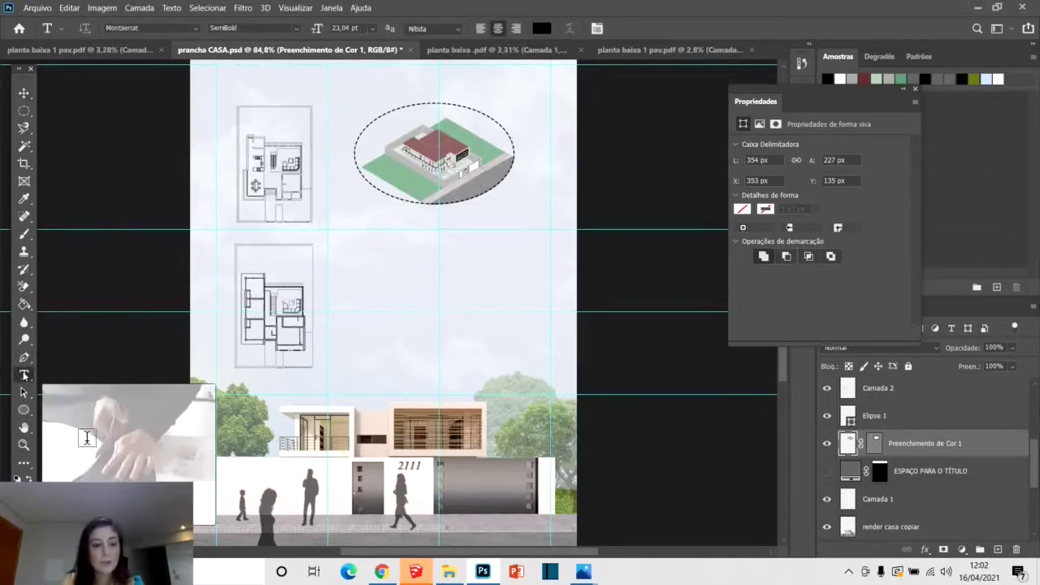
left_click_drag(360, 244, 529, 361)
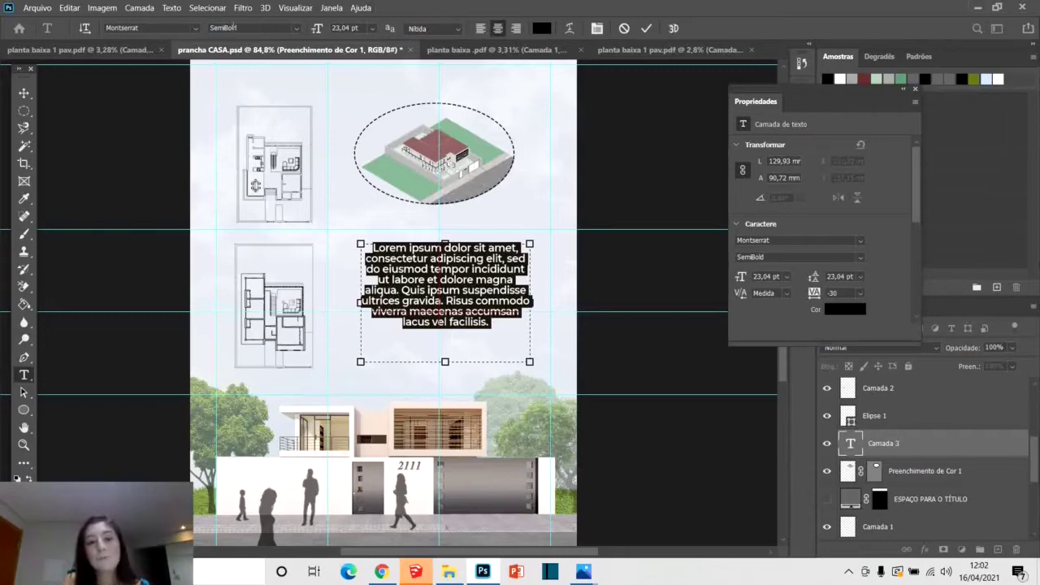
left_click(481, 28)
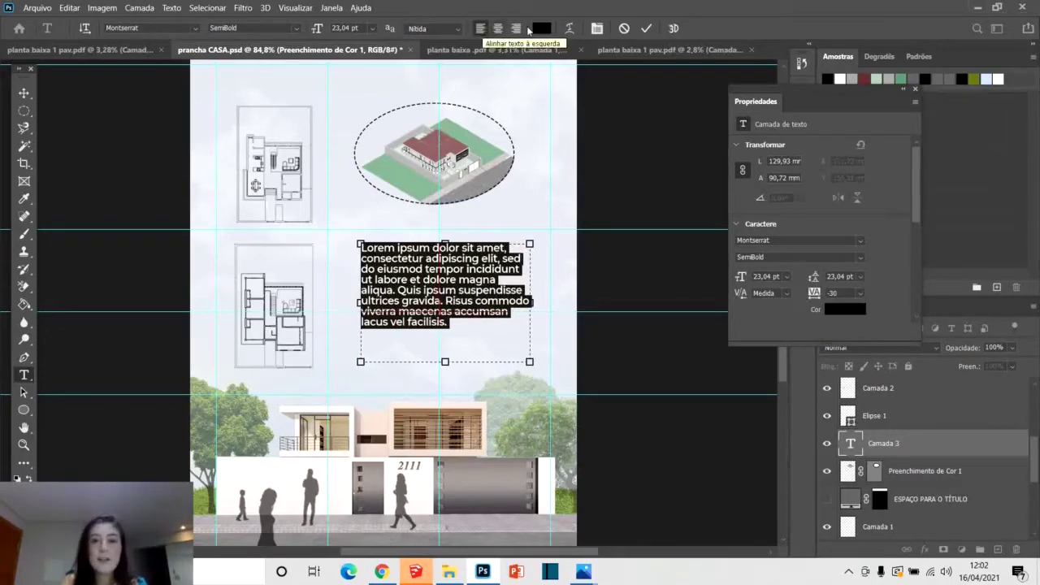
left_click(518, 29)
left_click(496, 30)
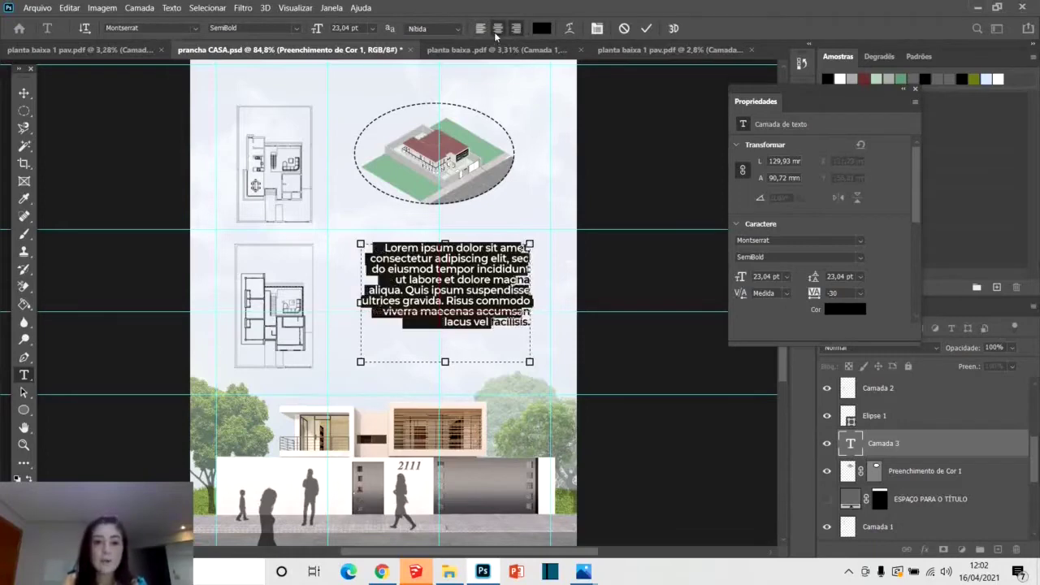
left_click(485, 29)
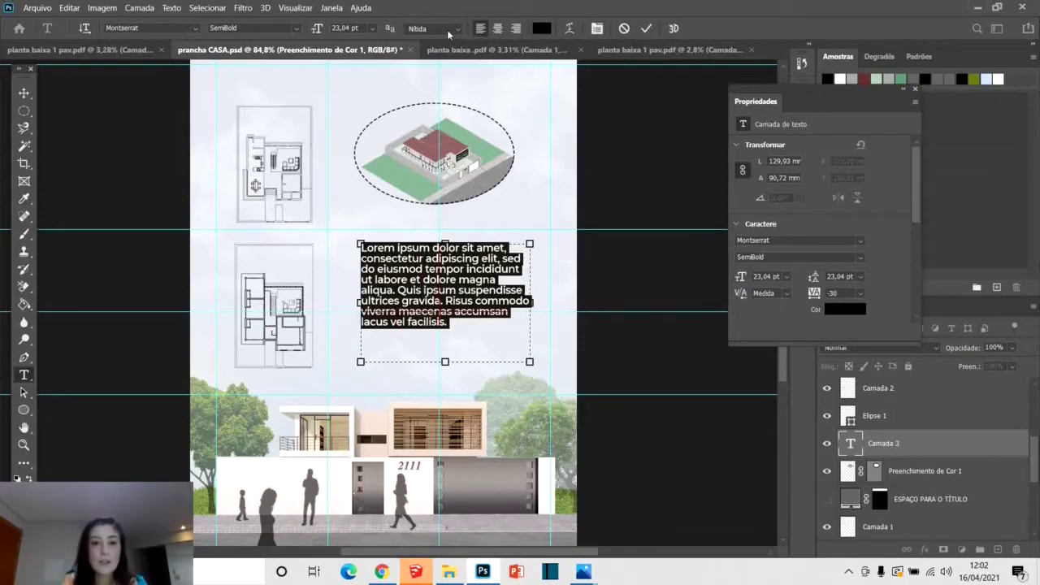
Set the placeholder text to 16 pt in the Light style, keeping the Montserrat font.
left_click(368, 30)
left_click(368, 30)
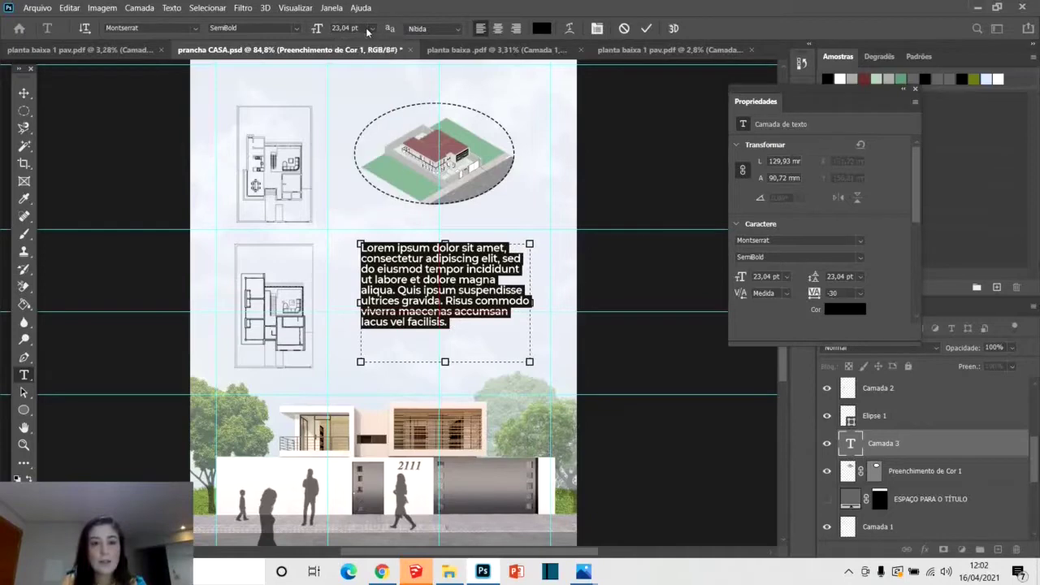
left_click(368, 30)
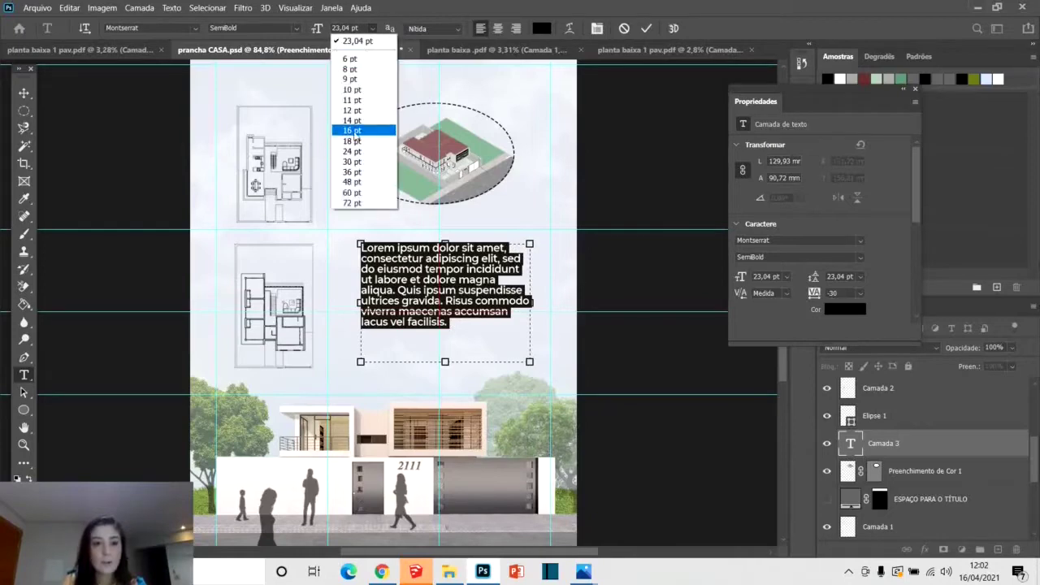
left_click(355, 131)
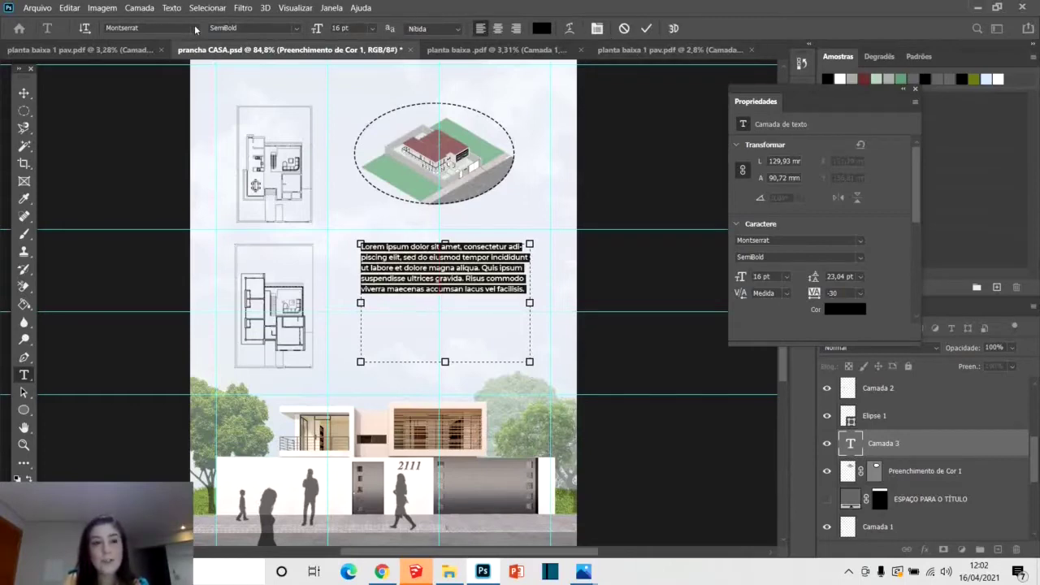
left_click(293, 28)
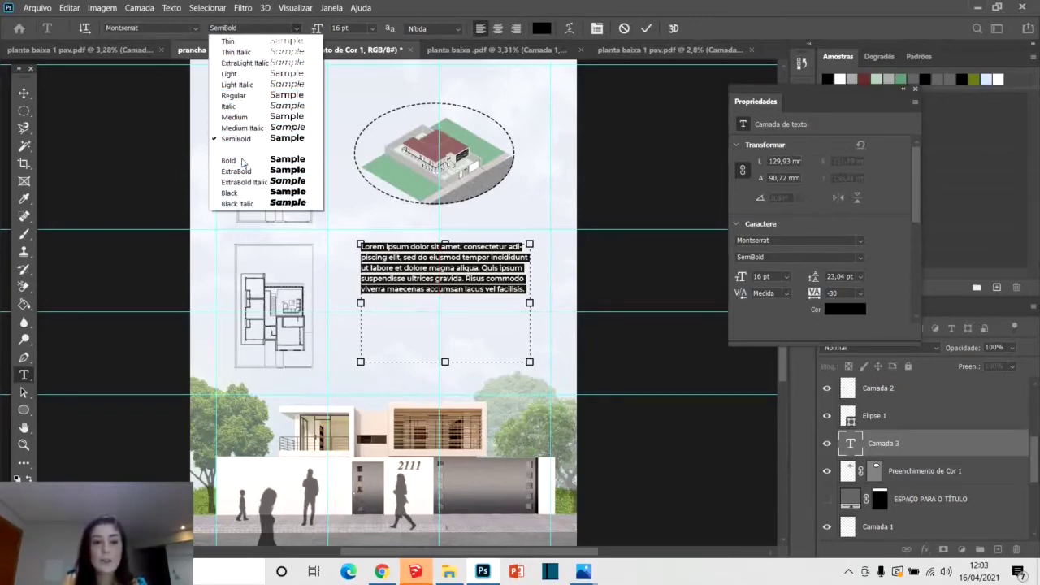
left_click(236, 74)
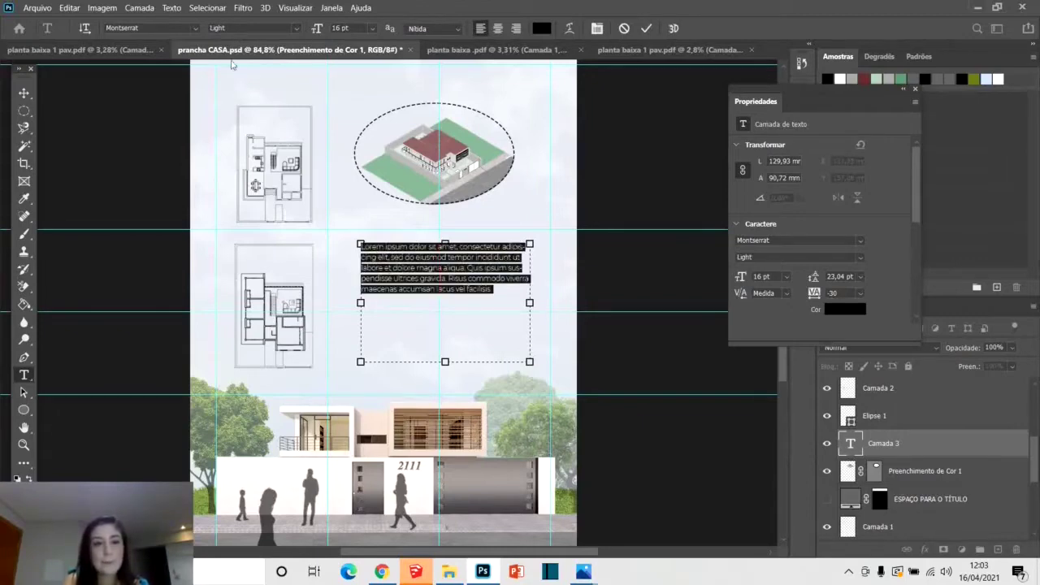
left_click(195, 29)
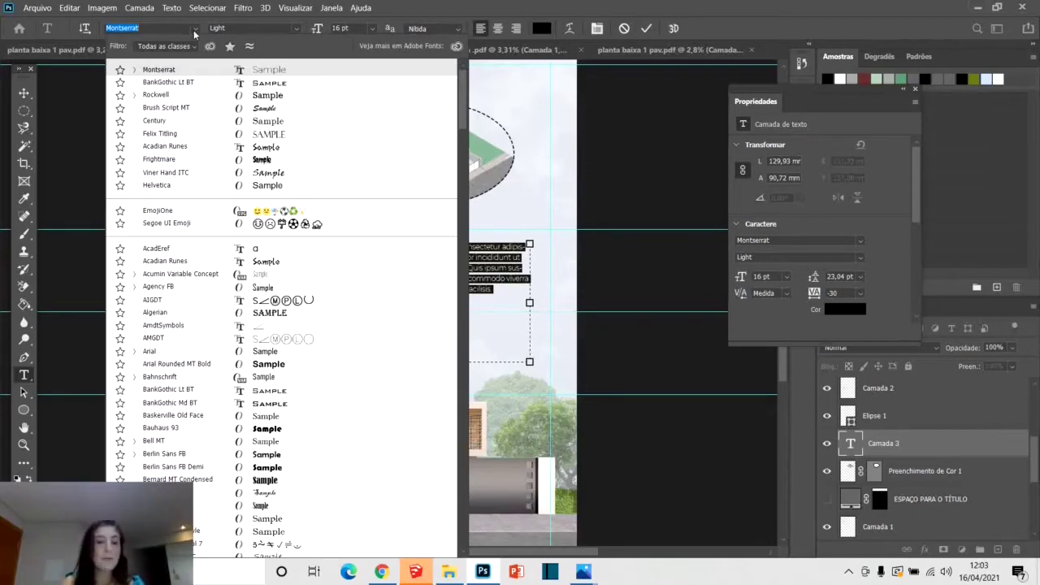
left_click(195, 30)
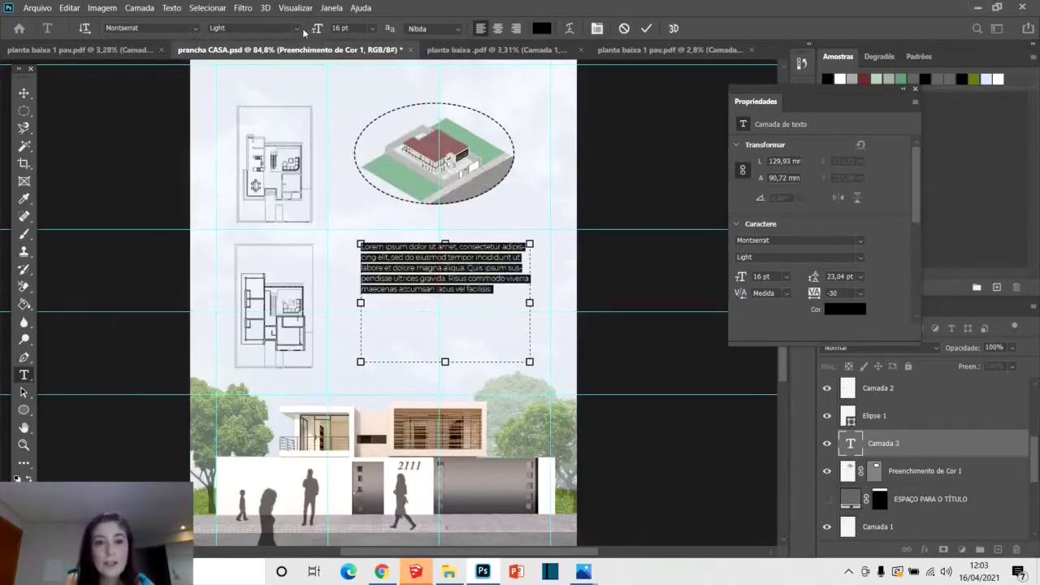
Set the leading of the placeholder text to 16 pt.
left_click(598, 29)
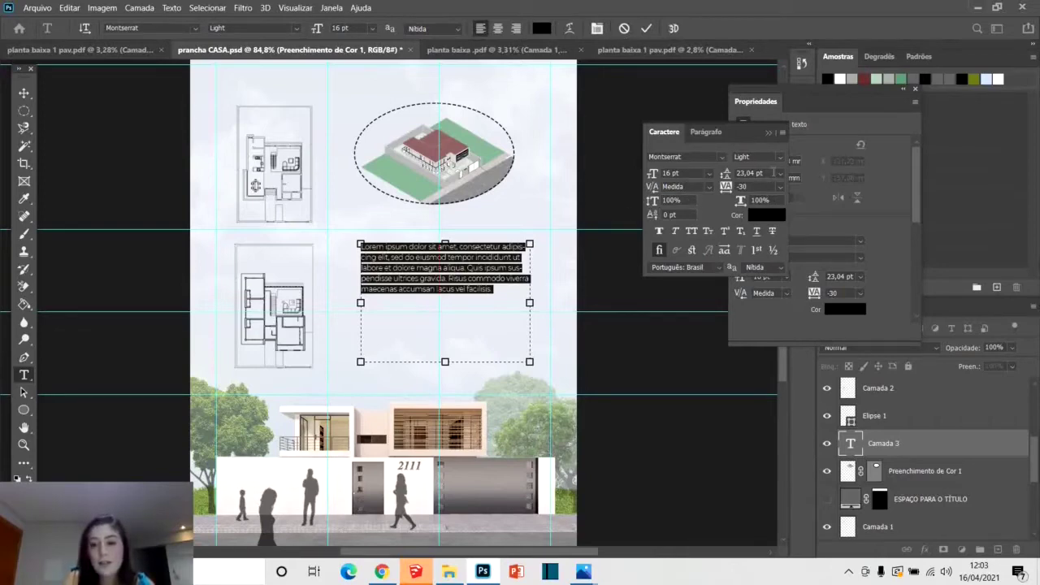
left_click(781, 174)
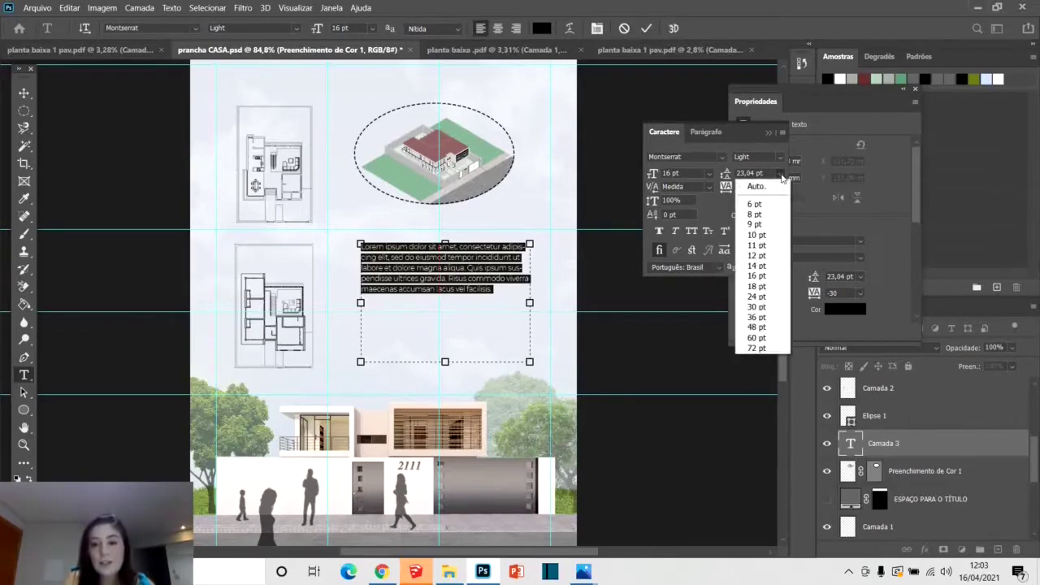
left_click(781, 175)
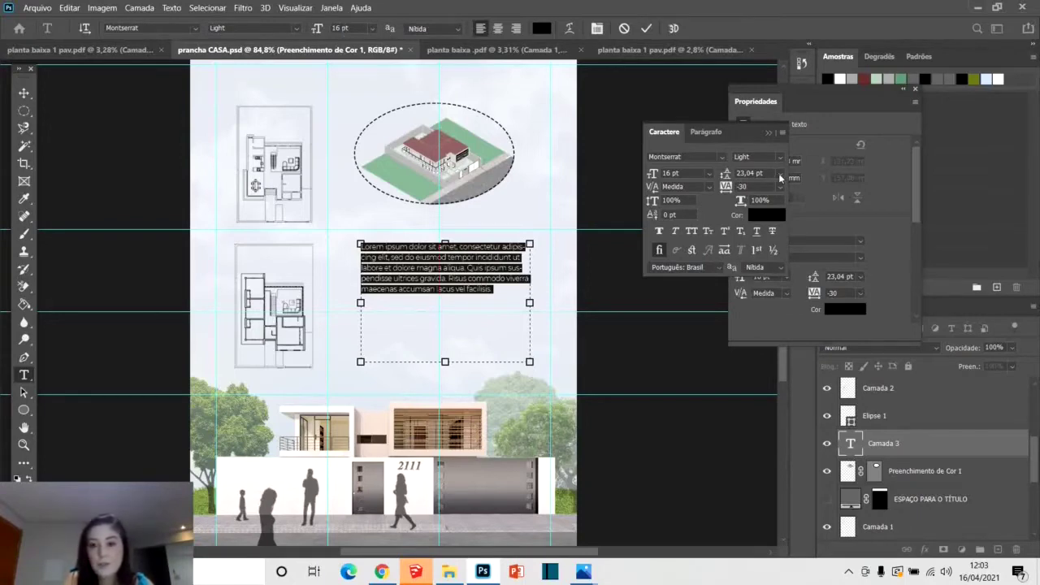
left_click(781, 175)
left_click(754, 277)
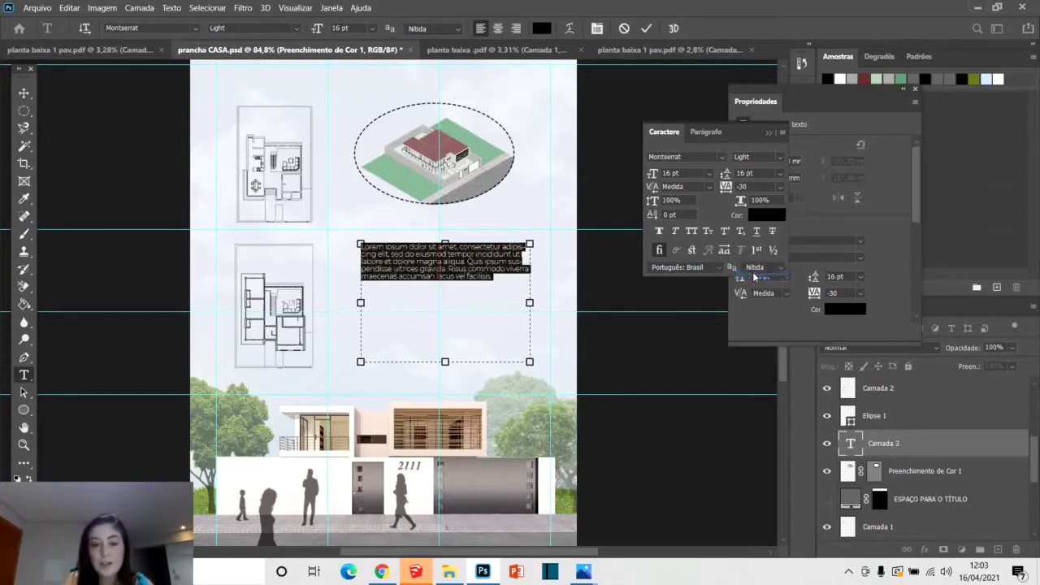
Copy the whole placeholder paragraph, paste it twice starting on a new line at its end, and commit the text.
left_click(465, 275)
key("ctrl+a")
key("ctrl+c")
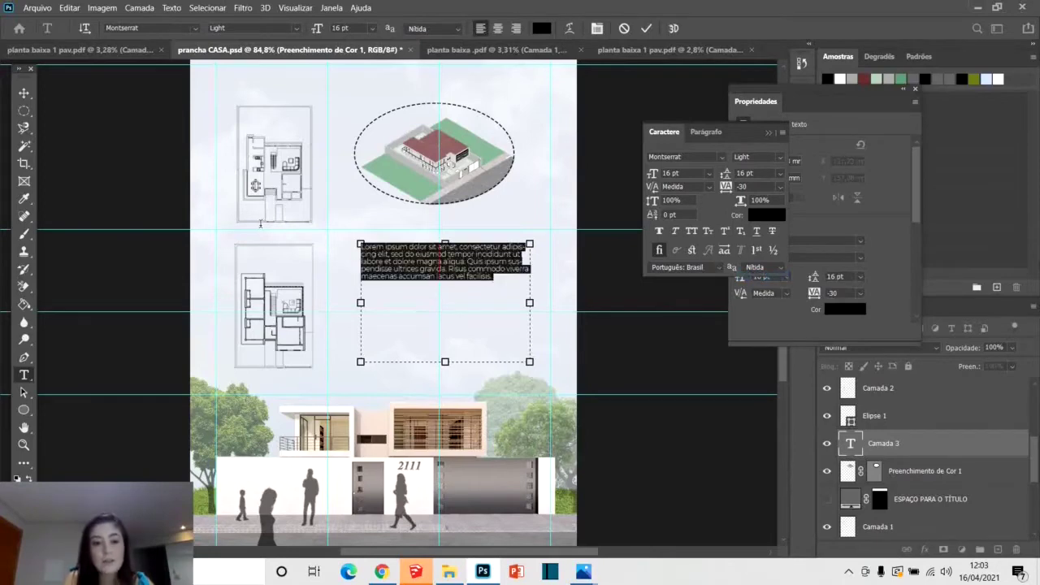
left_click(498, 275)
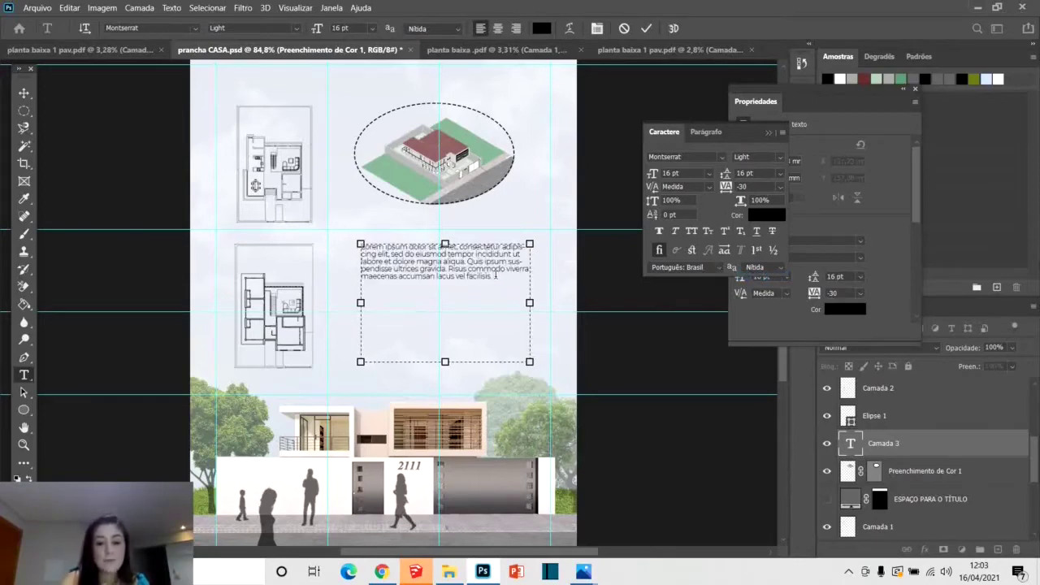
key("Return")
key("ctrl+v")
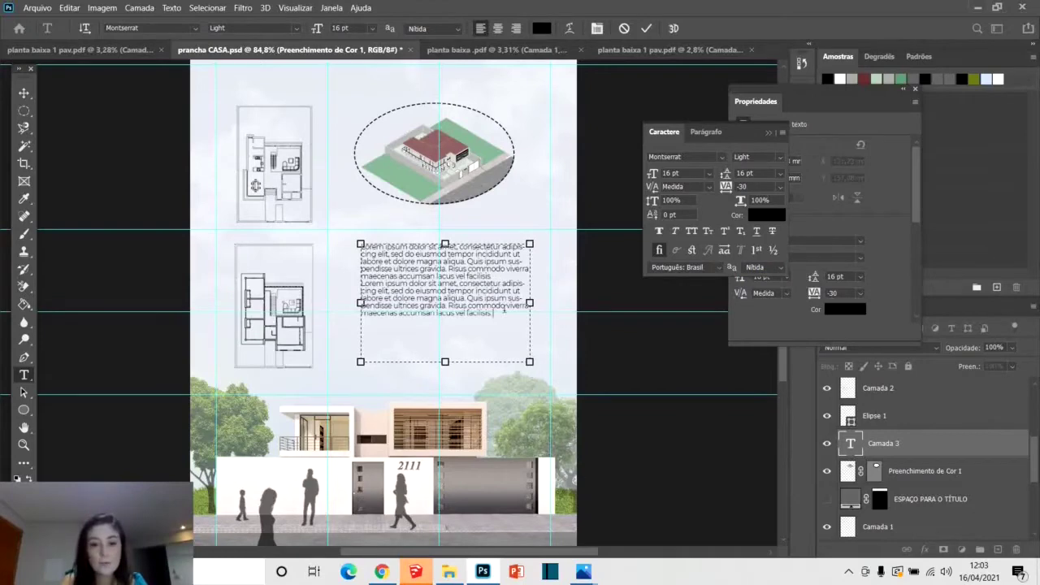
key("ctrl+v")
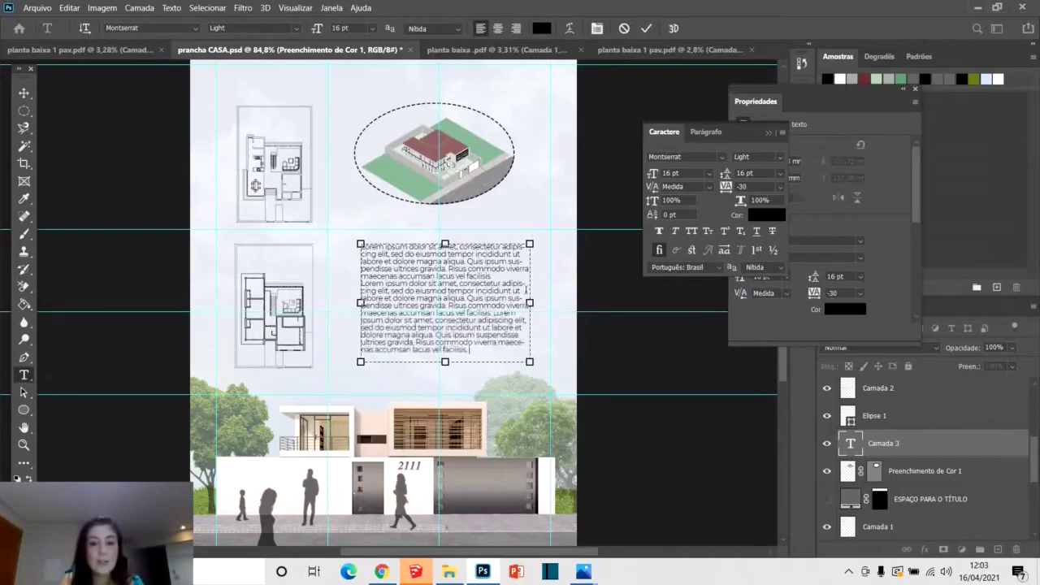
left_click(23, 93)
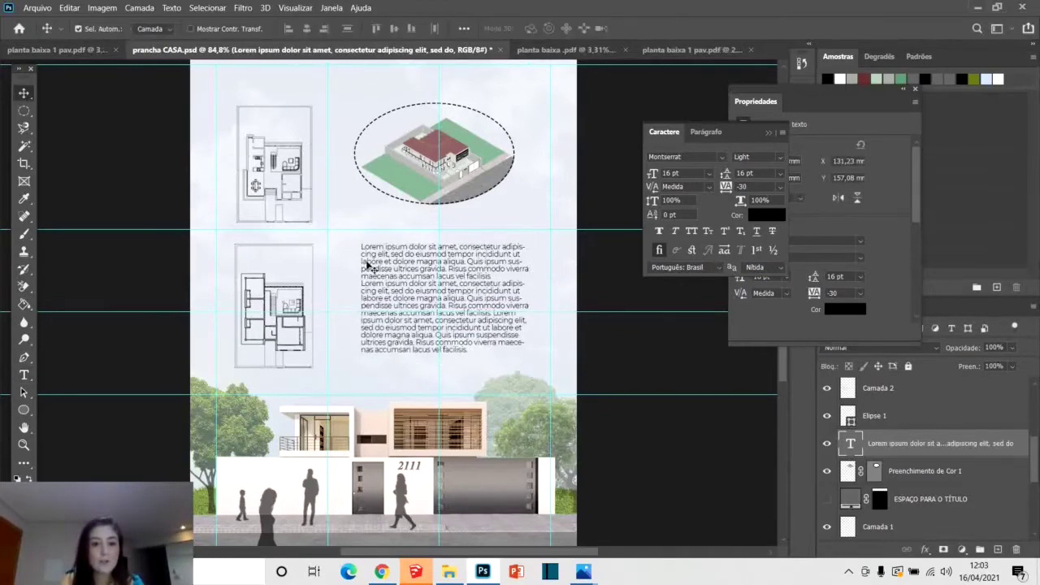
Set the leading of the placeholder text block to Auto.
scroll(374, 274, "down", 3)
scroll(384, 283, "up", 2)
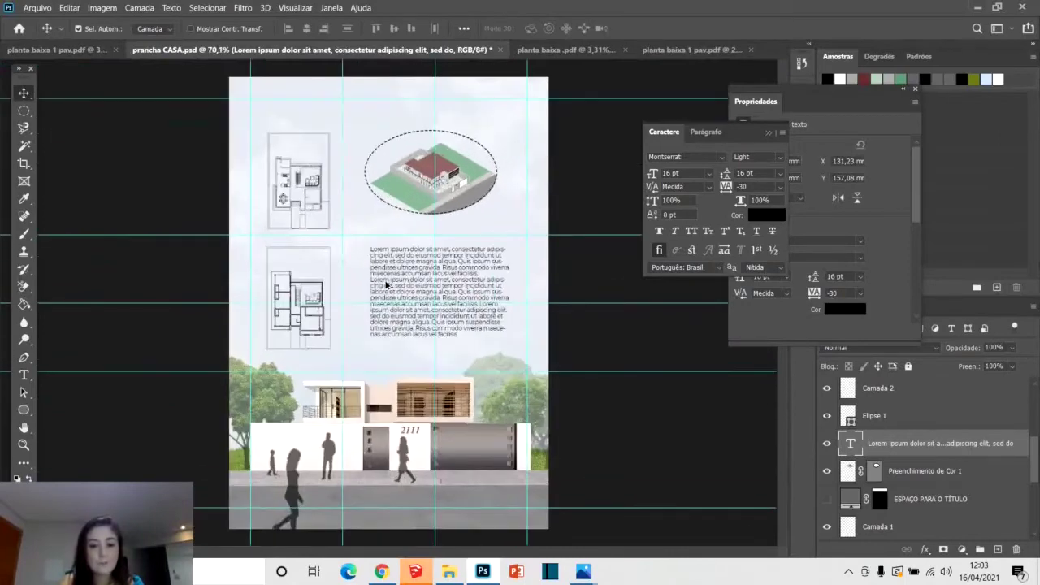
scroll(422, 285, "up", 2)
scroll(421, 281, "down", 1)
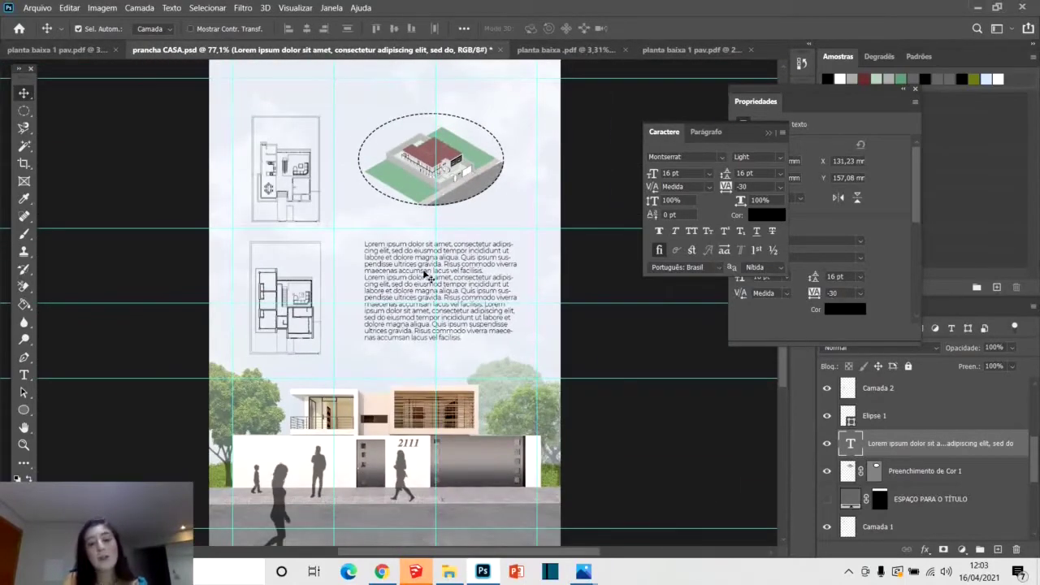
scroll(399, 295, "down", 3)
scroll(406, 290, "up", 1)
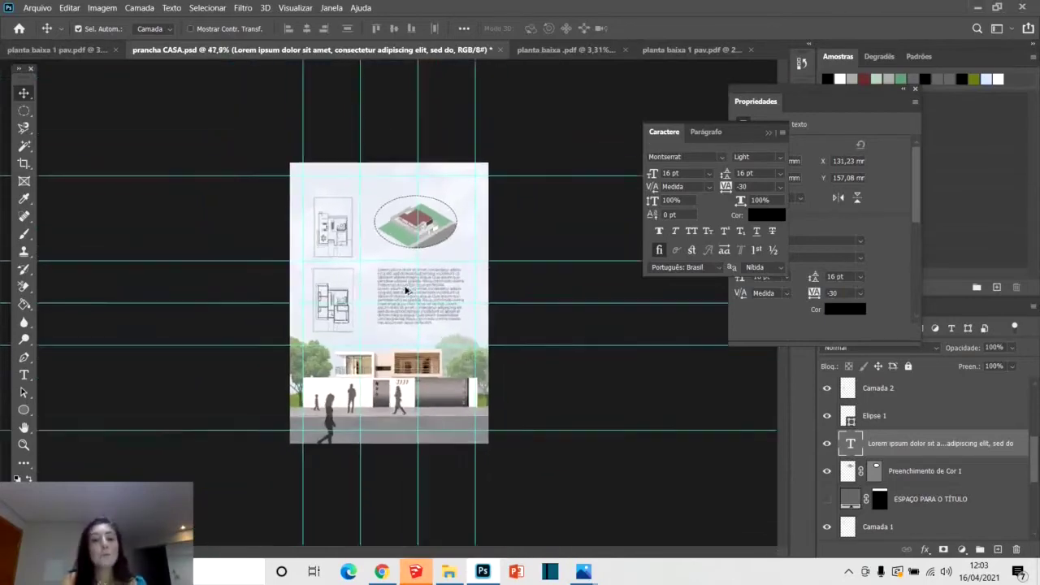
scroll(406, 290, "up", 1)
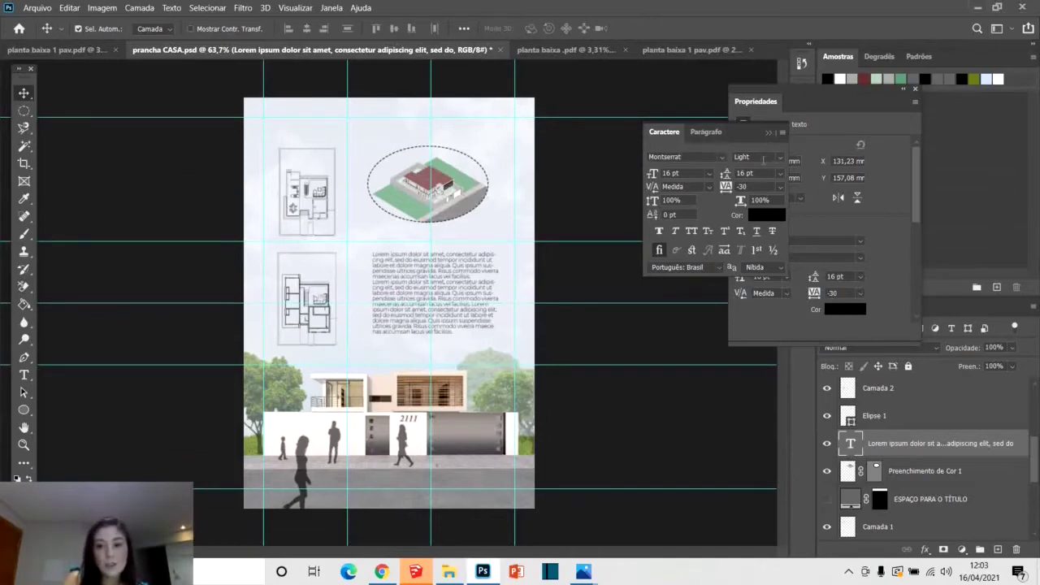
left_click(781, 175)
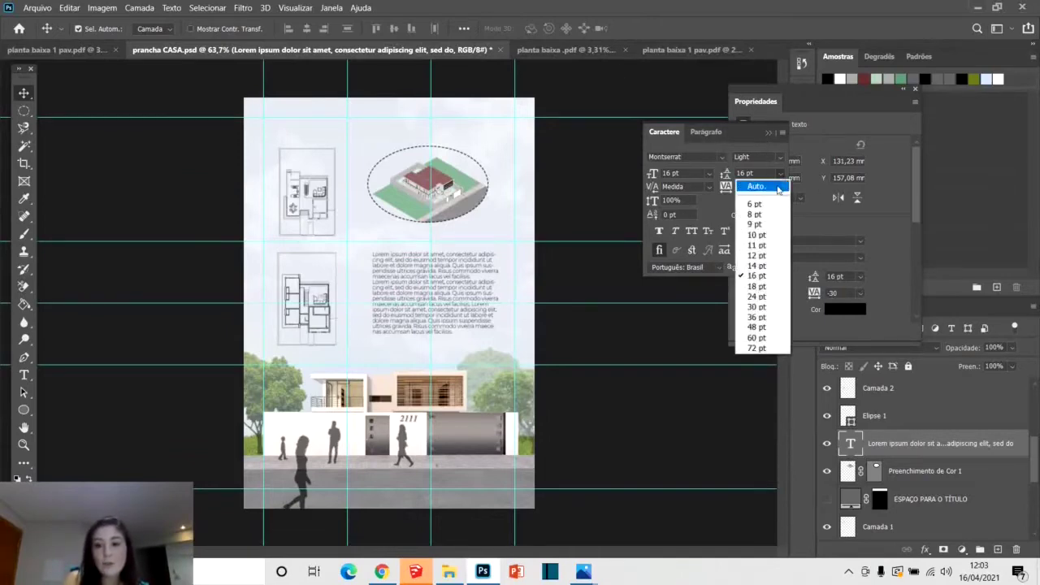
left_click(777, 187)
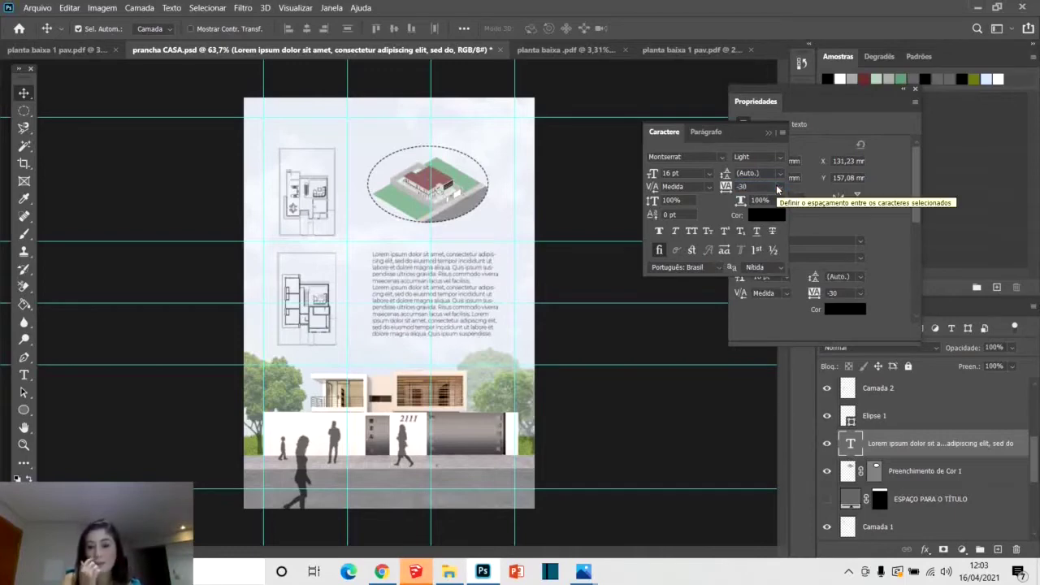
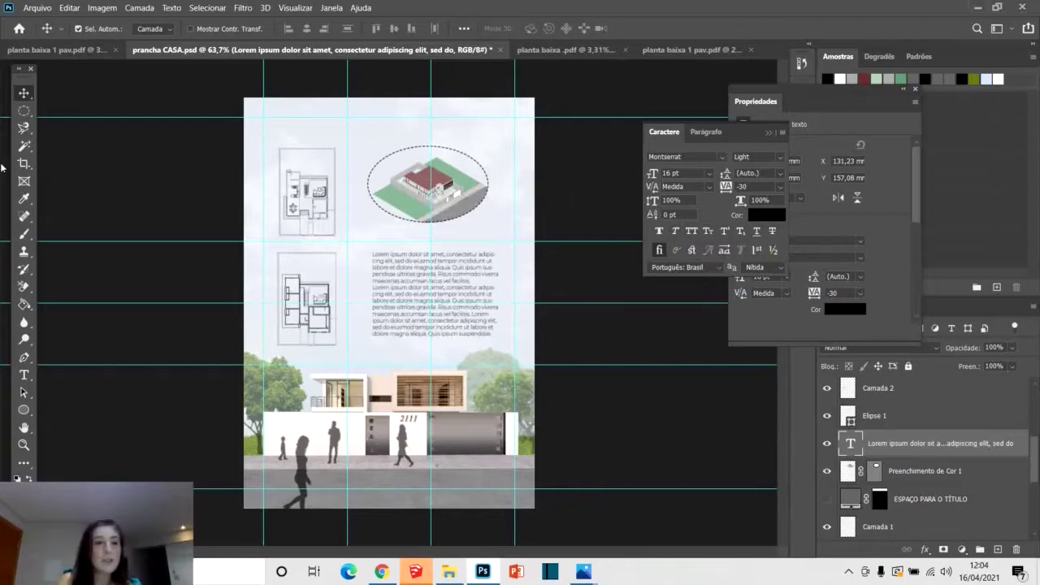
Put away the floating character settings and object properties to clear the workspace.
left_click(769, 133)
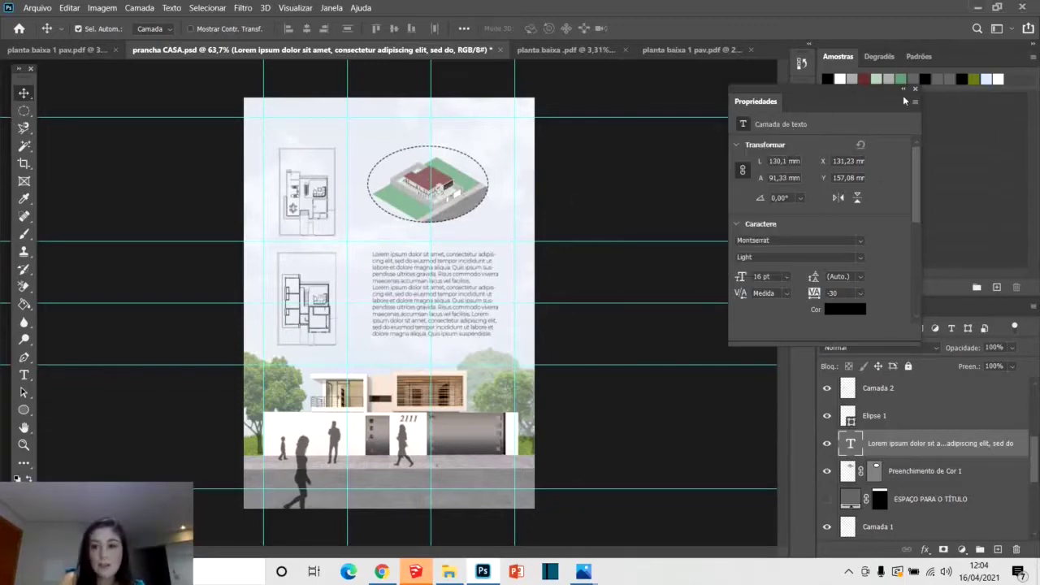
left_click(916, 91)
scroll(511, 298, "down", 2)
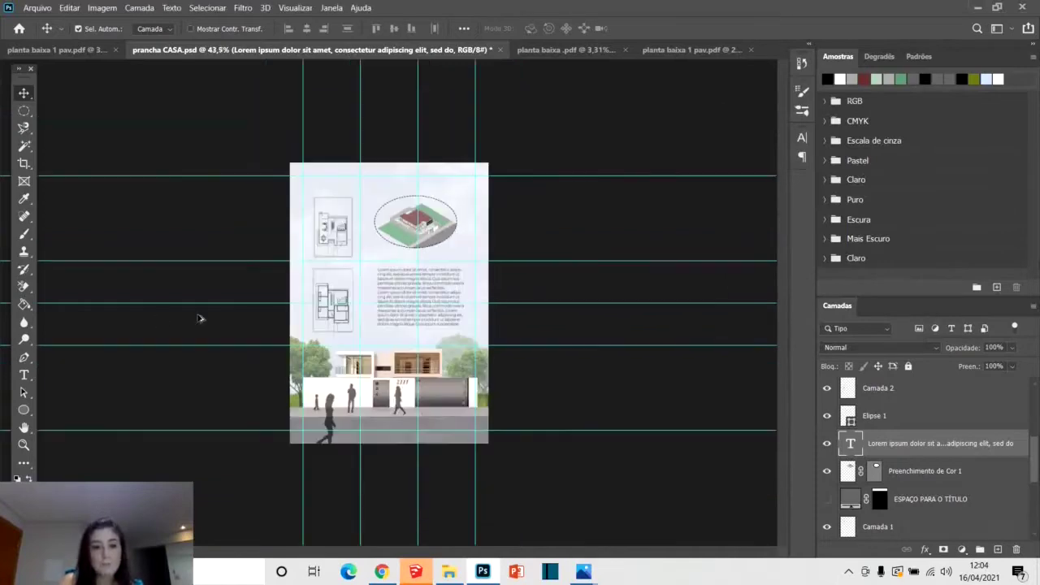
Add the title "Casa em Alphavile" at 60 pt in a text box spanning the page's upper margin between the outer guides.
scroll(390, 305, "up", 2)
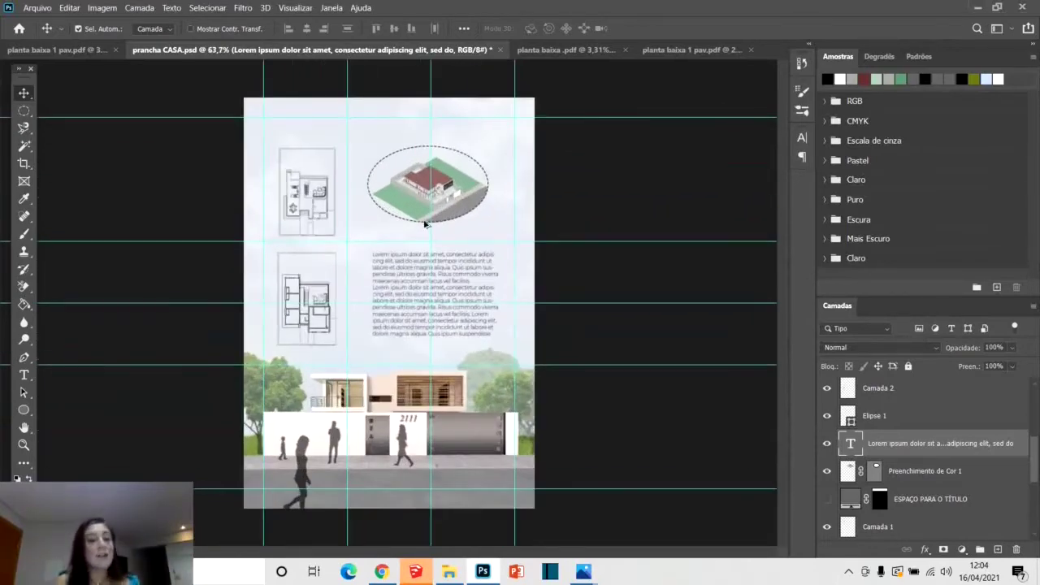
left_click(24, 375)
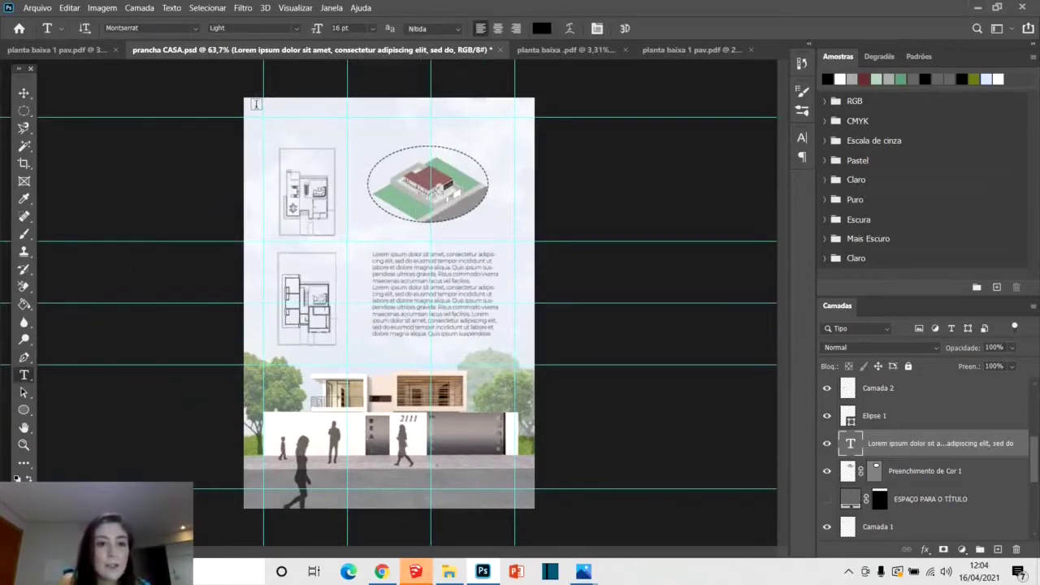
left_click_drag(263, 108, 514, 131)
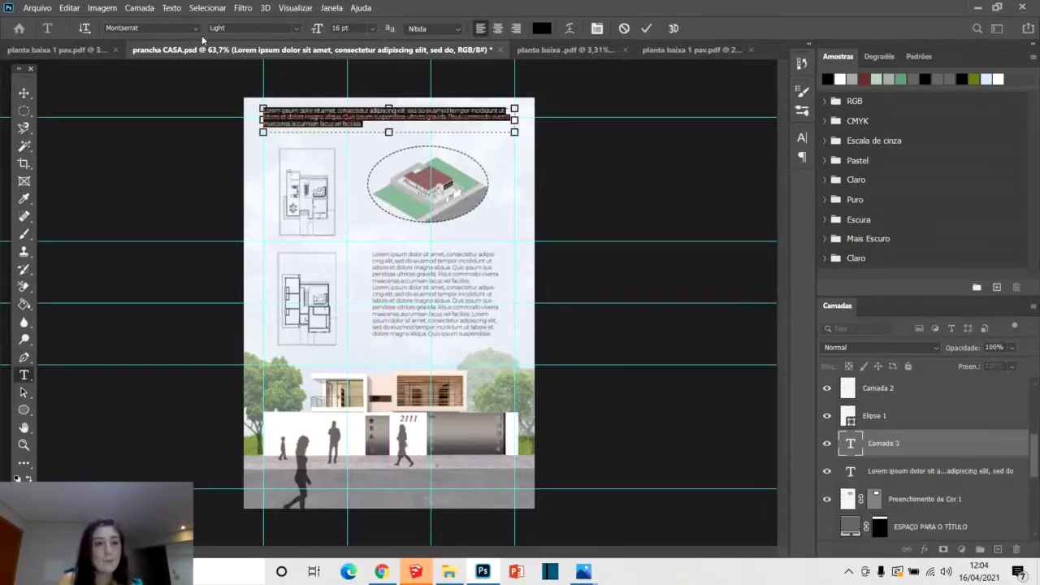
left_click(374, 31)
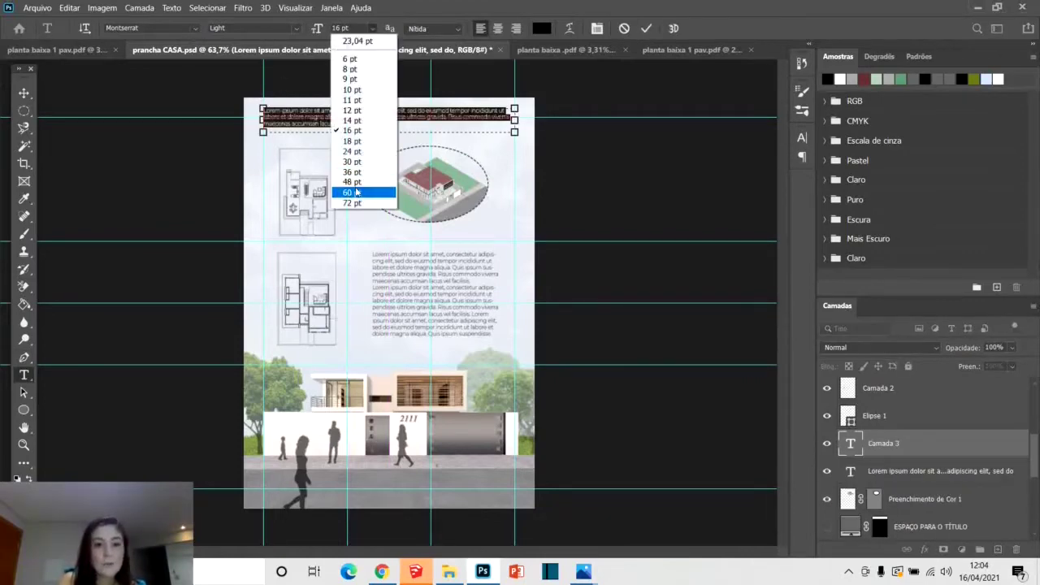
left_click(355, 192)
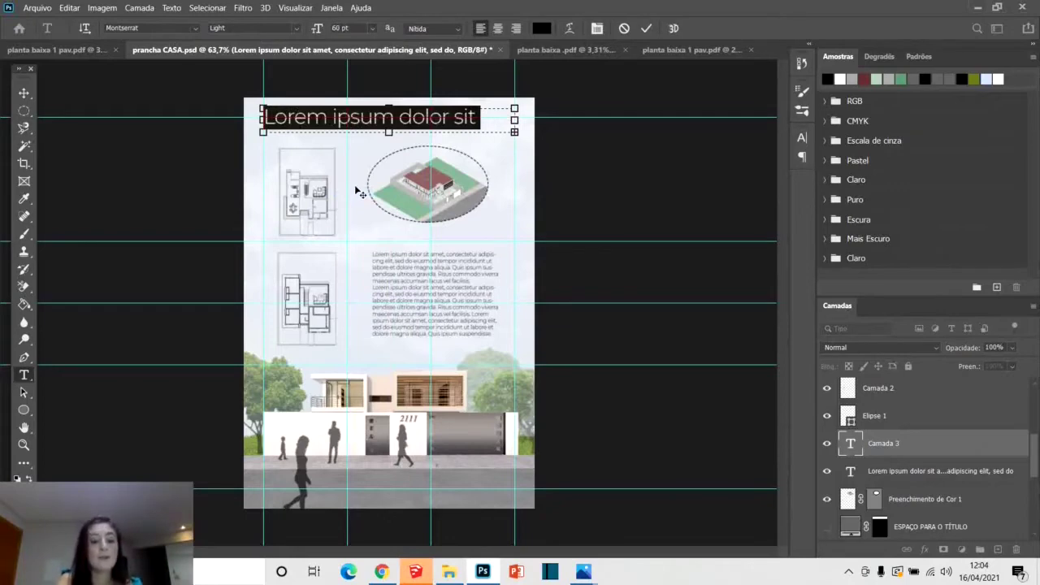
type("Casa")
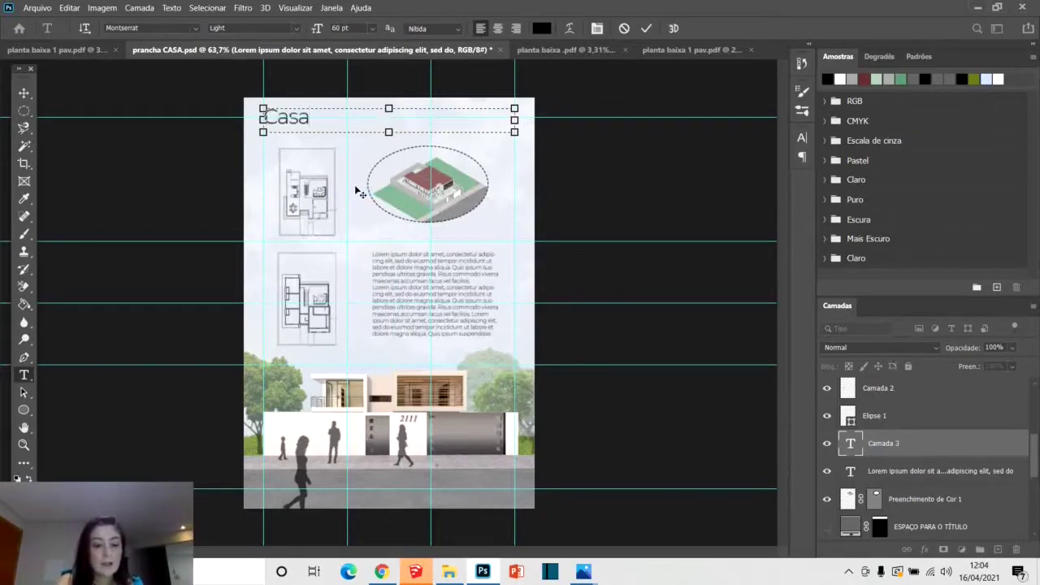
type(" em Alp")
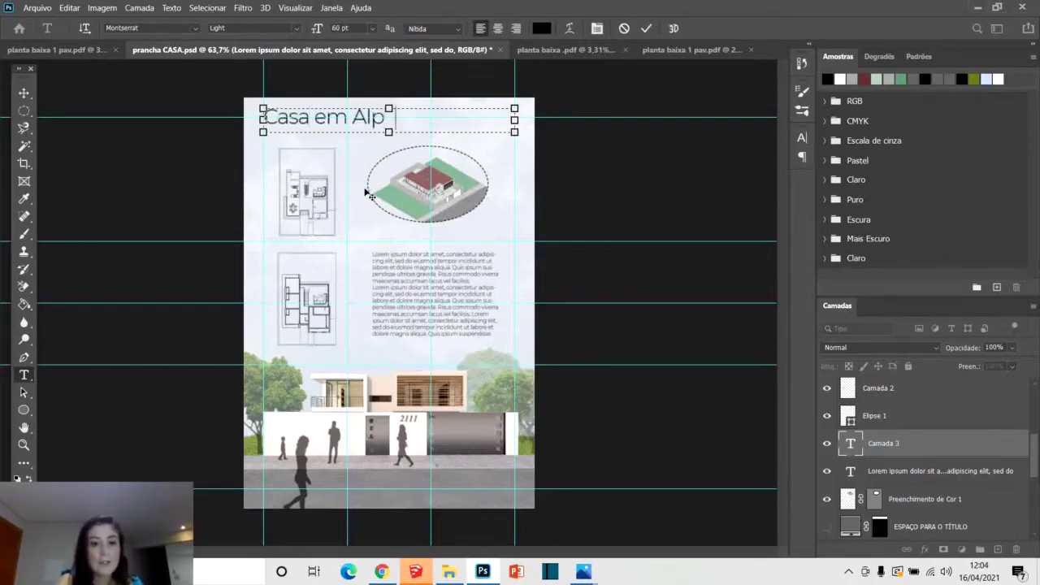
type("havile")
key("Escape")
key("v")
Change the title's text colour to white (ffffff).
scroll(302, 120, "up", 4)
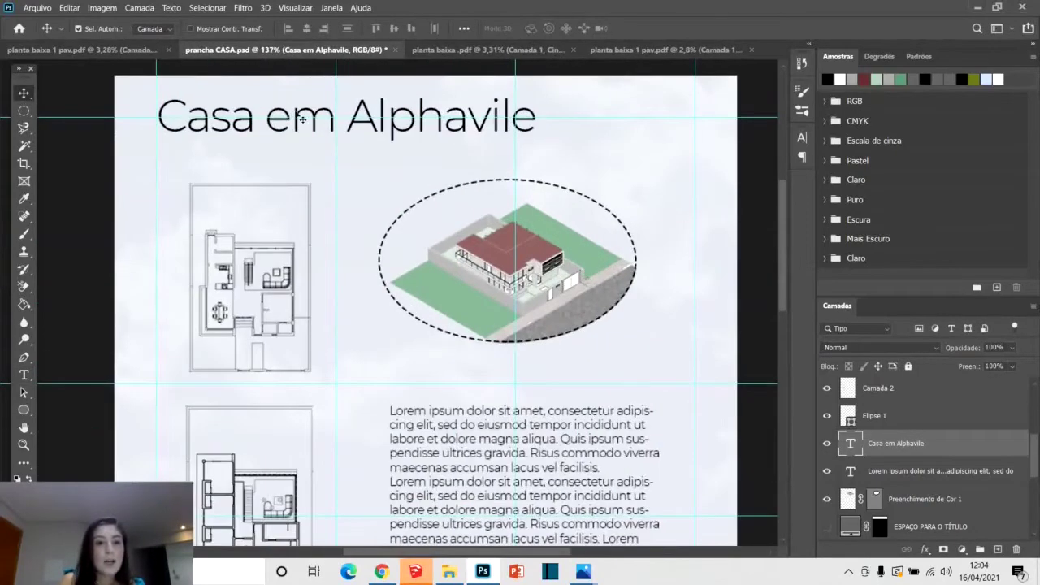
double_click(302, 119)
left_click(542, 28)
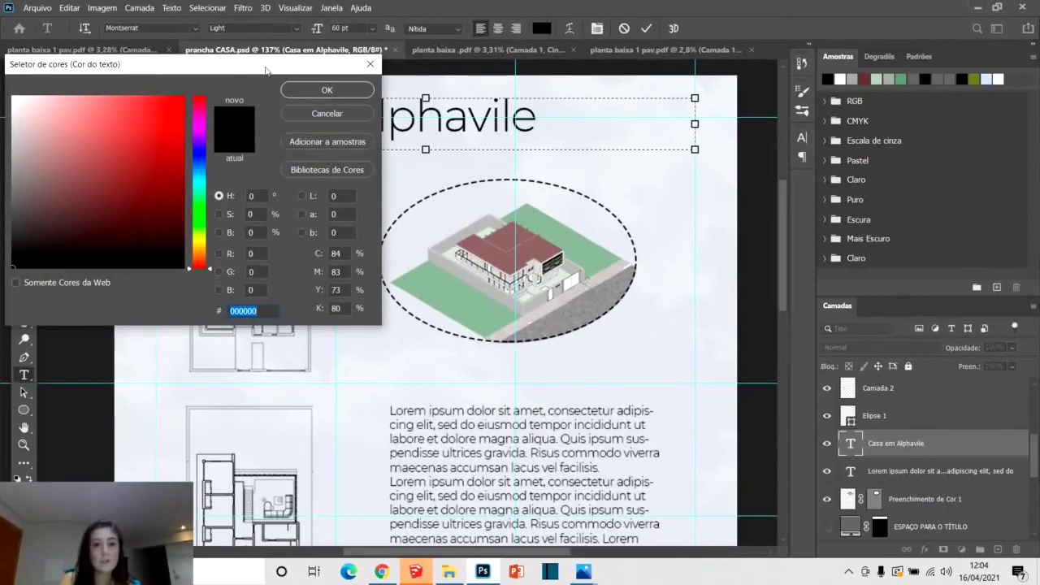
left_click_drag(267, 69, 924, 78)
left_click_drag(731, 151, 667, 107)
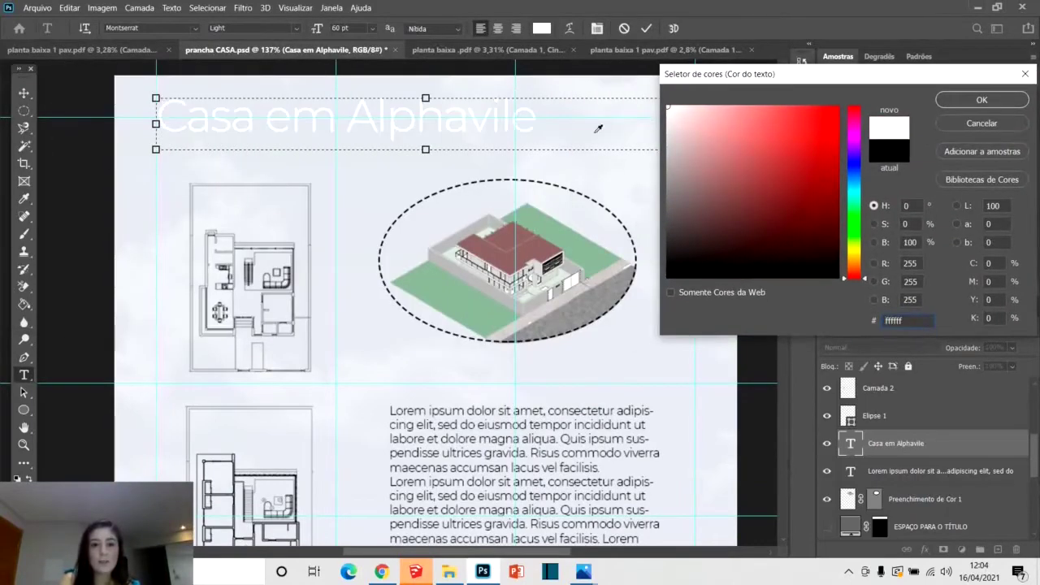
left_click(980, 100)
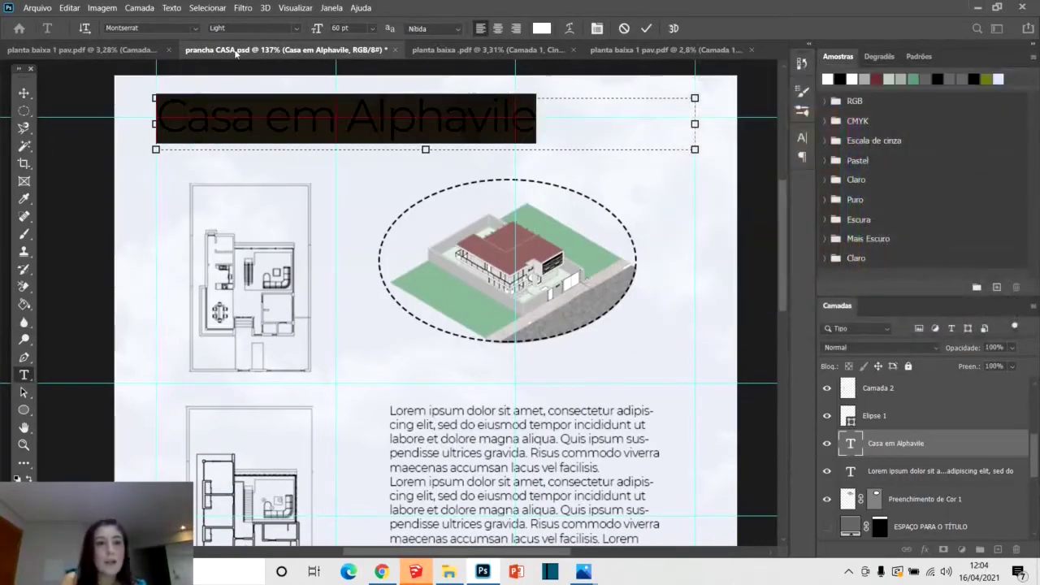
Set the title's font weight to Bold and commit the text.
left_click(277, 28)
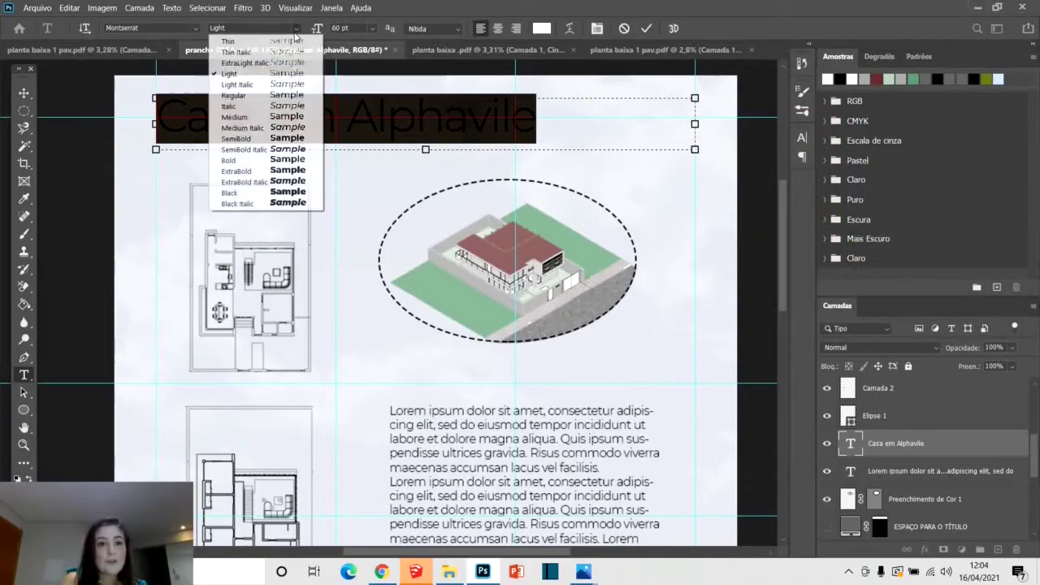
left_click(238, 160)
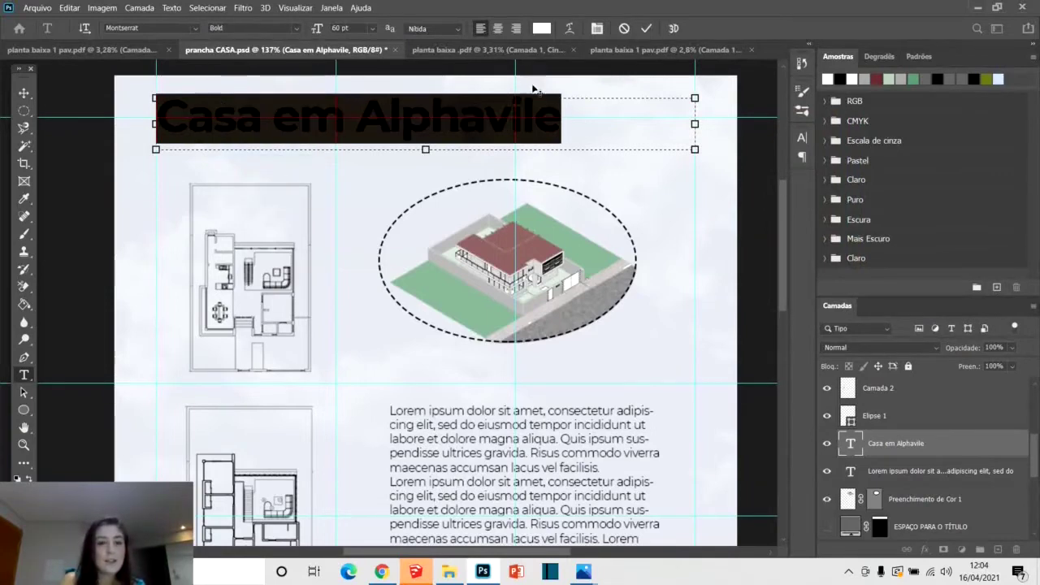
left_click(558, 116)
left_click(24, 93)
scroll(176, 242, "down", 3)
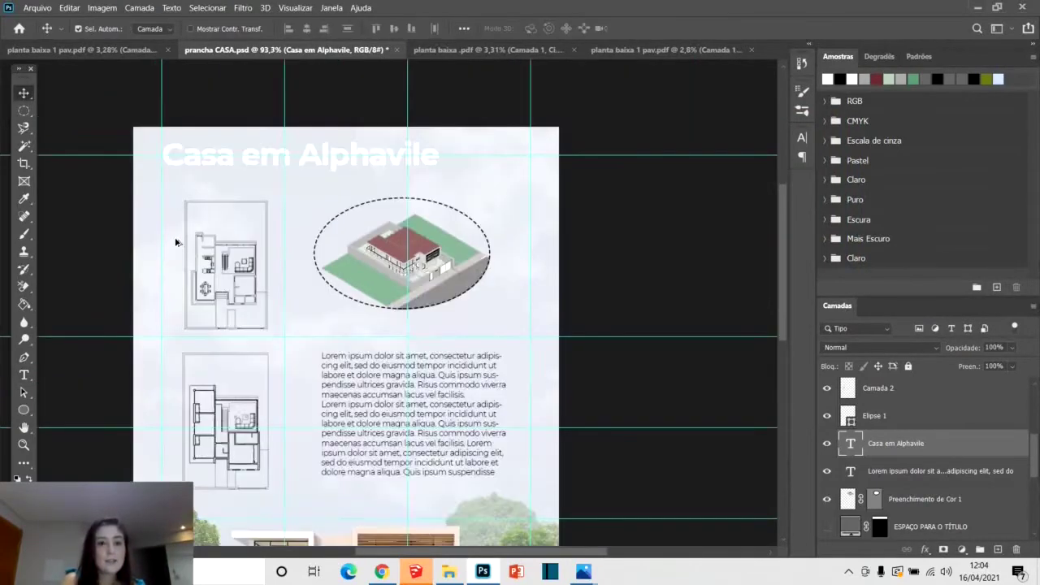
scroll(179, 285, "down", 2)
scroll(399, 70, "up", 3)
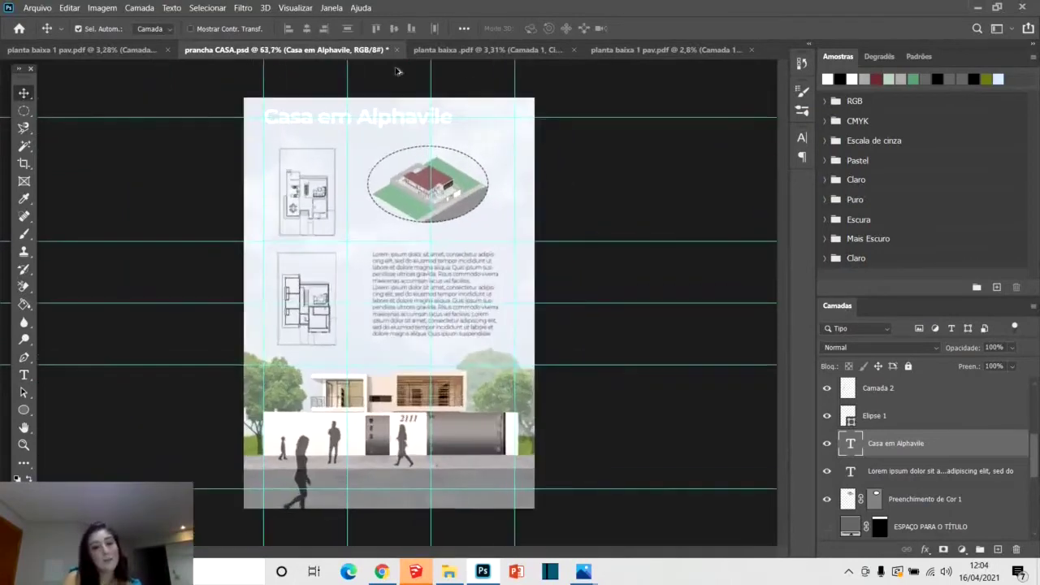
scroll(304, 102, "up", 2)
Set the title's font weight to SemiBold and commit the text.
double_click(332, 134)
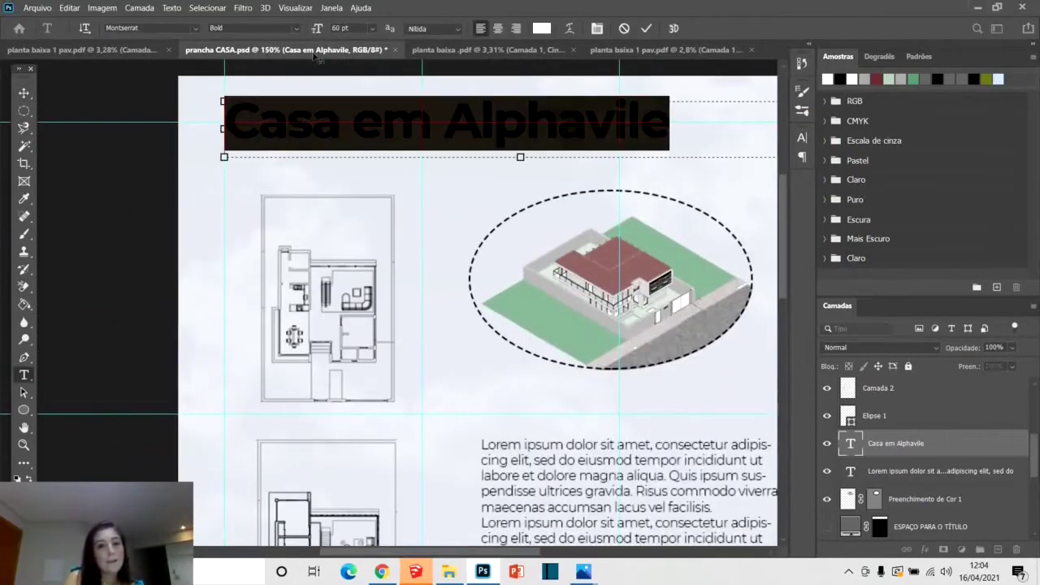
left_click(296, 29)
left_click(244, 128)
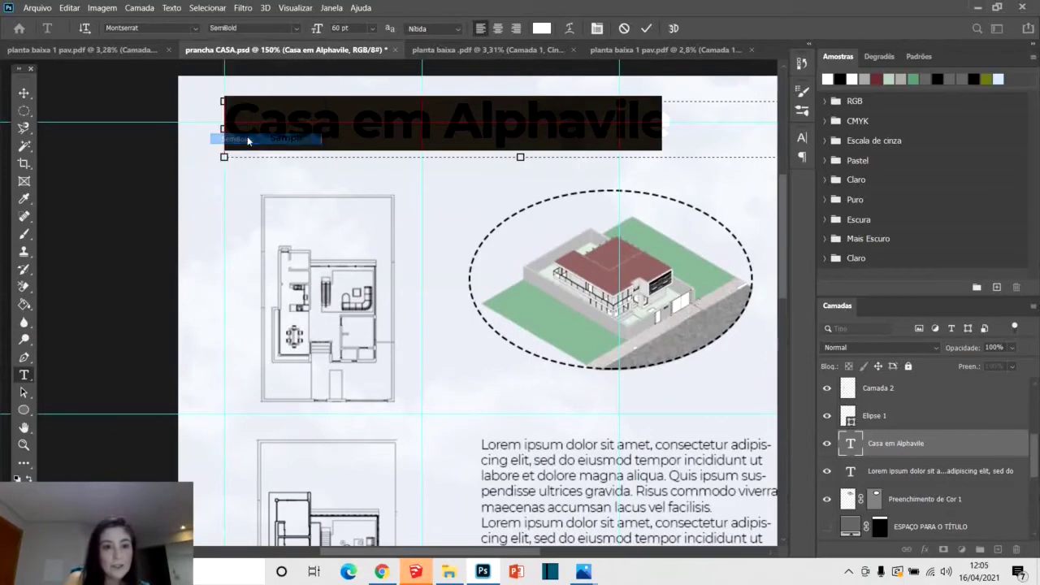
left_click(23, 93)
scroll(365, 120, "down", 3)
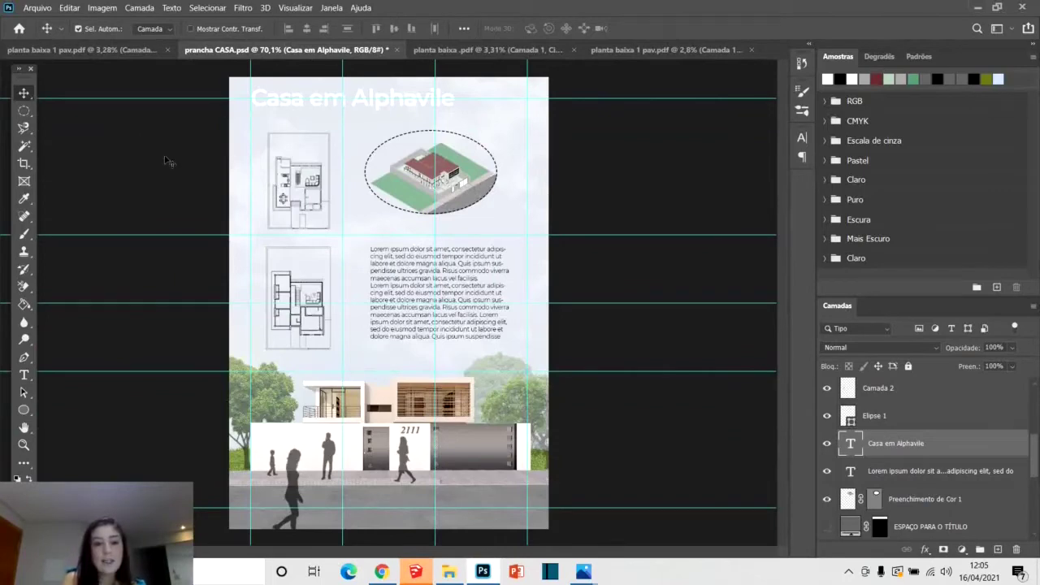
Set the Pen tool's shape stroke to a solid line style.
left_click(27, 358)
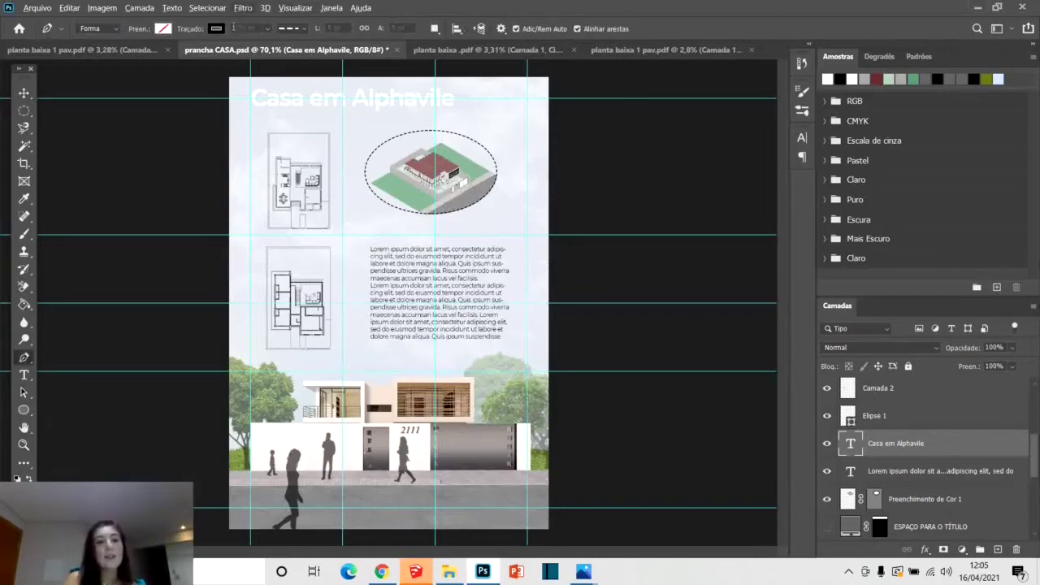
key("ctrl+plus")
key("ctrl+plus")
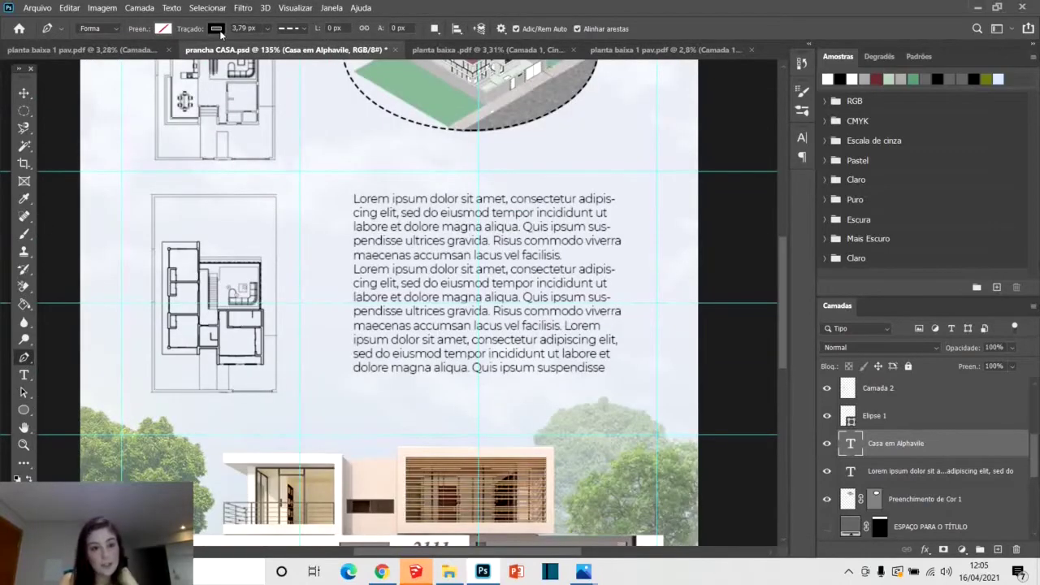
left_click(216, 29)
left_click(217, 28)
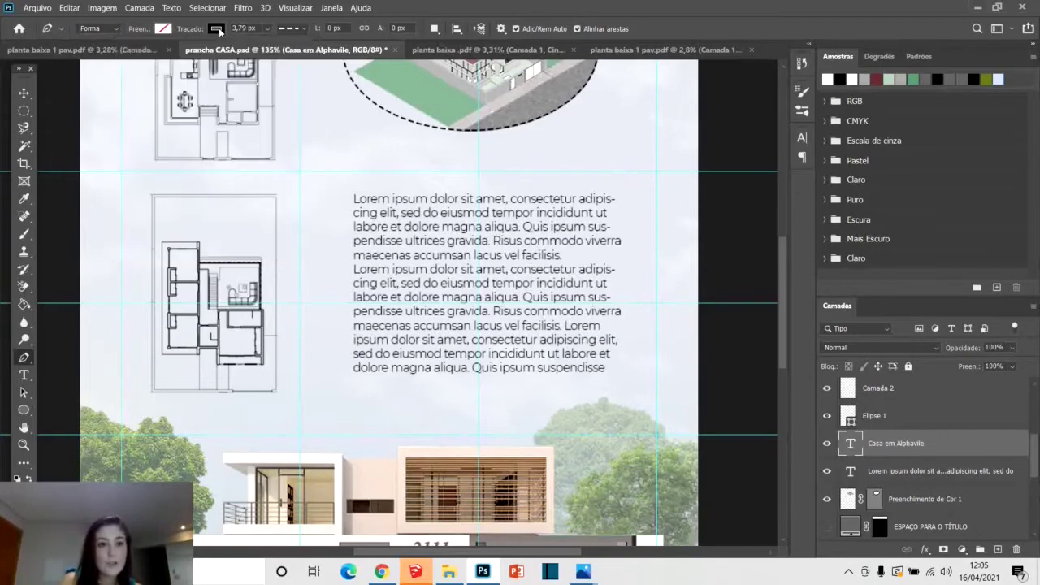
left_click(216, 28)
left_click(217, 29)
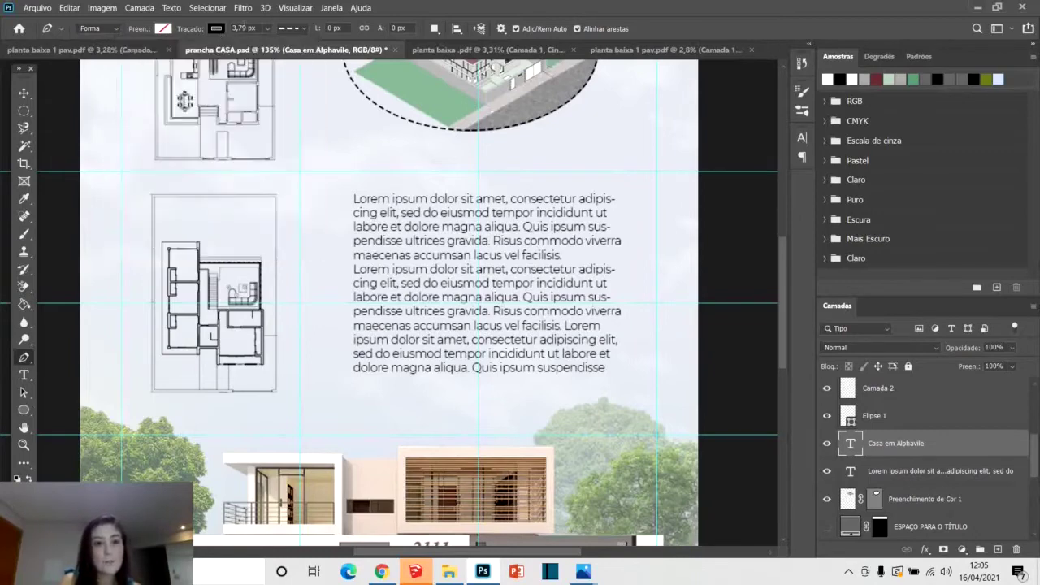
left_click(299, 29)
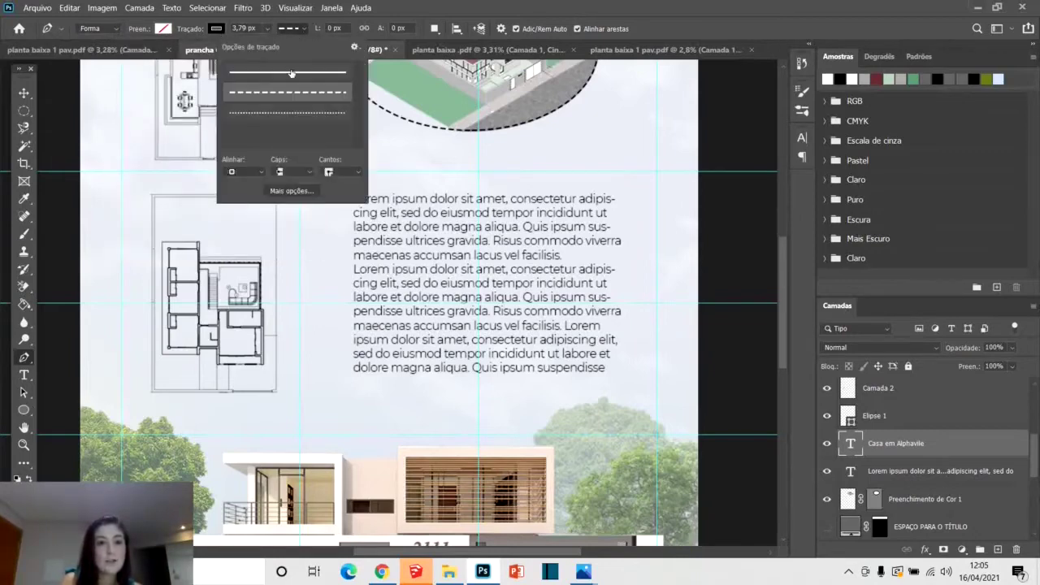
left_click(291, 73)
left_click(299, 29)
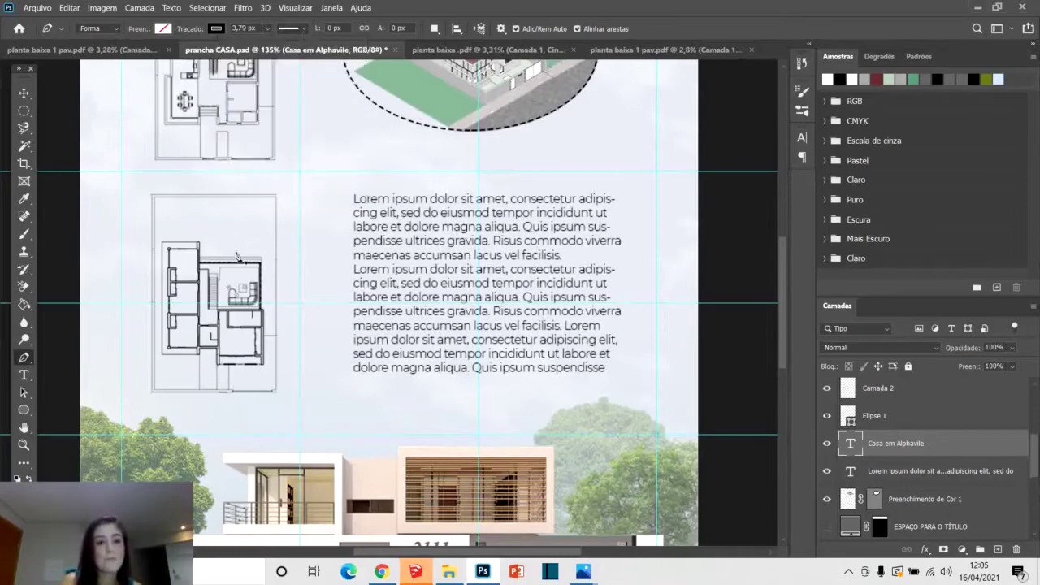
Draw a straight horizontal line about 545 px long just beneath the title with the Pen tool.
scroll(243, 252, "down", 4)
scroll(271, 132, "up", 3)
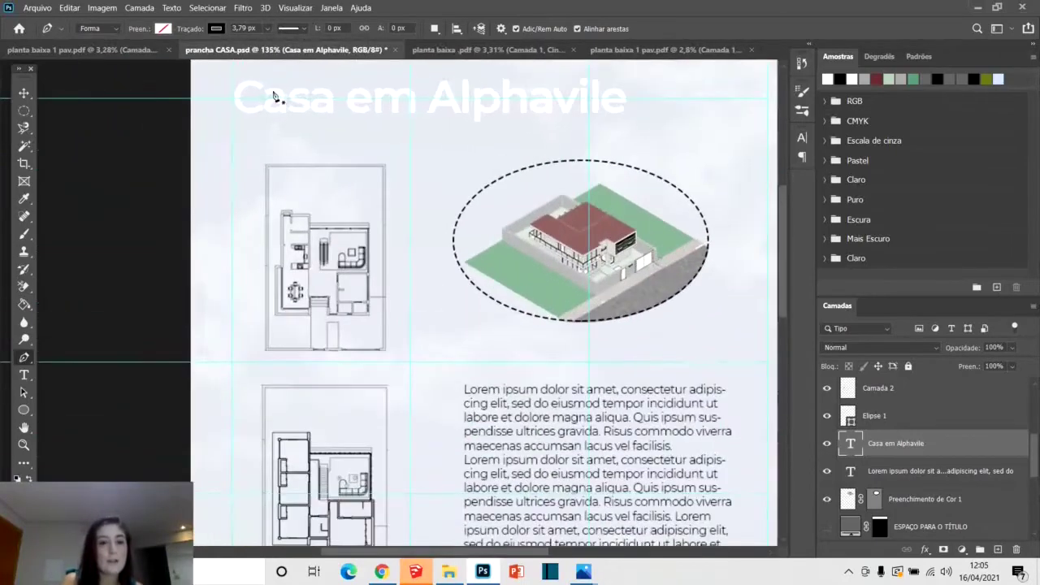
left_click(238, 120)
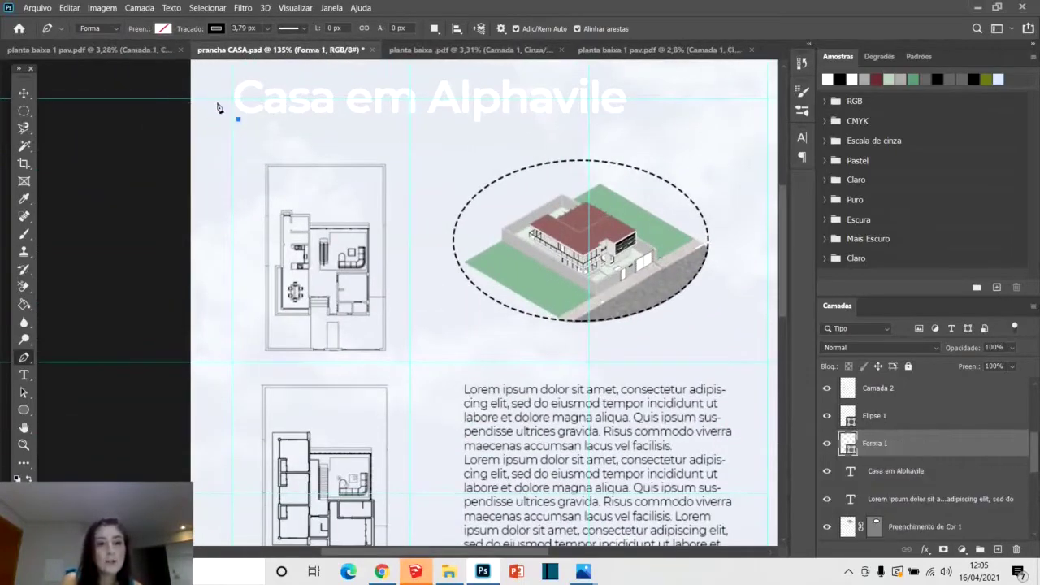
left_click(640, 121)
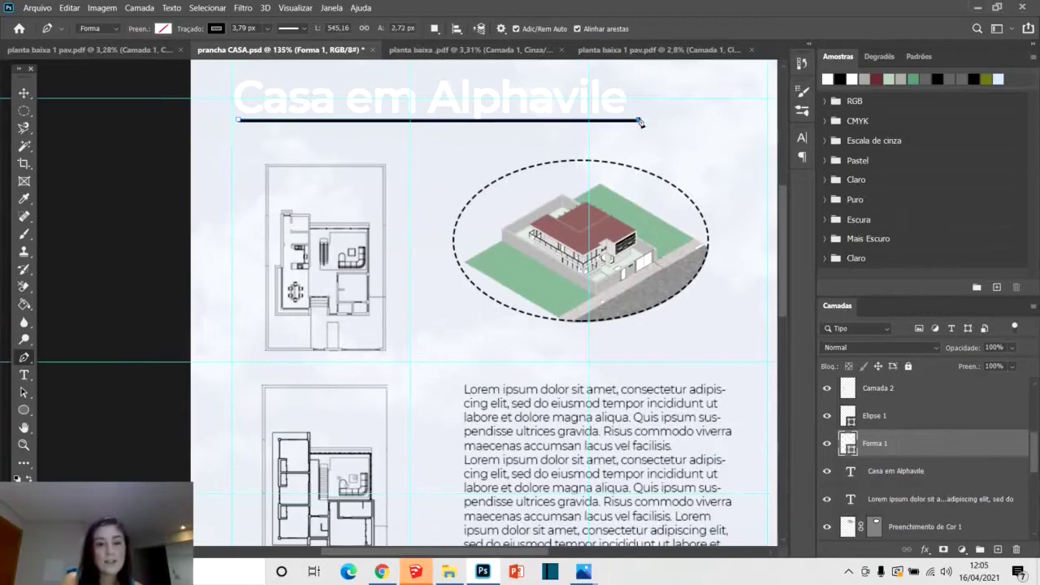
Change the underline's stroke colour to white and finish the path.
left_click(216, 28)
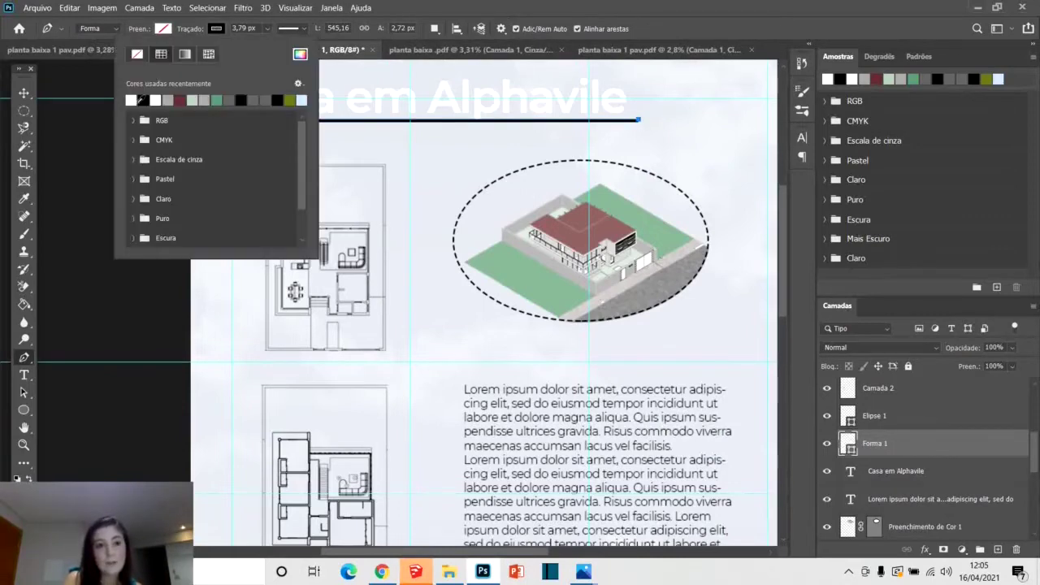
left_click(135, 97)
left_click(113, 208)
key("Return")
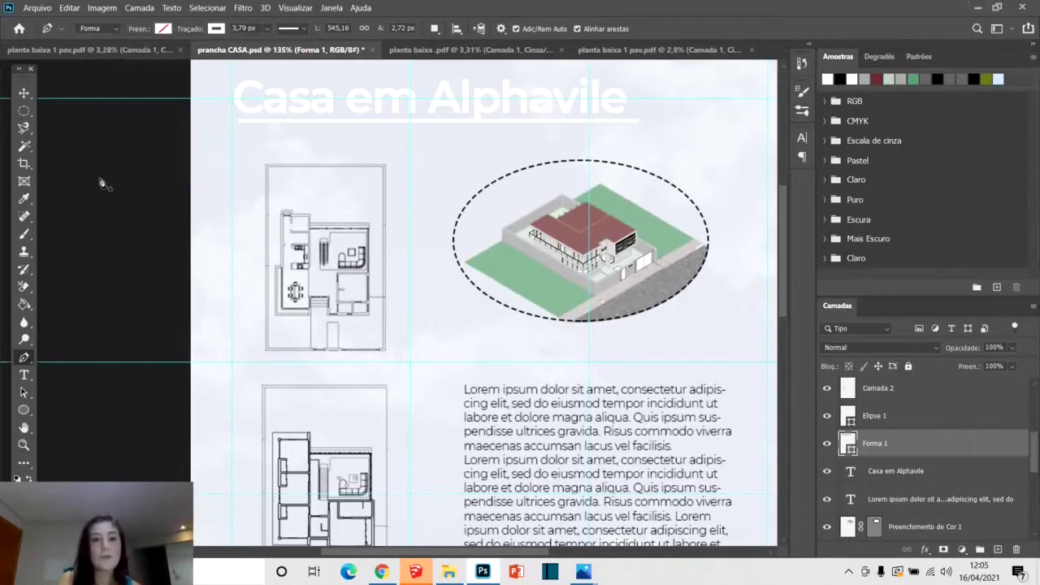
Draw a second white horizontal line about 559 px long, slightly below the first and shifted to its right.
left_click(272, 130)
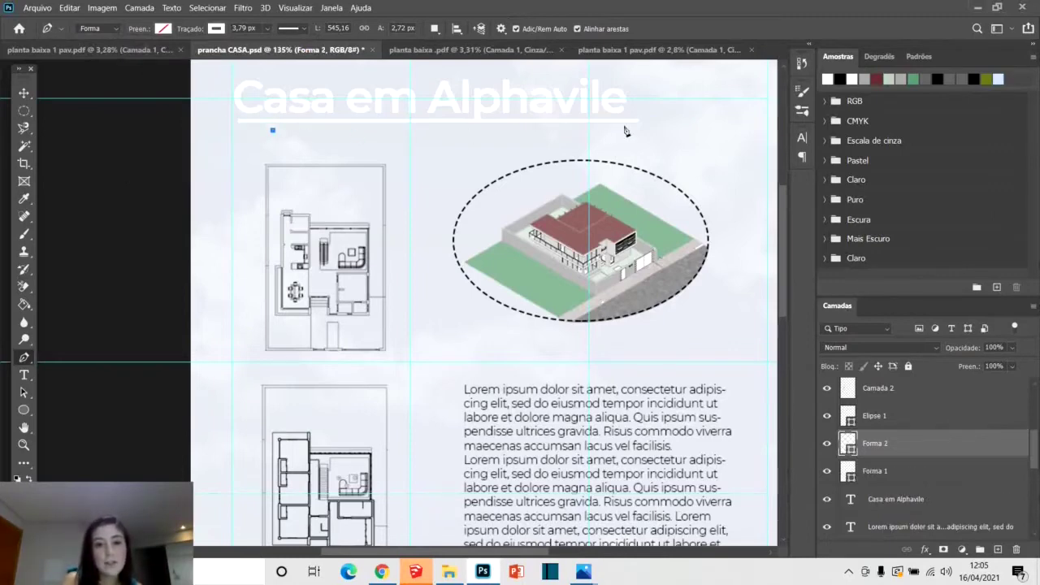
left_click(683, 131)
scroll(209, 187, "down", 3)
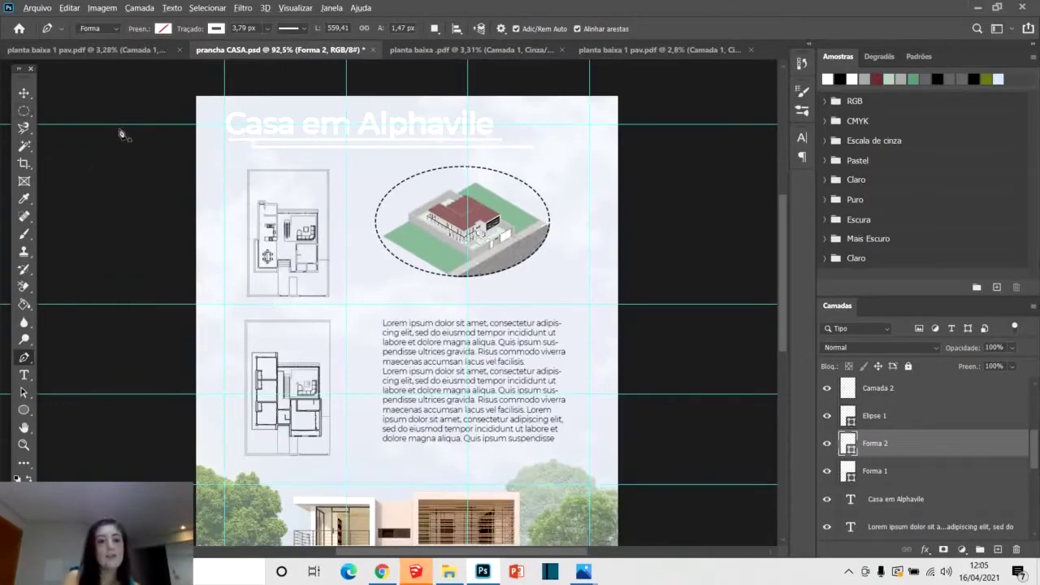
scroll(123, 133, "down", 2)
left_click(24, 93)
scroll(103, 135, "down", 2)
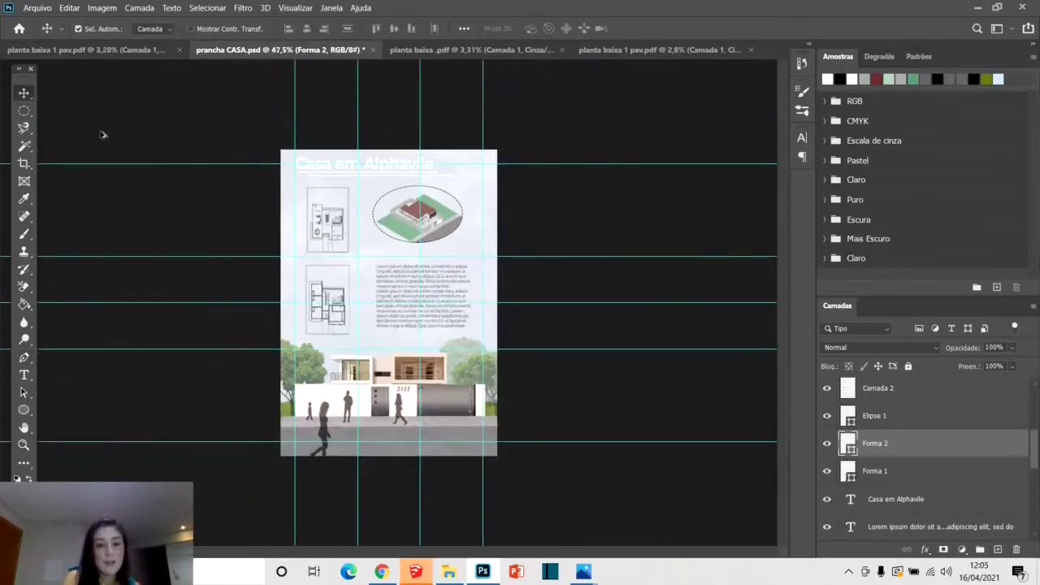
Move all horizontal and vertical guides off the page so none crosses the presentation board.
left_click(536, 165)
left_click_drag(537, 162, 534, 101)
left_click_drag(482, 126, 619, 120)
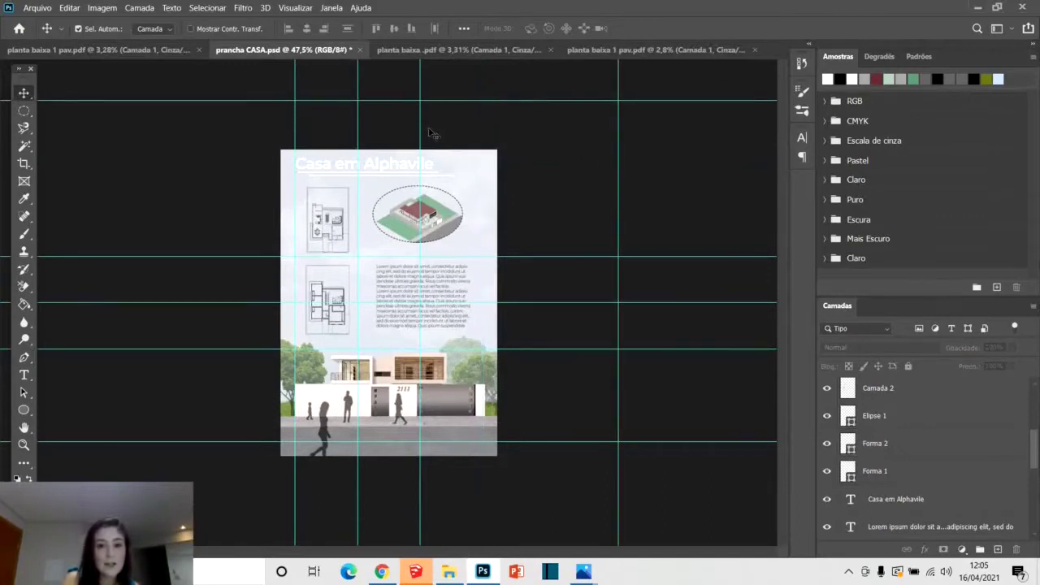
left_click_drag(420, 139, 49, 115)
left_click_drag(358, 123, 190, 130)
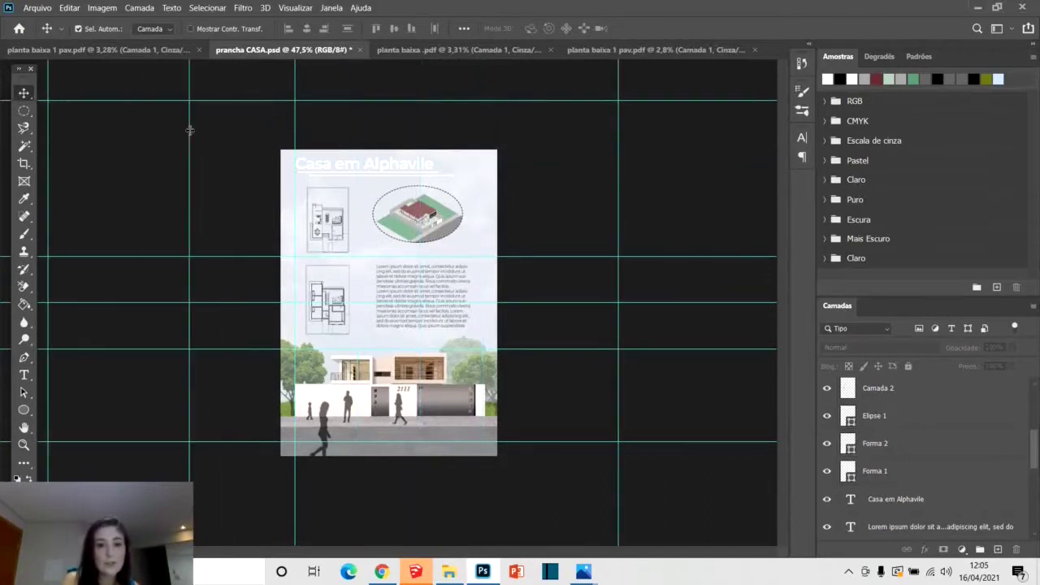
left_click_drag(297, 116, 163, 118)
left_click_drag(582, 256, 569, 116)
left_click_drag(561, 303, 561, 495)
left_click_drag(559, 442, 557, 517)
left_click_drag(548, 350, 558, 483)
key("ctrl+plus")
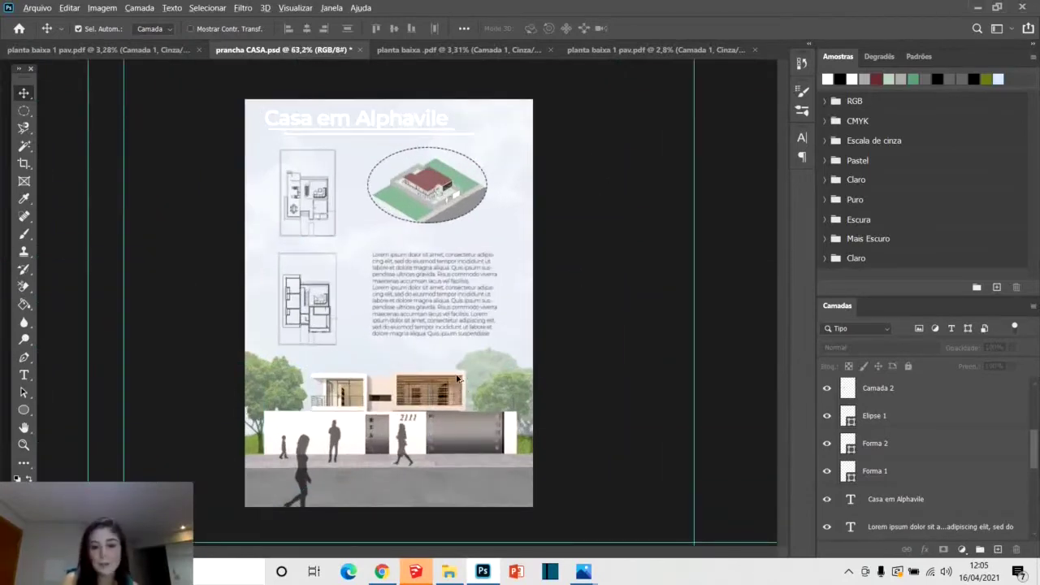
key("ctrl+minus")
key("ctrl+minus")
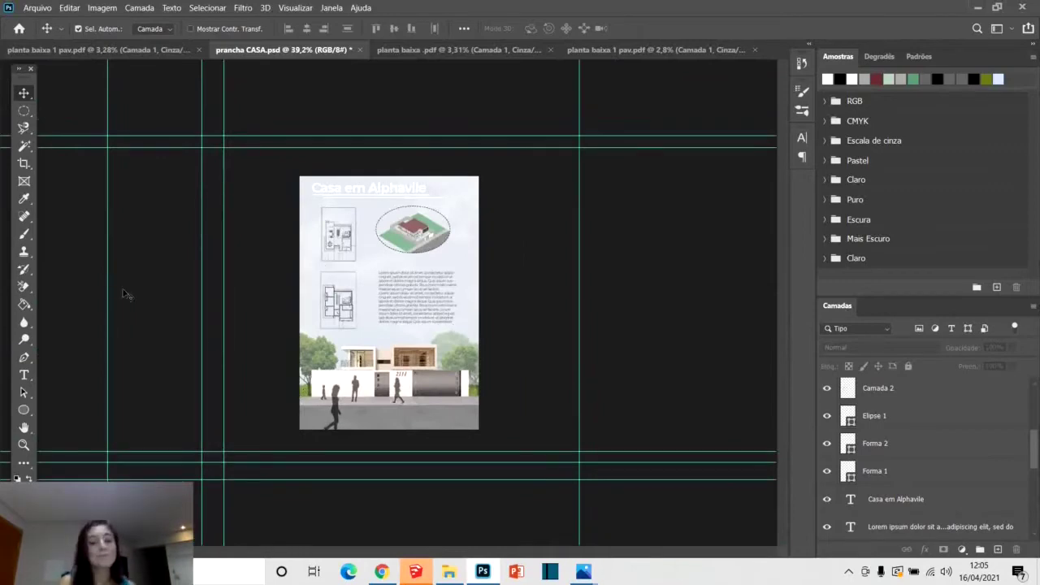
scroll(204, 288, "down", 2)
scroll(229, 89, "up", 3)
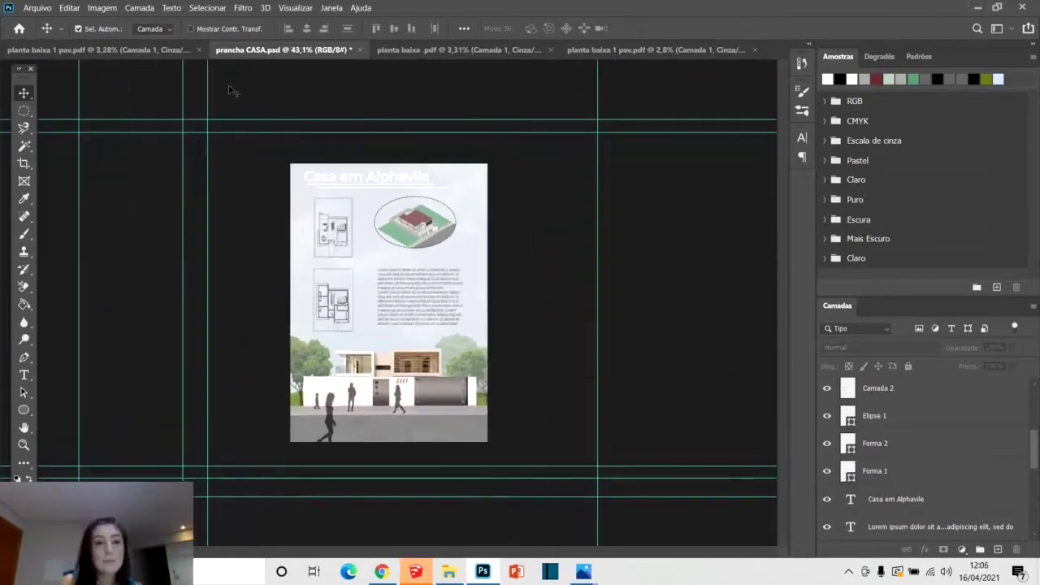
Open the Export As settings for the finished presentation board.
left_click(36, 10)
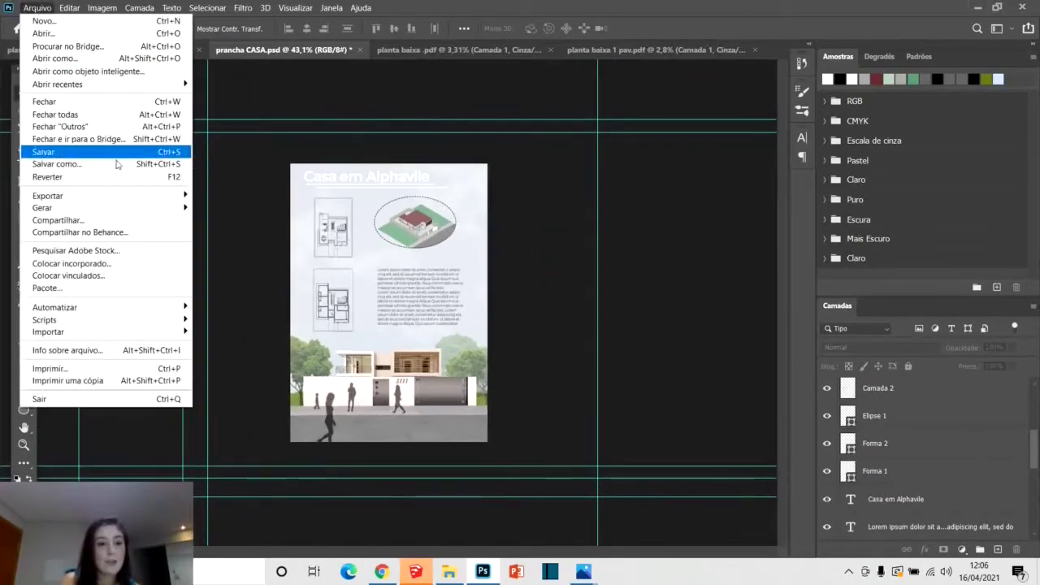
mouse_move(126, 196)
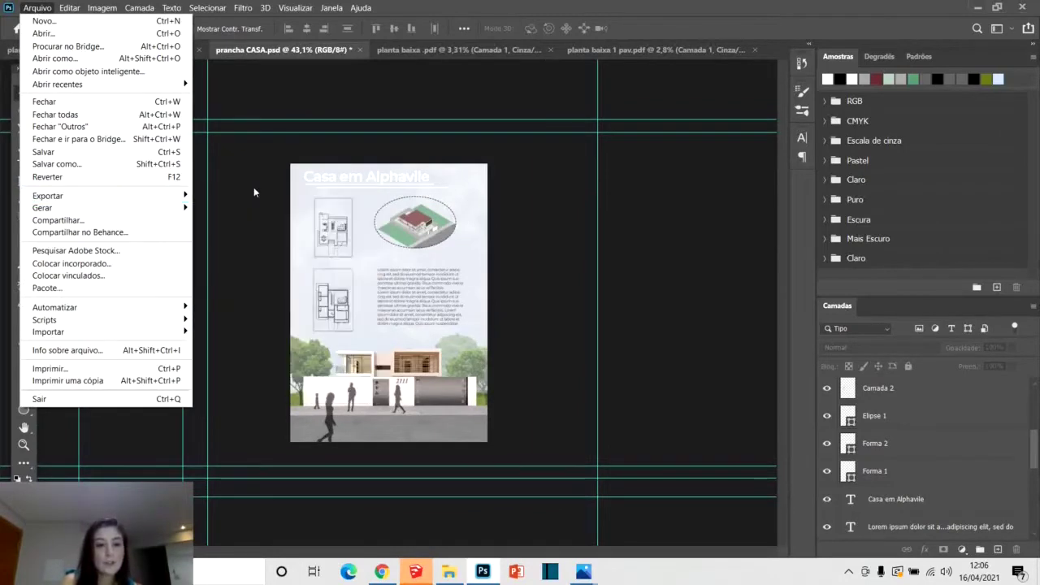
mouse_move(172, 195)
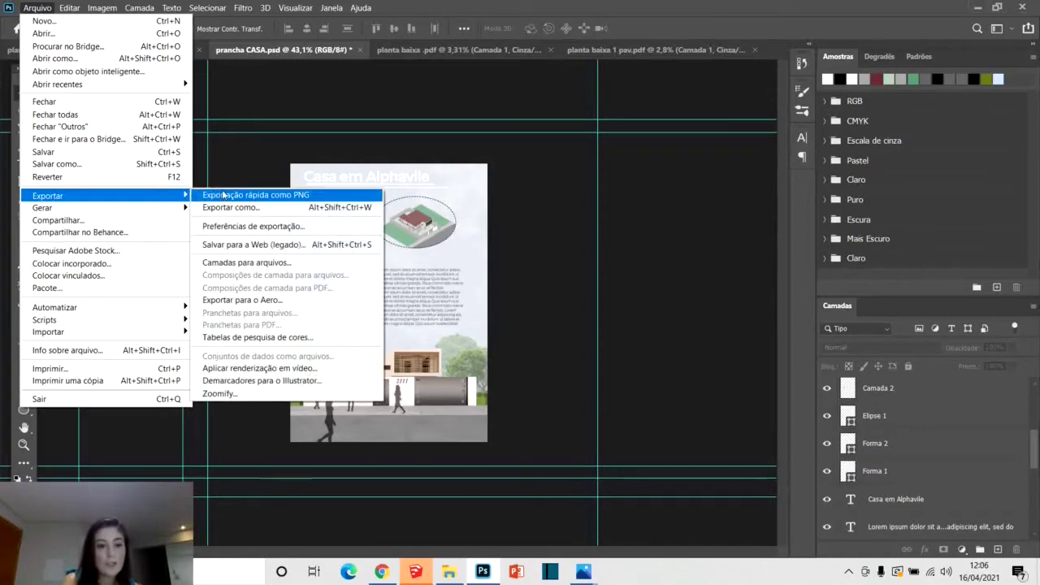
left_click(237, 209)
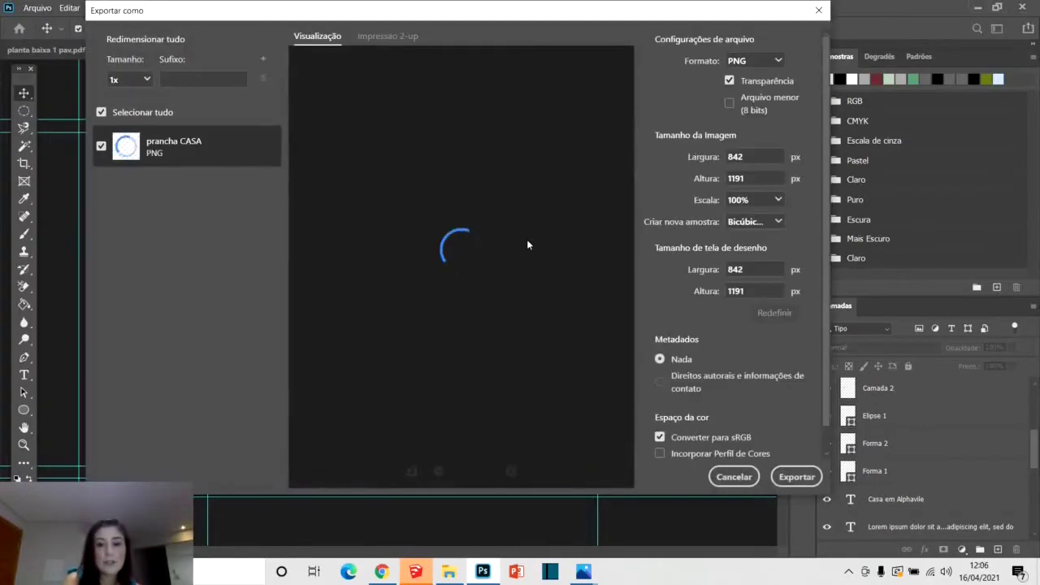
left_click(754, 60)
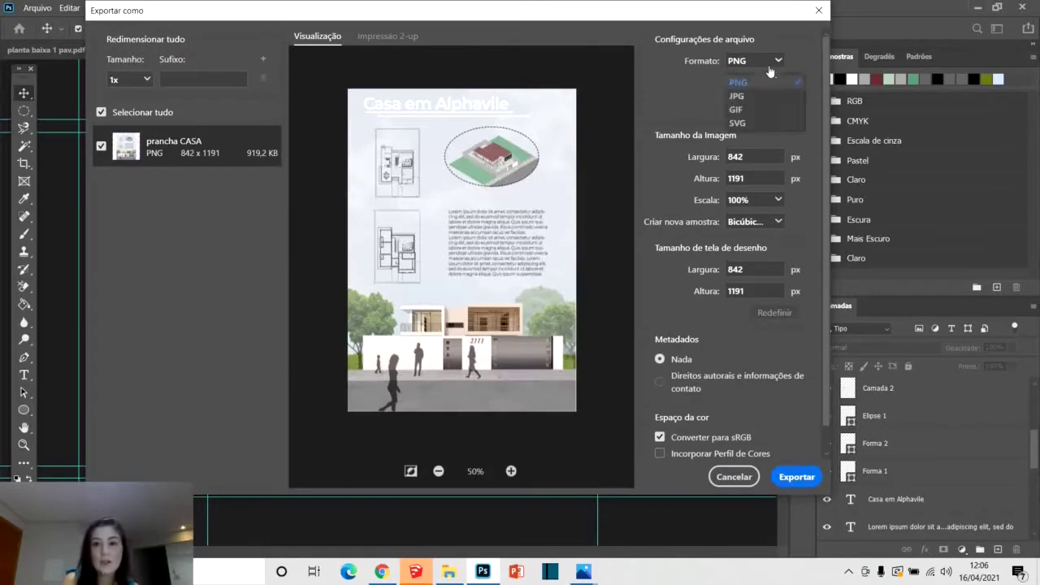
left_click(764, 90)
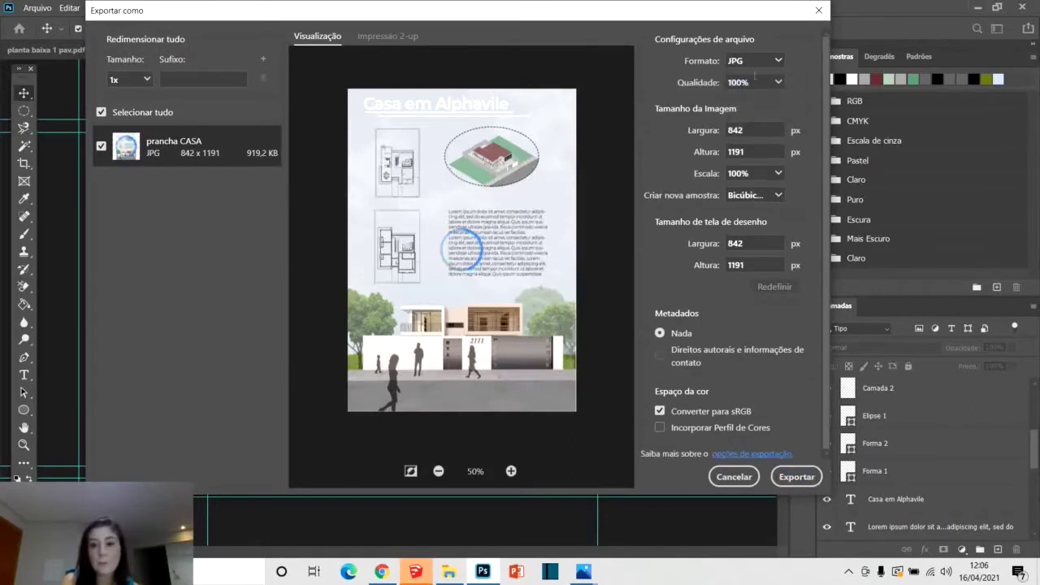
left_click(761, 63)
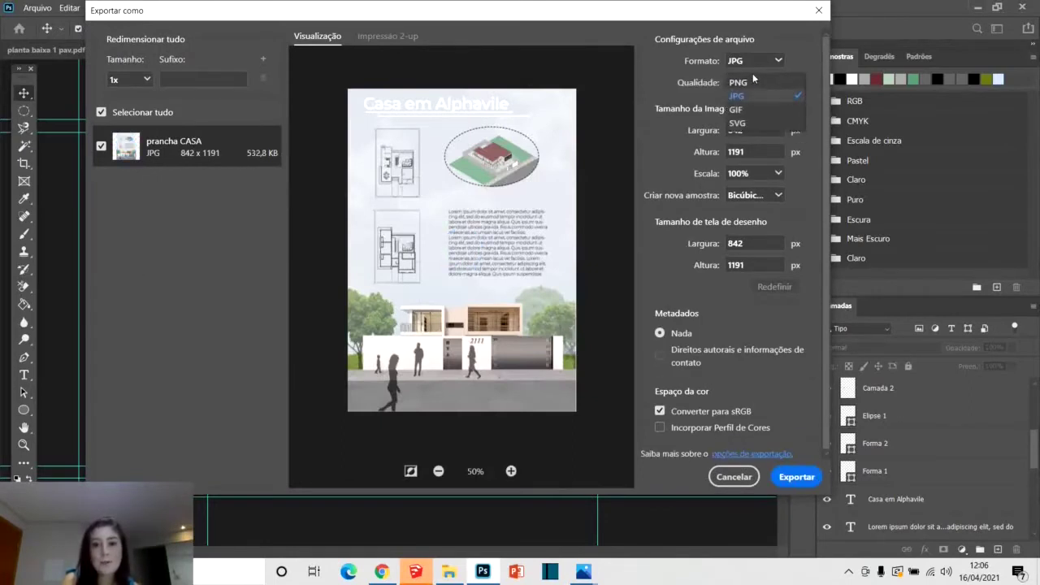
left_click(748, 84)
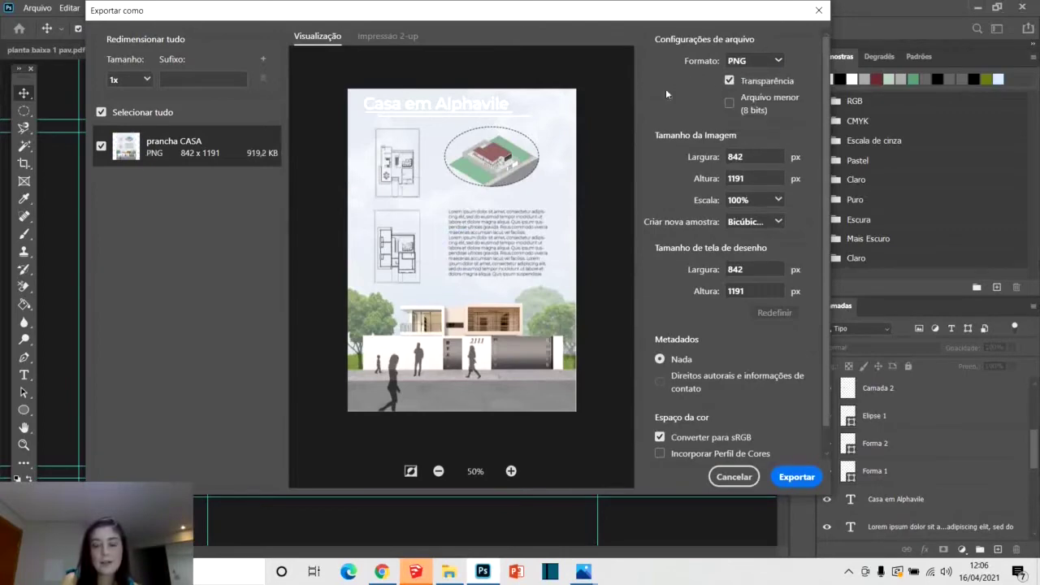
Export the board as a PNG named "prancha CASA aula" in the workshop folder.
left_click(791, 481)
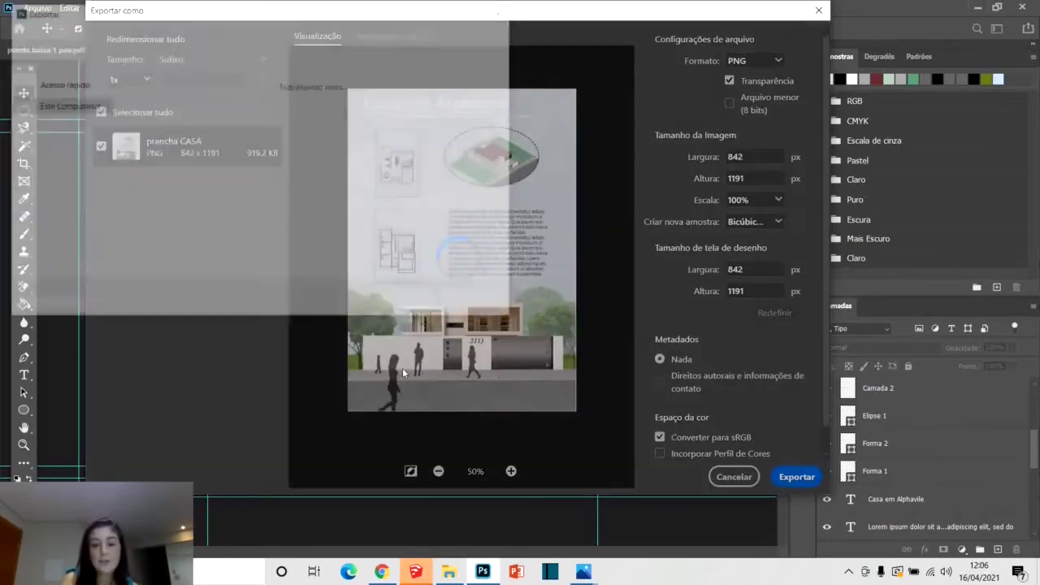
left_click(184, 252)
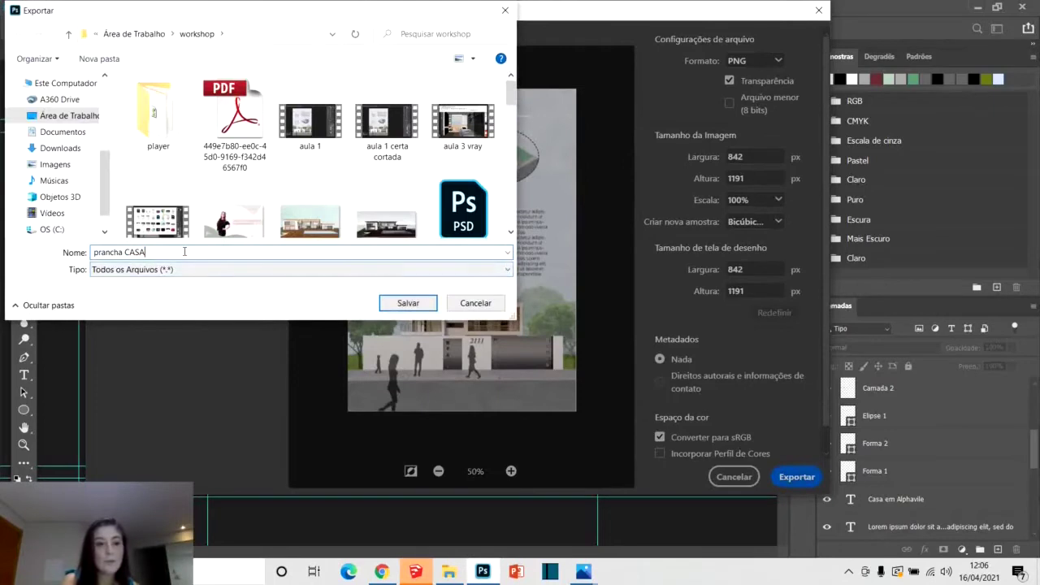
type("aula")
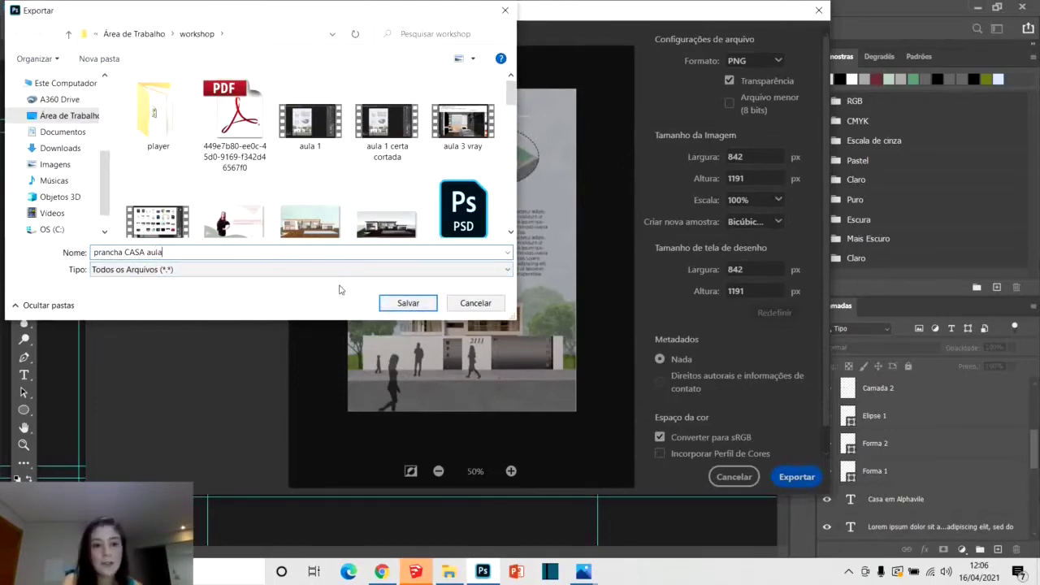
left_click(411, 298)
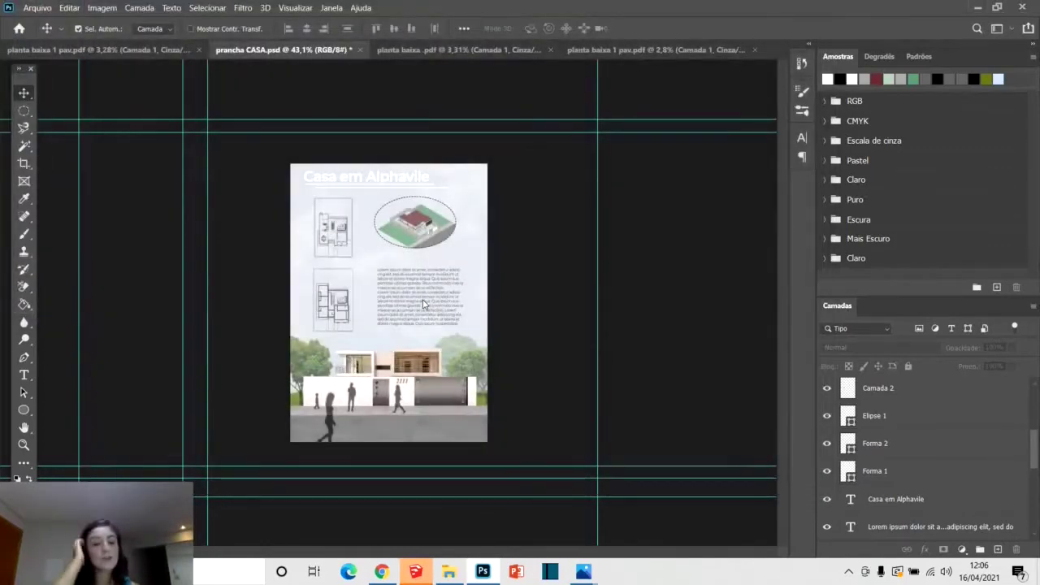
Save a copy of the board on the computer as a Photoshop PDF named "prancha CASA", with layers included.
mouse_move(437, 564)
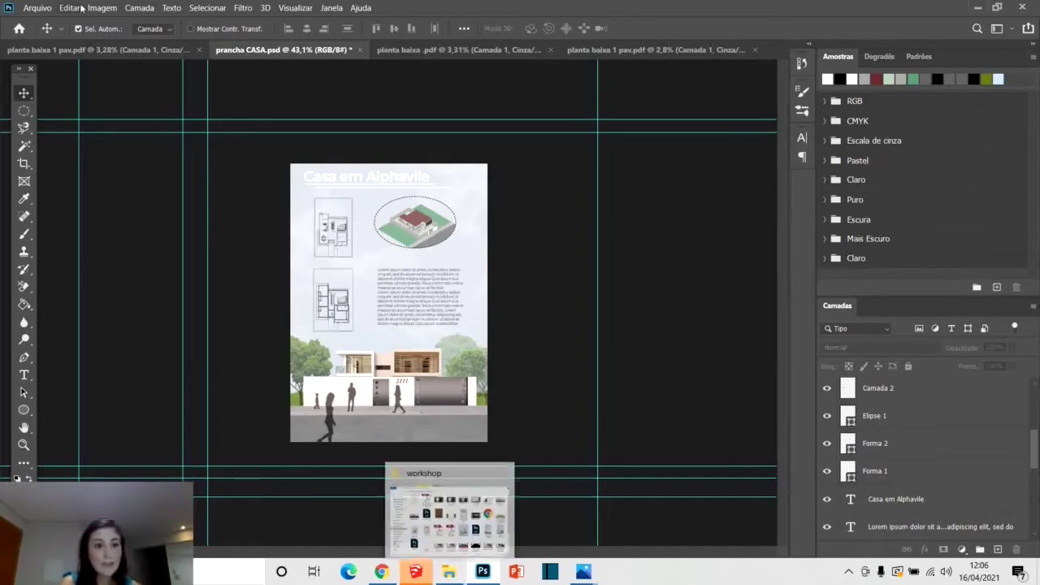
left_click(47, 9)
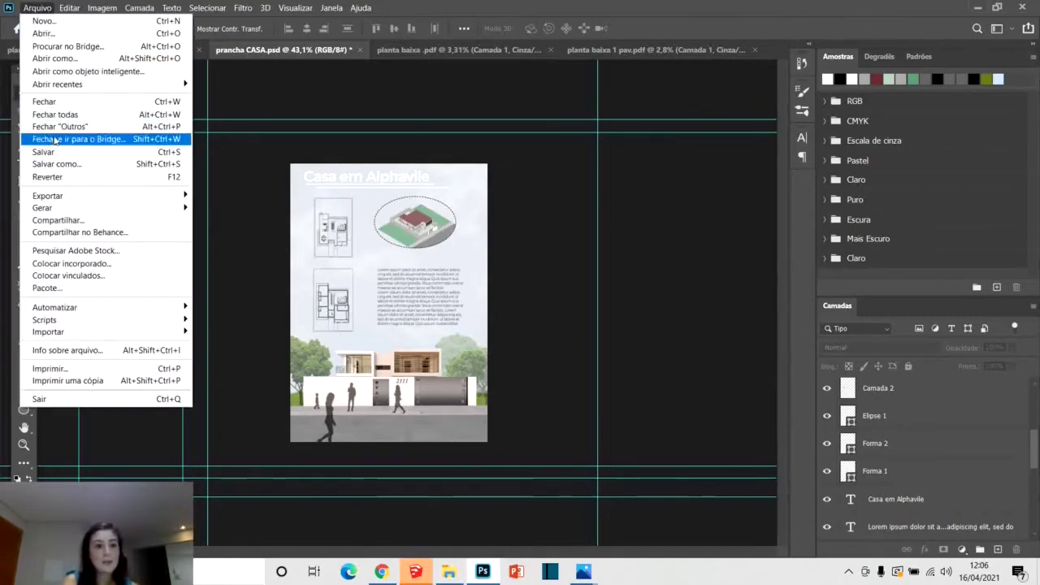
left_click(53, 163)
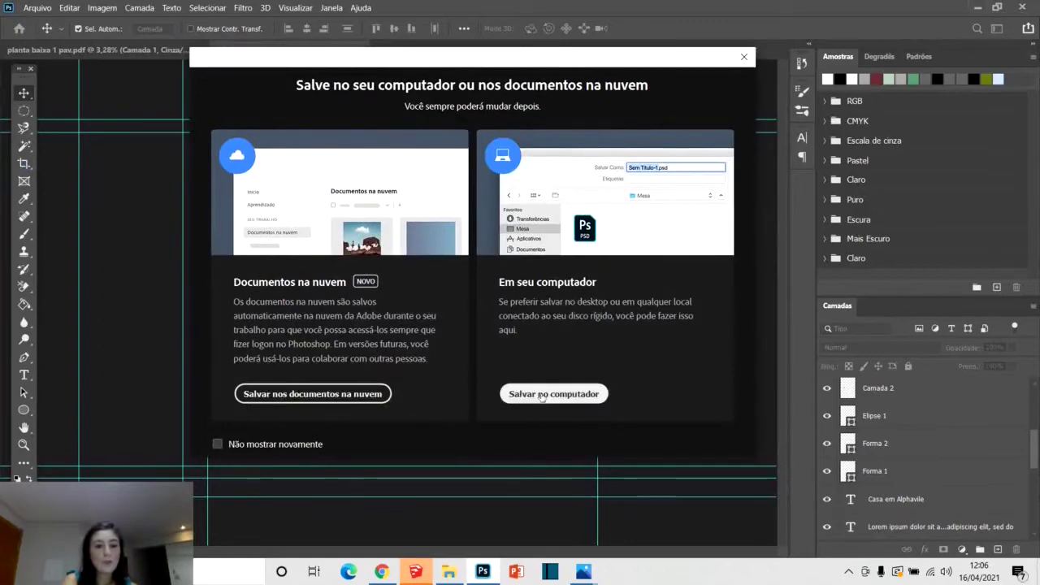
left_click(528, 393)
left_click(238, 270)
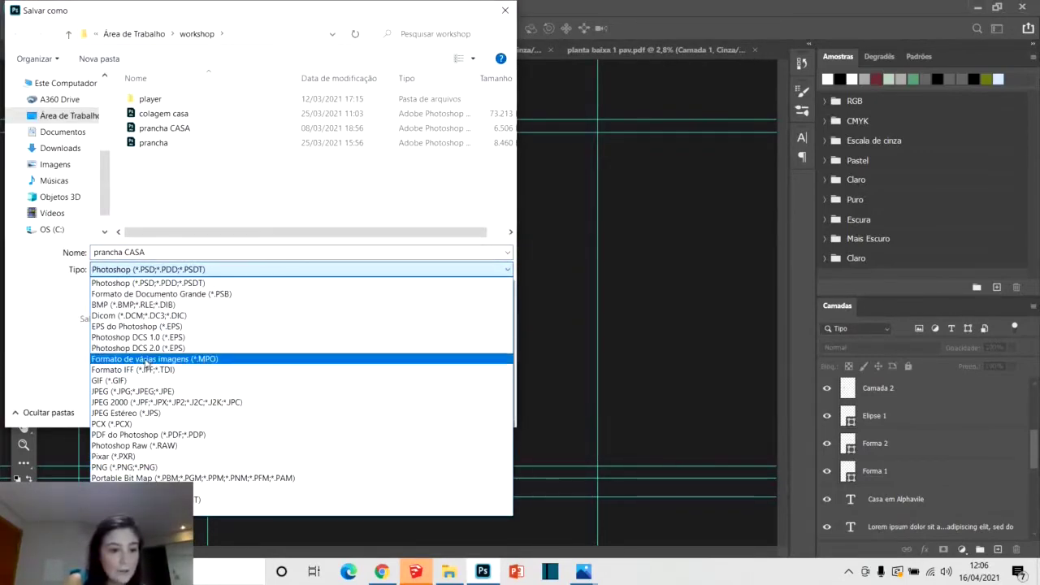
left_click(142, 435)
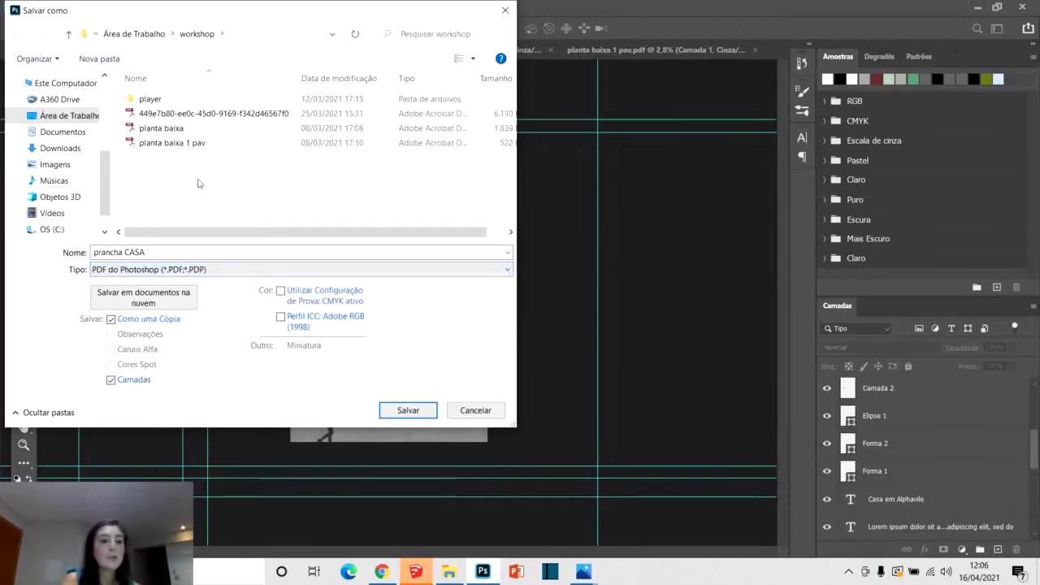
left_click(414, 406)
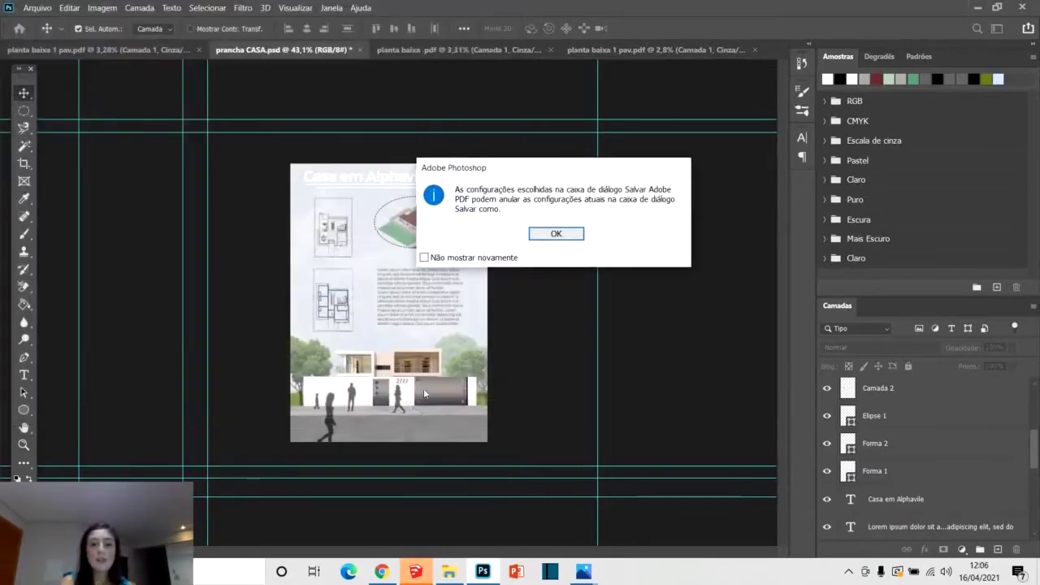
Accept the high-quality print PDF settings with Photoshop editing capabilities preserved and write the PDF.
left_click(556, 232)
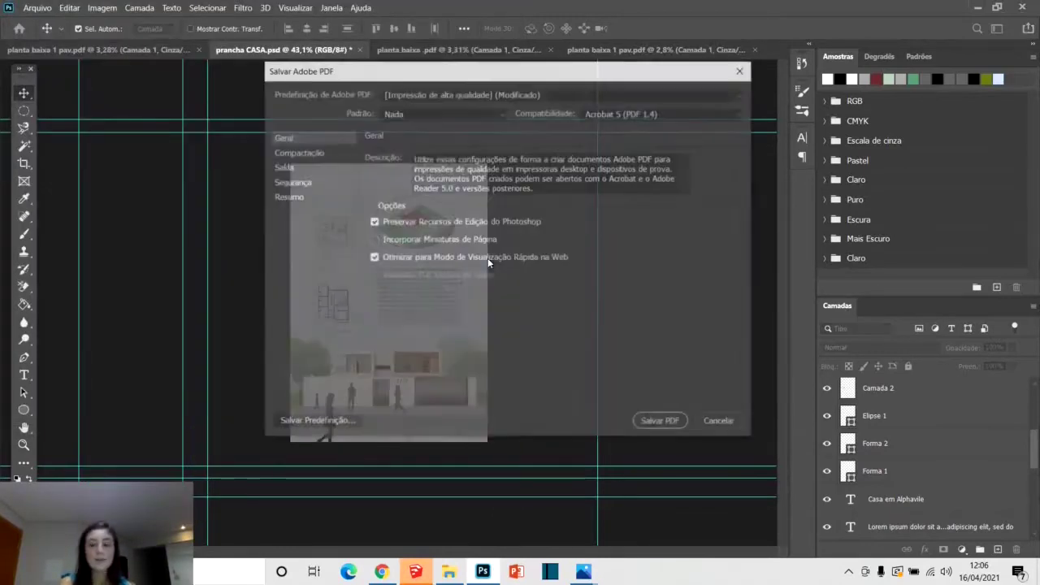
left_click(663, 424)
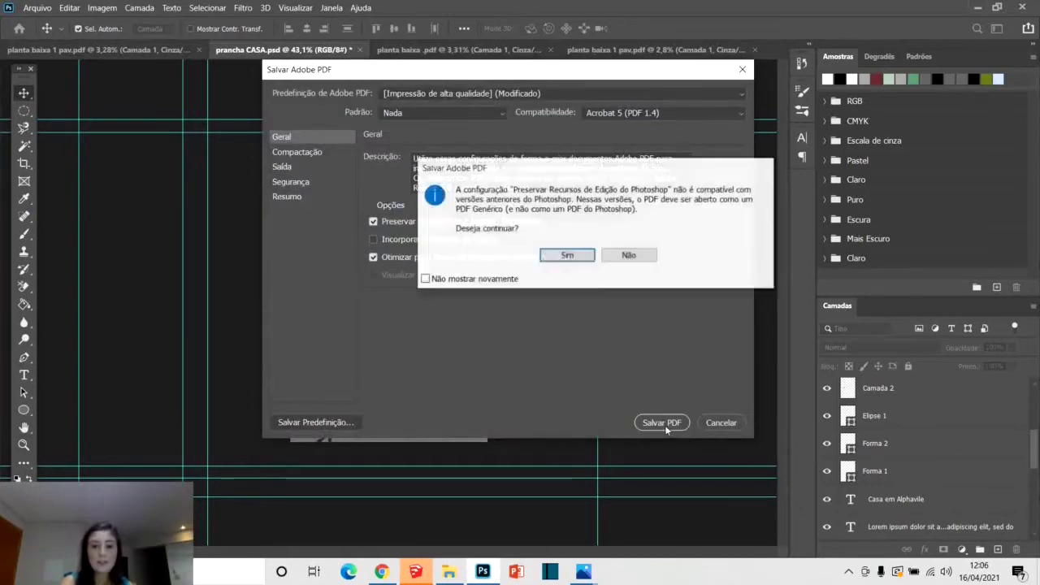
left_click(564, 257)
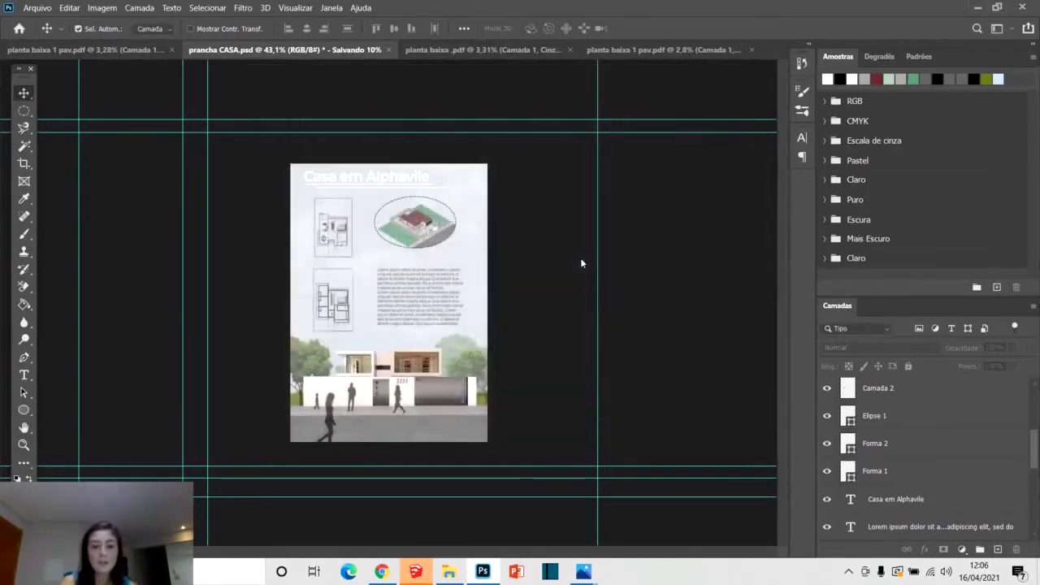